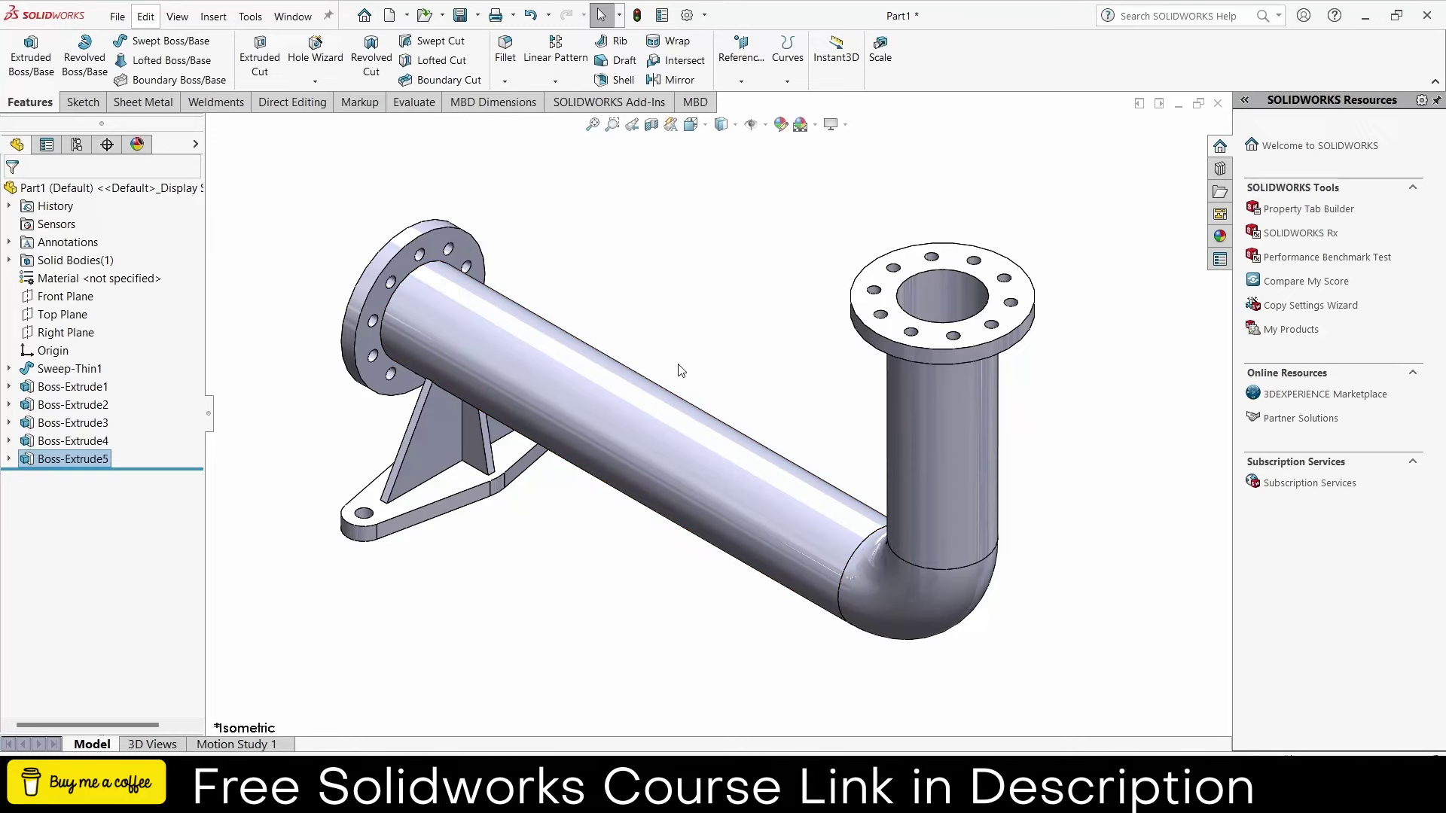
- Switch the display to a four-viewport layout to preview the finished elbow
{"action": "left_click", "coordinate": [711, 134]}
{"action": "left_click", "coordinate": [756, 231]}
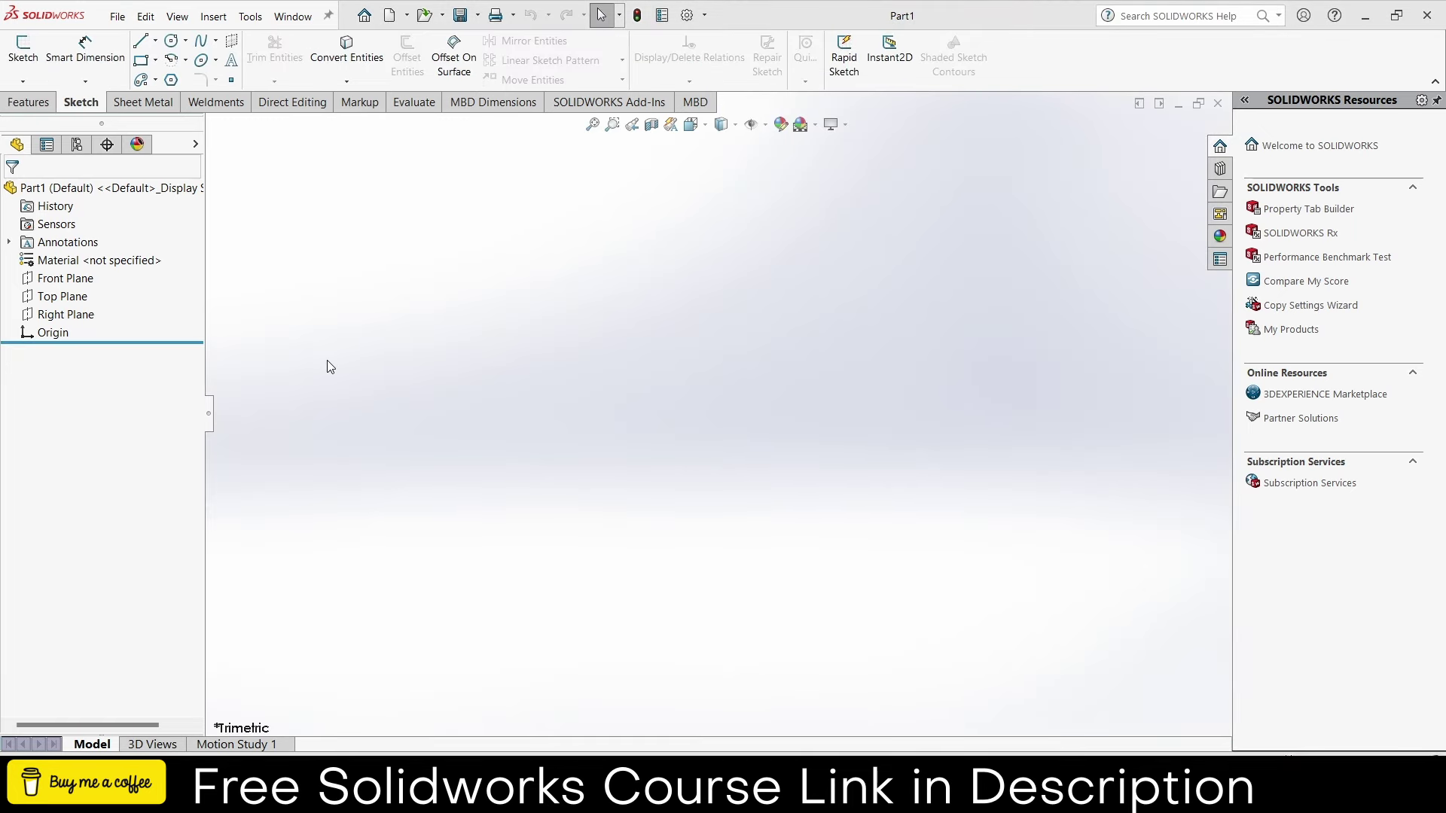
- On the Front Plane, draw an L-shaped line from the origin going right, then up
{"action": "left_click", "coordinate": [66, 278]}
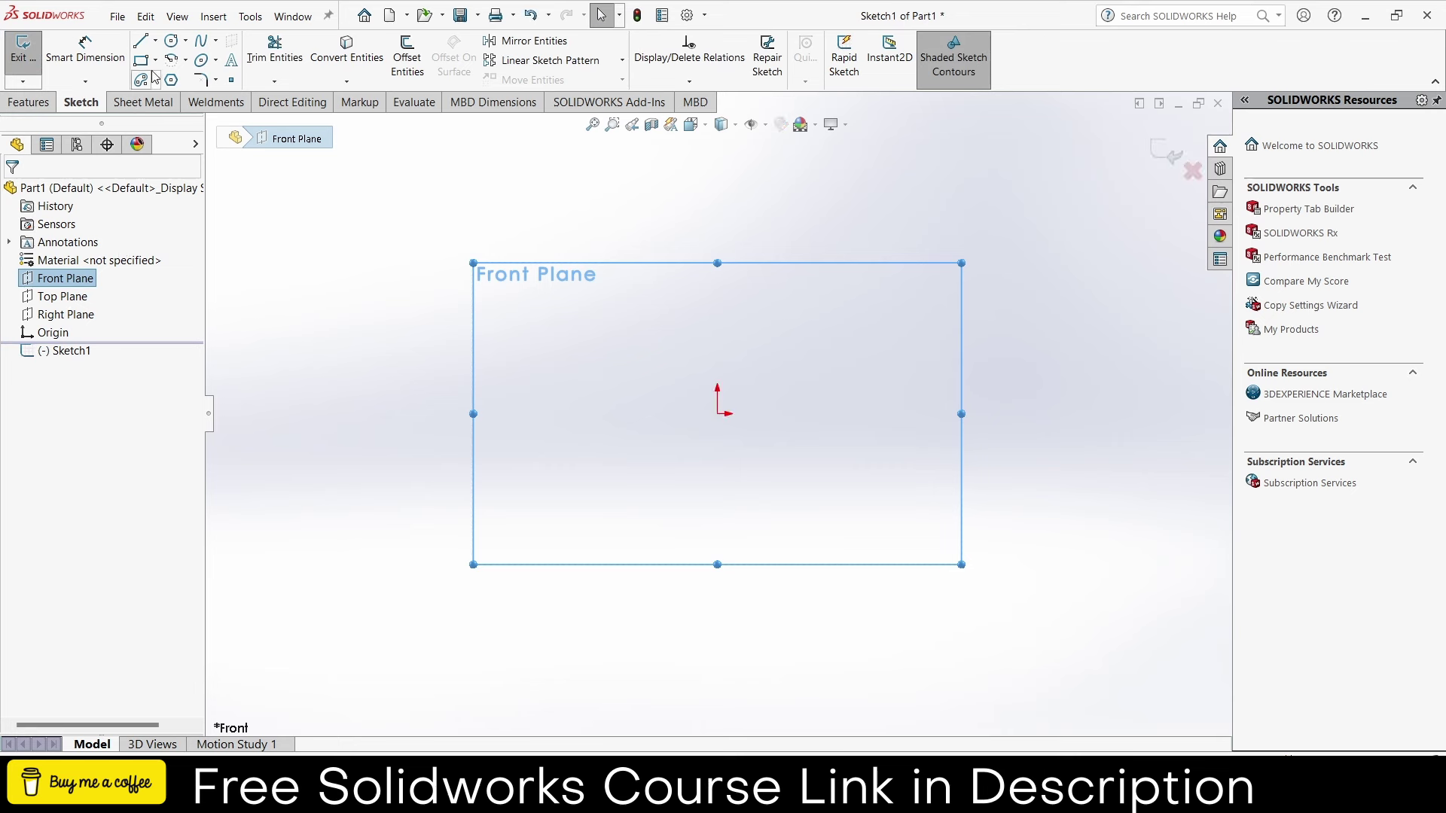
{"action": "left_click", "coordinate": [140, 40]}
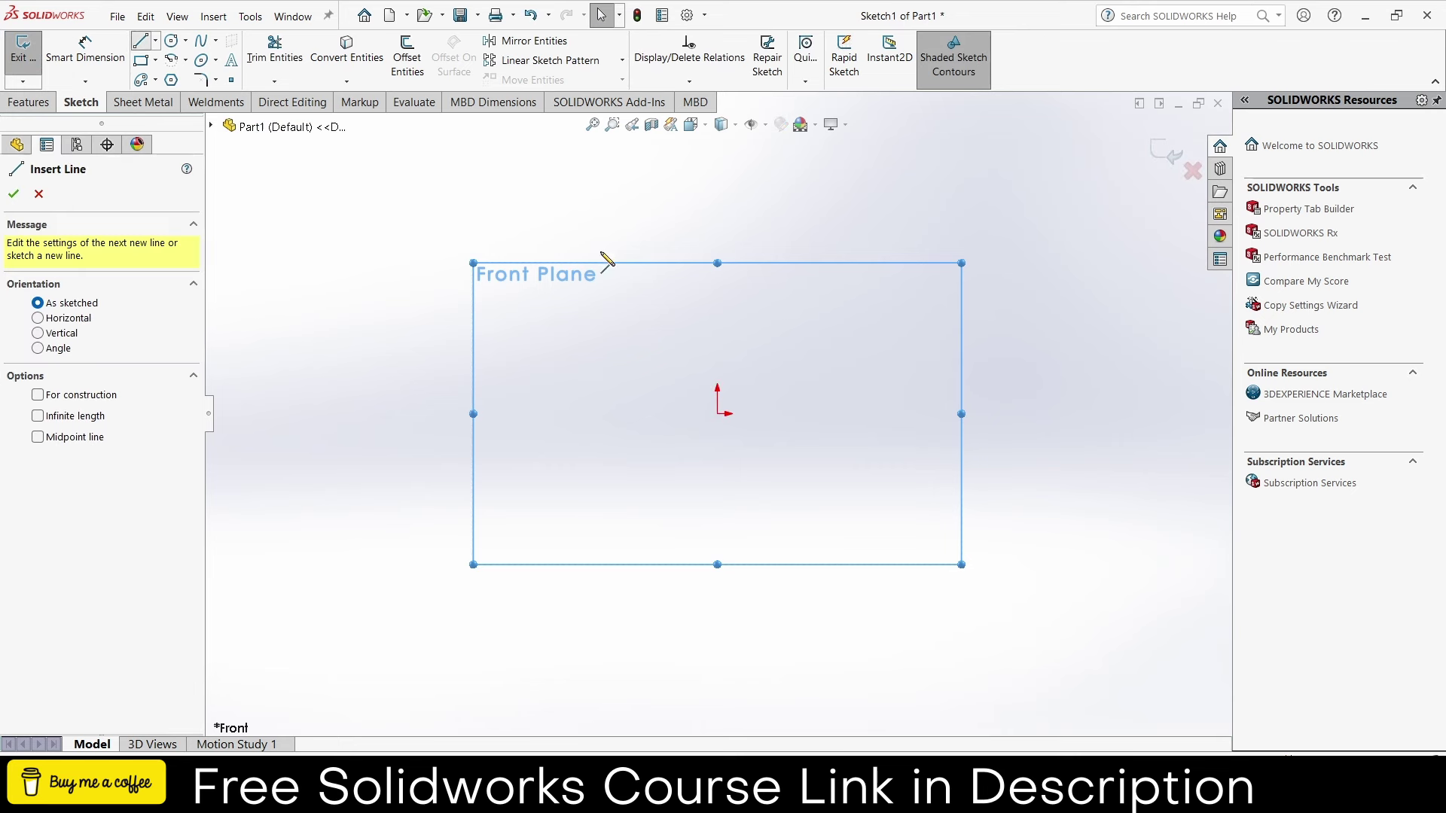
{"action": "left_click", "coordinate": [717, 414]}
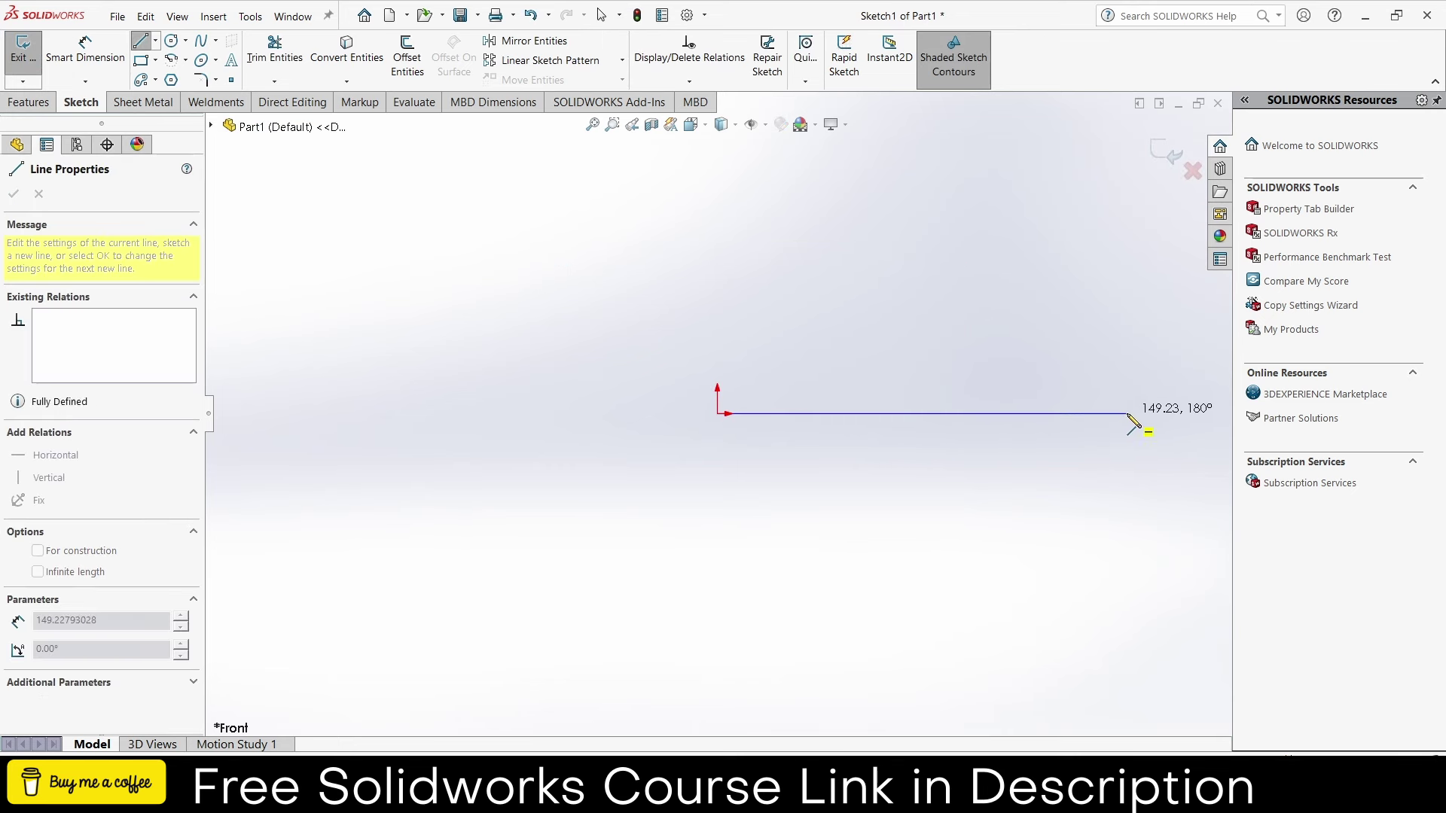
{"action": "left_click", "coordinate": [1128, 414]}
{"action": "left_click", "coordinate": [1127, 204]}
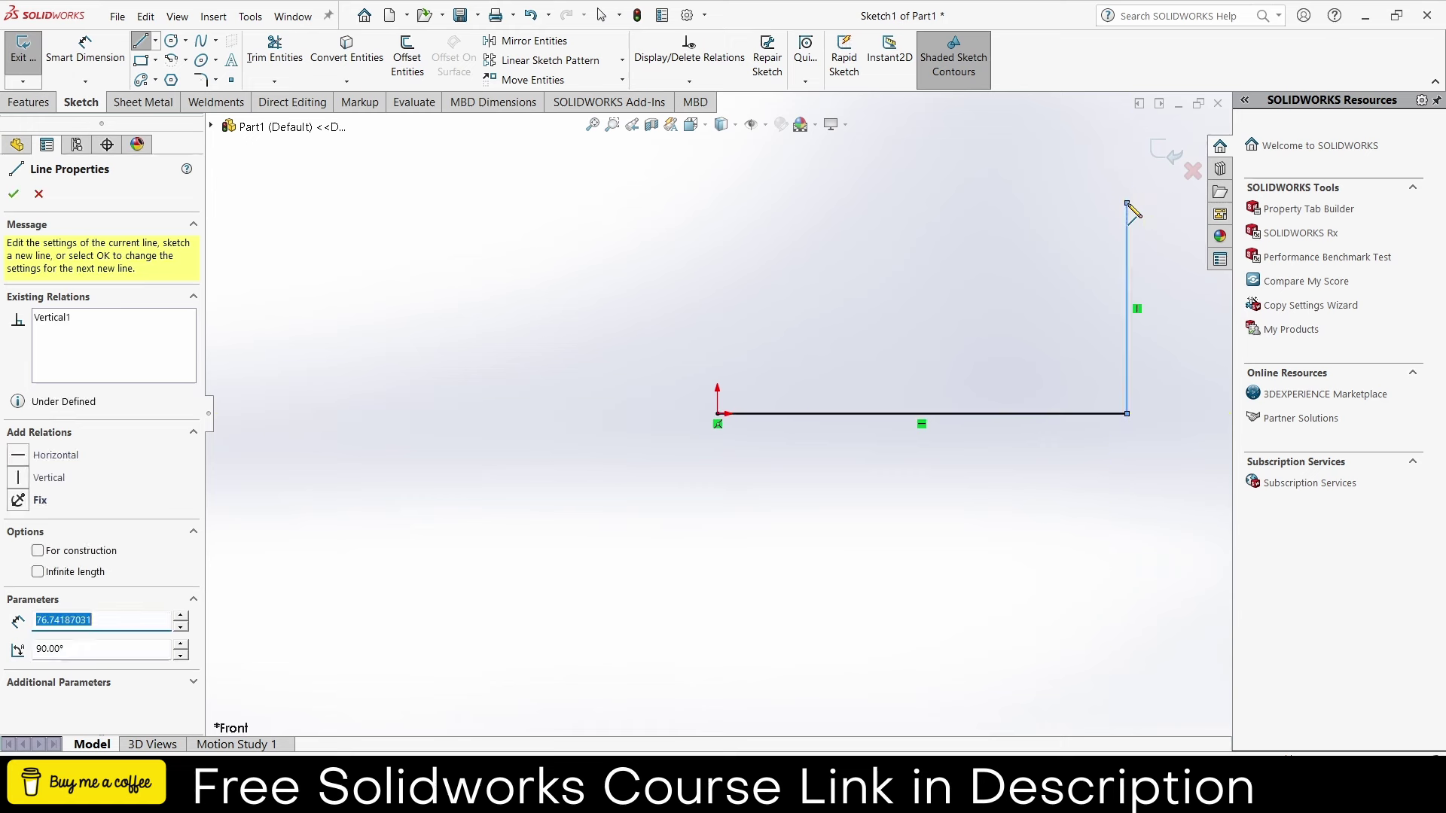
{"action": "key", "text": "Escape"}
- Dimension the horizontal line to 800 mm and the vertical line to 400 mm
{"action": "left_click", "coordinate": [86, 53]}
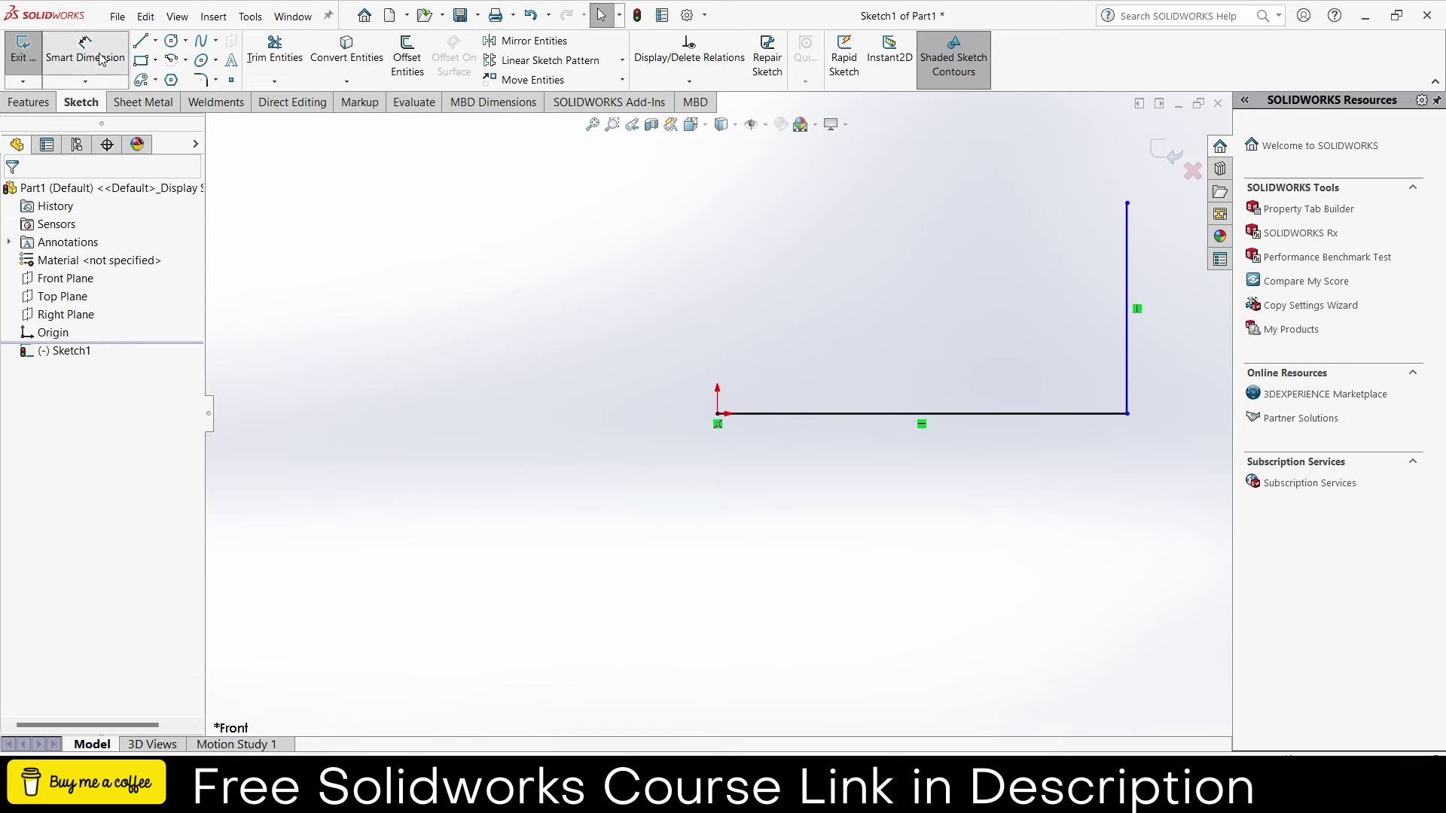
{"action": "left_click", "coordinate": [861, 414]}
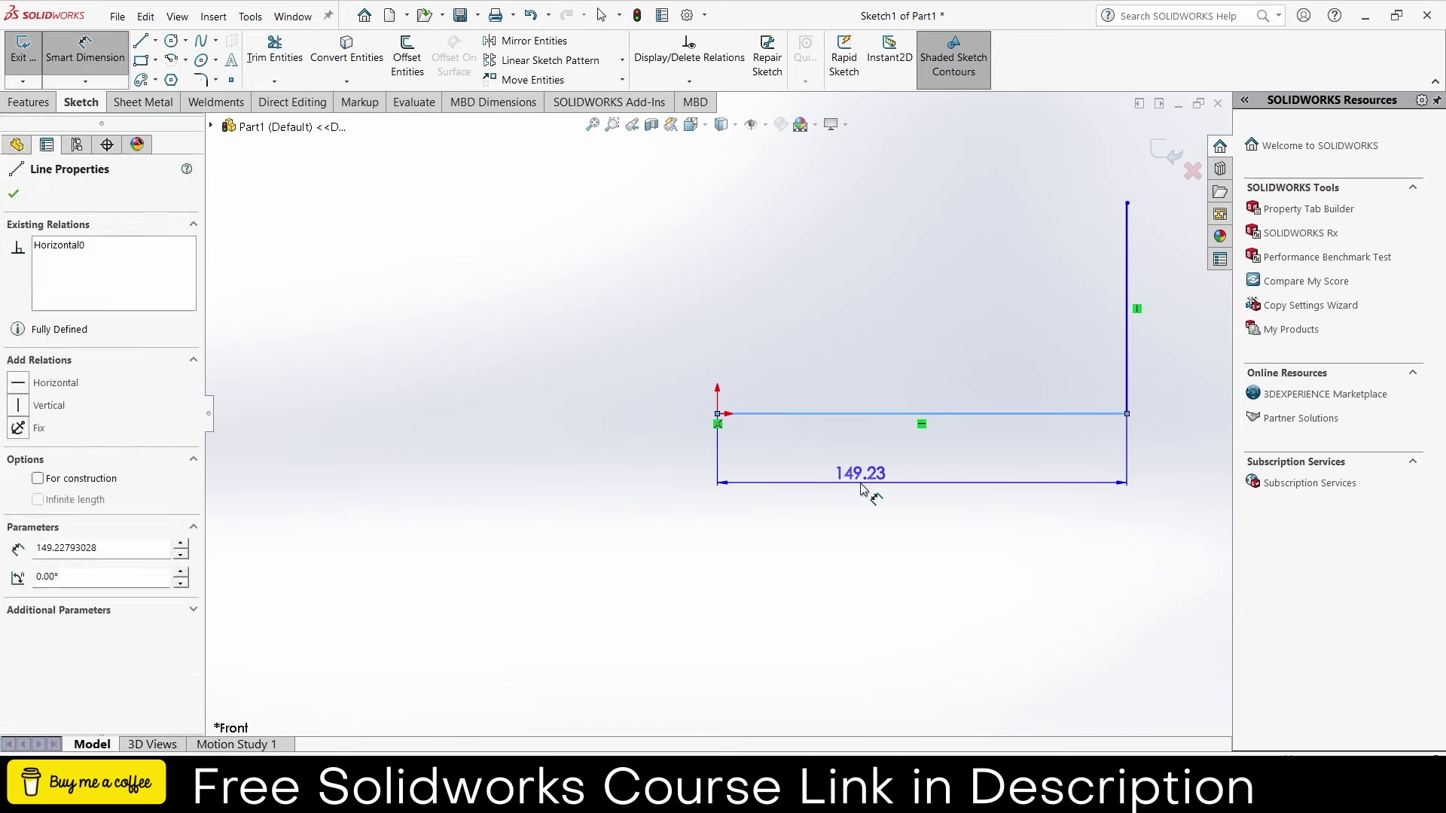
{"action": "left_click", "coordinate": [862, 485]}
{"action": "type", "text": "800"}
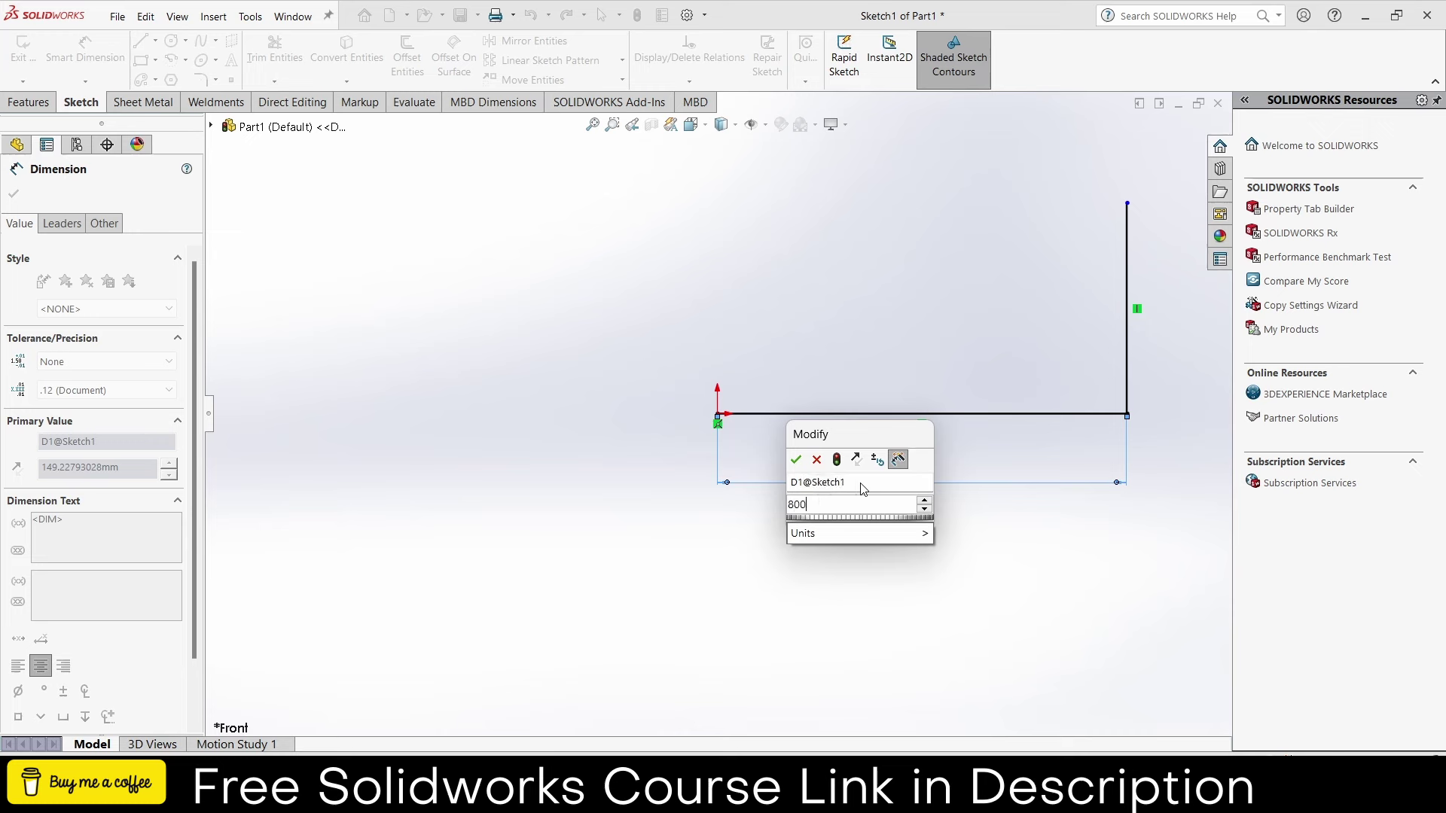
{"action": "key", "text": "Return"}
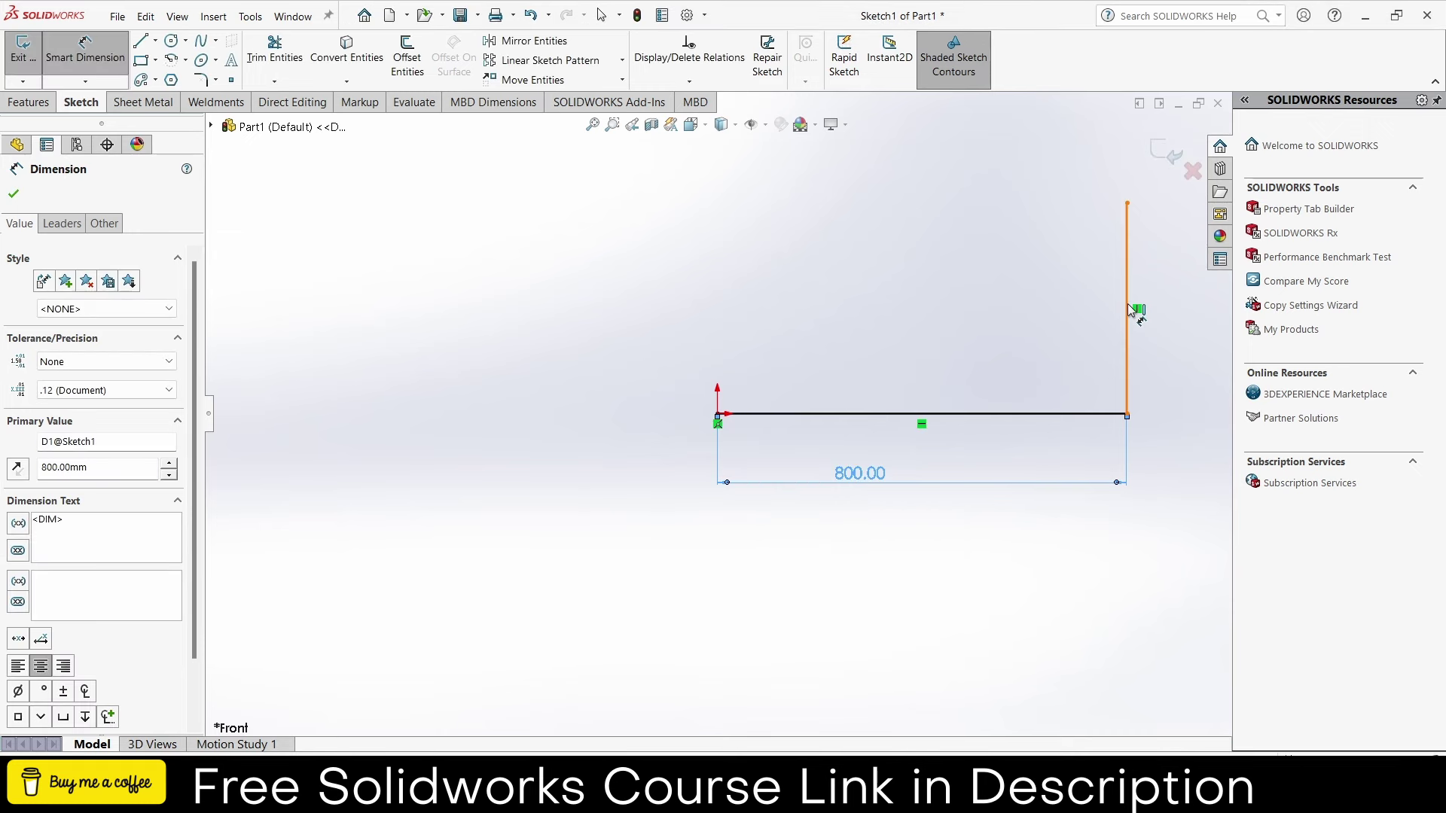
{"action": "left_click", "coordinate": [1127, 309]}
{"action": "left_click", "coordinate": [1062, 306]}
{"action": "type", "text": "400"}
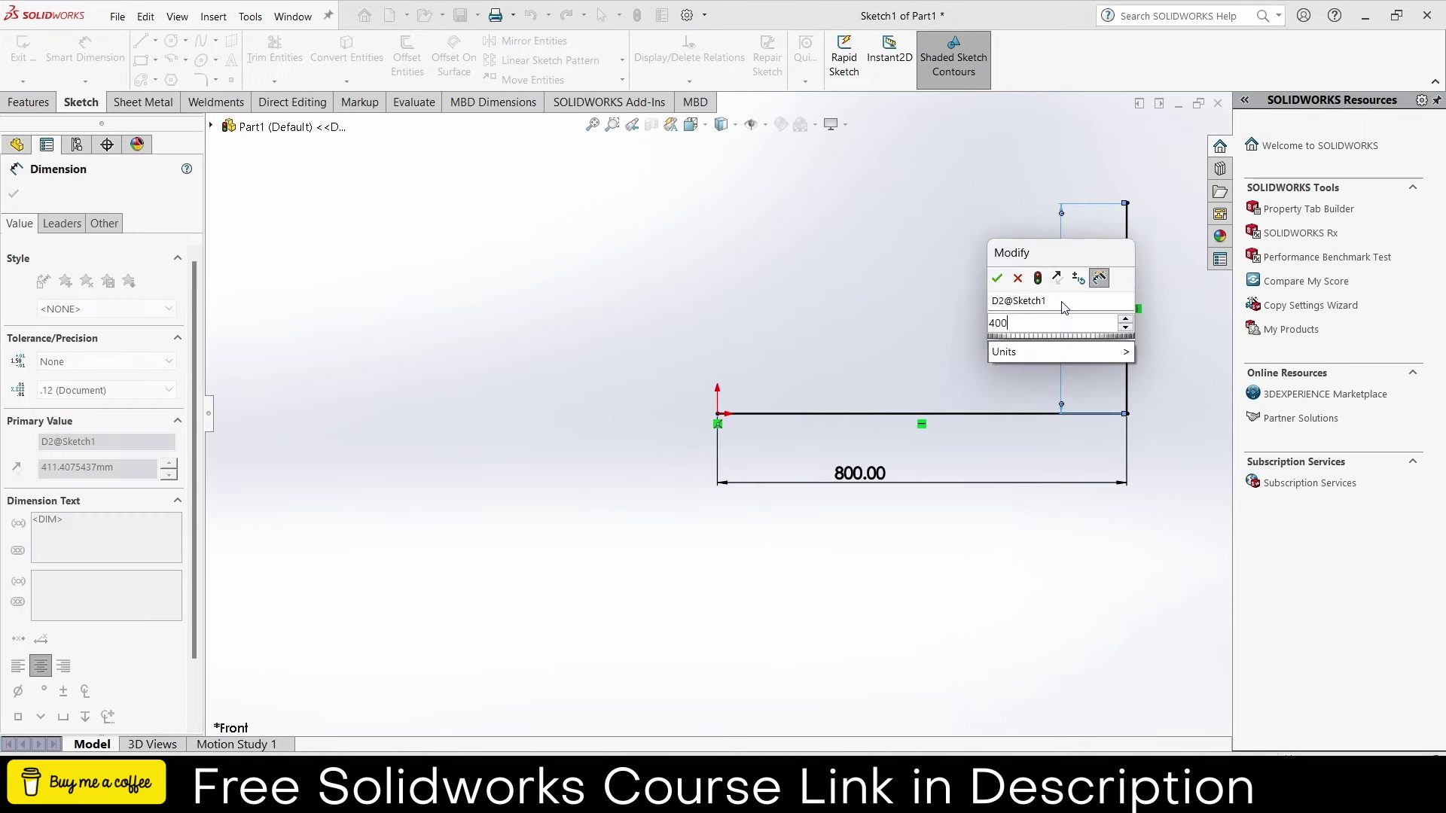
{"action": "key", "text": "Return"}
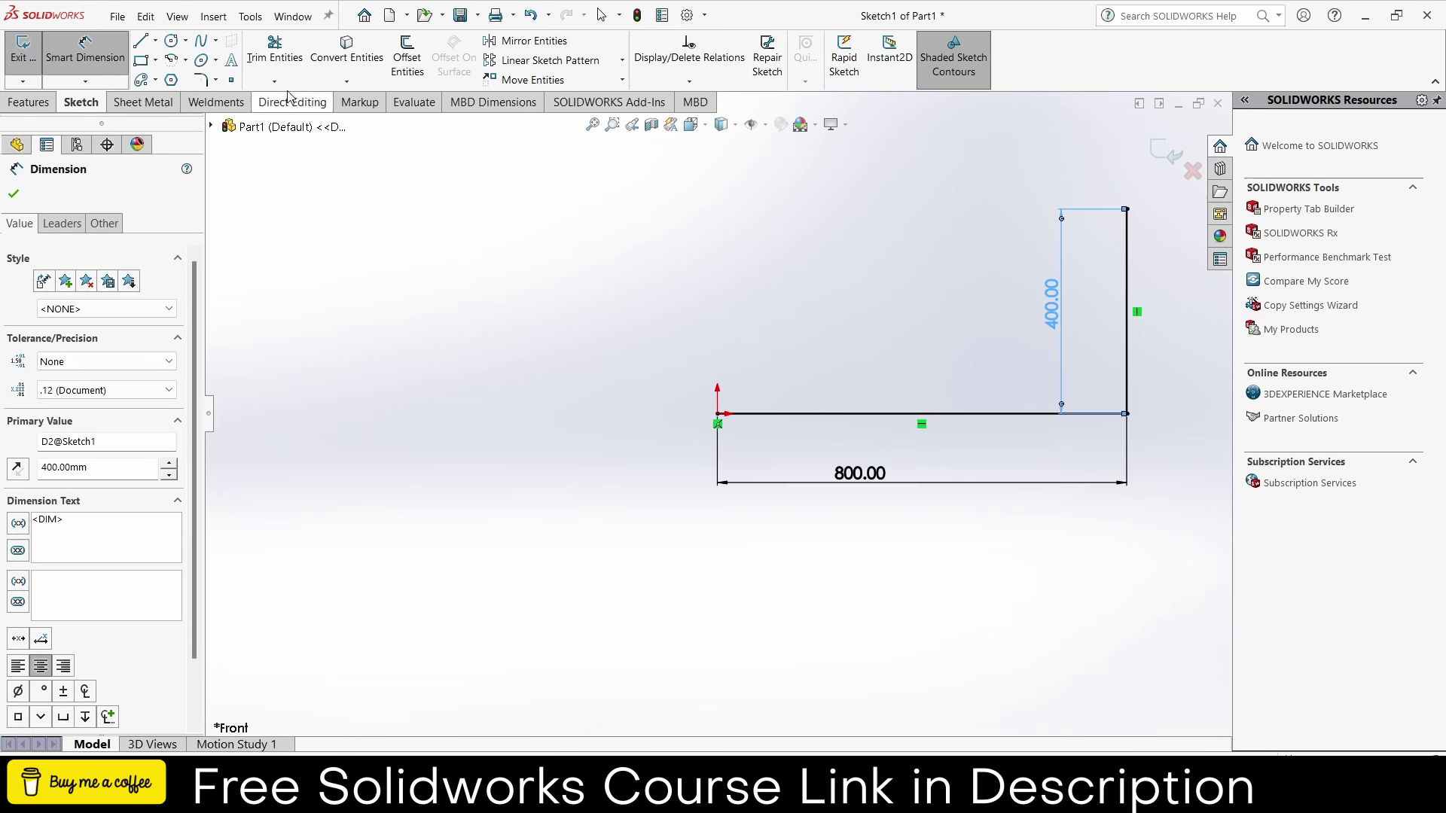
- Round the bottom-right corner with a 100 mm sketch fillet
{"action": "left_click", "coordinate": [200, 80]}
{"action": "left_click", "coordinate": [1125, 412]}
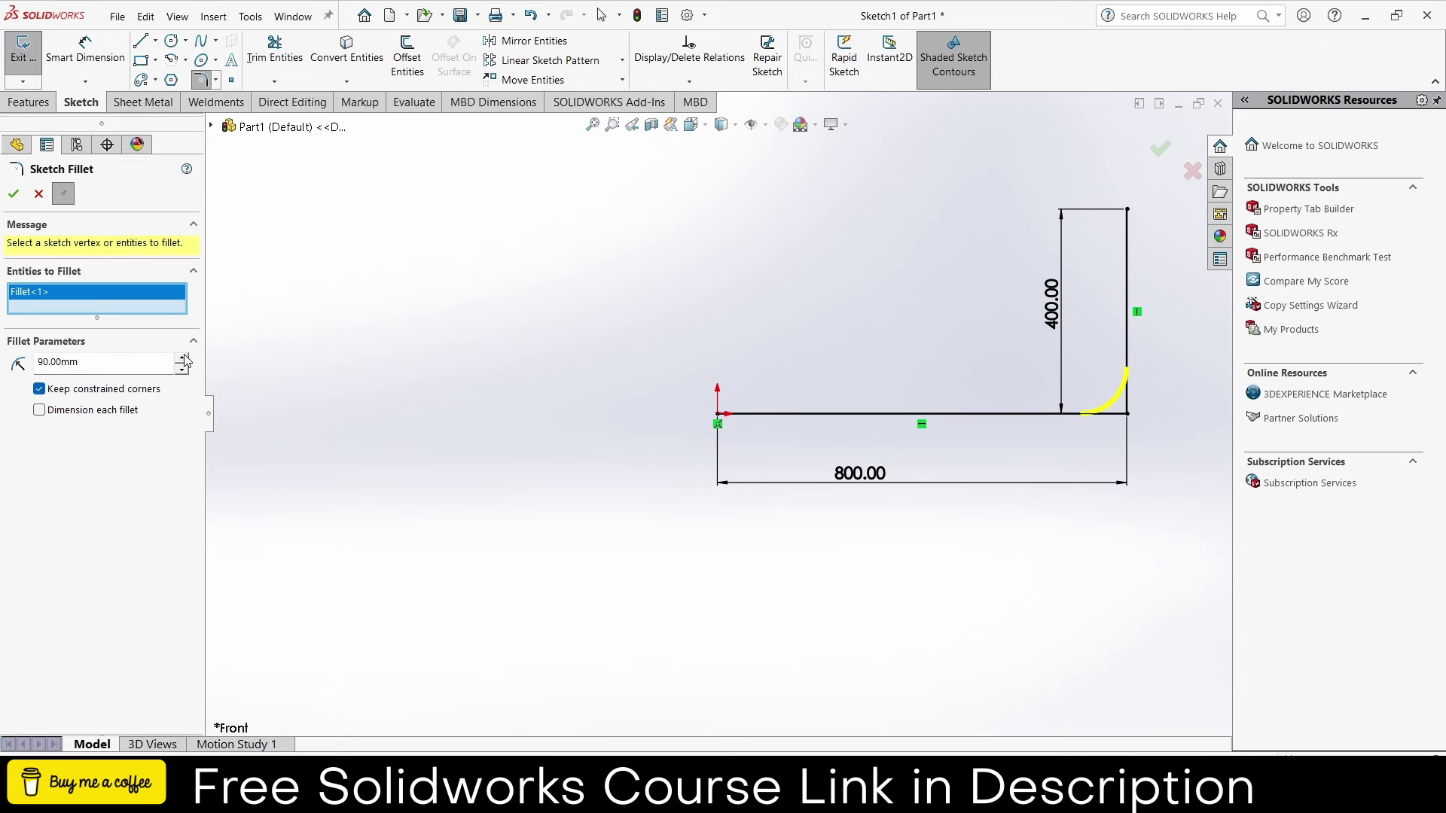
{"action": "left_click", "coordinate": [13, 195]}
{"action": "left_click", "coordinate": [33, 197]}
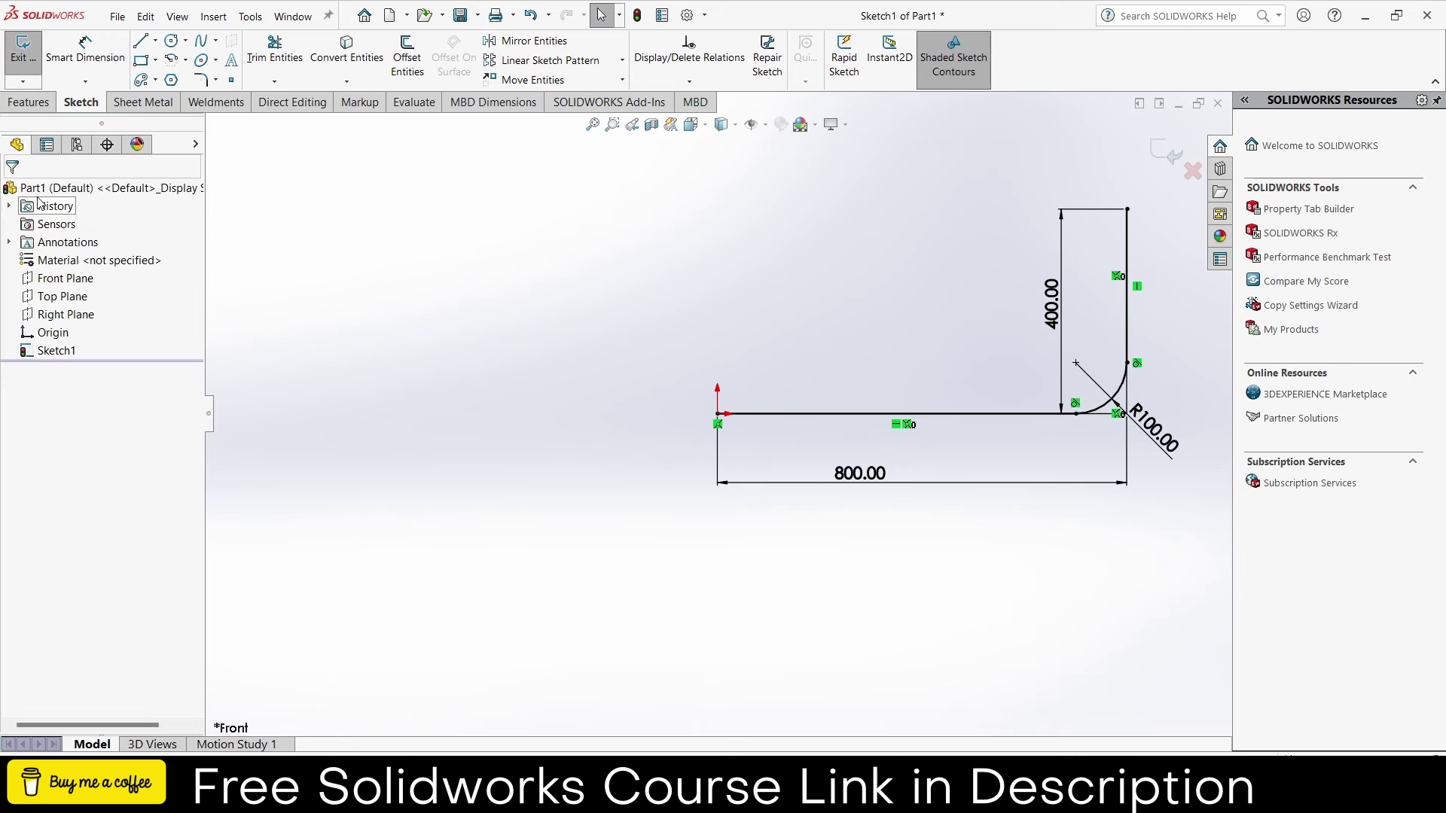
{"action": "left_click", "coordinate": [23, 102]}
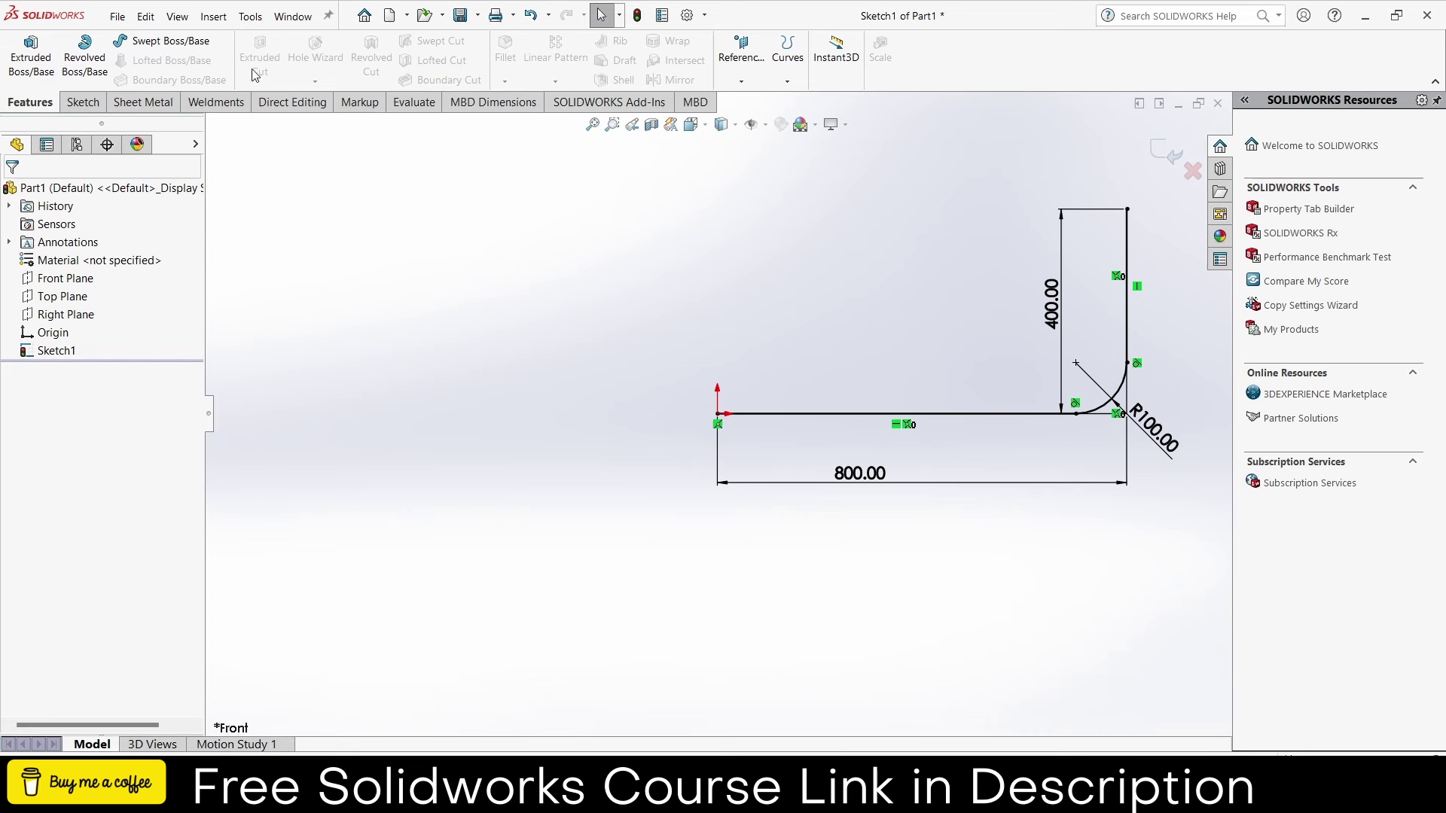
- Exit the sketch and sweep a 100 mm circular profile along Sketch1
{"action": "left_click", "coordinate": [1155, 150]}
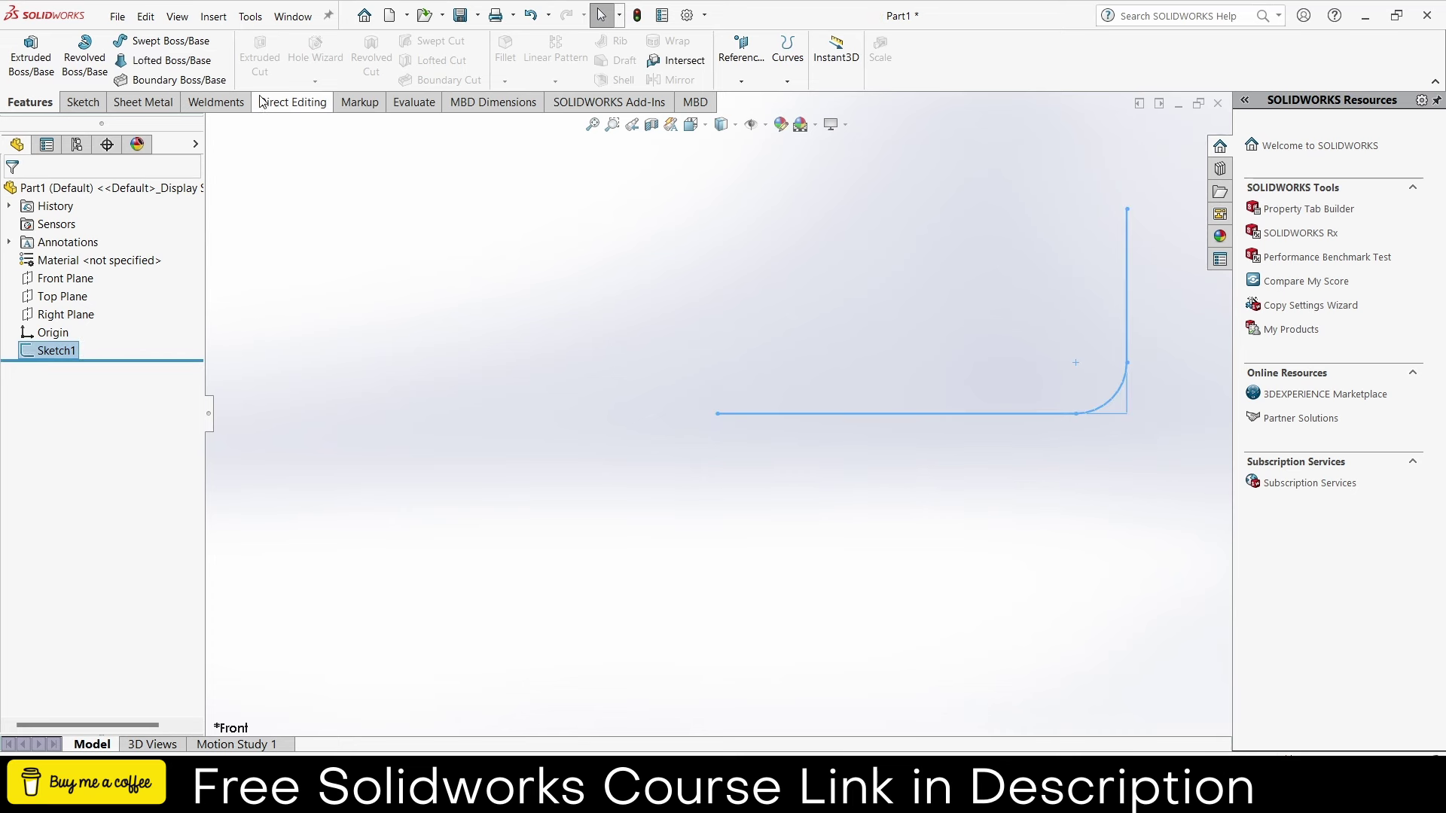
{"action": "left_click", "coordinate": [167, 40]}
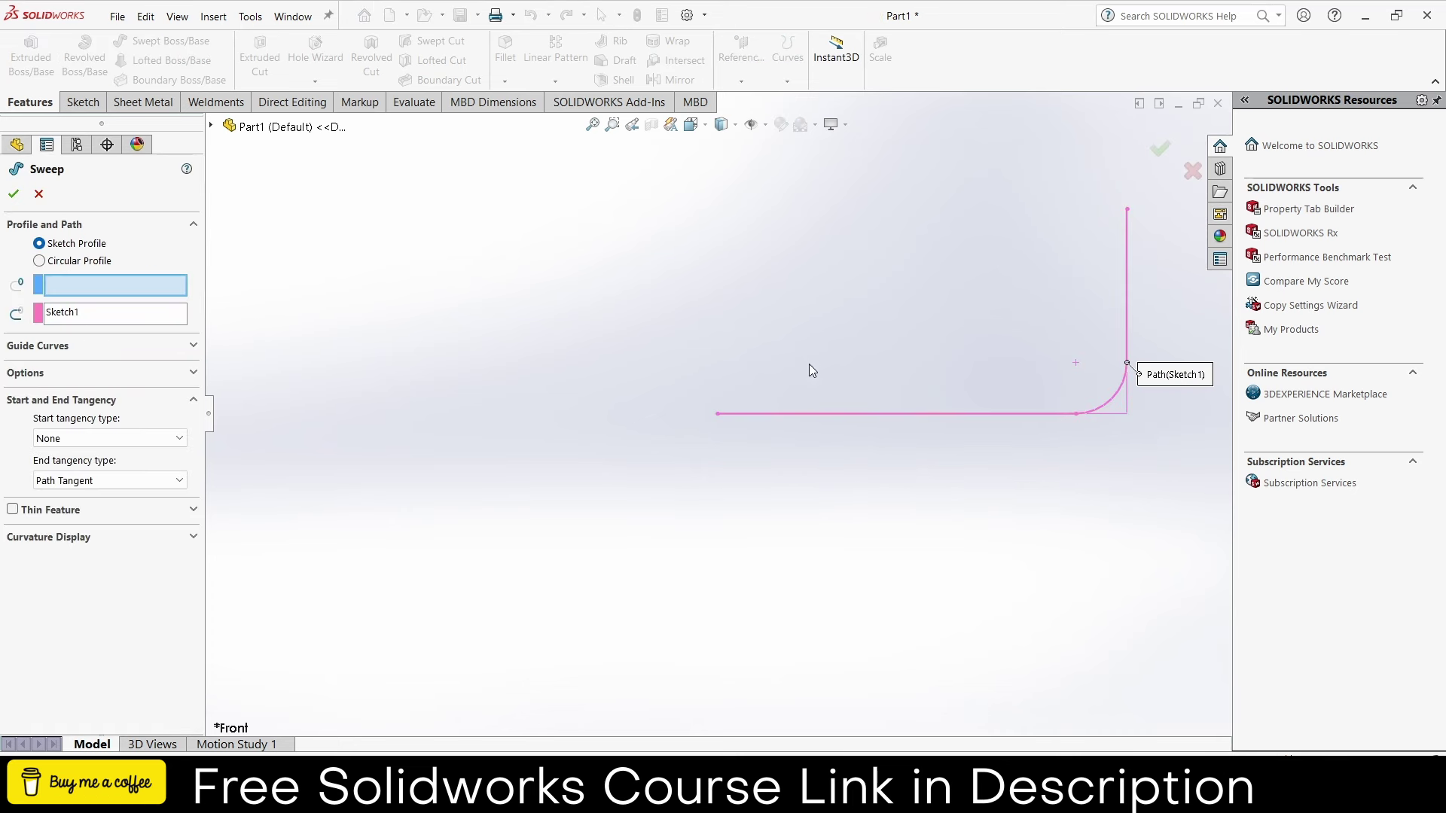
{"action": "left_click", "coordinate": [39, 261]}
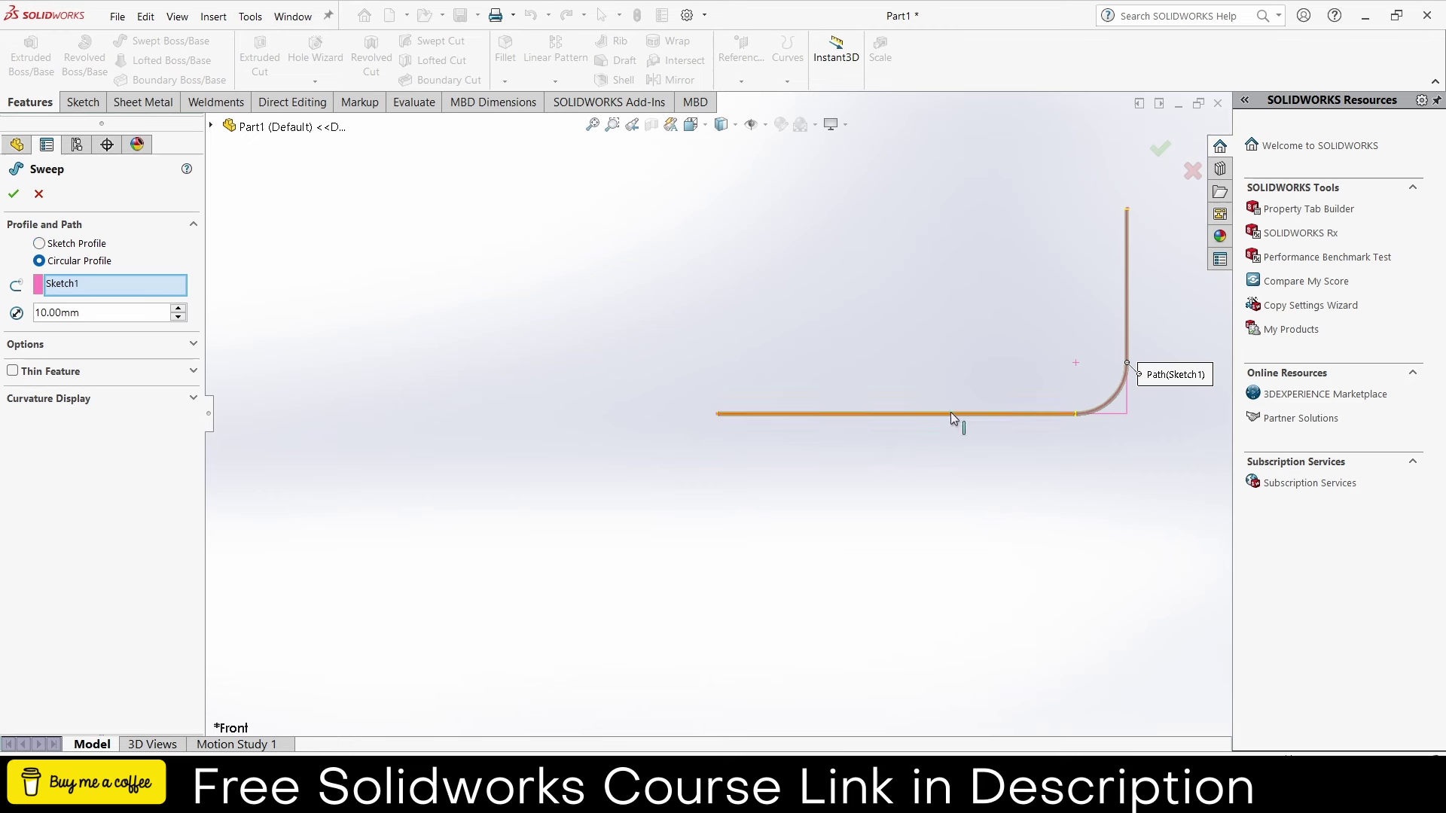
{"action": "type", "text": "100"}
{"action": "key", "text": "Return"}
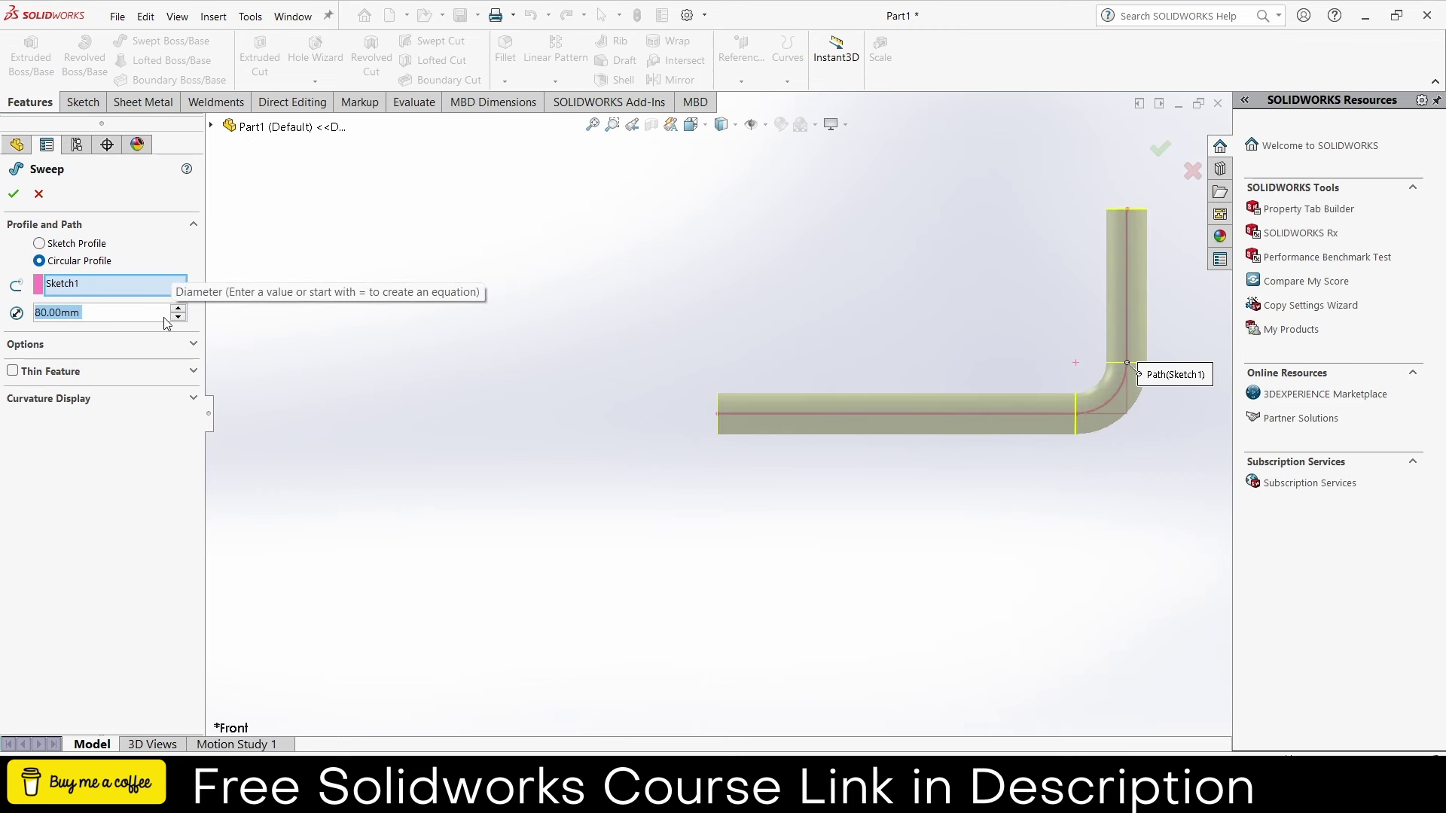
- Make the sweep a thin-walled tube with 10 mm wall thickness and accept it
{"action": "left_click", "coordinate": [13, 370]}
{"action": "mouse_move", "coordinate": [577, 429]}
{"action": "middle_mouse_down"}
{"action": "mouse_move", "coordinate": [791, 422]}
{"action": "mouse_move", "coordinate": [765, 438]}
{"action": "middle_mouse_up"}
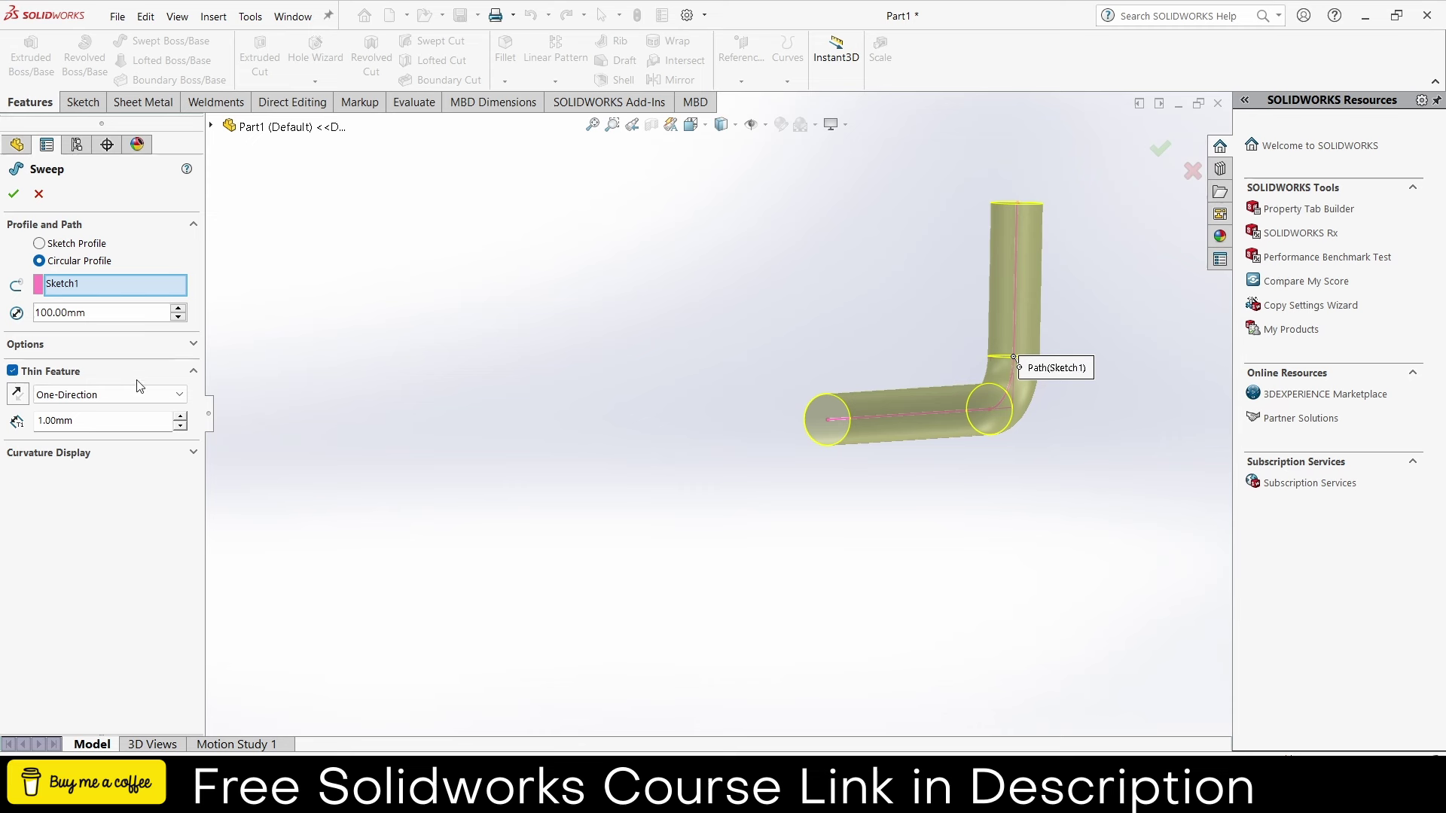
{"action": "left_click_drag", "start_coordinate": [132, 422], "coordinate": [2, 407]}
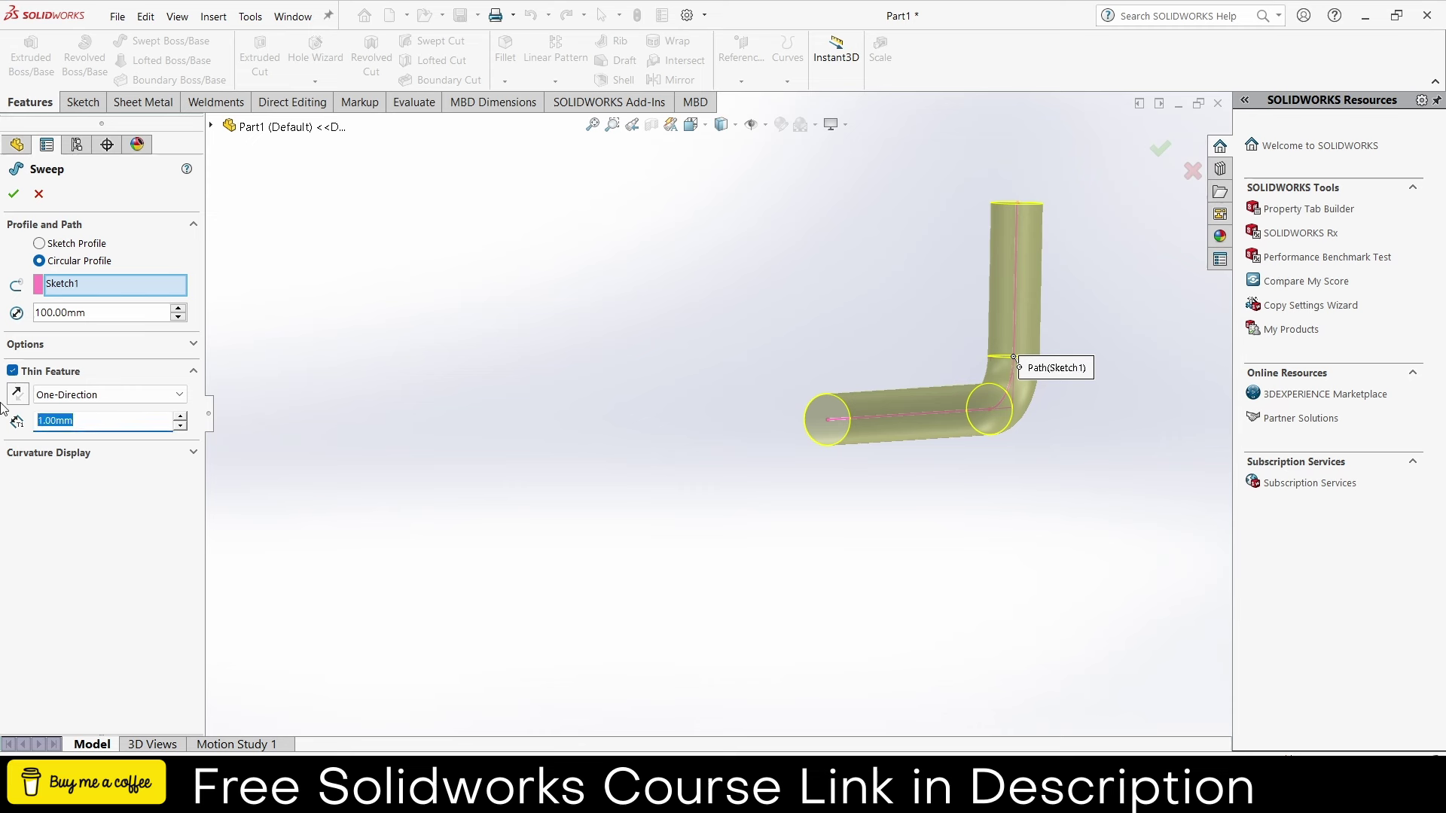
{"action": "type", "text": "5"}
{"action": "key", "text": "Return"}
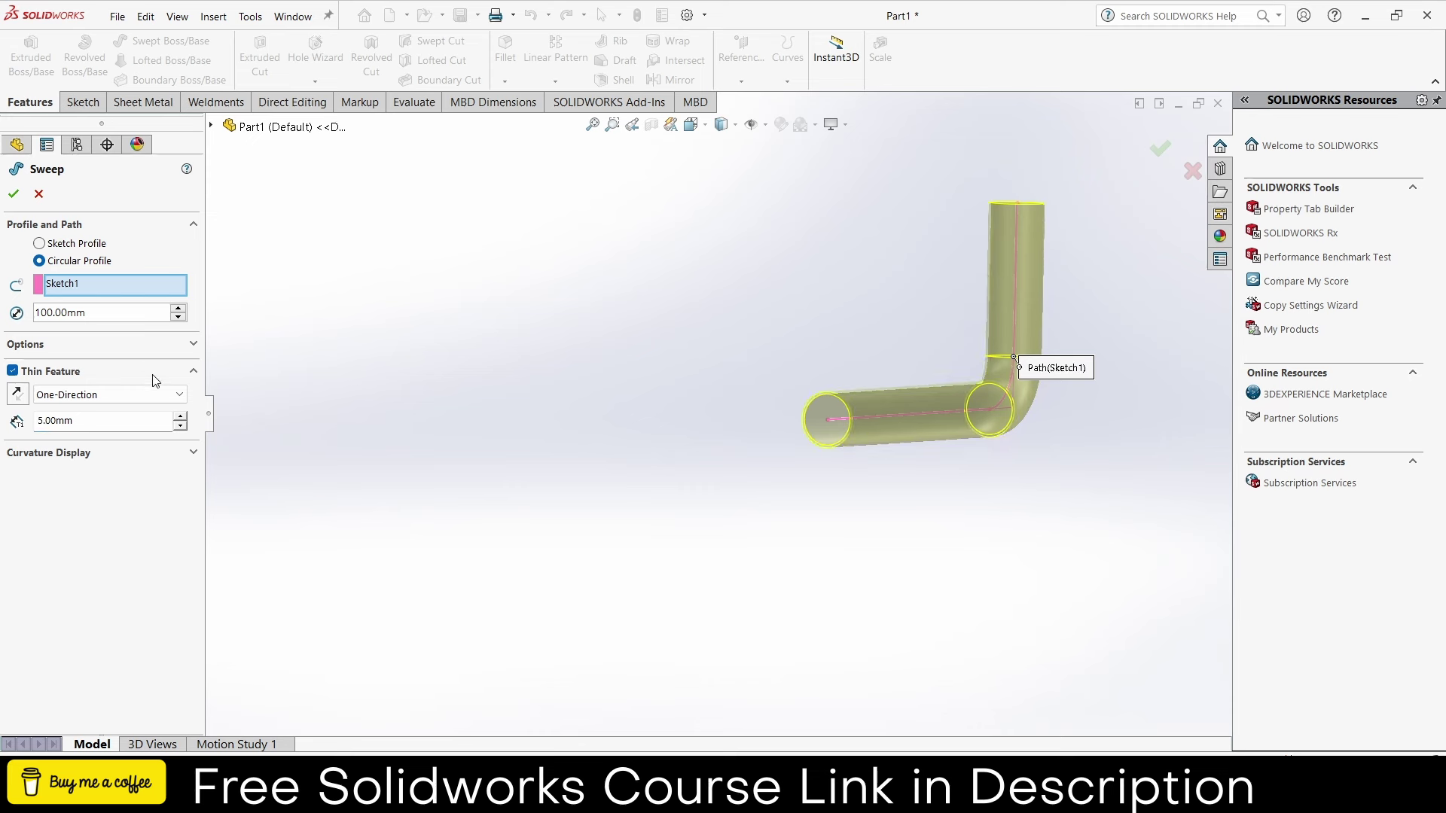
{"action": "left_click_drag", "start_coordinate": [157, 420], "coordinate": [2, 405]}
{"action": "type", "text": "10"}
{"action": "key", "text": "Return"}
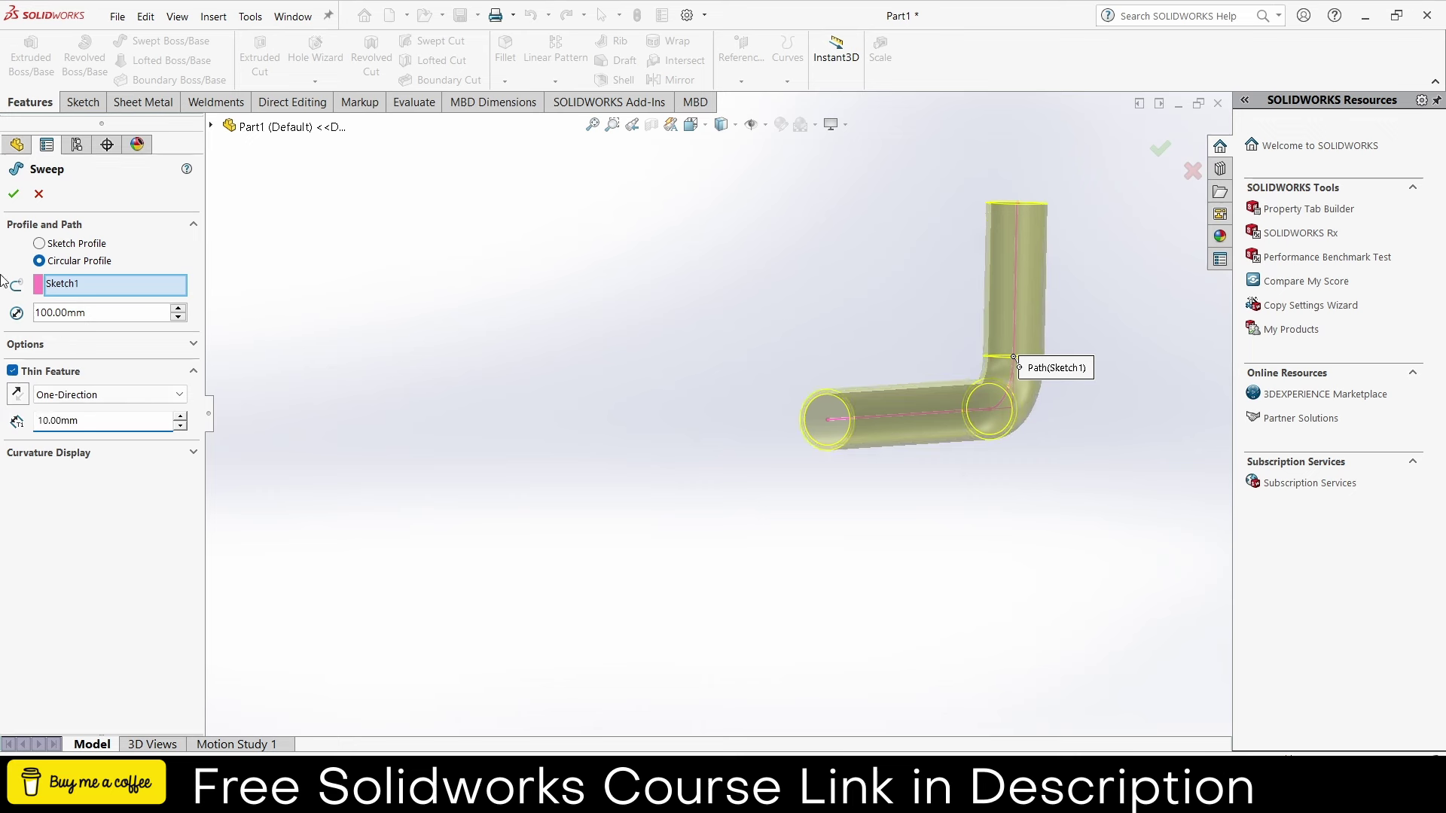
{"action": "left_click", "coordinate": [13, 196]}
- Change the scene background to Plain White
{"action": "scroll", "coordinate": [965, 337], "scroll_direction": "down", "scroll_amount": 3}
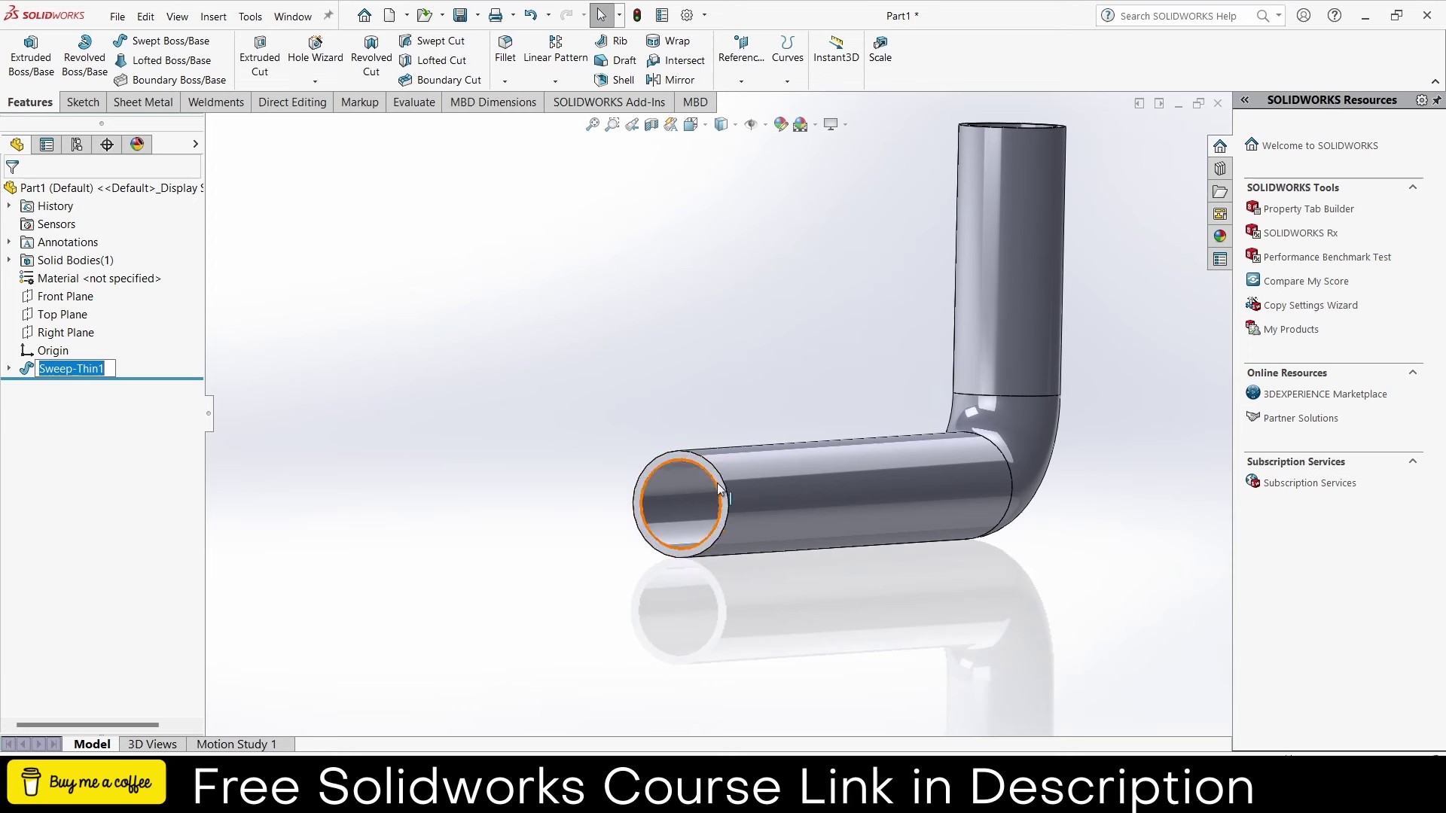
{"action": "left_click", "coordinate": [816, 125]}
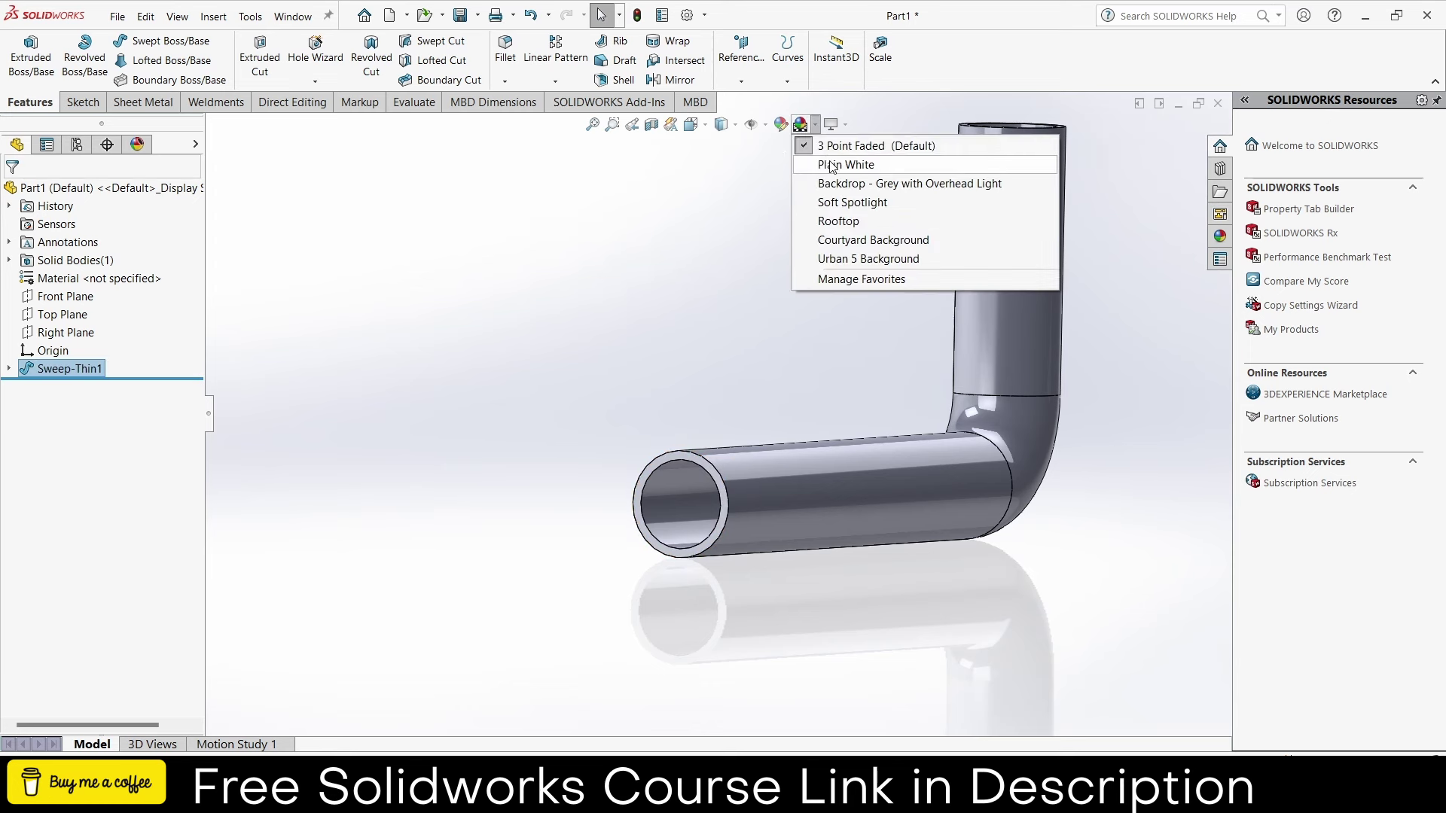
{"action": "left_click", "coordinate": [858, 158]}
- Start a new sketch on the pipe's near end face
{"action": "left_click", "coordinate": [726, 471]}
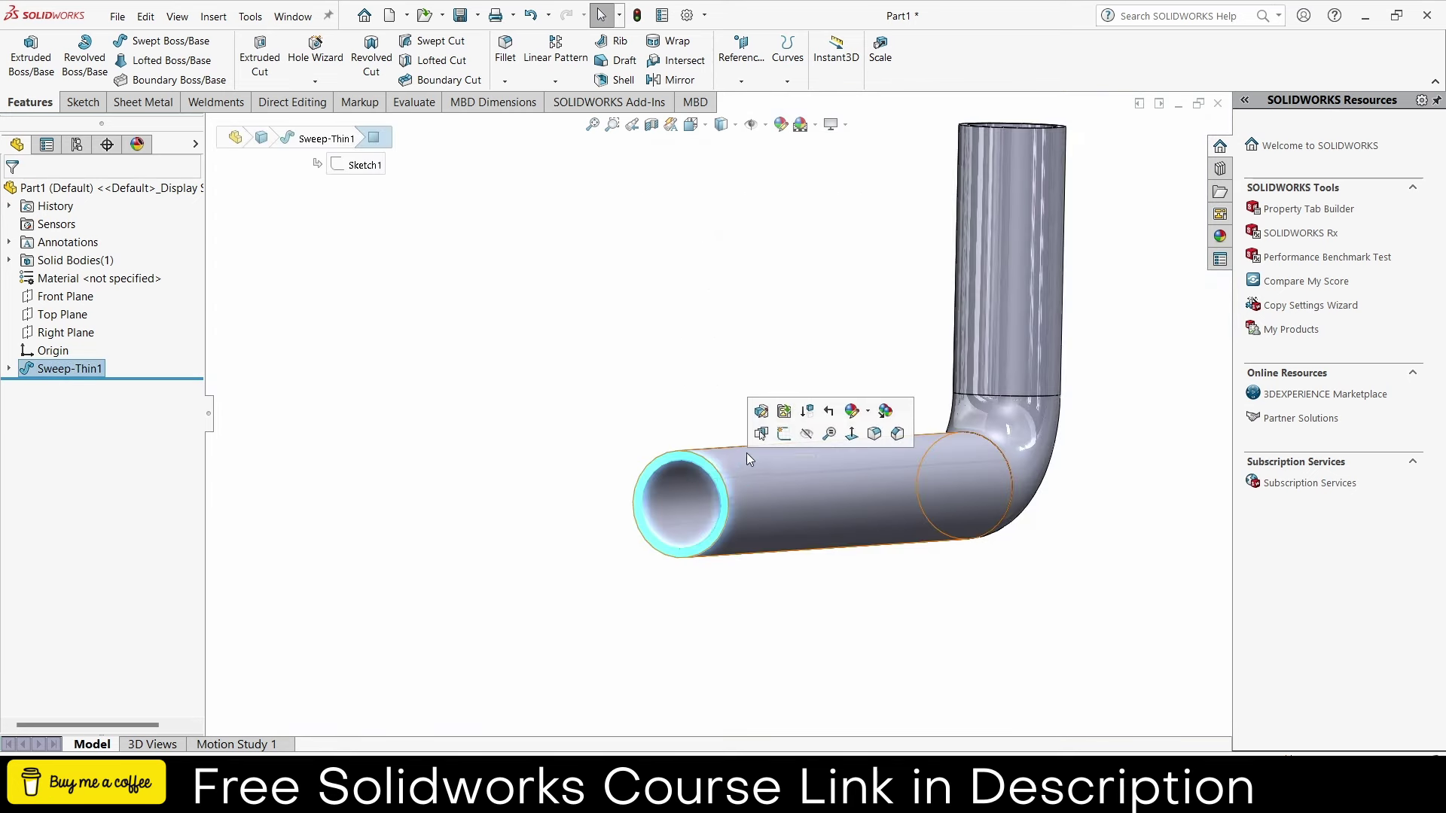
{"action": "middle_click_drag", "start_coordinate": [771, 452], "coordinate": [781, 437]}
{"action": "left_click", "coordinate": [781, 436]}
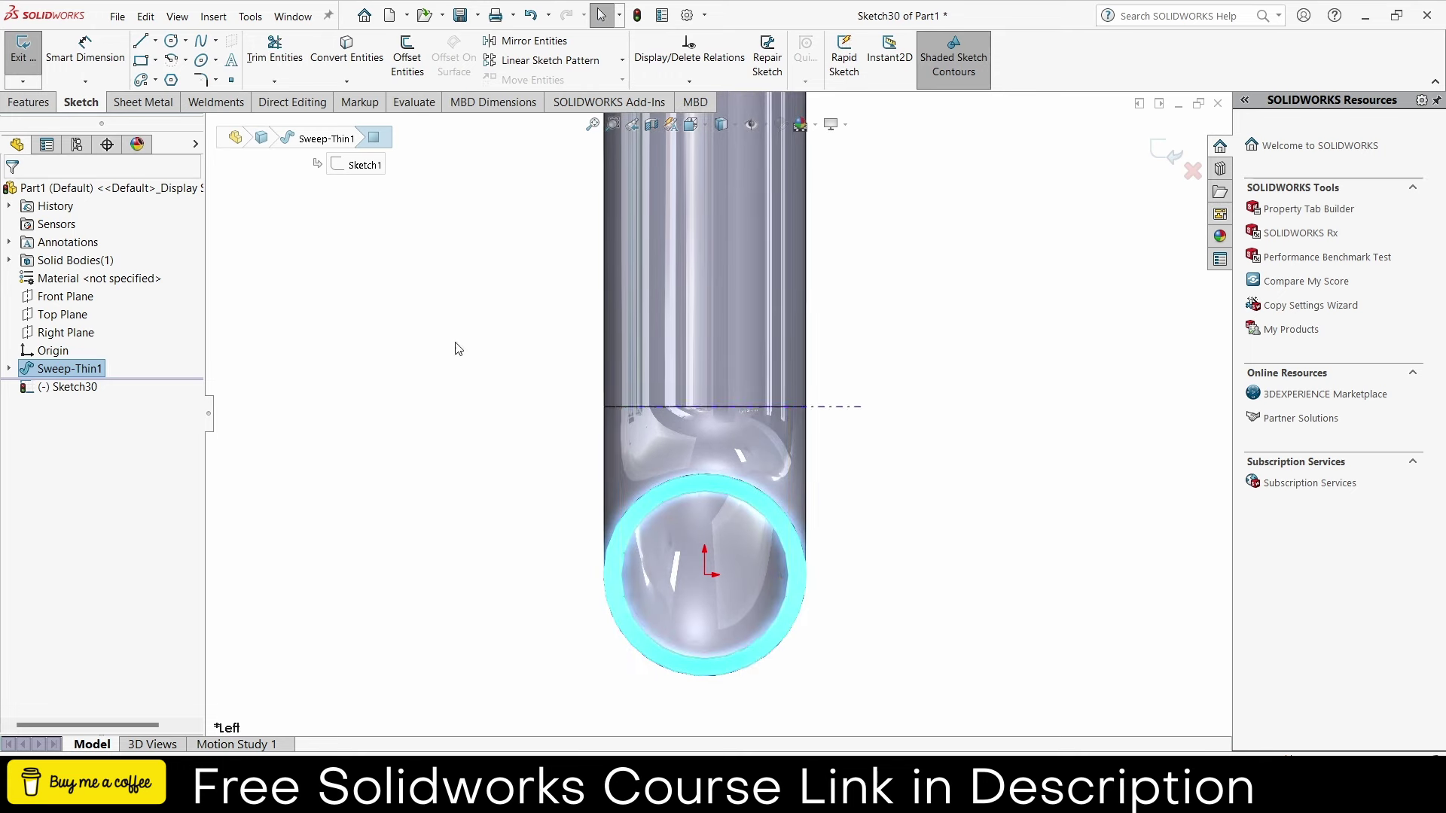
- Convert the pipe's inner edge and draw a Ø200 flange circle at the origin
{"action": "left_click", "coordinate": [765, 519]}
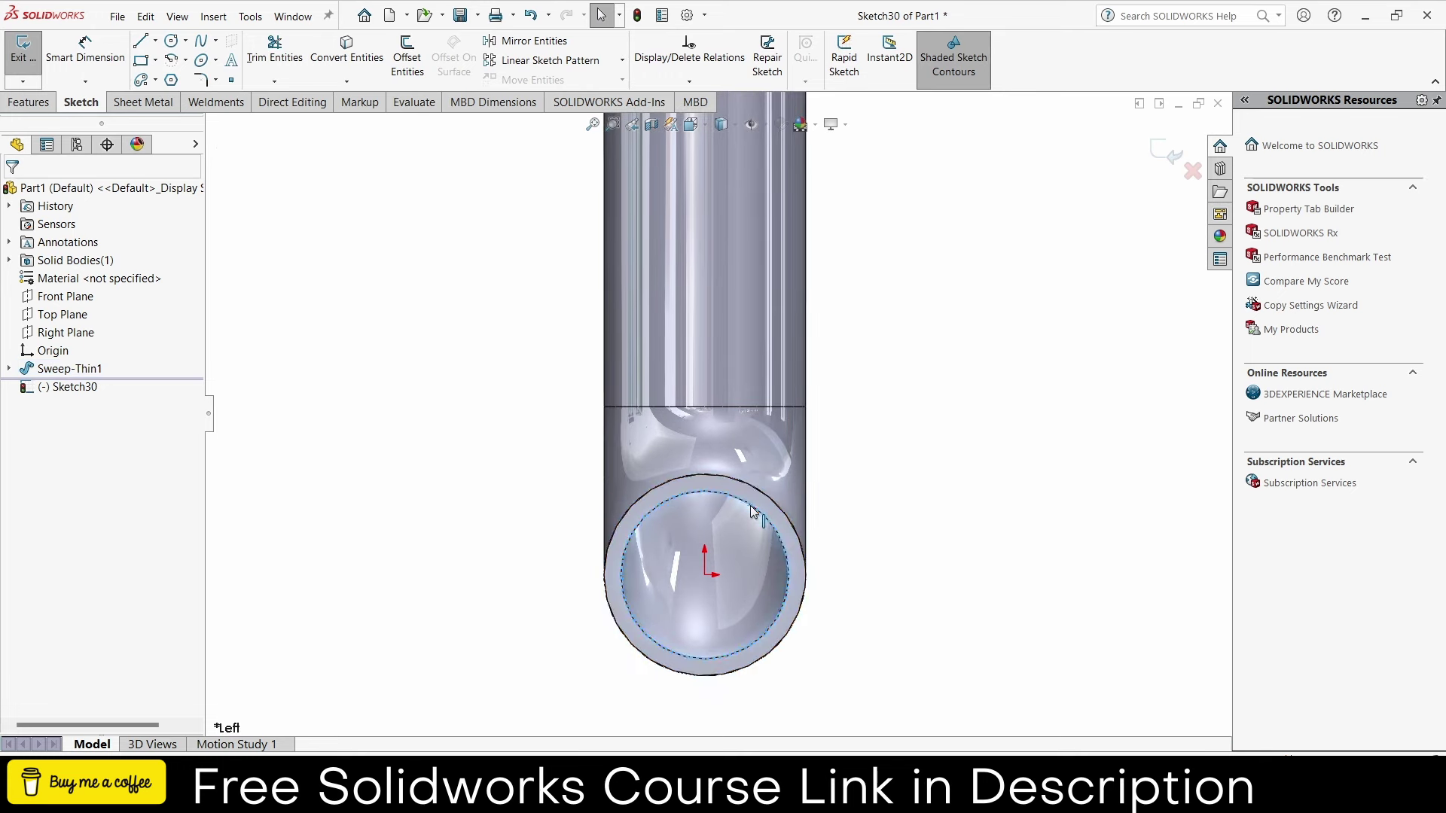
{"action": "left_click", "coordinate": [346, 49]}
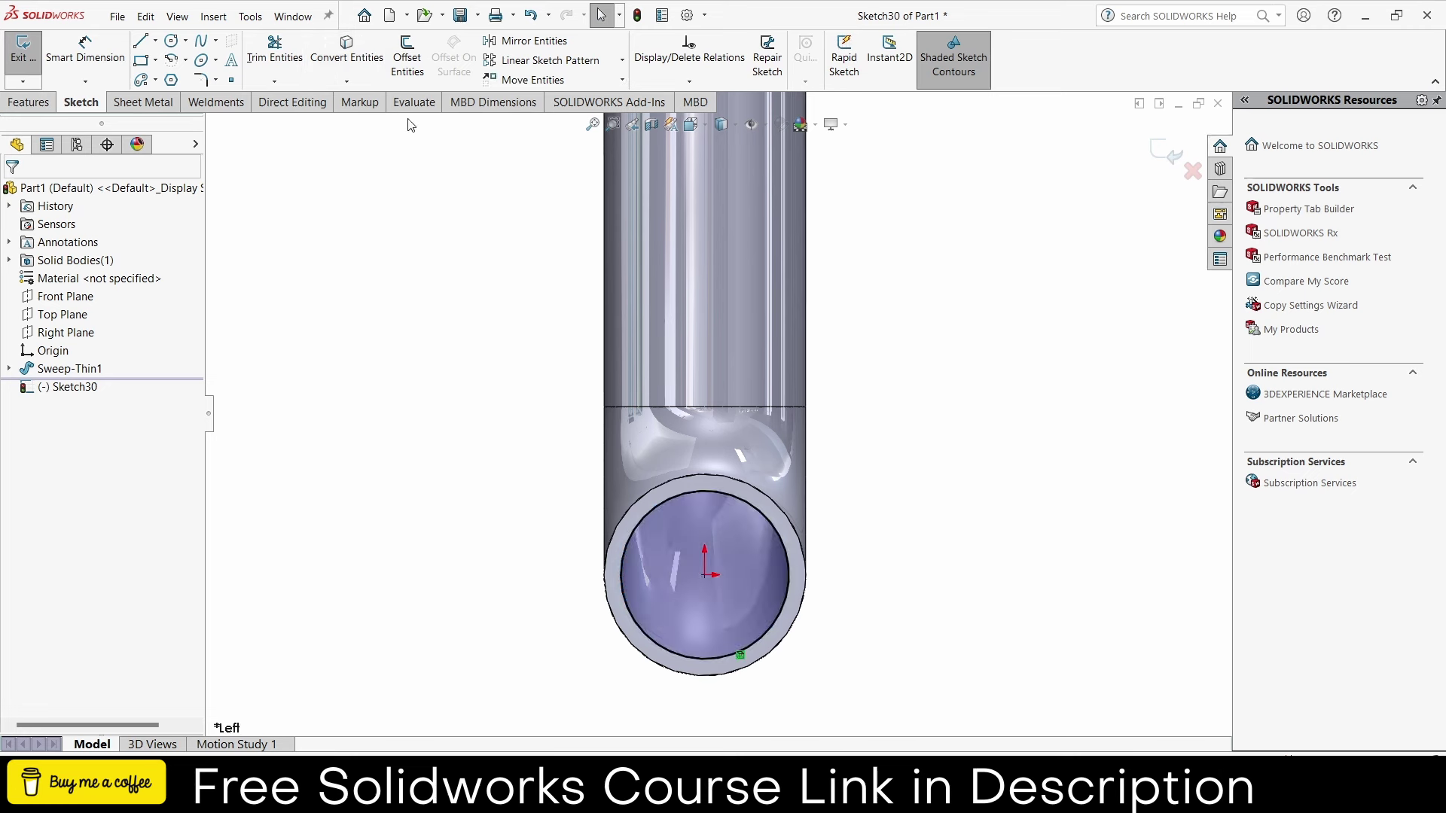
{"action": "left_click", "coordinate": [172, 40]}
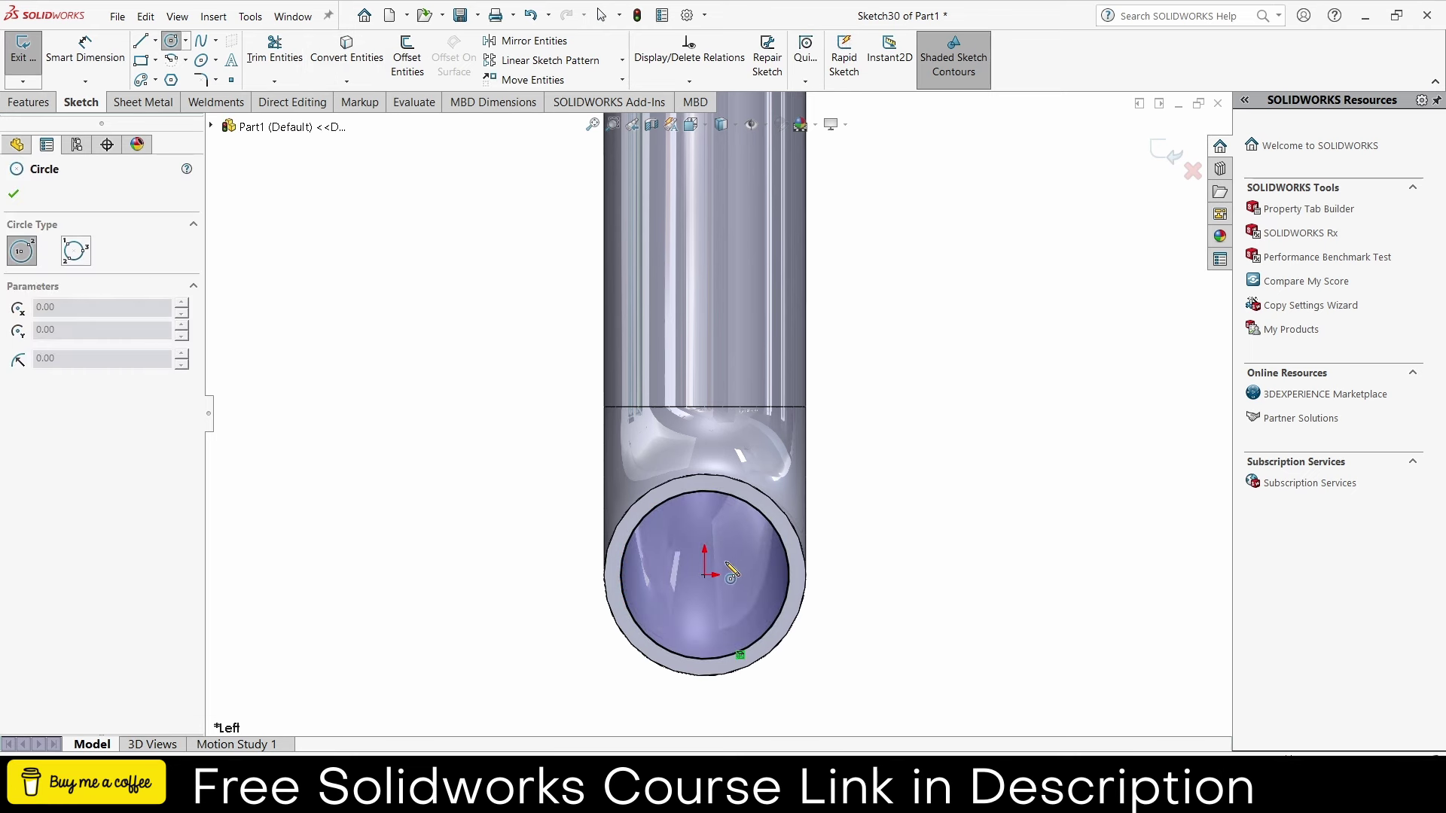
{"action": "left_click", "coordinate": [705, 575]}
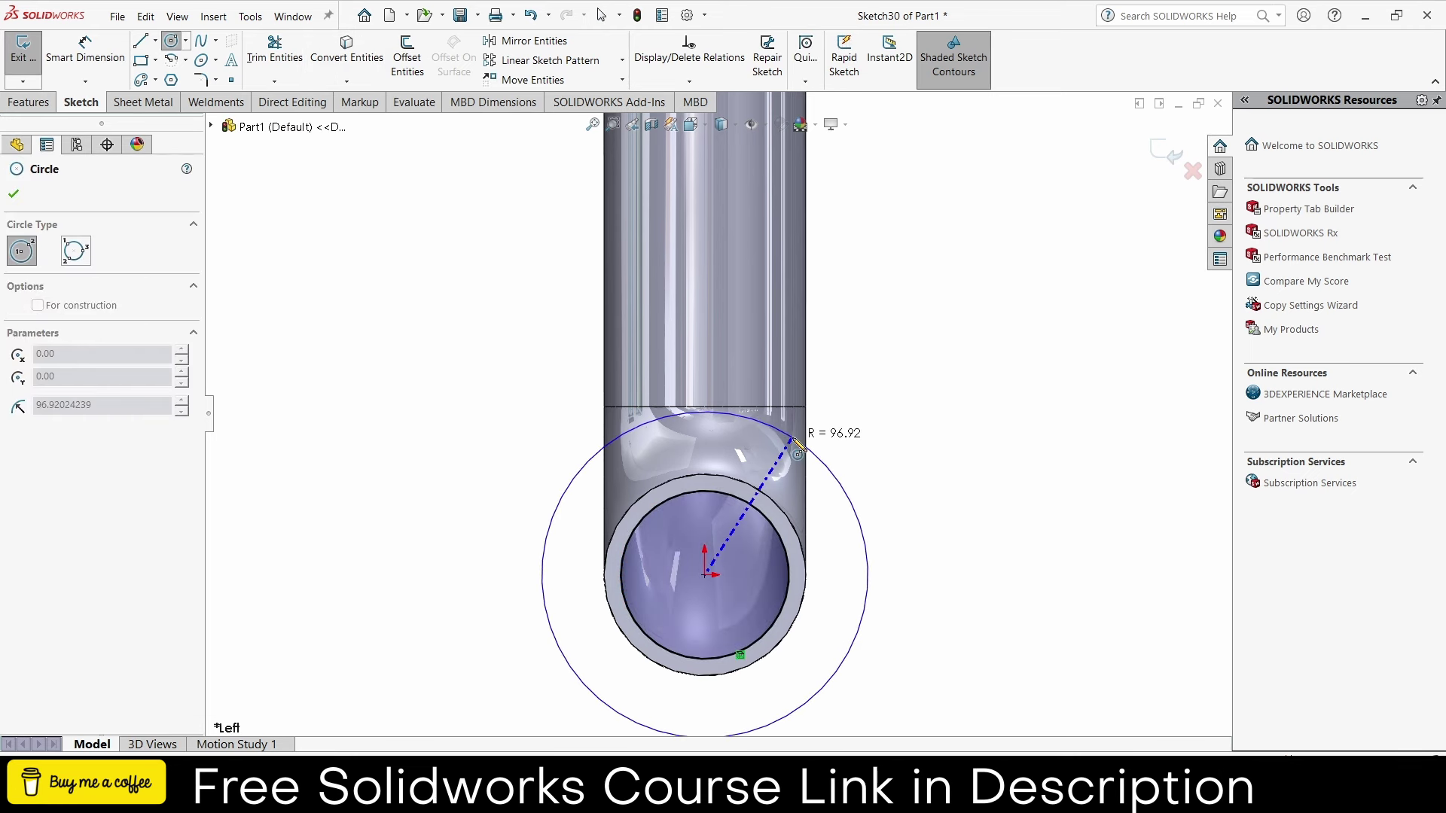
{"action": "left_click", "coordinate": [796, 442]}
{"action": "key", "text": "Escape"}
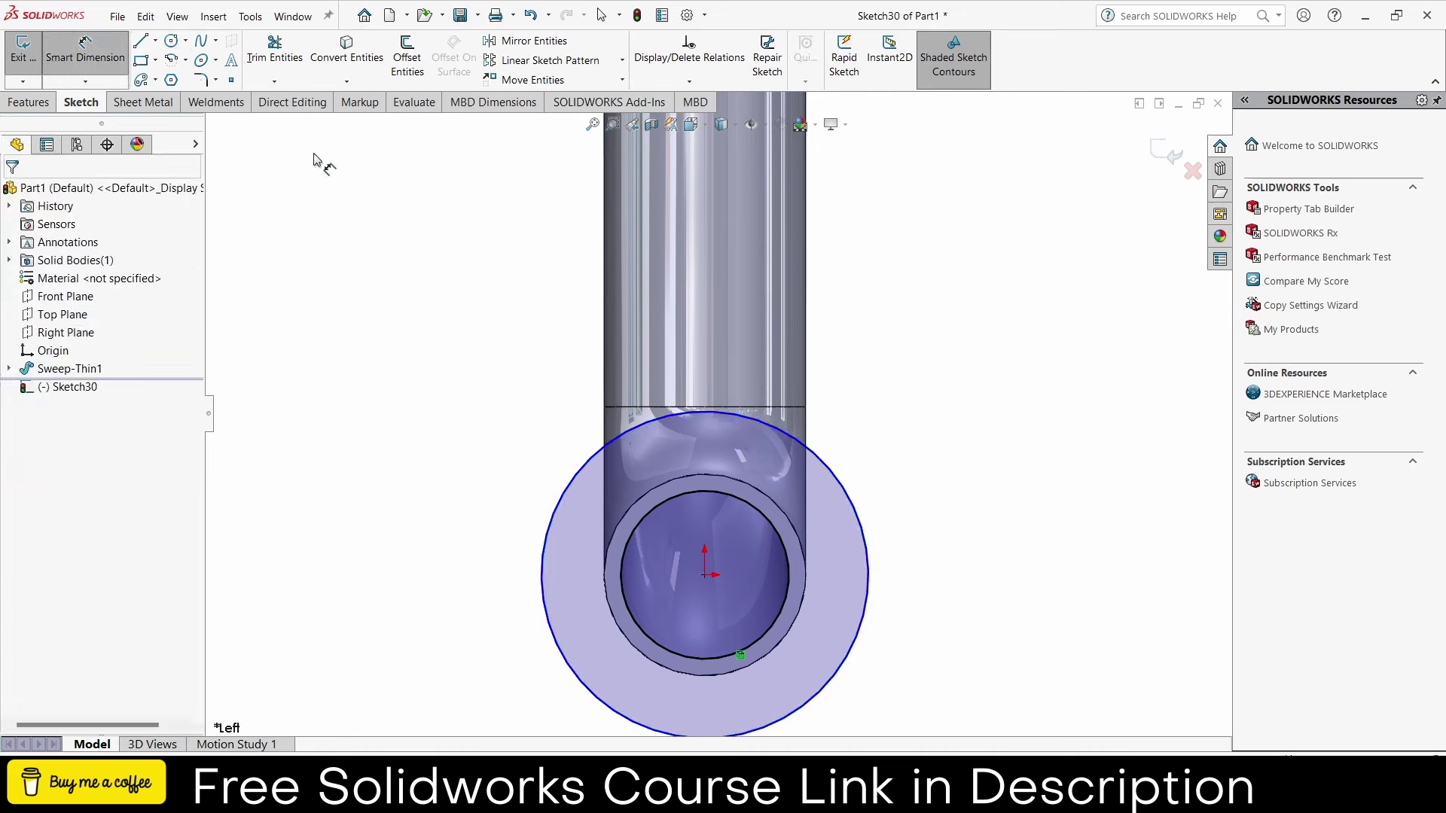
{"action": "left_click", "coordinate": [847, 484]}
{"action": "left_click", "coordinate": [934, 452]}
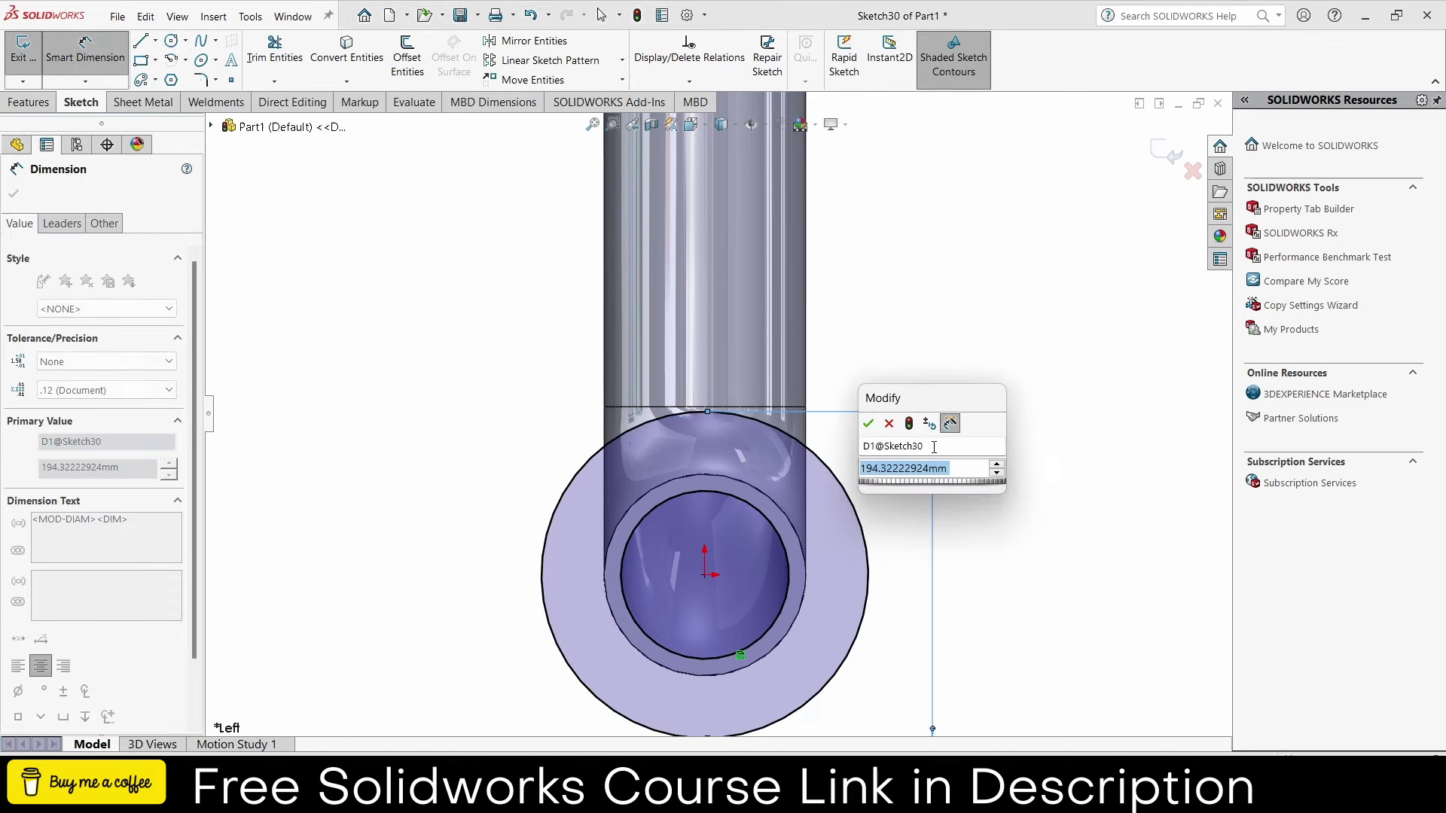
{"action": "type", "text": "200"}
{"action": "key", "text": "Return"}
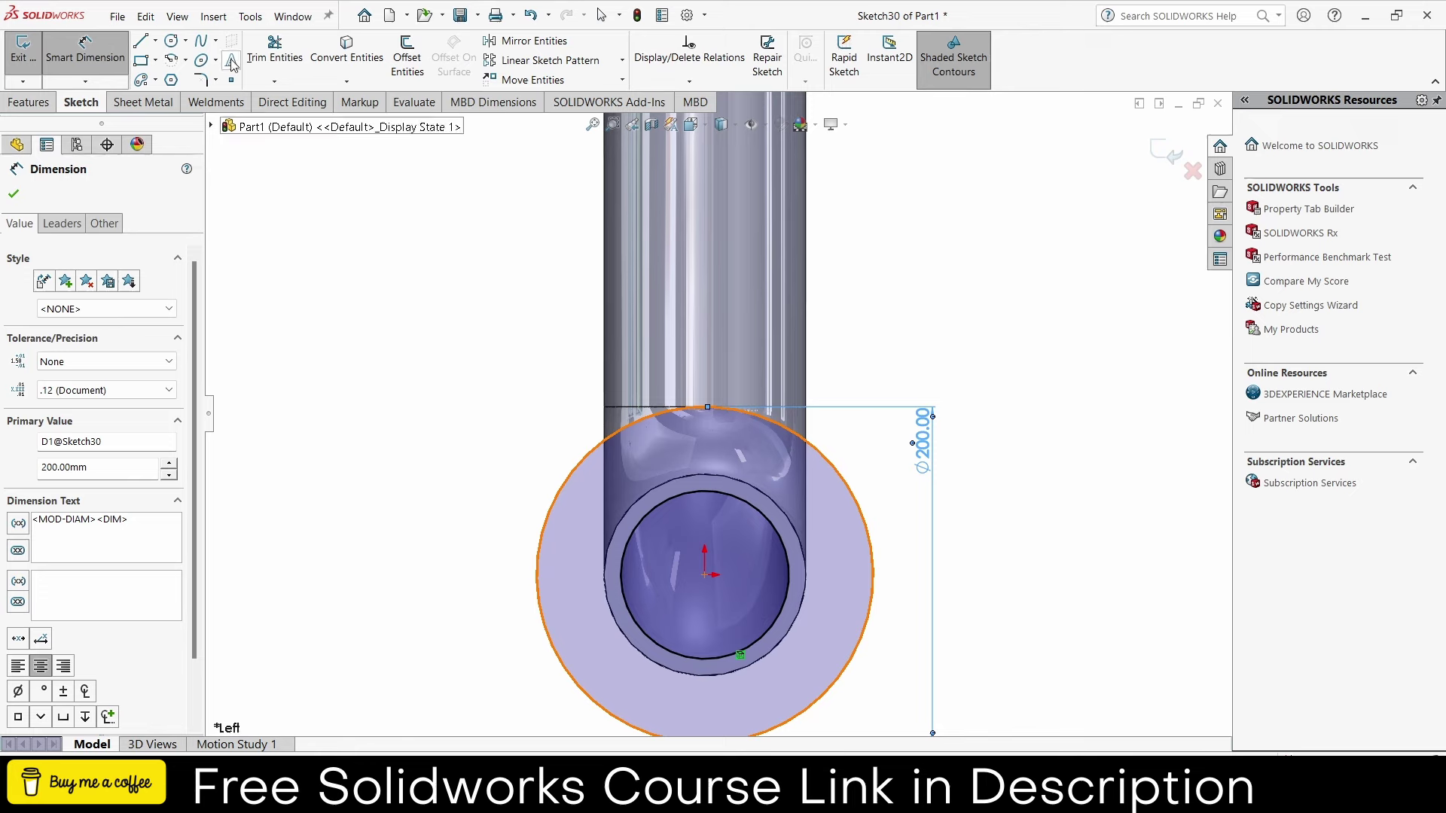
- Add a concentric Ø150 circle and make it construction geometry
{"action": "left_click", "coordinate": [173, 43]}
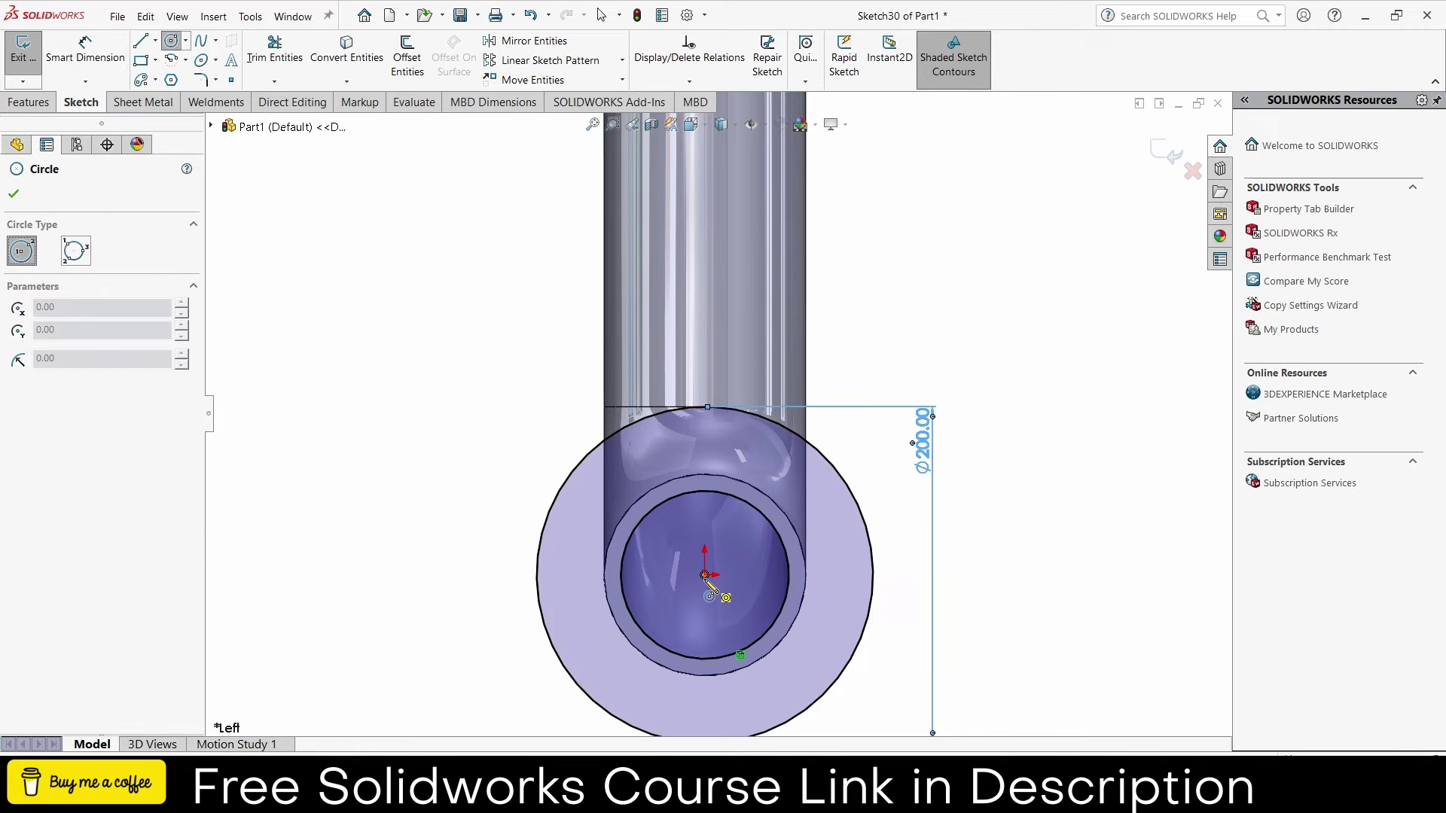
{"action": "left_click", "coordinate": [704, 575]}
{"action": "left_click", "coordinate": [830, 510]}
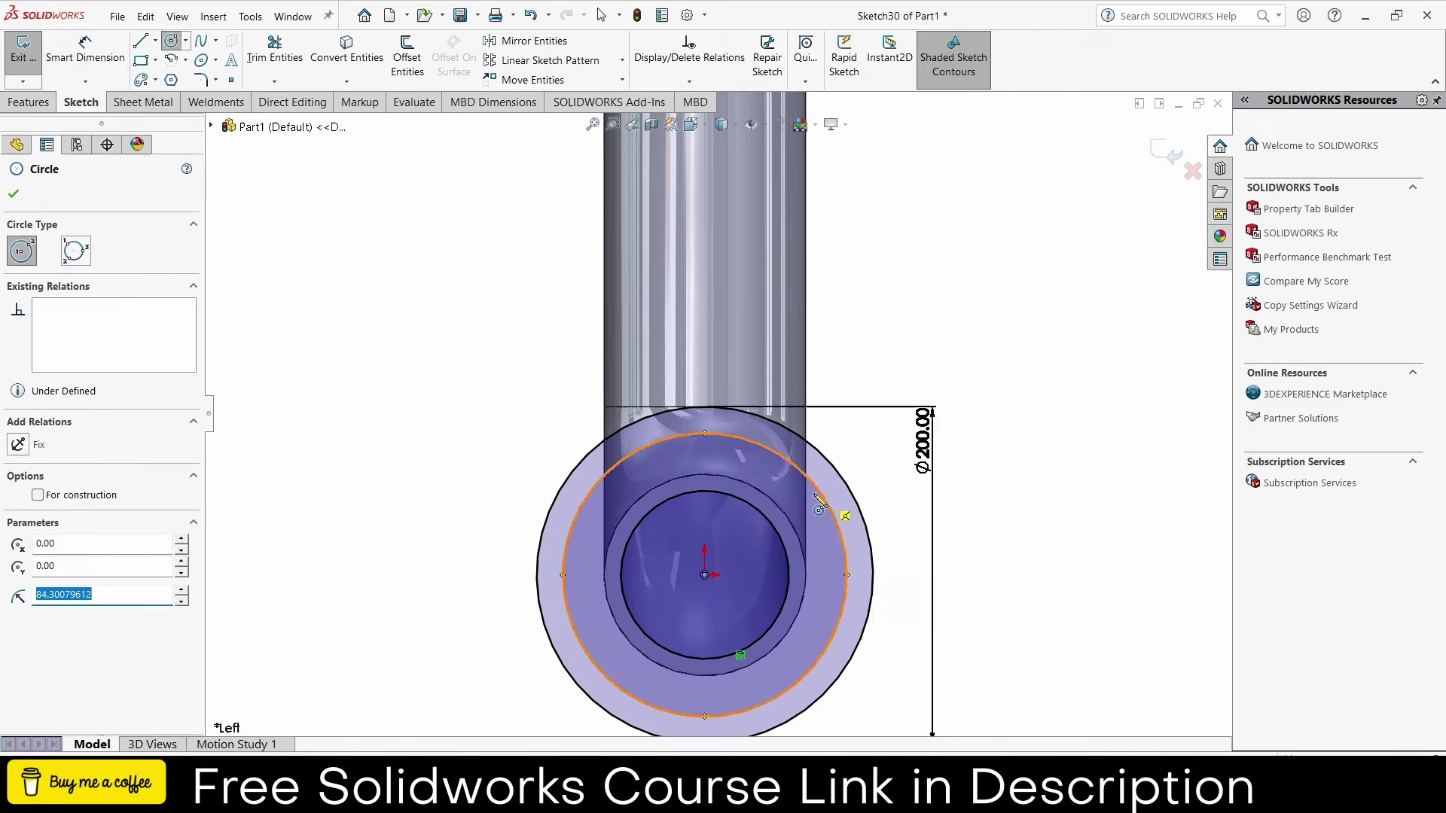
{"action": "left_click", "coordinate": [88, 43]}
{"action": "left_click", "coordinate": [839, 520]}
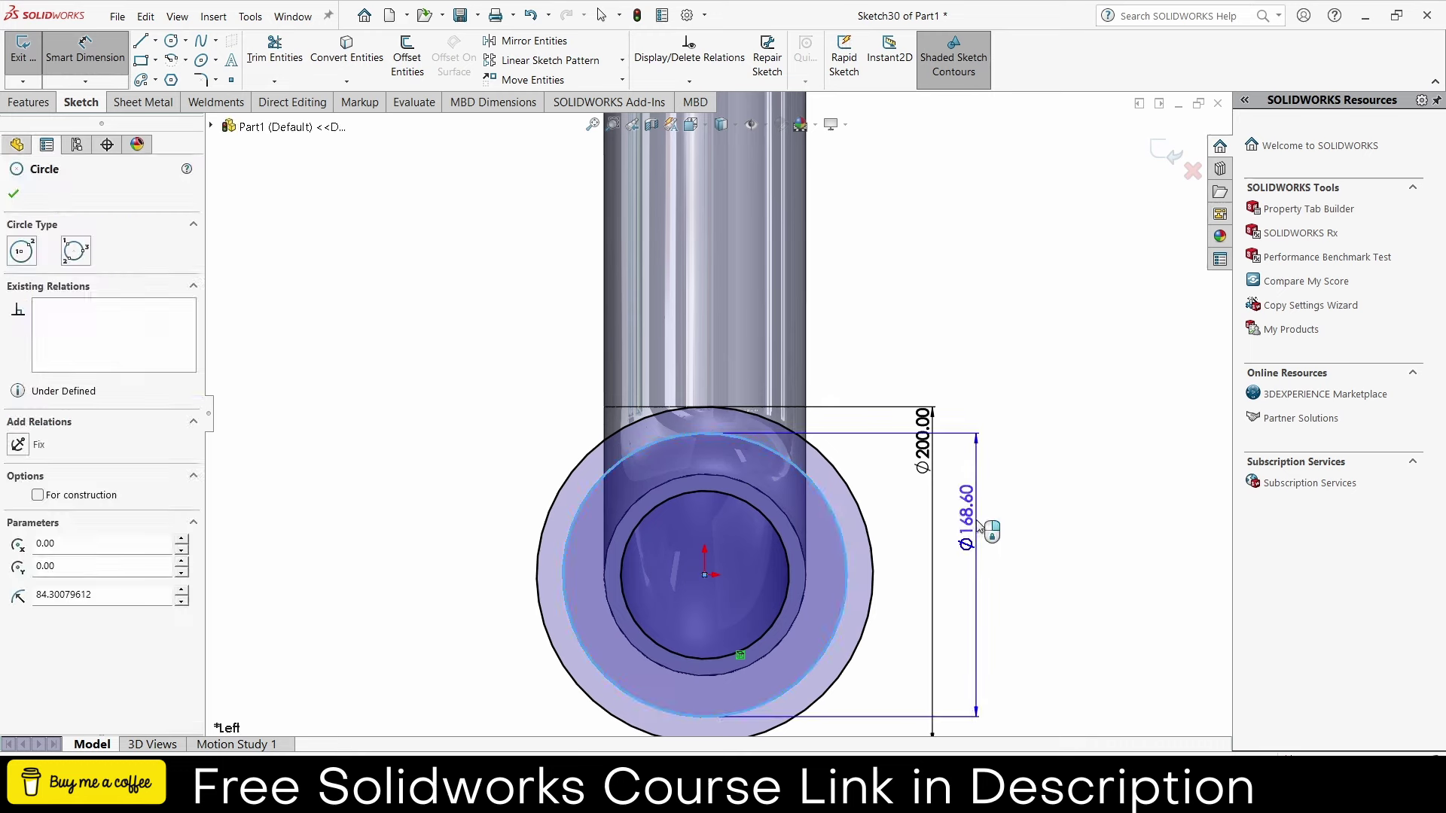
{"action": "left_click", "coordinate": [979, 527]}
{"action": "type", "text": "150"}
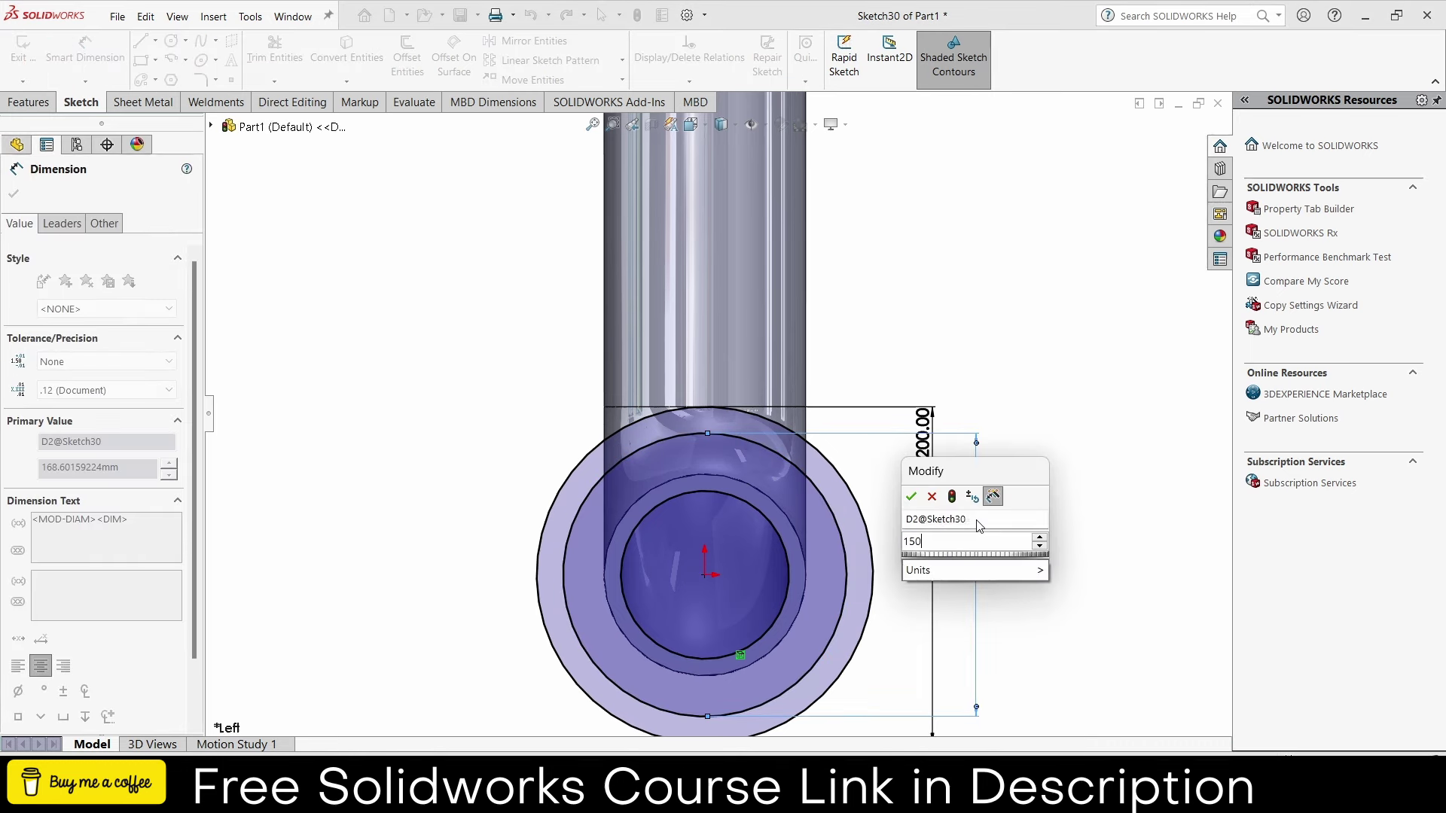
{"action": "key", "text": "Return"}
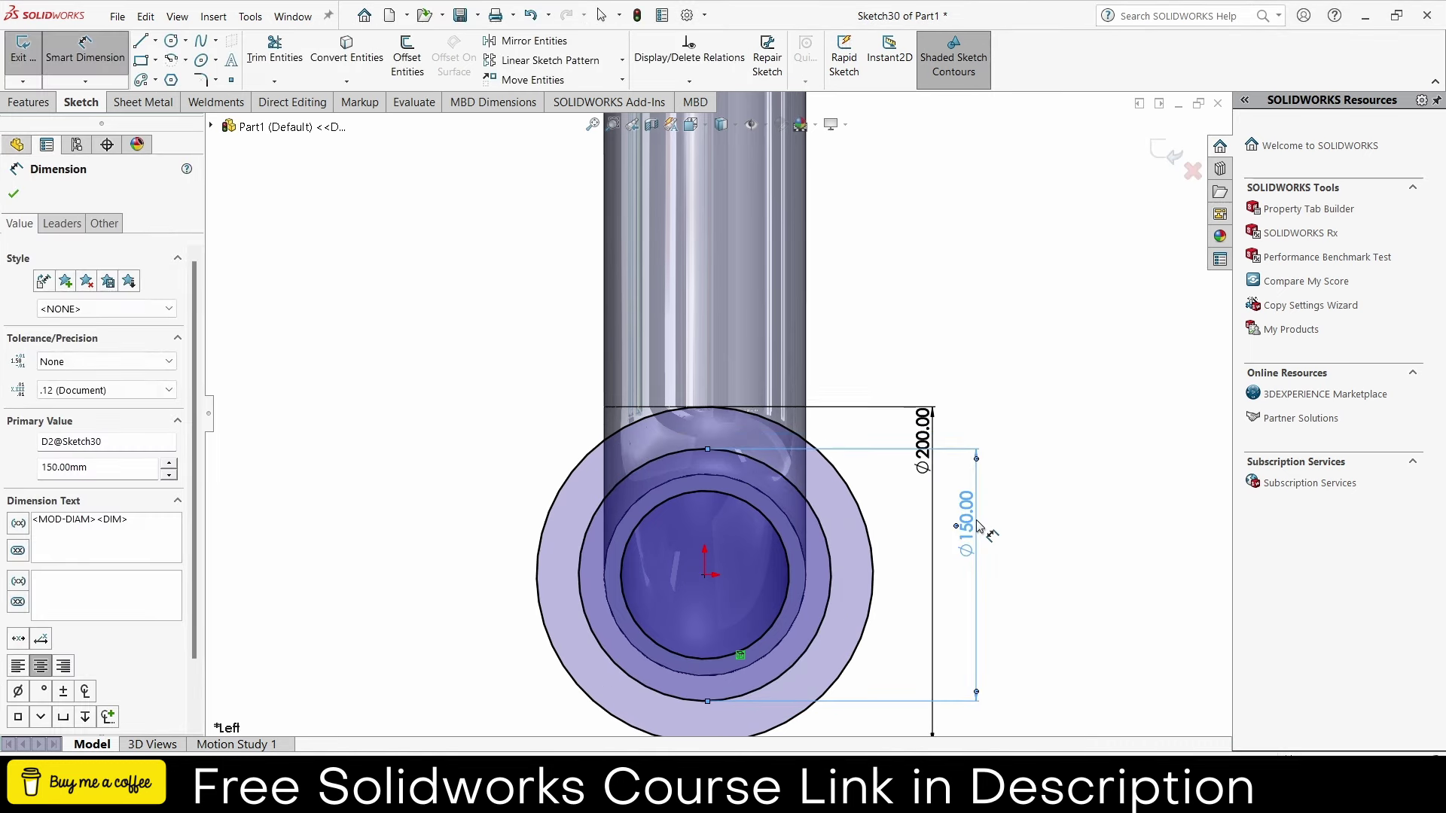
{"action": "left_click", "coordinate": [17, 198]}
{"action": "left_click", "coordinate": [694, 452]}
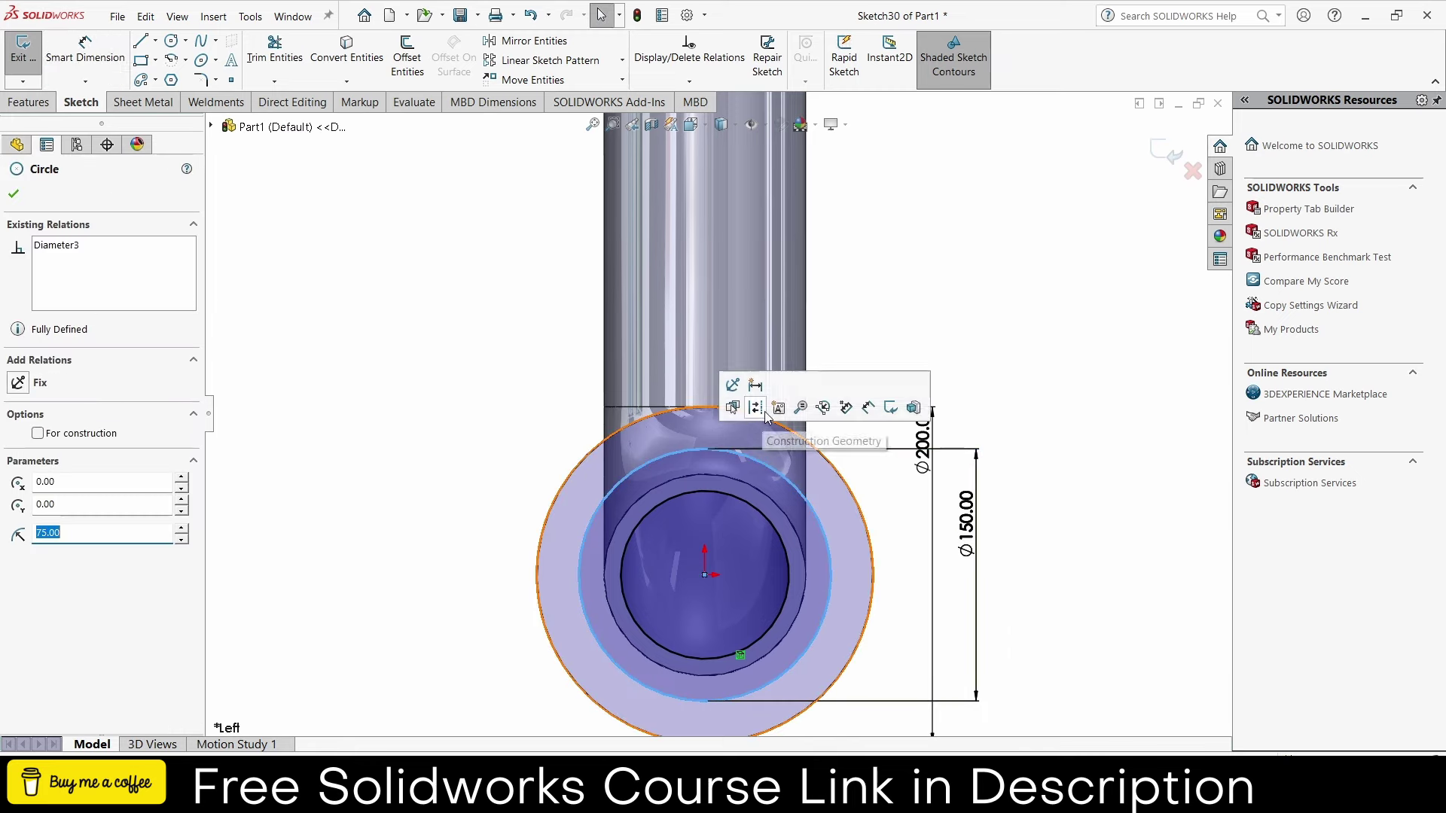
{"action": "left_click", "coordinate": [755, 408]}
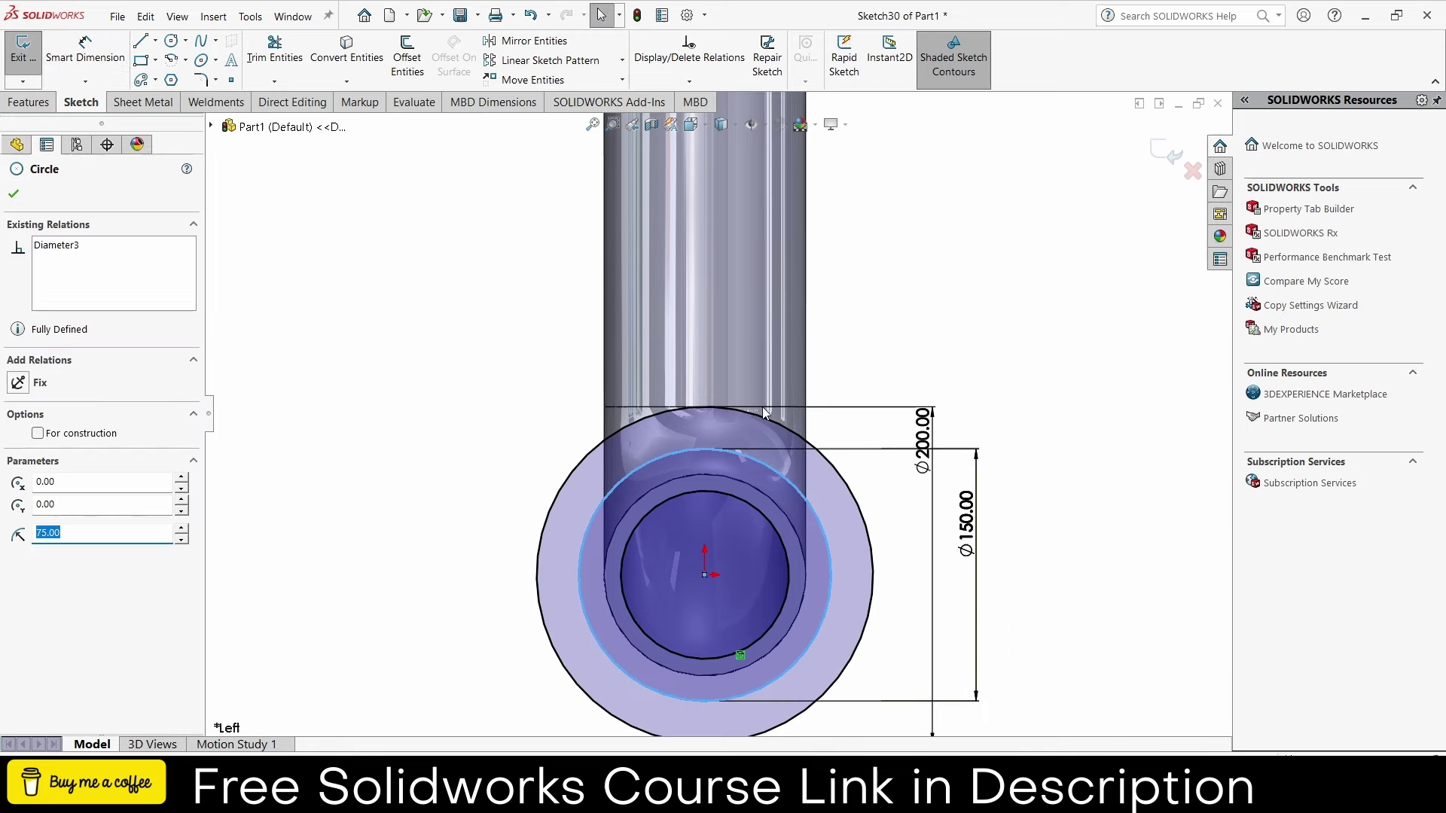
- Draw a Ø15 bolt-hole circle at the top of the construction circle
{"action": "left_click", "coordinate": [186, 41]}
{"action": "left_click", "coordinate": [172, 41]}
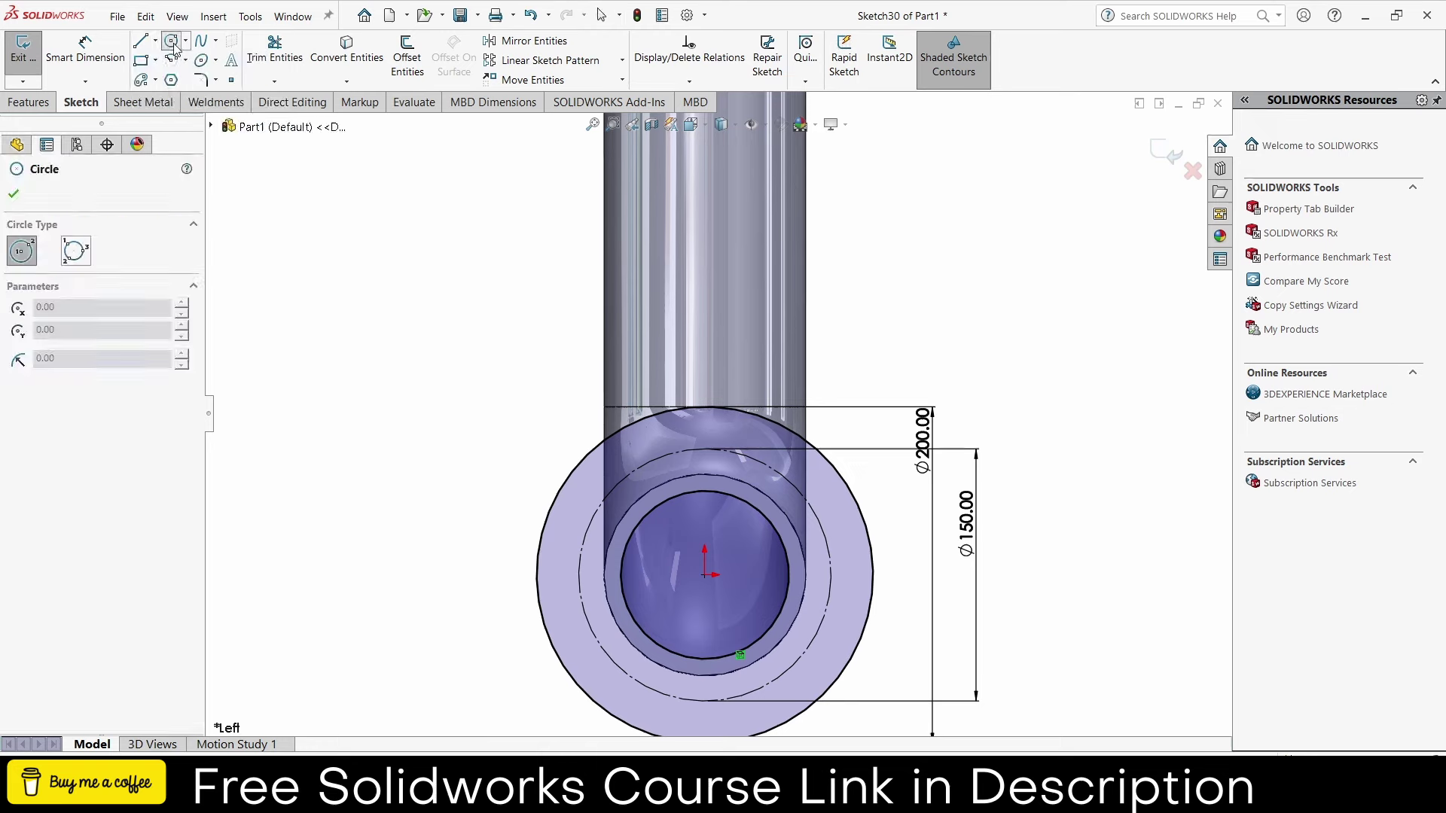
{"action": "scroll", "coordinate": [753, 467], "scroll_direction": "down", "scroll_amount": 3}
{"action": "left_click", "coordinate": [789, 465]}
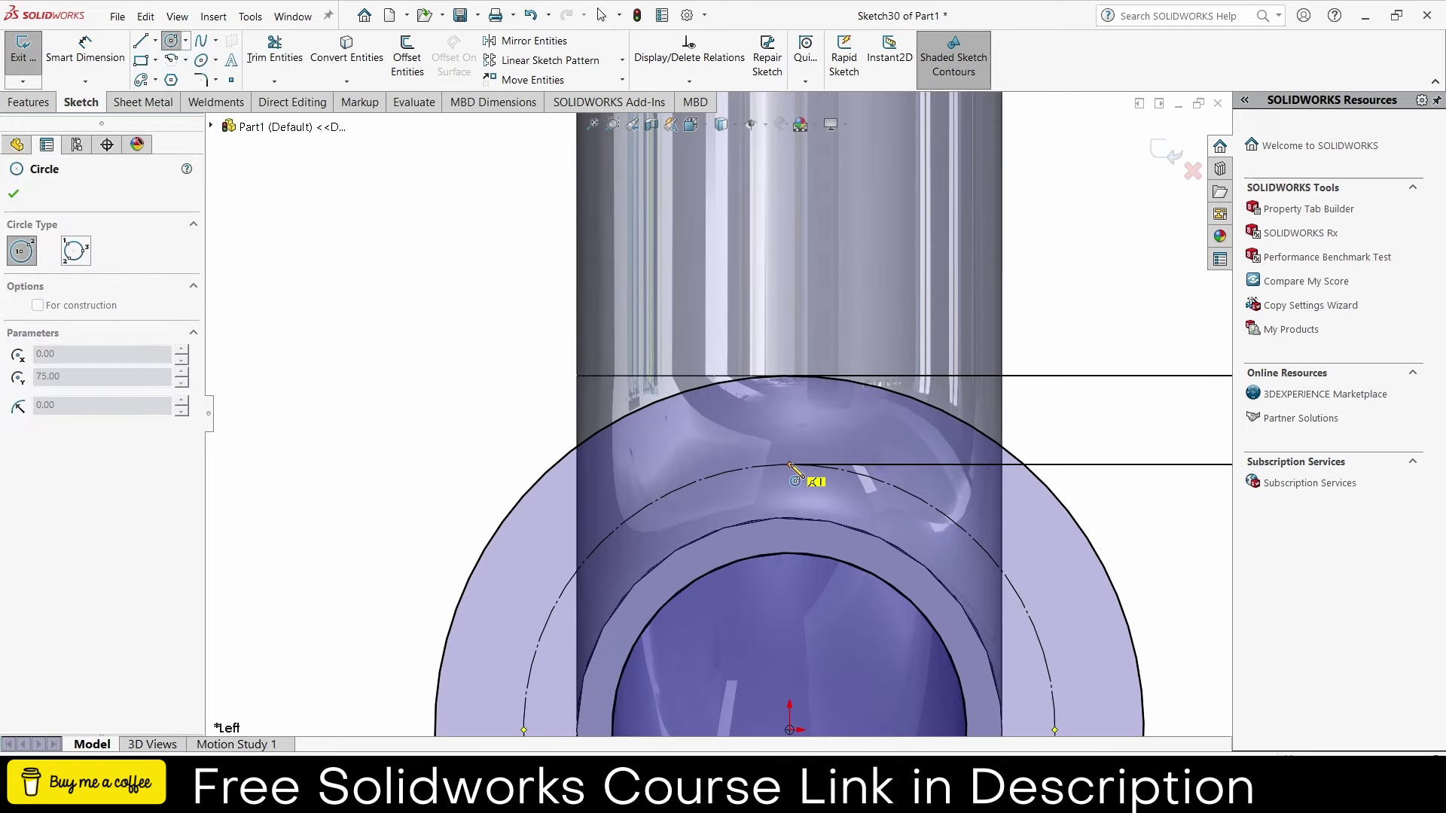
{"action": "left_click", "coordinate": [814, 468]}
{"action": "key", "text": "d"}
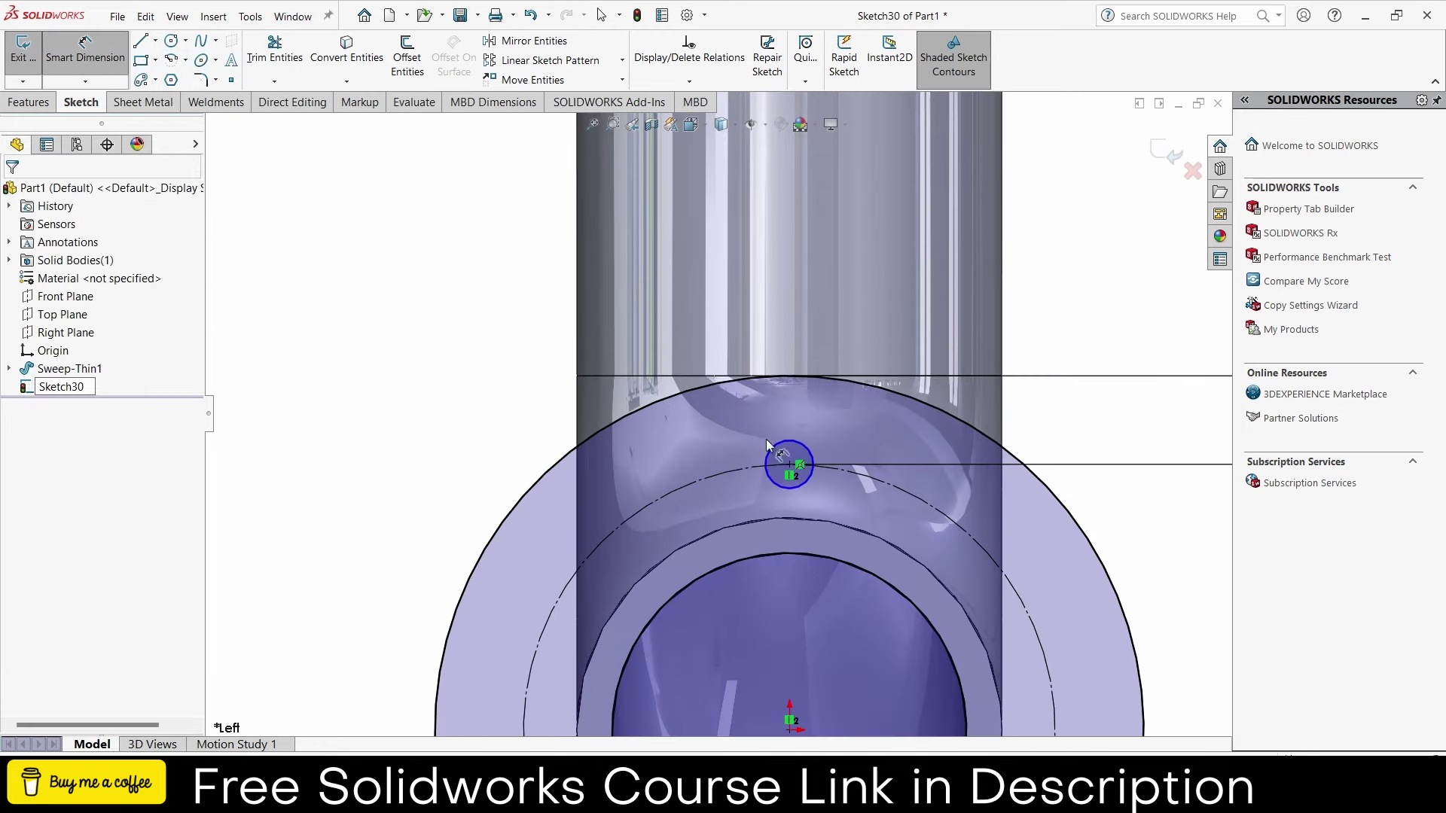
{"action": "left_click", "coordinate": [779, 452]}
{"action": "left_click", "coordinate": [353, 402]}
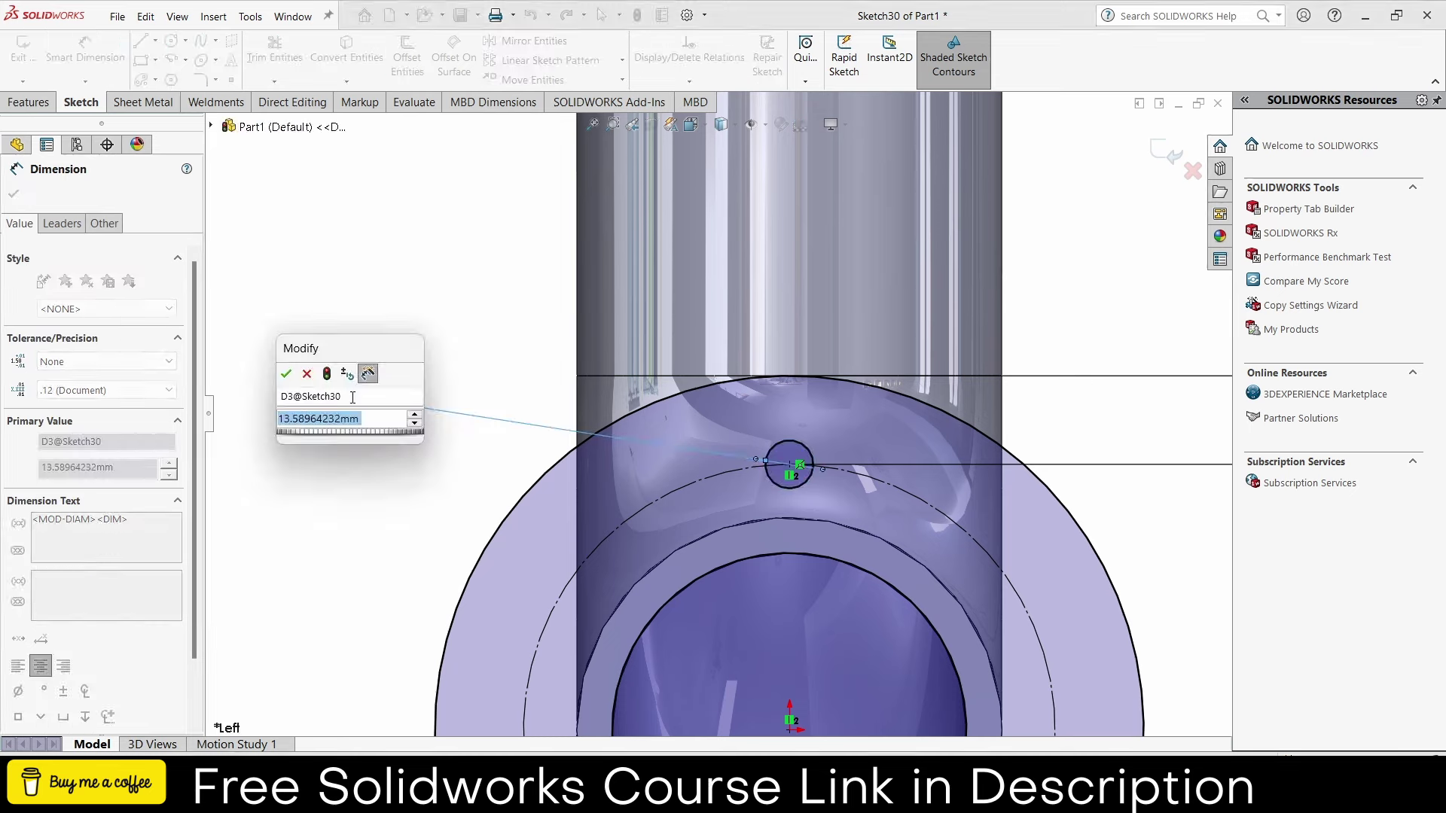
{"action": "type", "text": "15"}
{"action": "key", "text": "Return"}
{"action": "scroll", "coordinate": [708, 474], "scroll_direction": "up", "scroll_amount": 3}
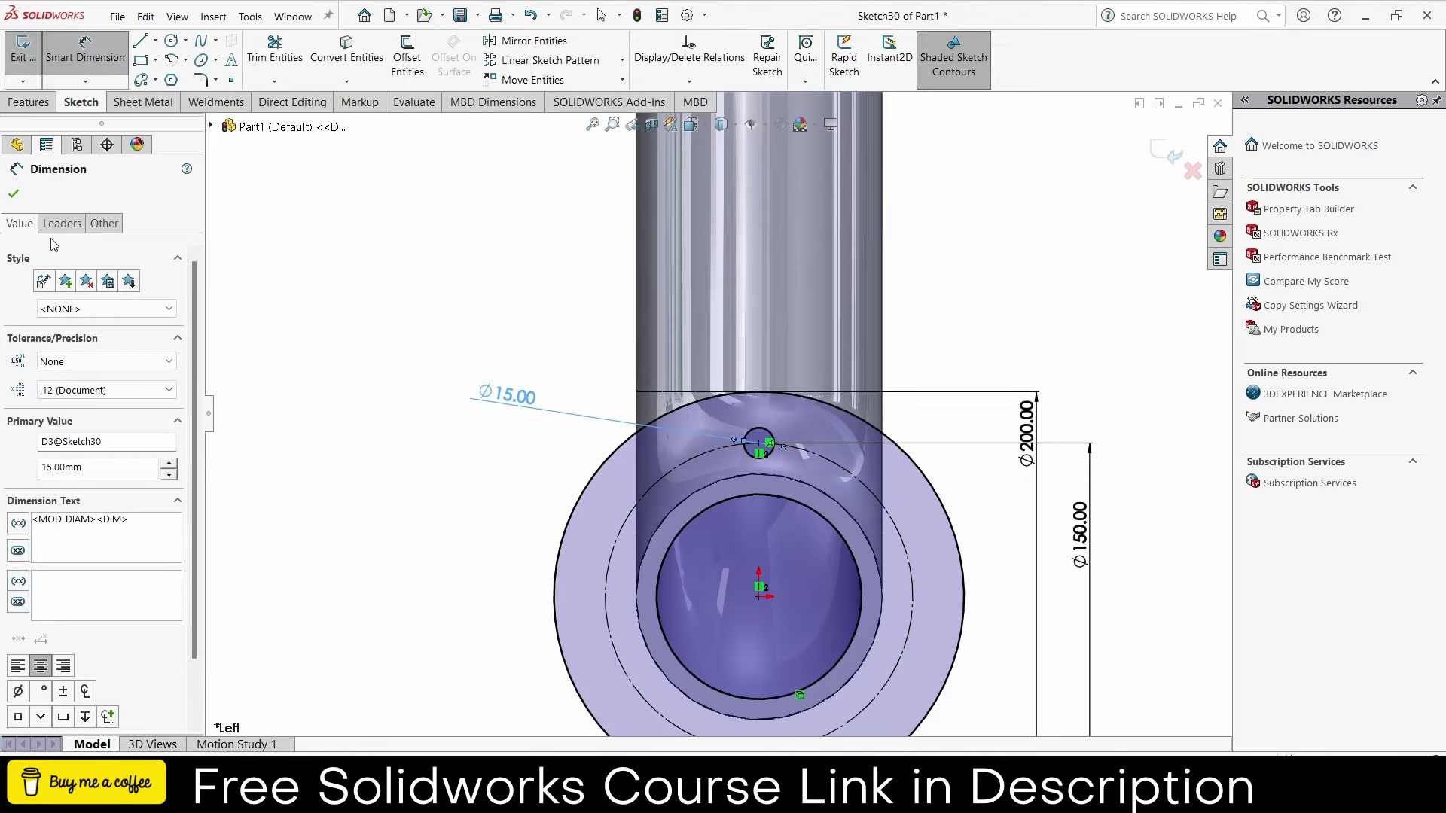
{"action": "left_click", "coordinate": [13, 195]}
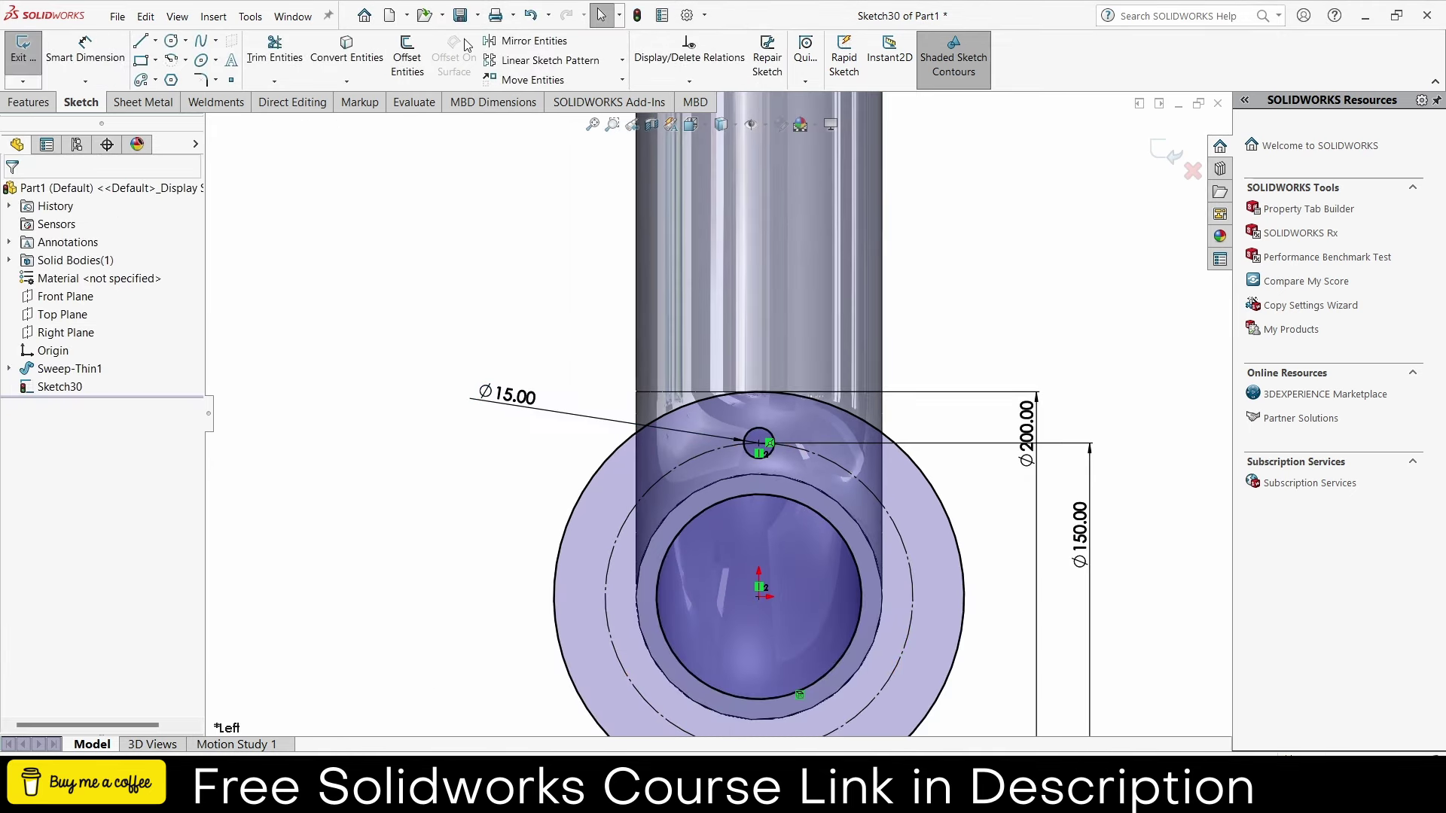
- Circular-pattern the Ø15 hole around the origin into 10 instances
{"action": "left_click", "coordinate": [622, 60]}
{"action": "left_click", "coordinate": [612, 101]}
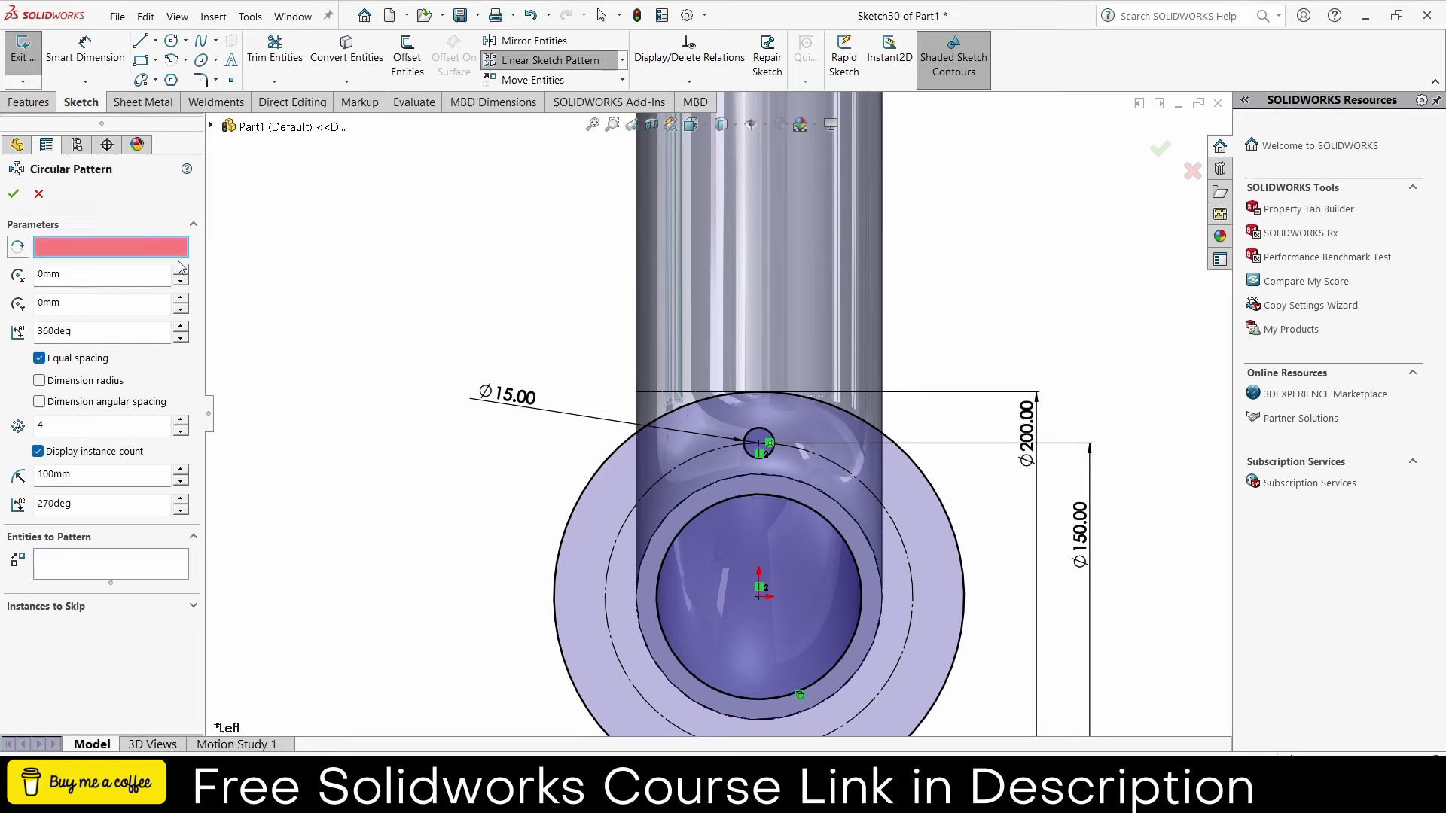
{"action": "left_click", "coordinate": [762, 595]}
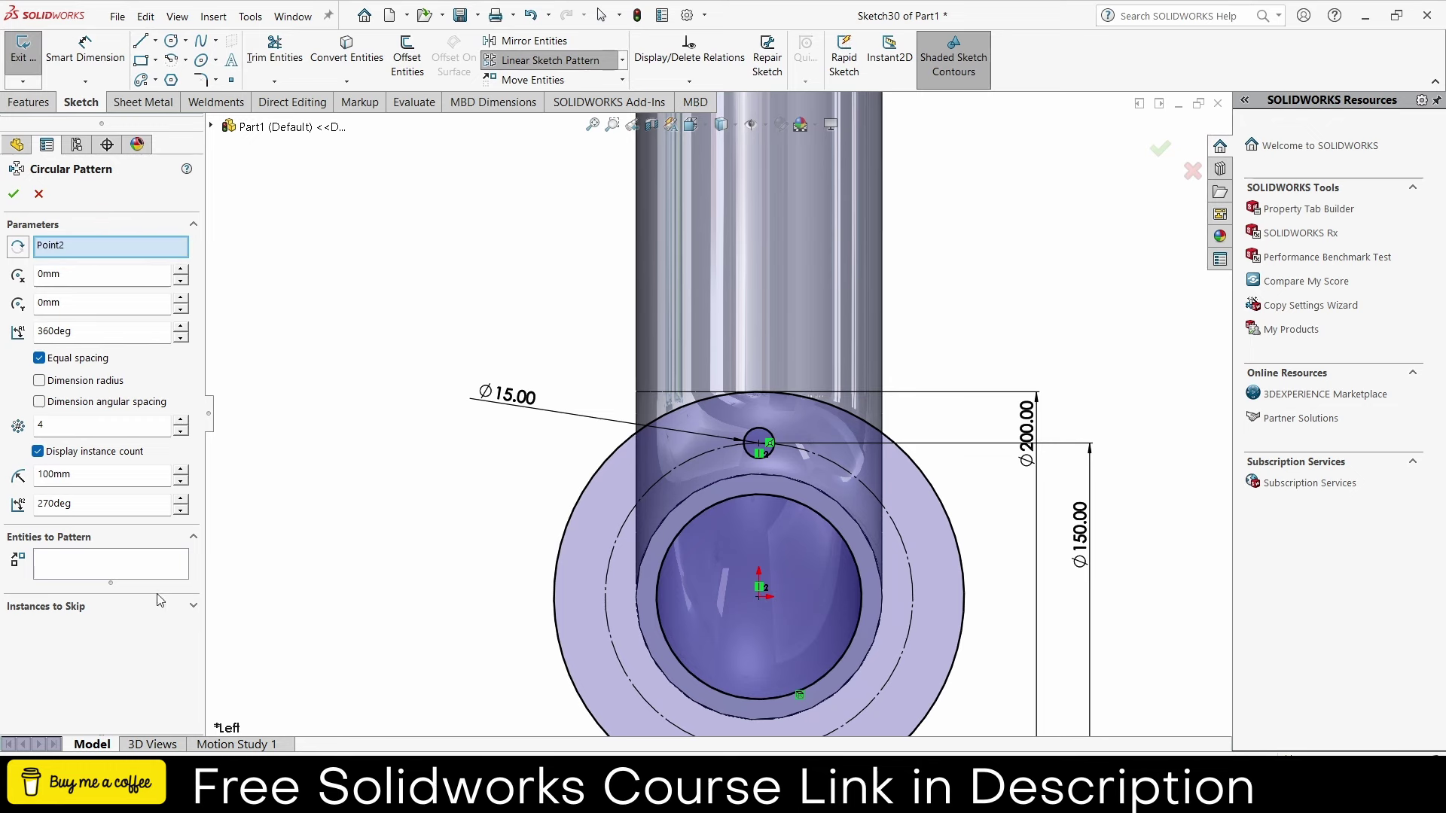
{"action": "left_click", "coordinate": [147, 572]}
{"action": "left_click", "coordinate": [759, 444]}
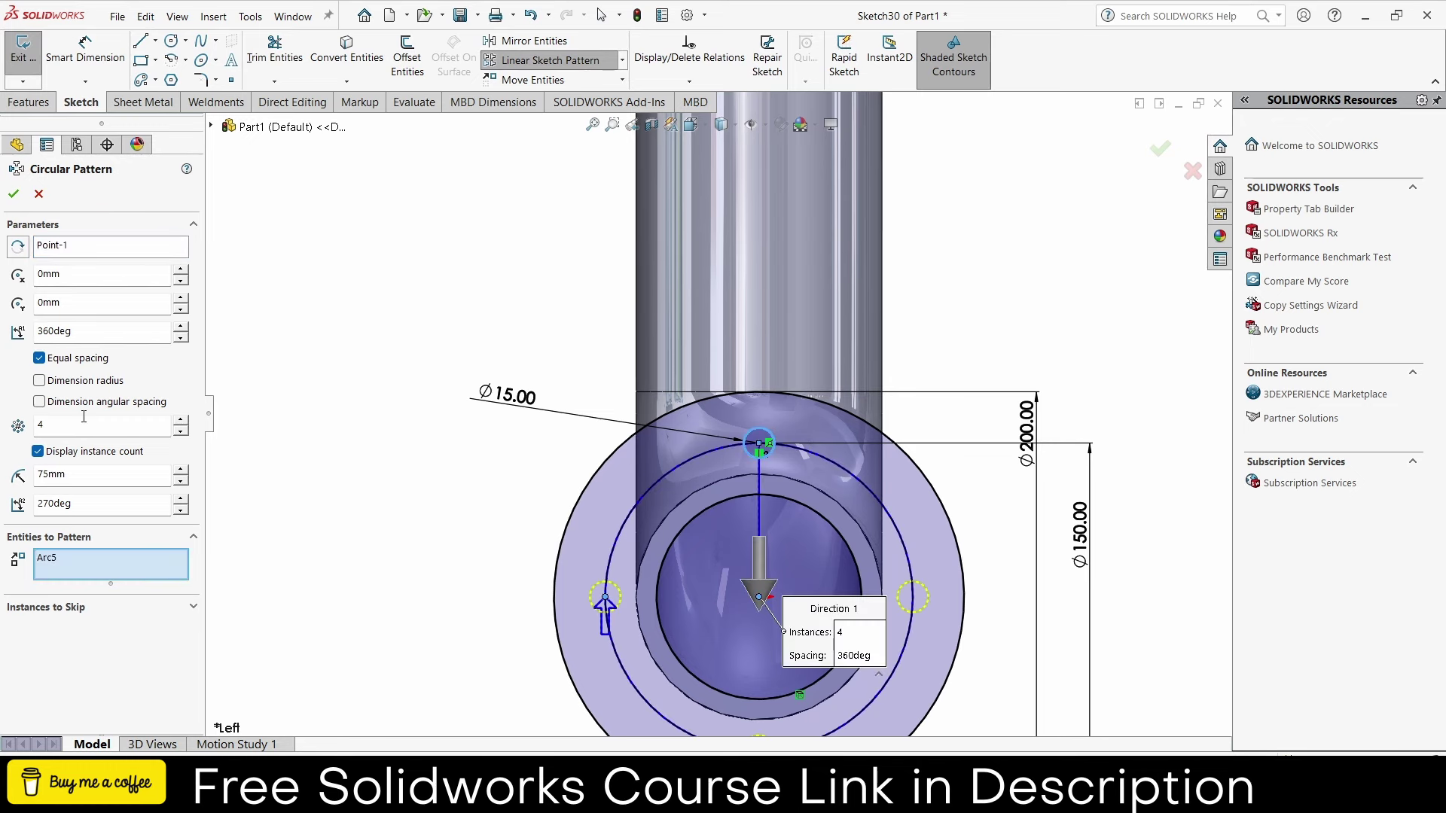
{"action": "left_click", "coordinate": [181, 419]}
{"action": "left_click", "coordinate": [182, 420]}
{"action": "left_click", "coordinate": [181, 419]}
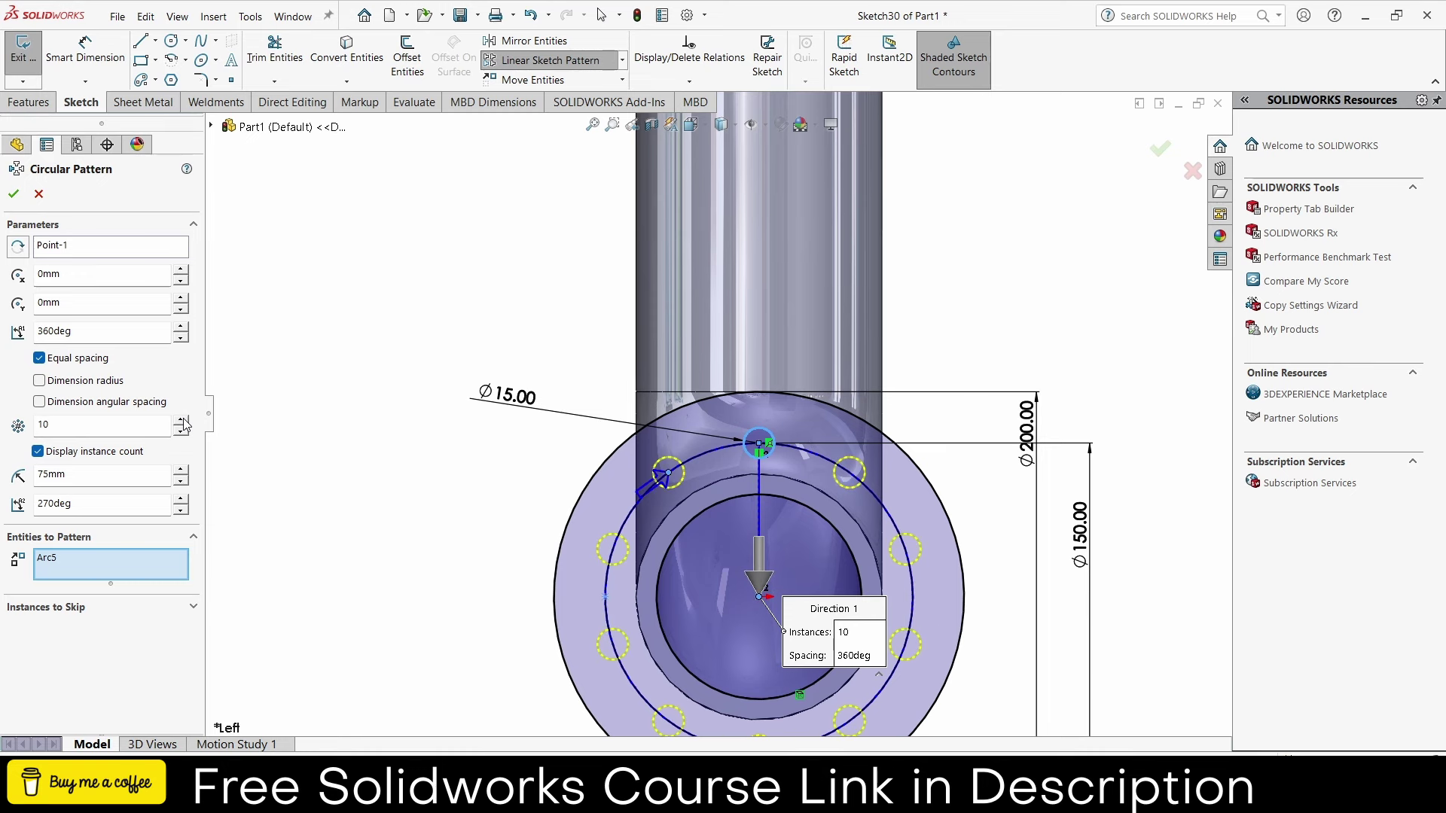
{"action": "left_click", "coordinate": [14, 195]}
- Extrude the flange sketch 20 mm thick, then orbit and zoom to inspect the pipe
{"action": "left_click", "coordinate": [28, 102]}
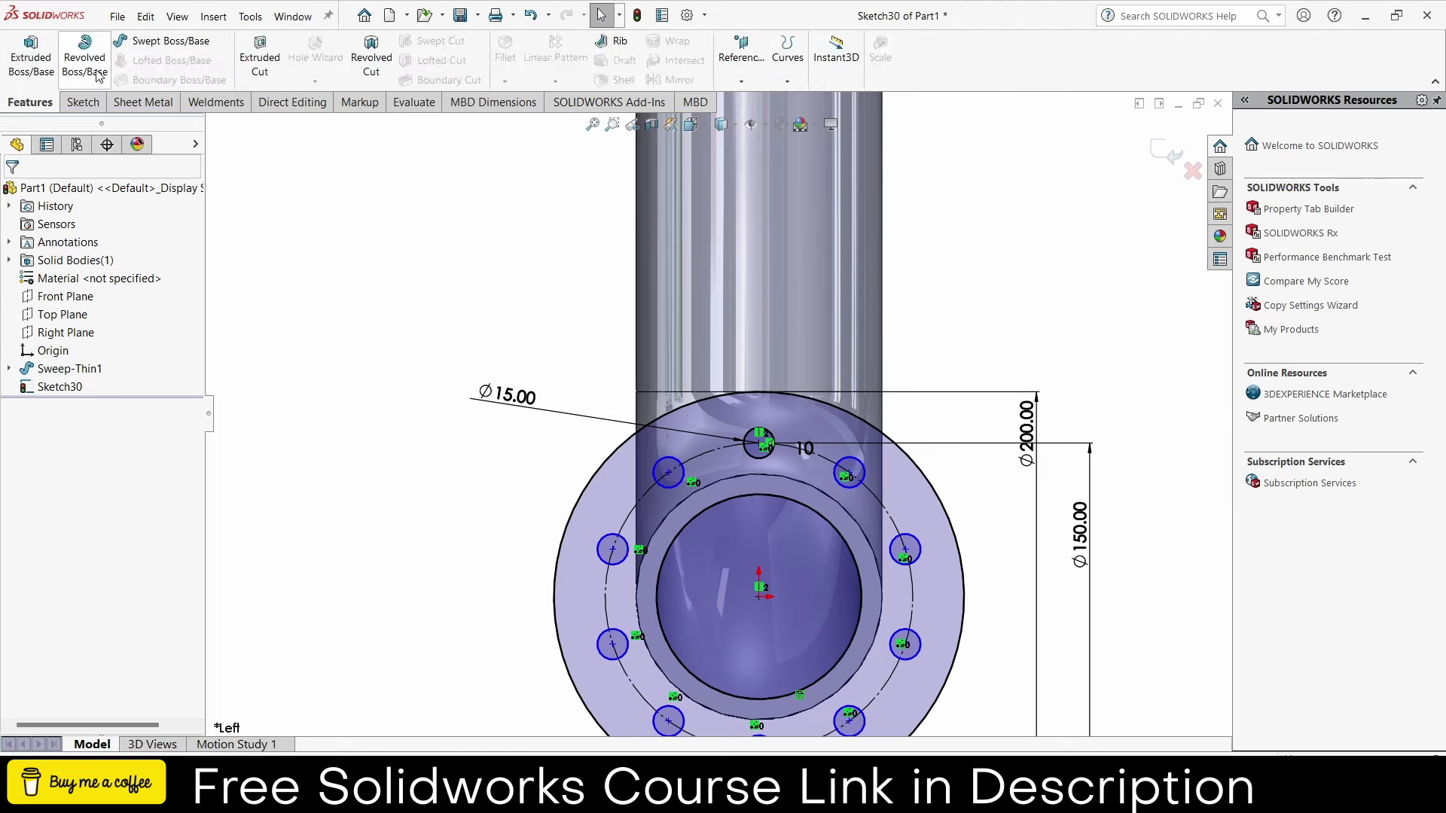
{"action": "left_click", "coordinate": [34, 57]}
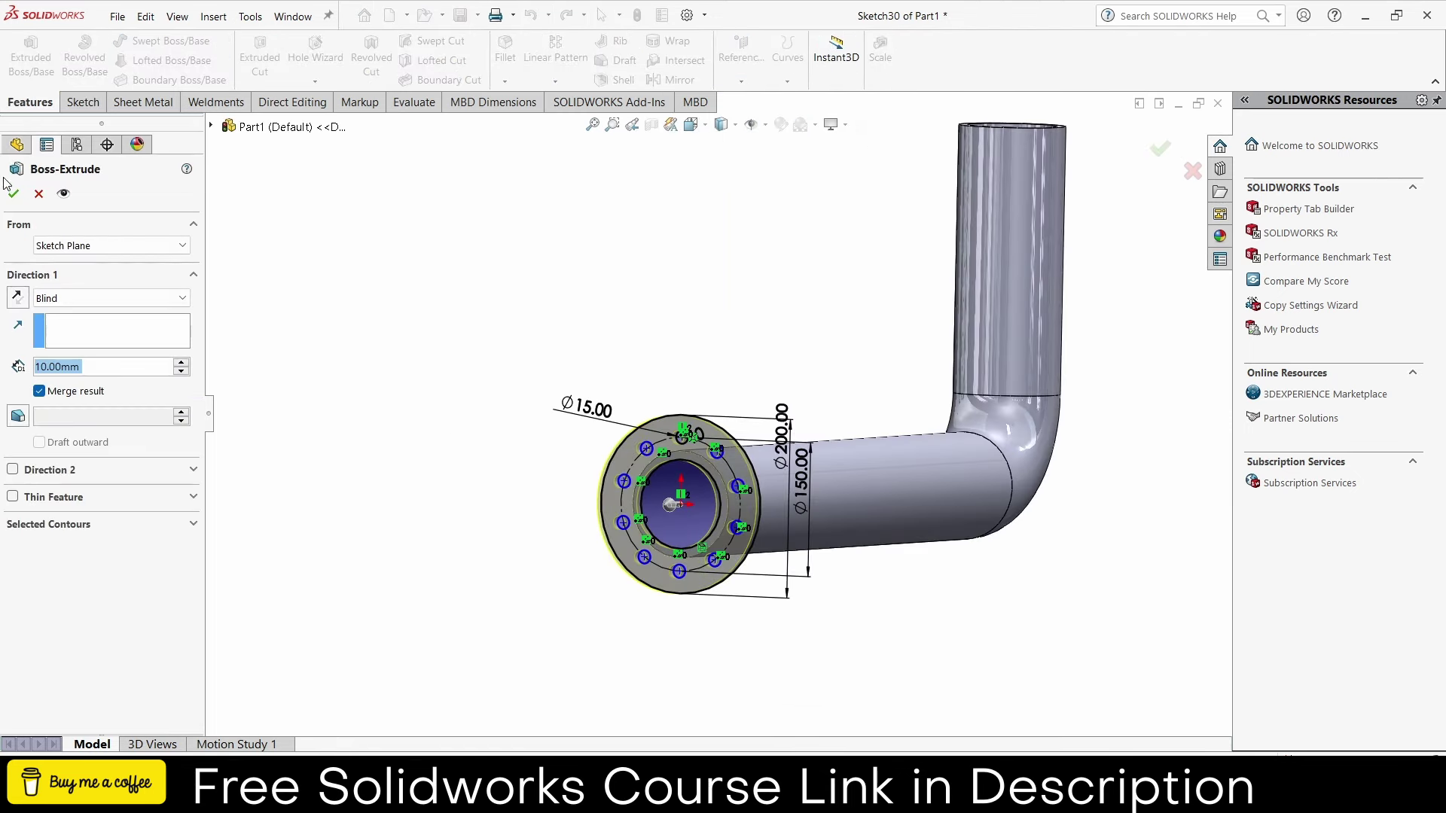
{"action": "left_click", "coordinate": [185, 362]}
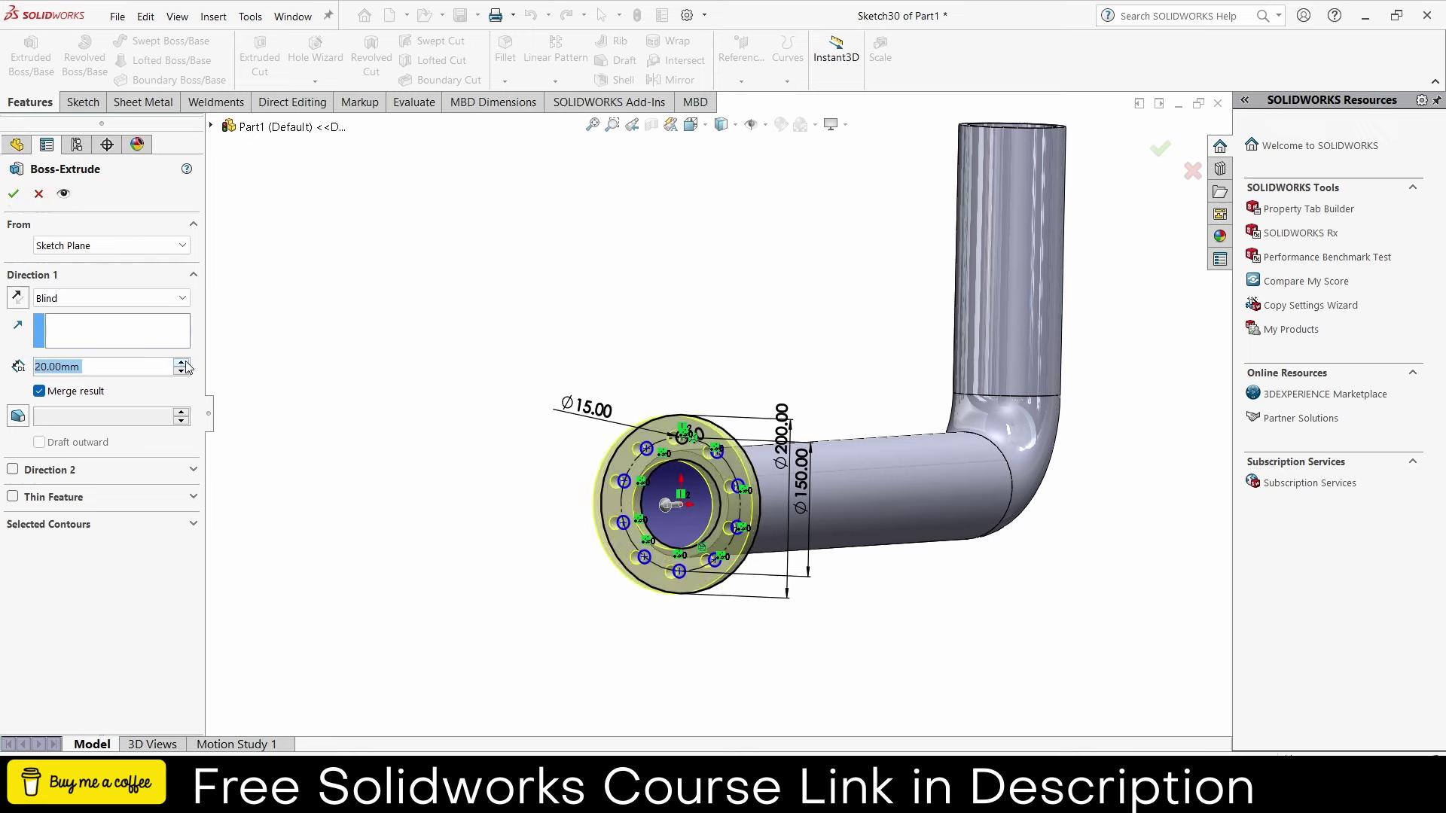
{"action": "left_click", "coordinate": [13, 194]}
{"action": "middle_click_drag", "start_coordinate": [413, 306], "coordinate": [290, 321]}
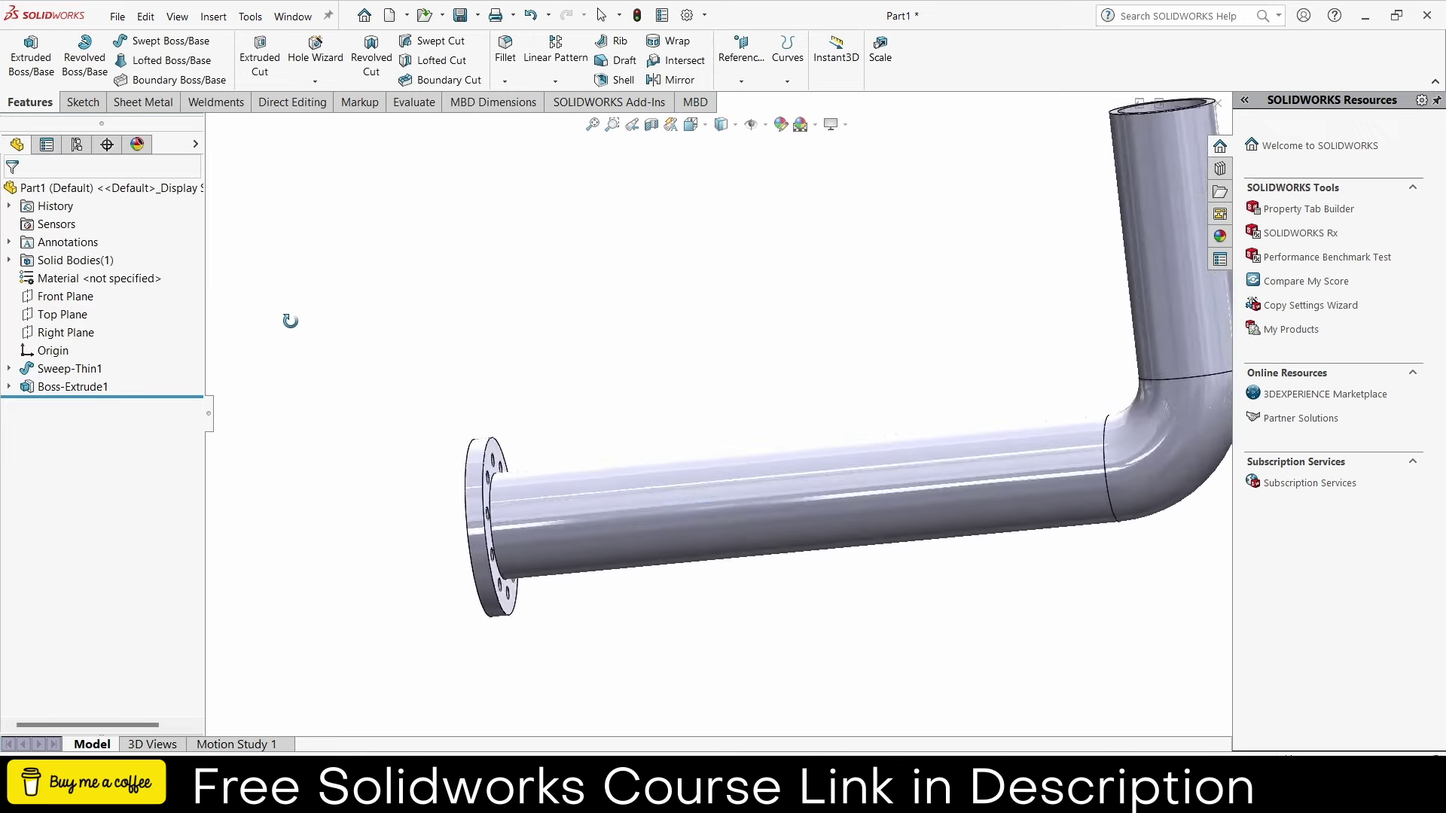
{"action": "scroll", "coordinate": [506, 400], "scroll_direction": "up", "scroll_amount": 2}
{"action": "mouse_move", "coordinate": [506, 400]}
{"action": "middle_mouse_down"}
{"action": "mouse_move", "coordinate": [437, 397]}
{"action": "mouse_move", "coordinate": [461, 452]}
{"action": "mouse_move", "coordinate": [528, 437]}
{"action": "middle_mouse_up"}
{"action": "scroll", "coordinate": [1041, 305], "scroll_direction": "up", "scroll_amount": 3}
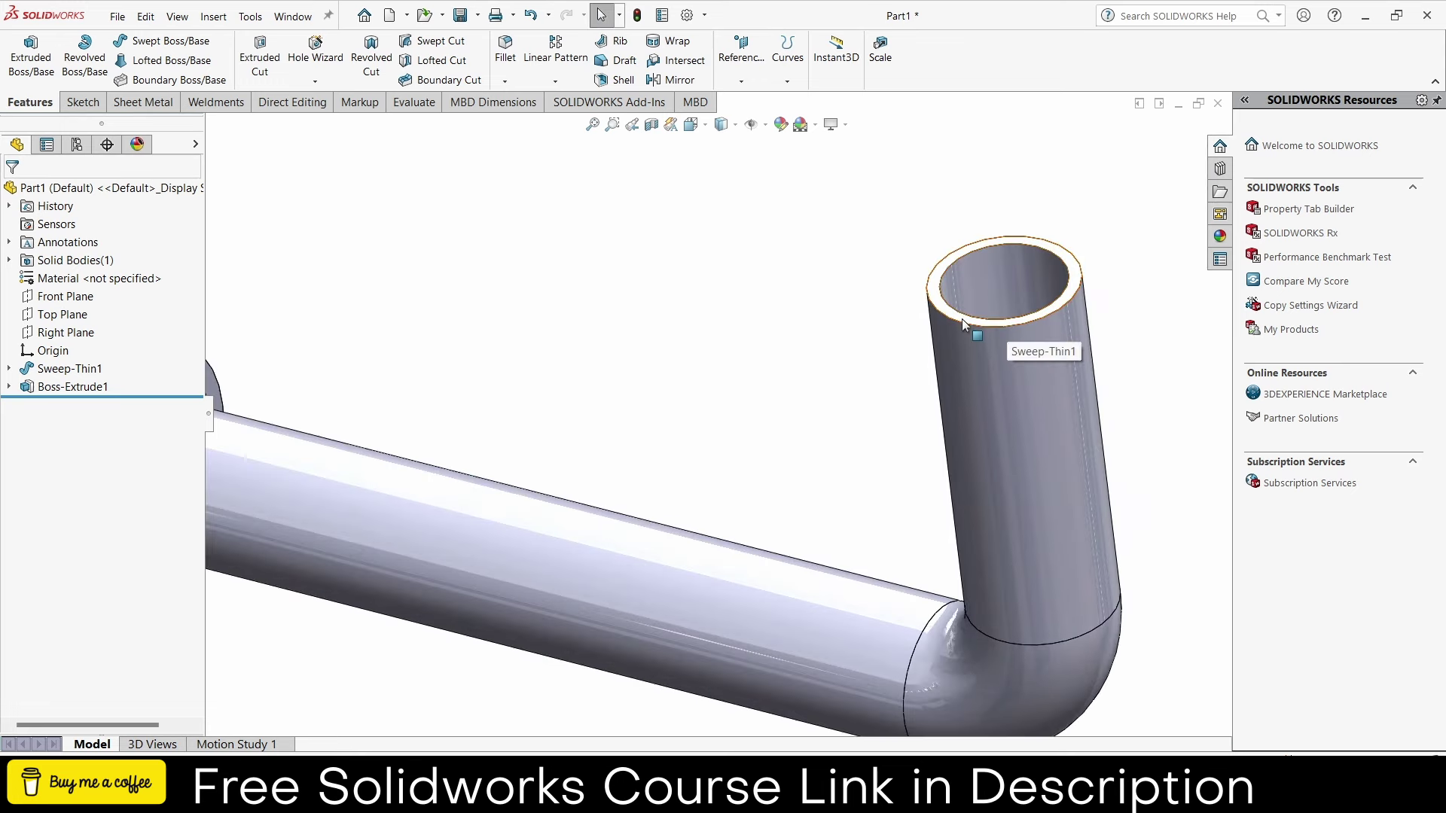
- Start a sketch on the pipe's other end face and convert its inner edge
{"action": "left_click", "coordinate": [964, 324]}
{"action": "left_click", "coordinate": [1033, 281]}
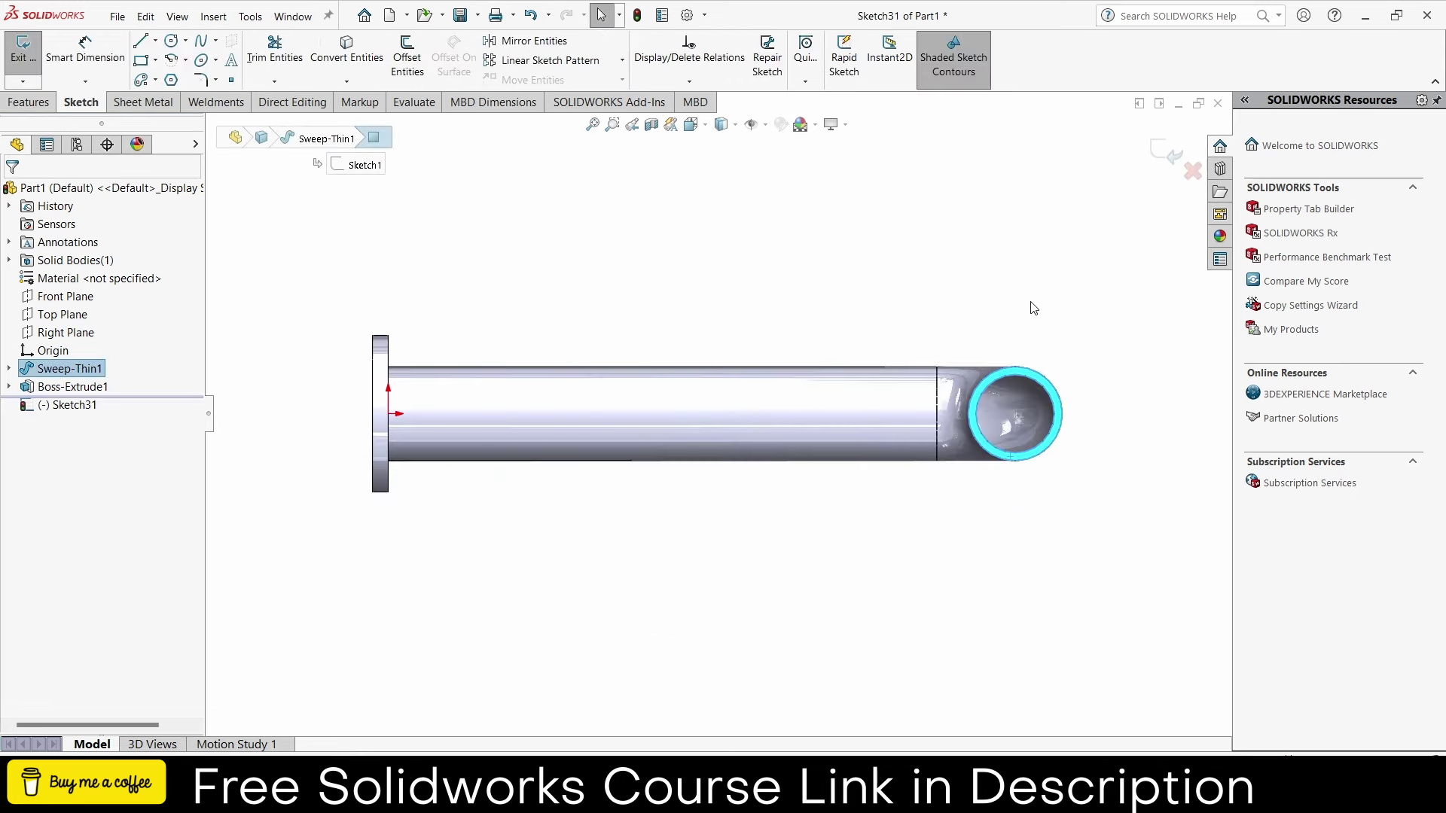
{"action": "scroll", "coordinate": [1033, 312], "scroll_direction": "down", "scroll_amount": 2}
{"action": "scroll", "coordinate": [965, 441], "scroll_direction": "down", "scroll_amount": 2}
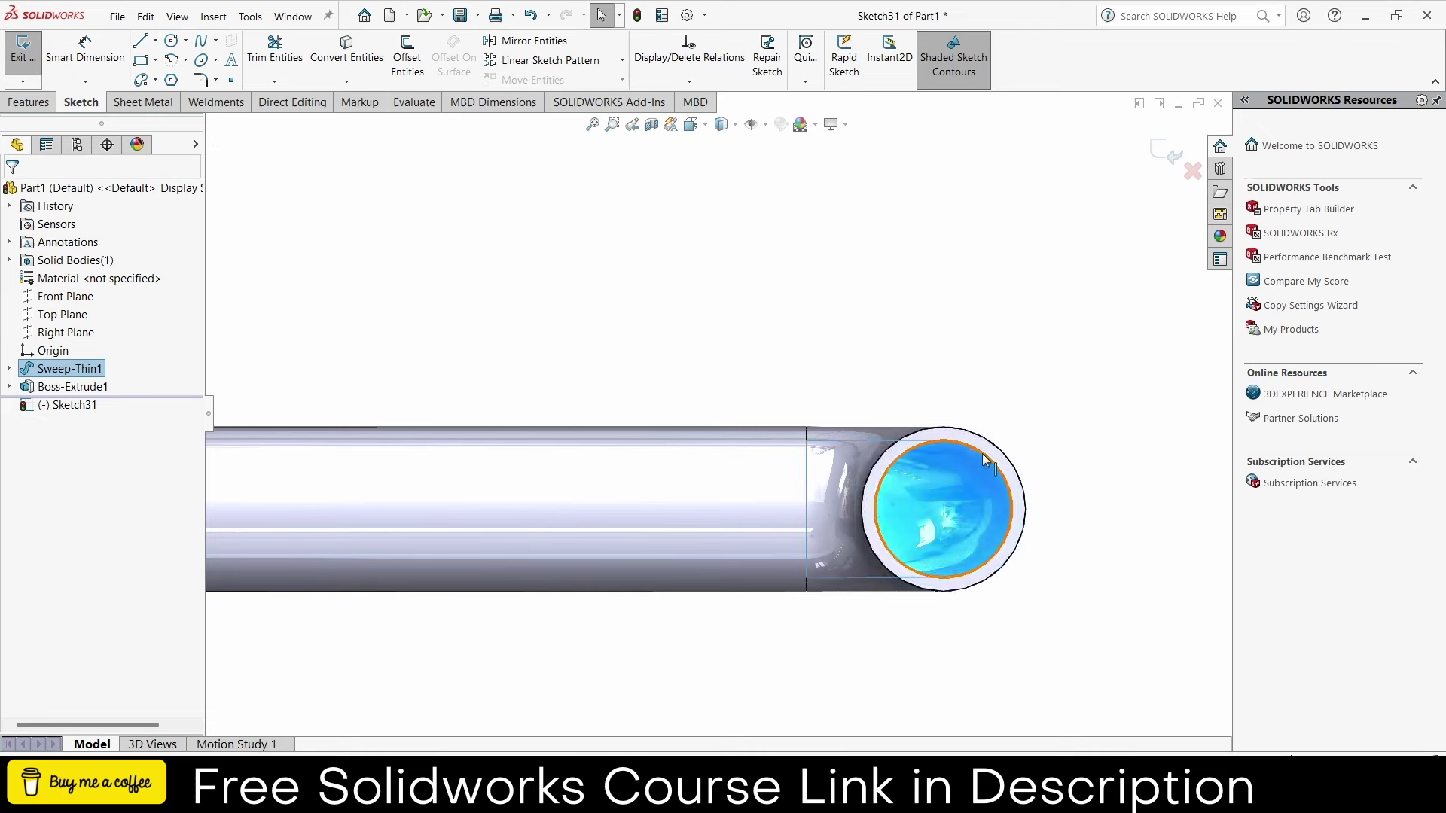
{"action": "left_click", "coordinate": [986, 460]}
{"action": "left_click", "coordinate": [334, 54]}
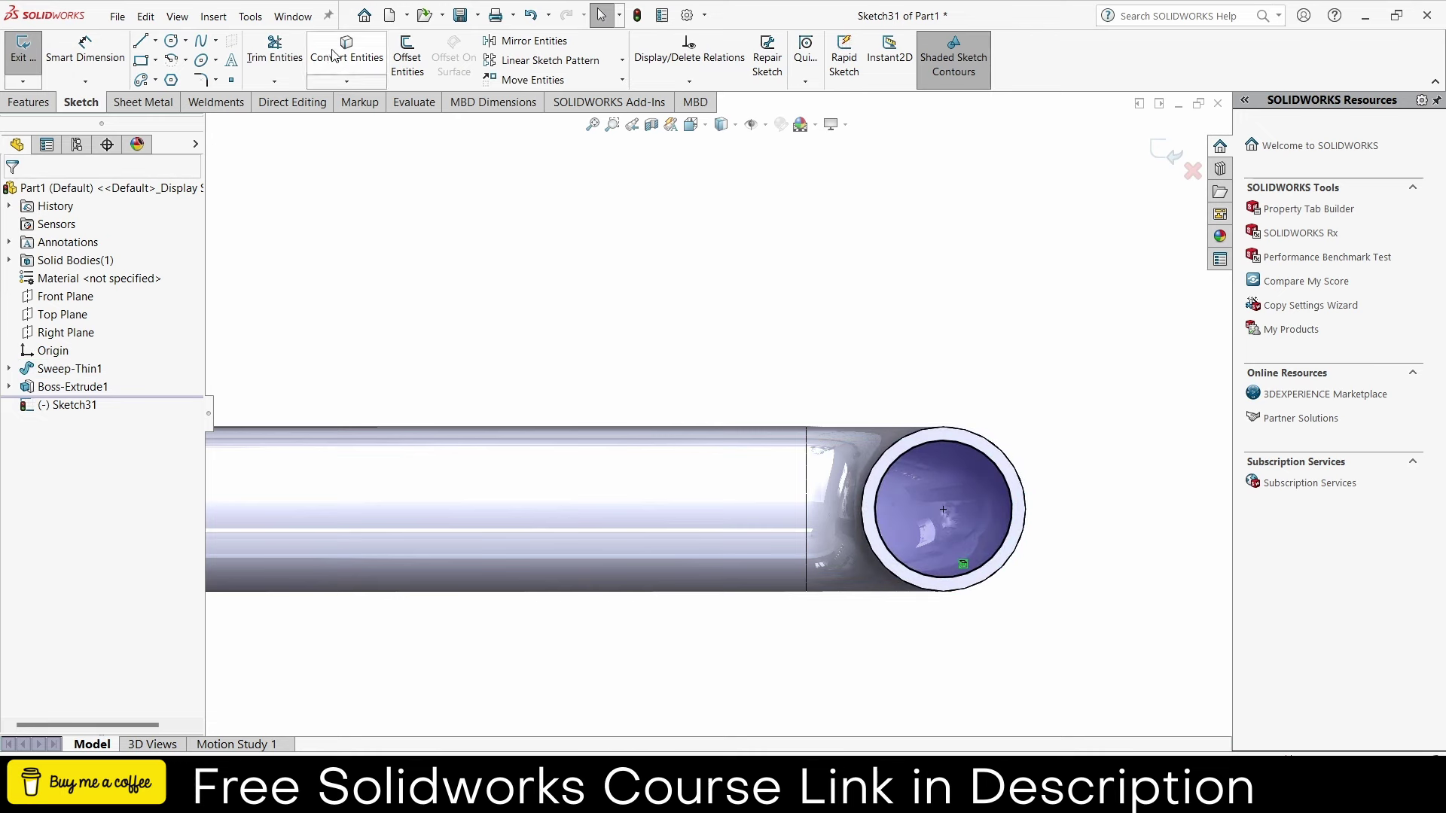
- Draw a Ø200 outer flange circle centred on the pipe end
{"action": "left_click", "coordinate": [171, 40]}
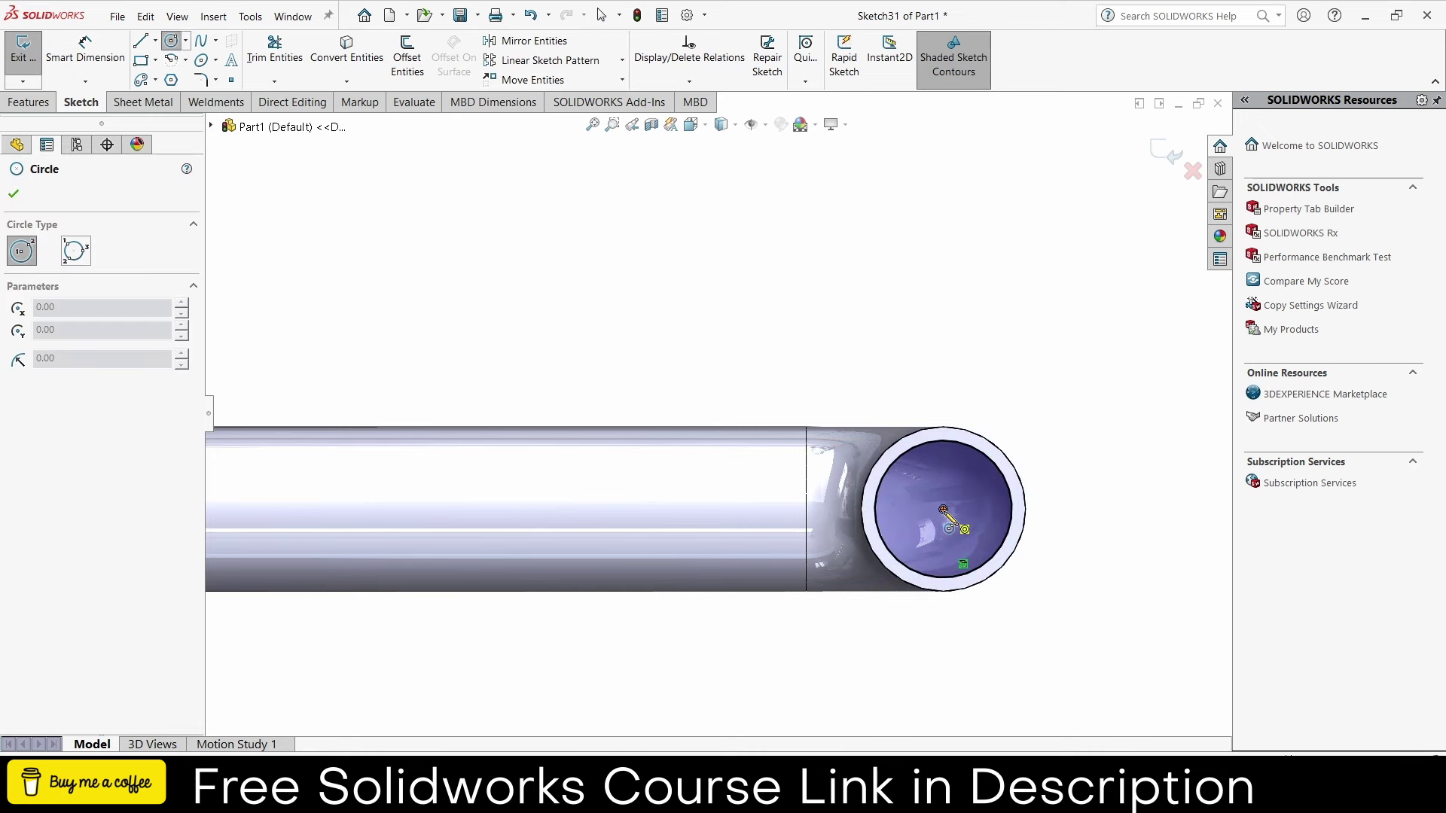
{"action": "left_click", "coordinate": [944, 510]}
{"action": "left_click", "coordinate": [1010, 355]}
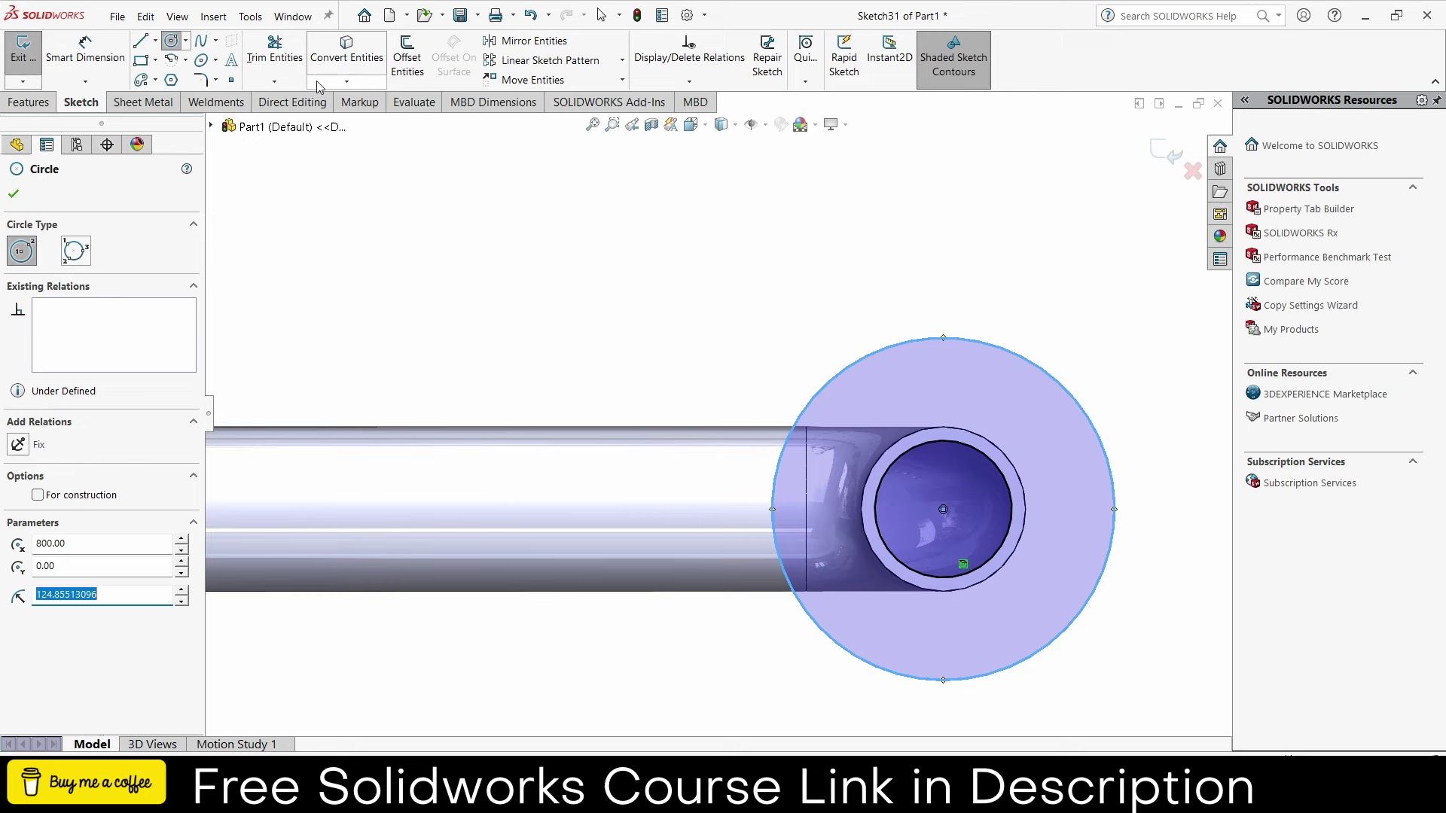
{"action": "left_click", "coordinate": [109, 55]}
{"action": "left_click", "coordinate": [884, 351]}
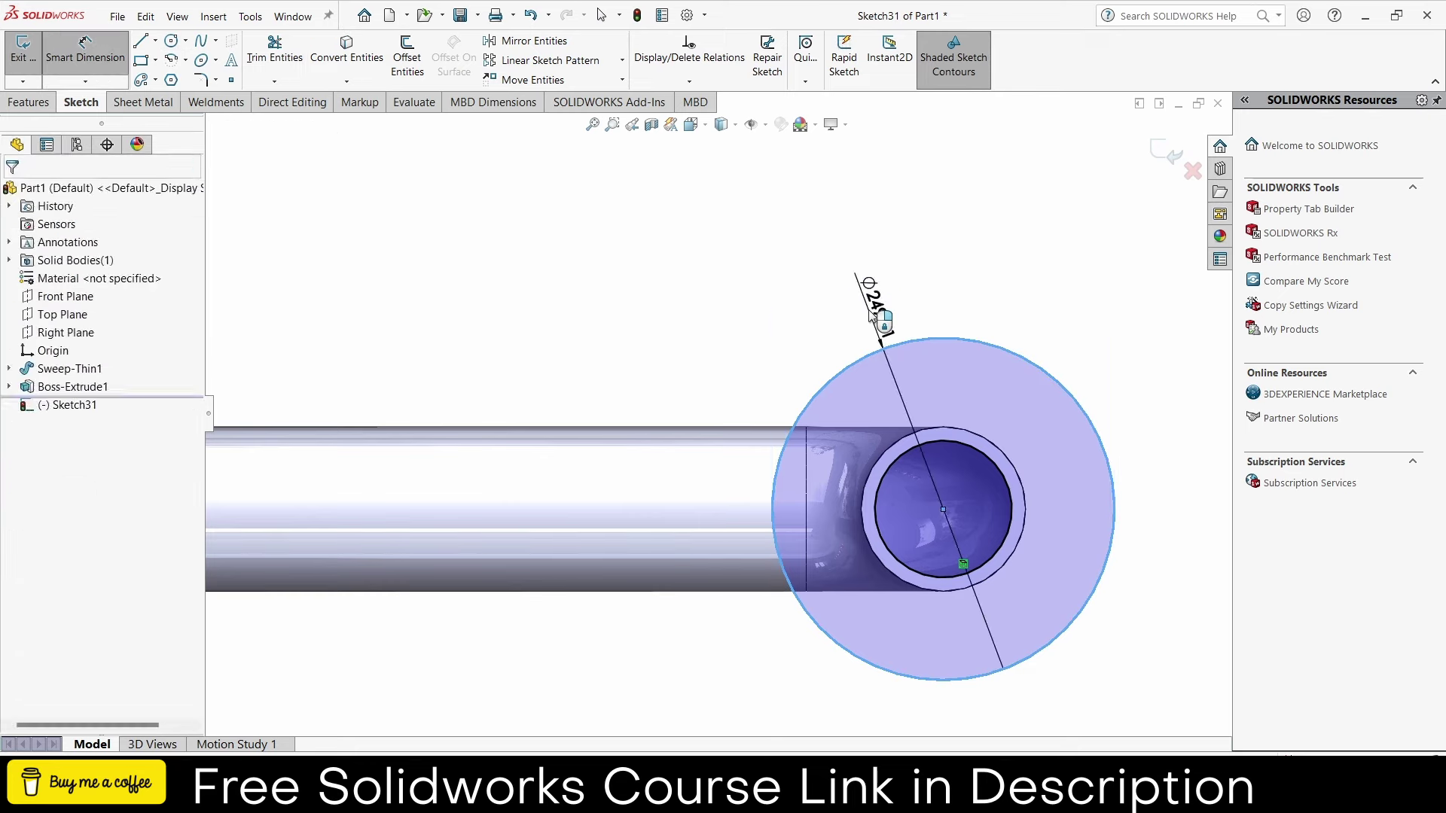
{"action": "left_click", "coordinate": [869, 315]}
{"action": "type", "text": "200"}
{"action": "key", "text": "Return"}
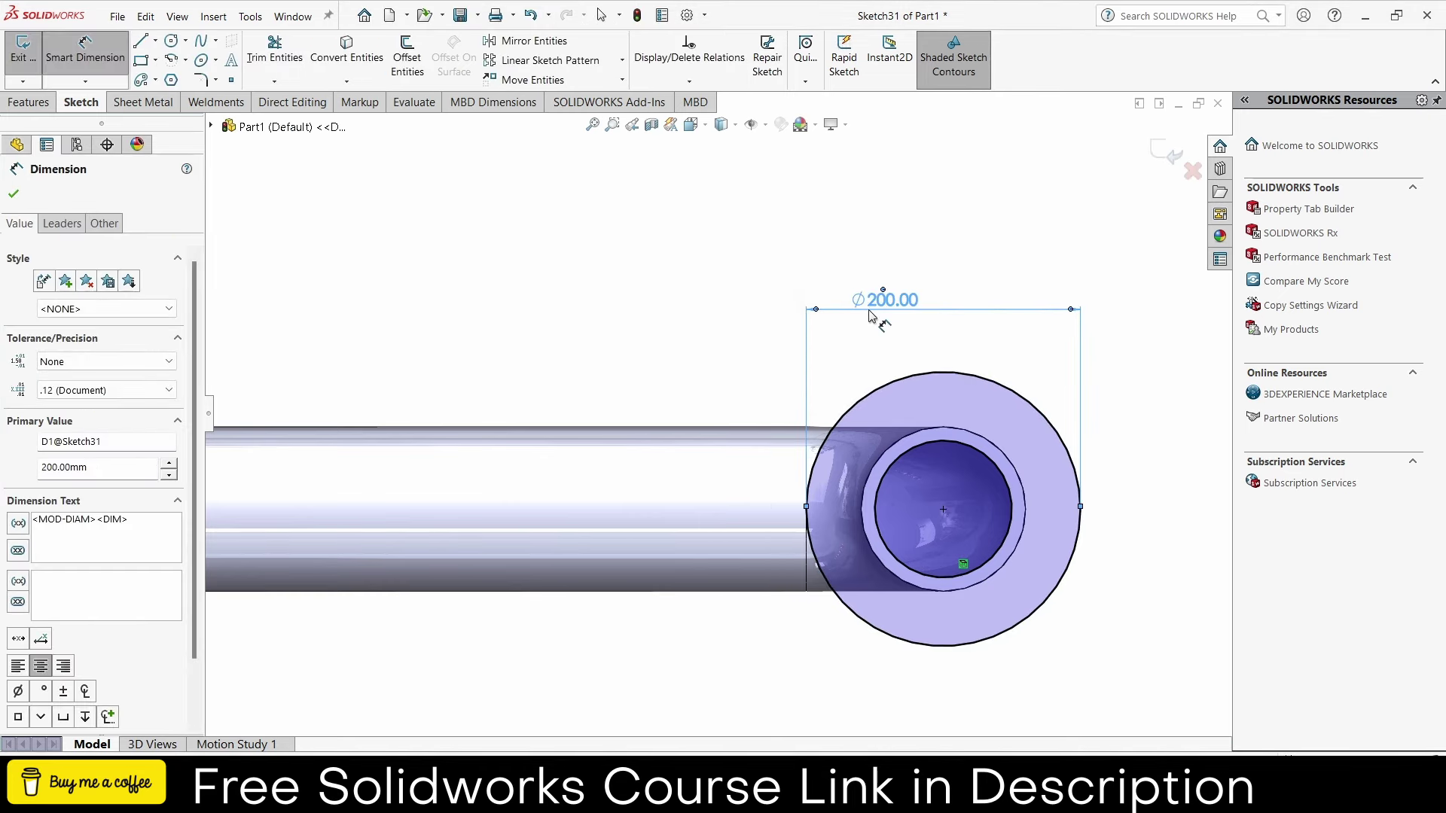
- Add a concentric Ø150 circle and set it as construction geometry
{"action": "left_click", "coordinate": [171, 40]}
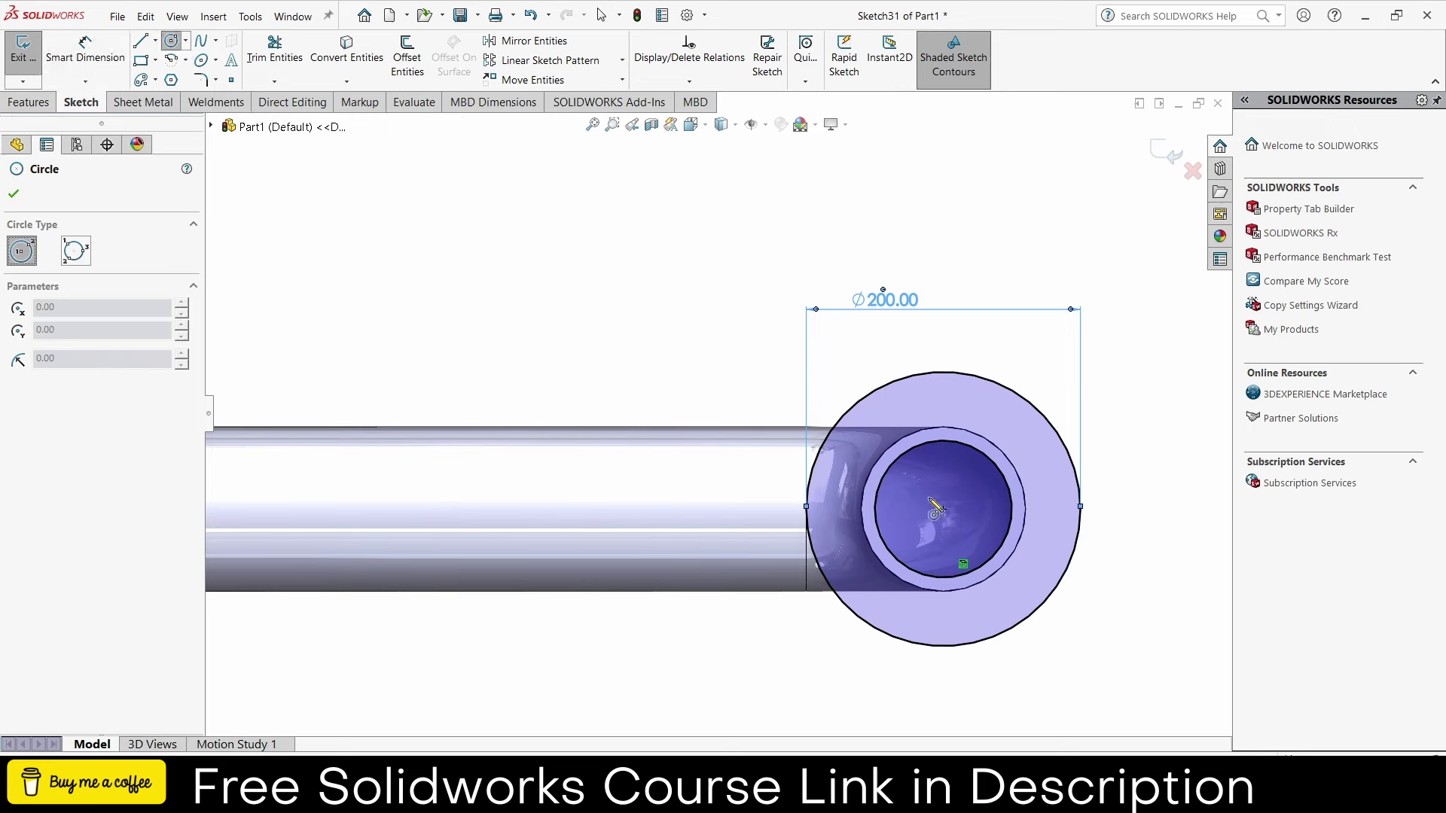
{"action": "left_click", "coordinate": [944, 510]}
{"action": "left_click", "coordinate": [1019, 435]}
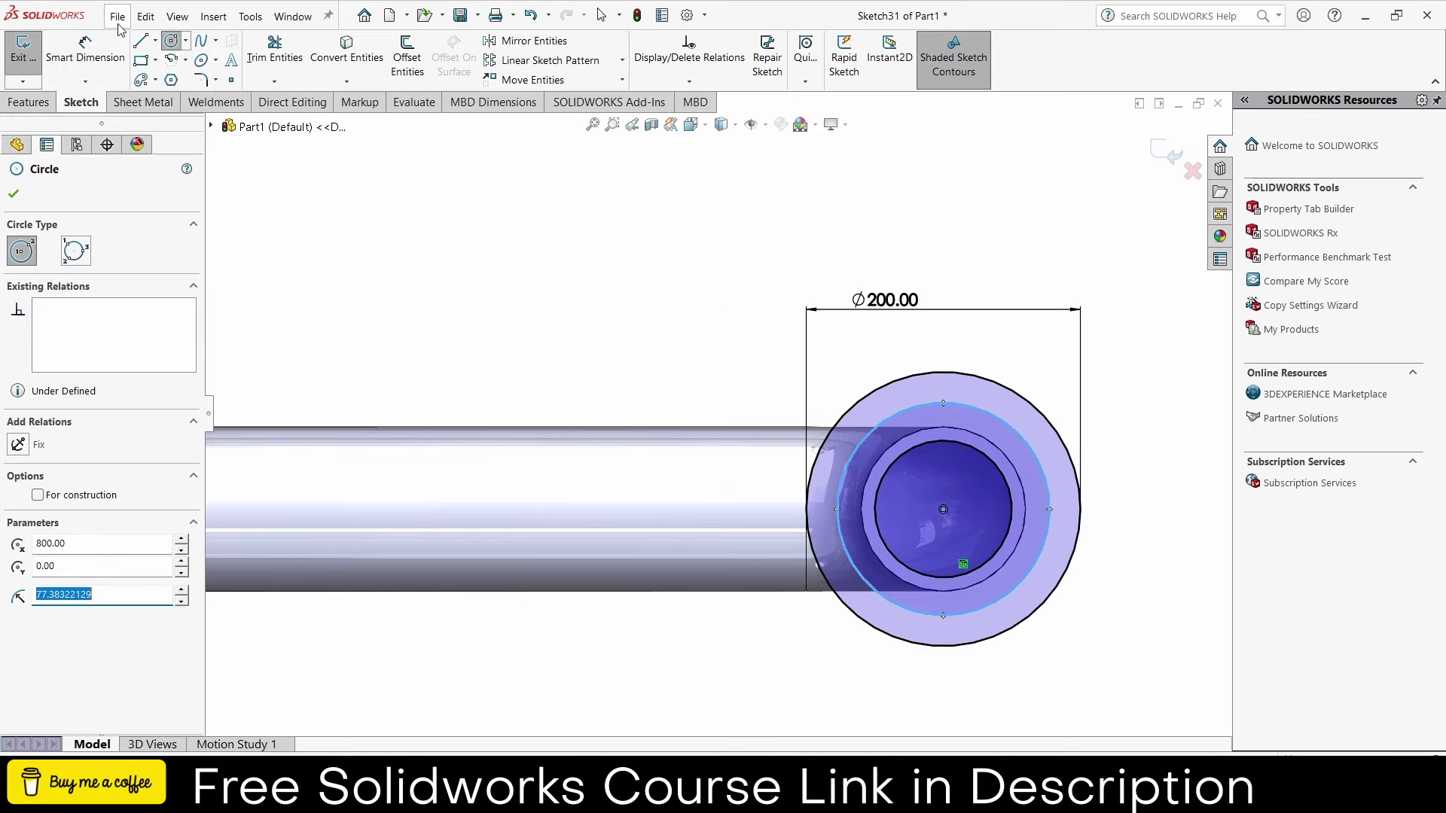
{"action": "left_click", "coordinate": [85, 49]}
{"action": "left_click", "coordinate": [992, 416]}
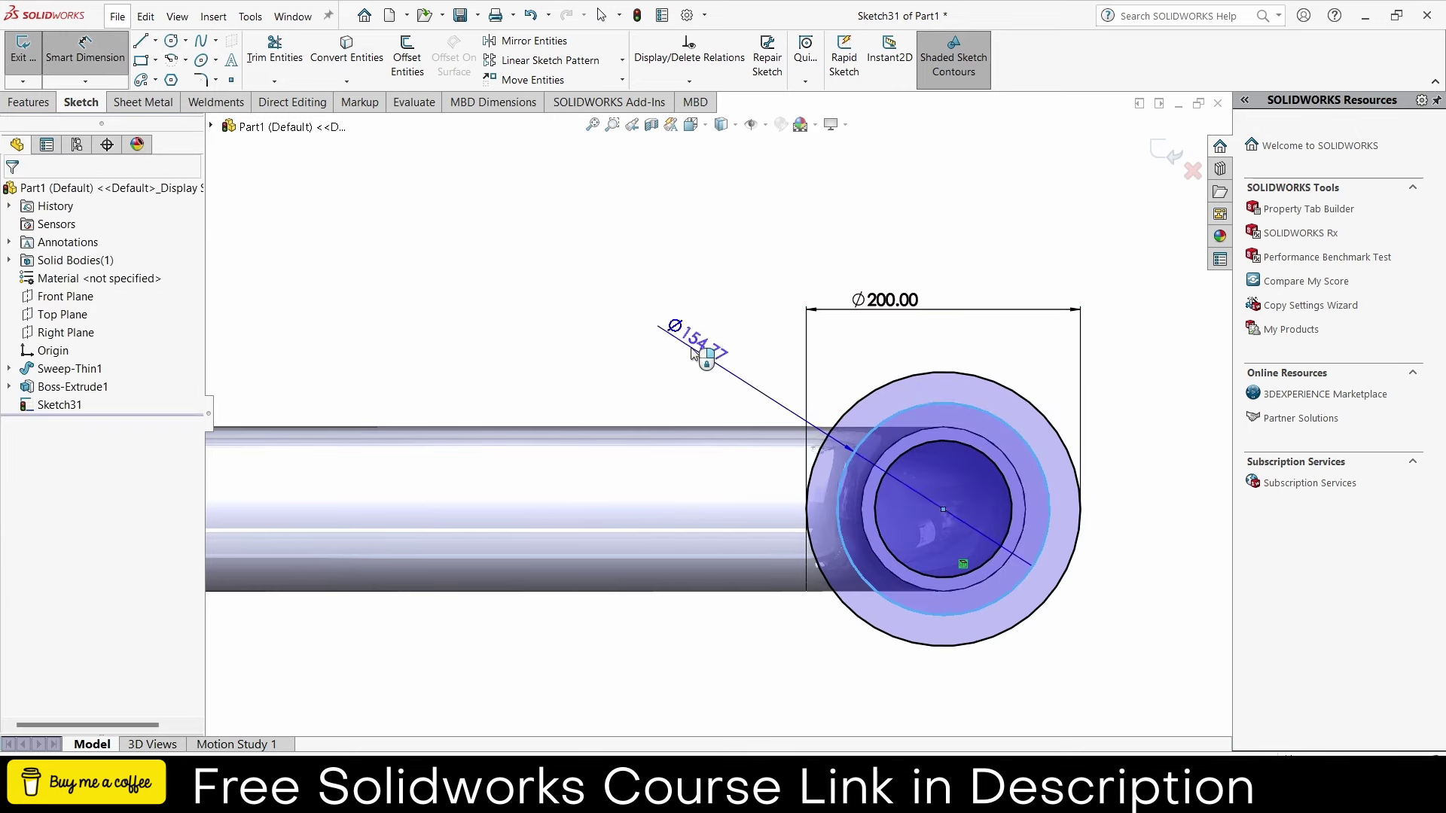
{"action": "left_click", "coordinate": [678, 331]}
{"action": "type", "text": "150"}
{"action": "key", "text": "Return"}
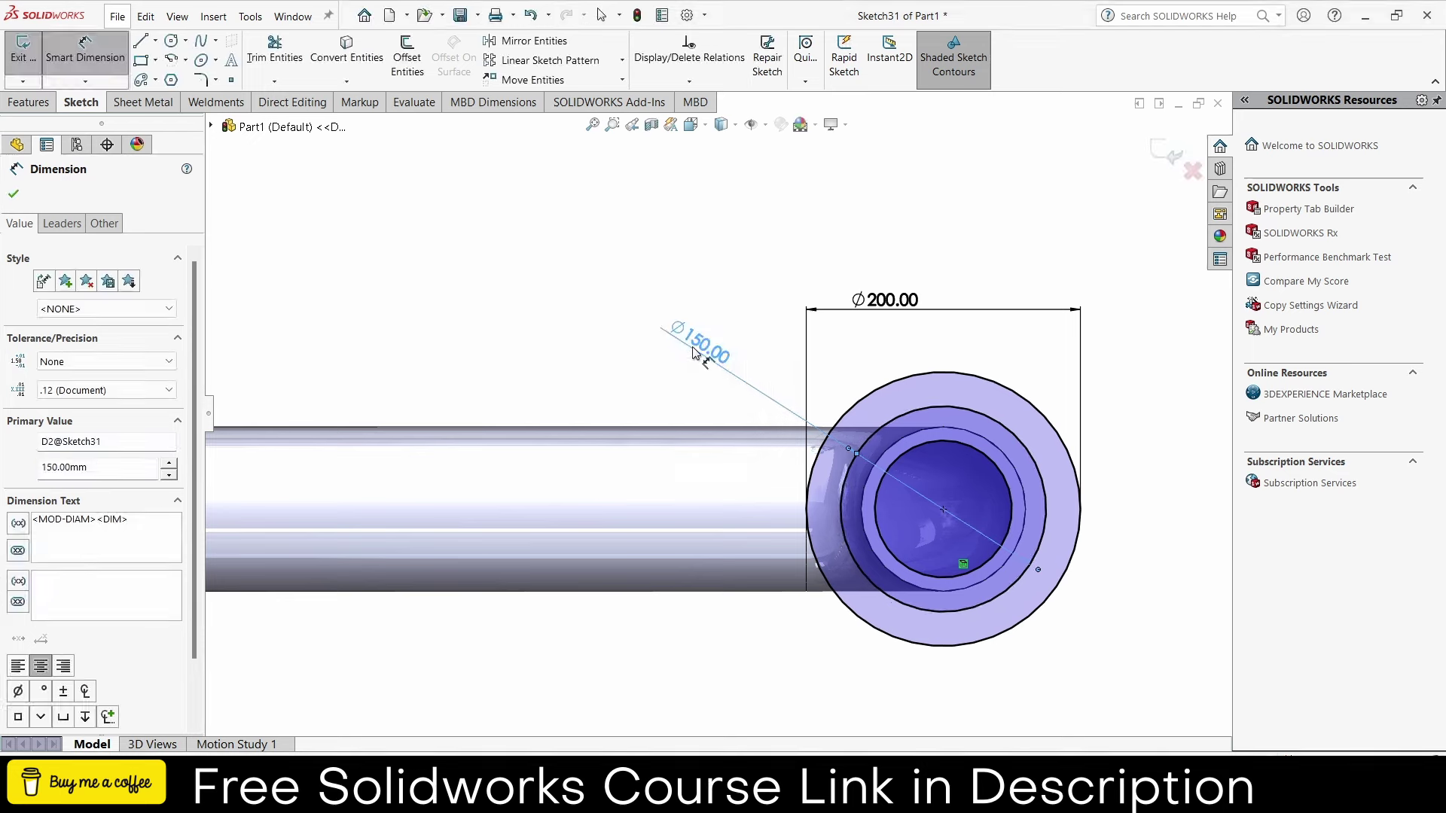
{"action": "key", "text": "Escape"}
{"action": "left_click", "coordinate": [961, 405]}
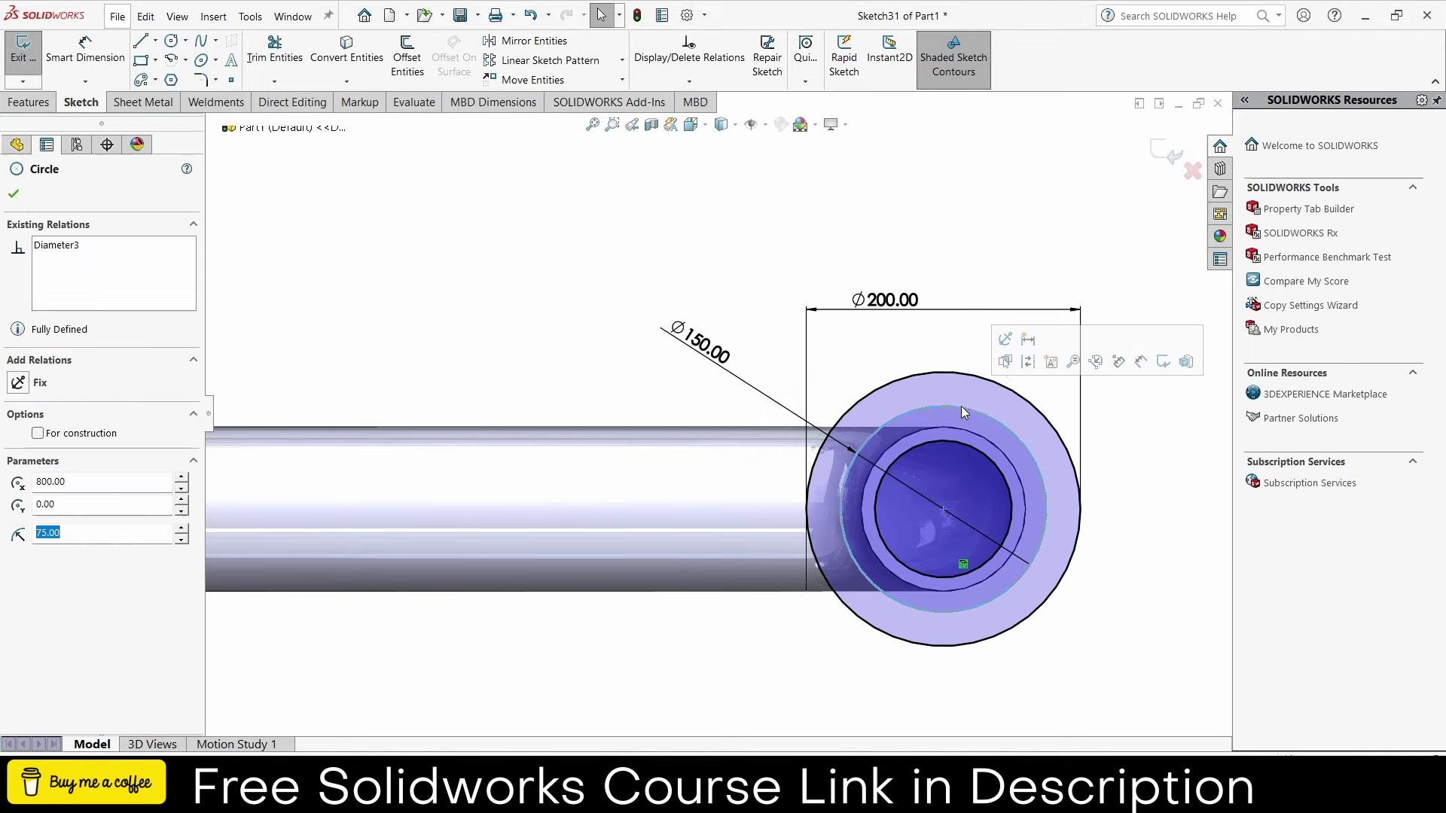
{"action": "left_click", "coordinate": [1014, 369]}
- Draw a Ø15 hole circle on the Ø150 bolt circle
{"action": "left_click", "coordinate": [171, 41]}
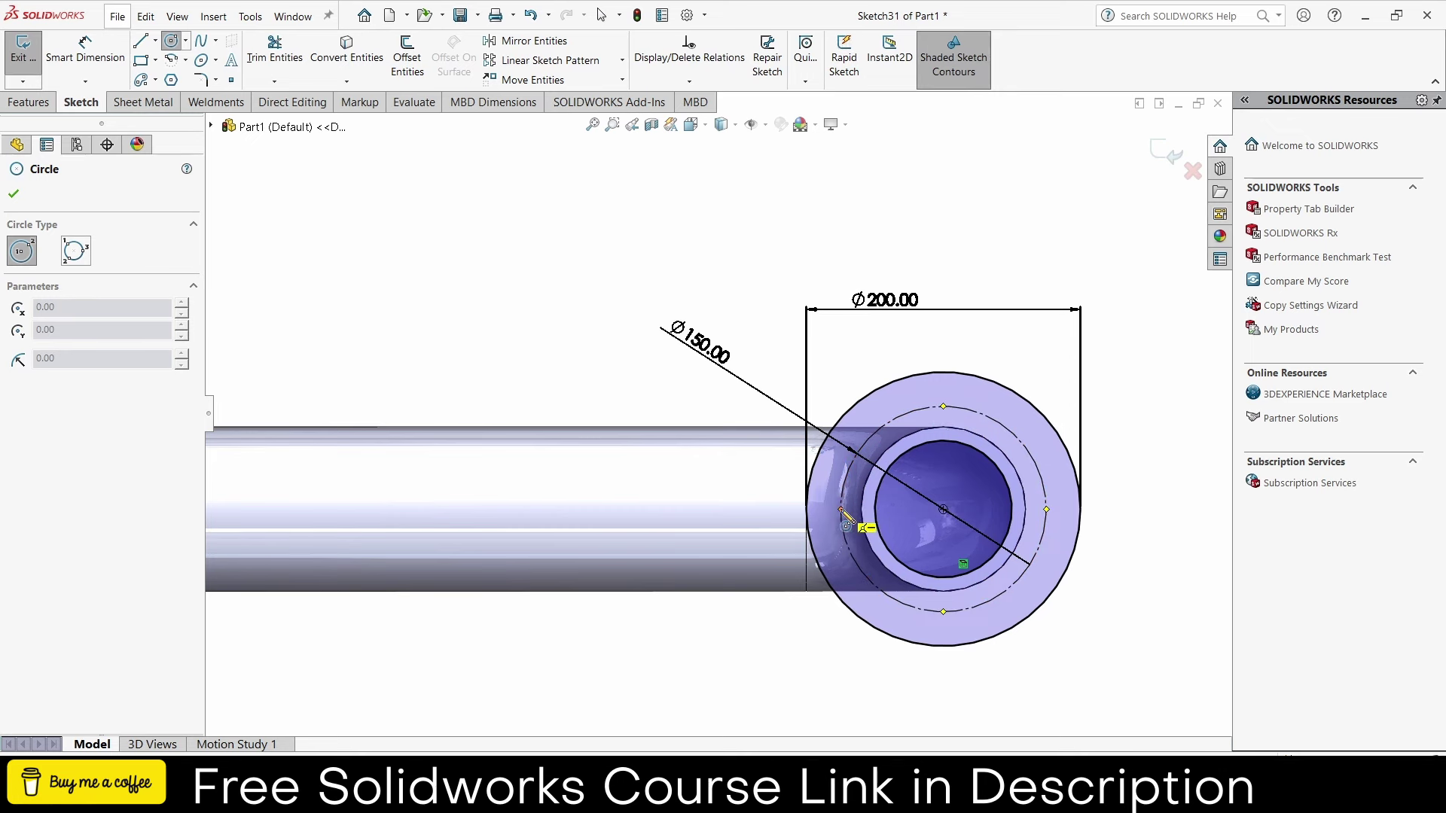
{"action": "left_click", "coordinate": [841, 510]}
{"action": "left_click", "coordinate": [86, 53]}
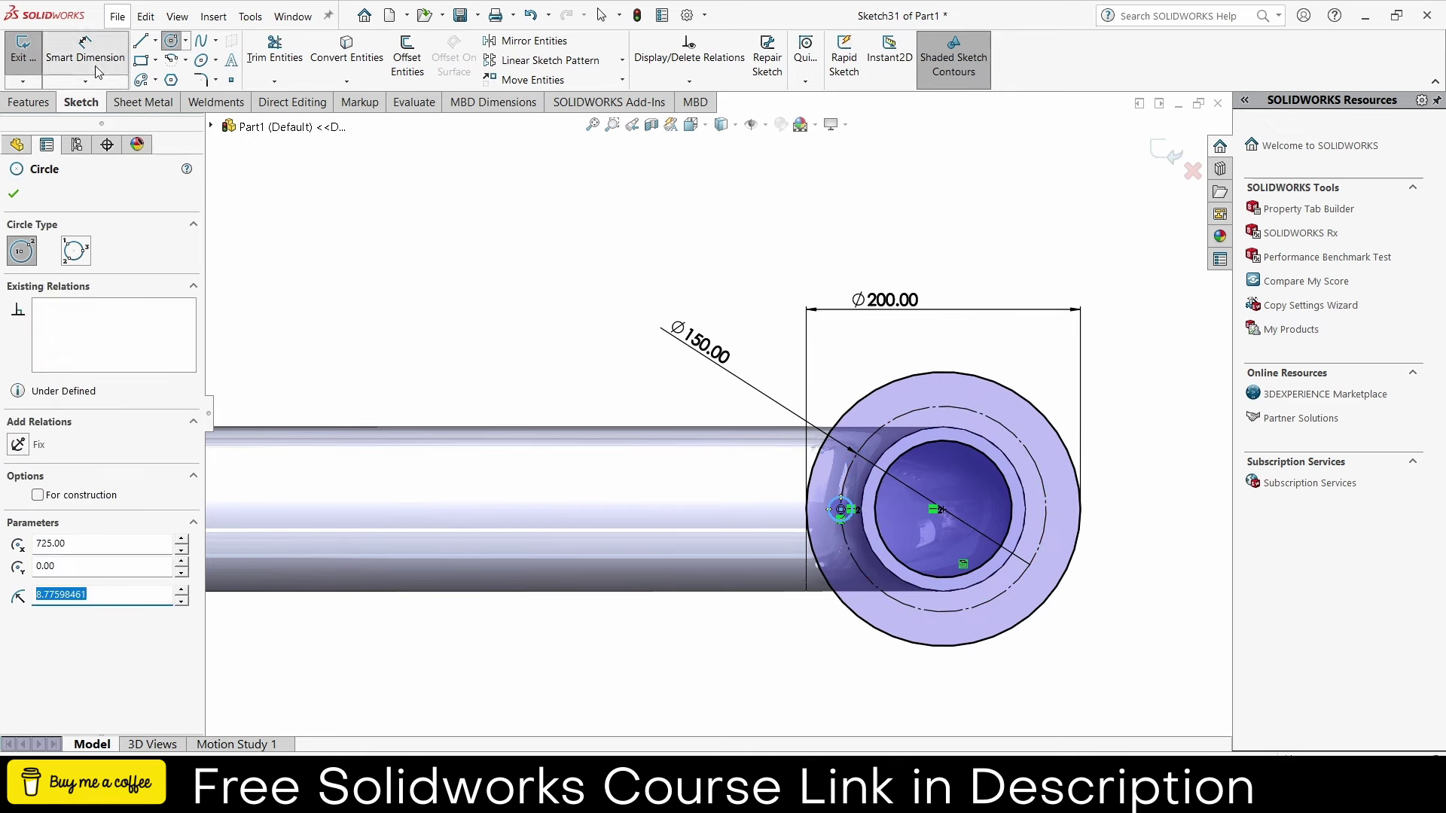
{"action": "left_click", "coordinate": [830, 519]}
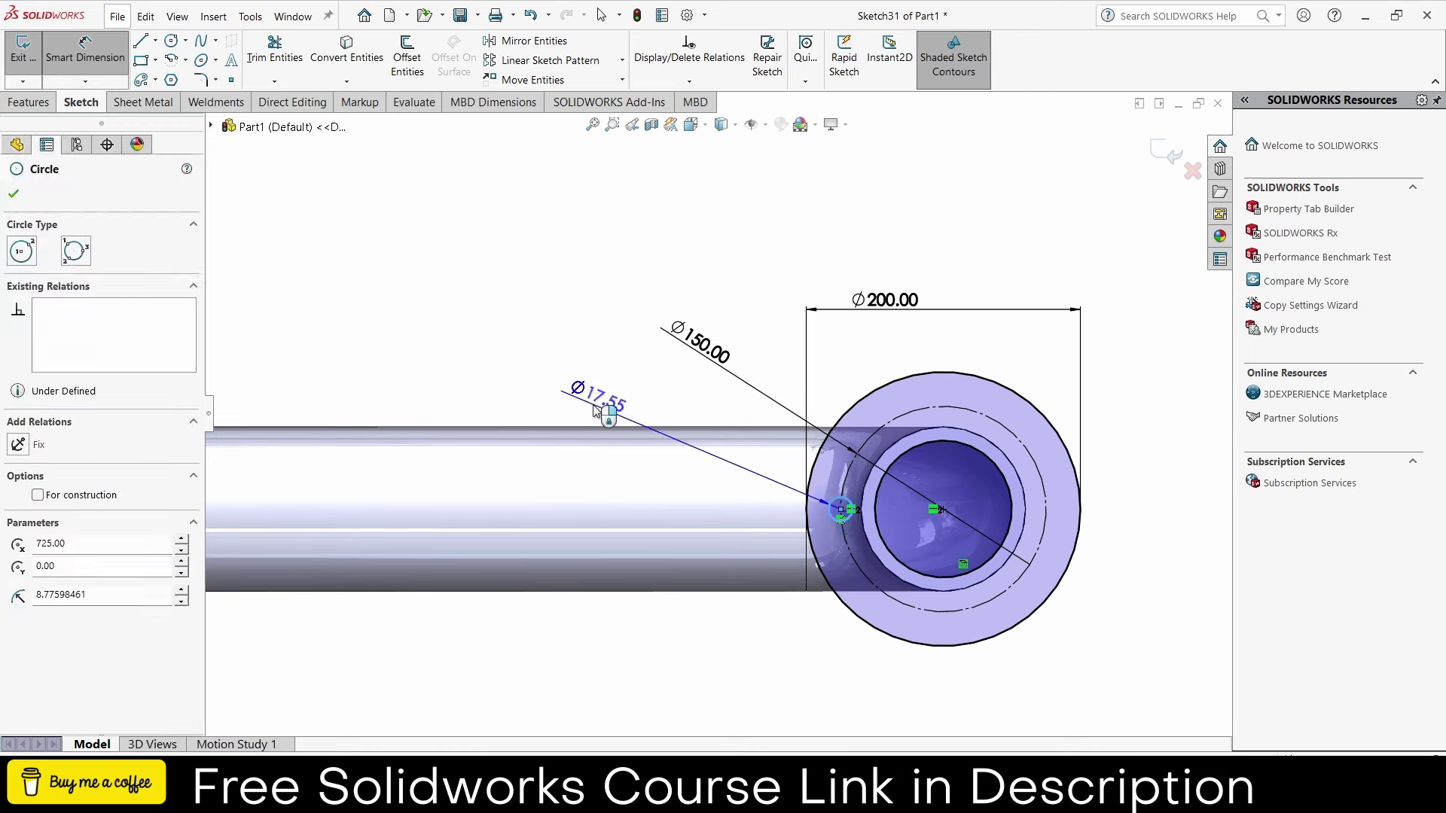
{"action": "left_click", "coordinate": [595, 405]}
{"action": "type", "text": "15"}
{"action": "key", "text": "Return"}
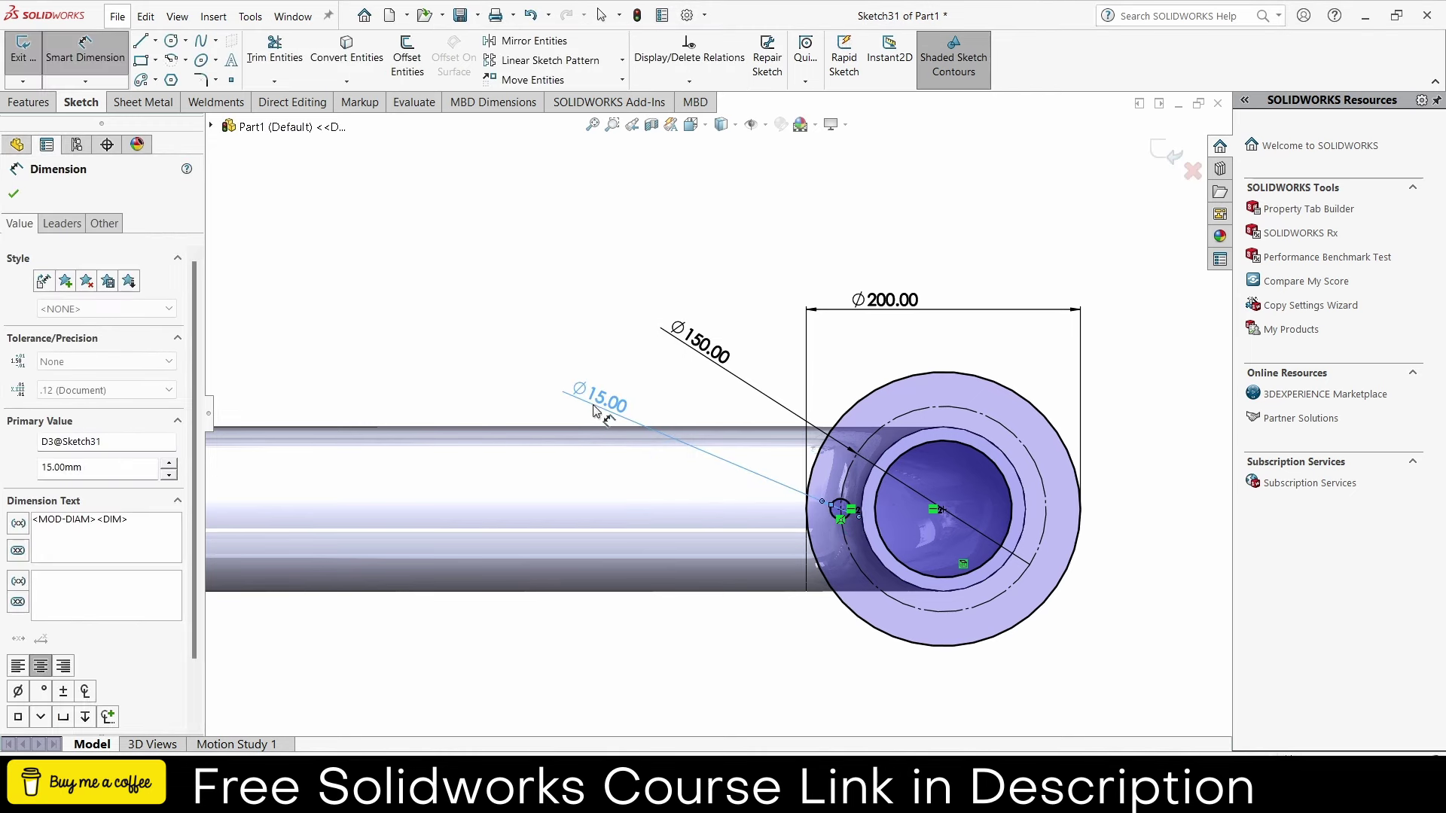
{"action": "left_click", "coordinate": [45, 107]}
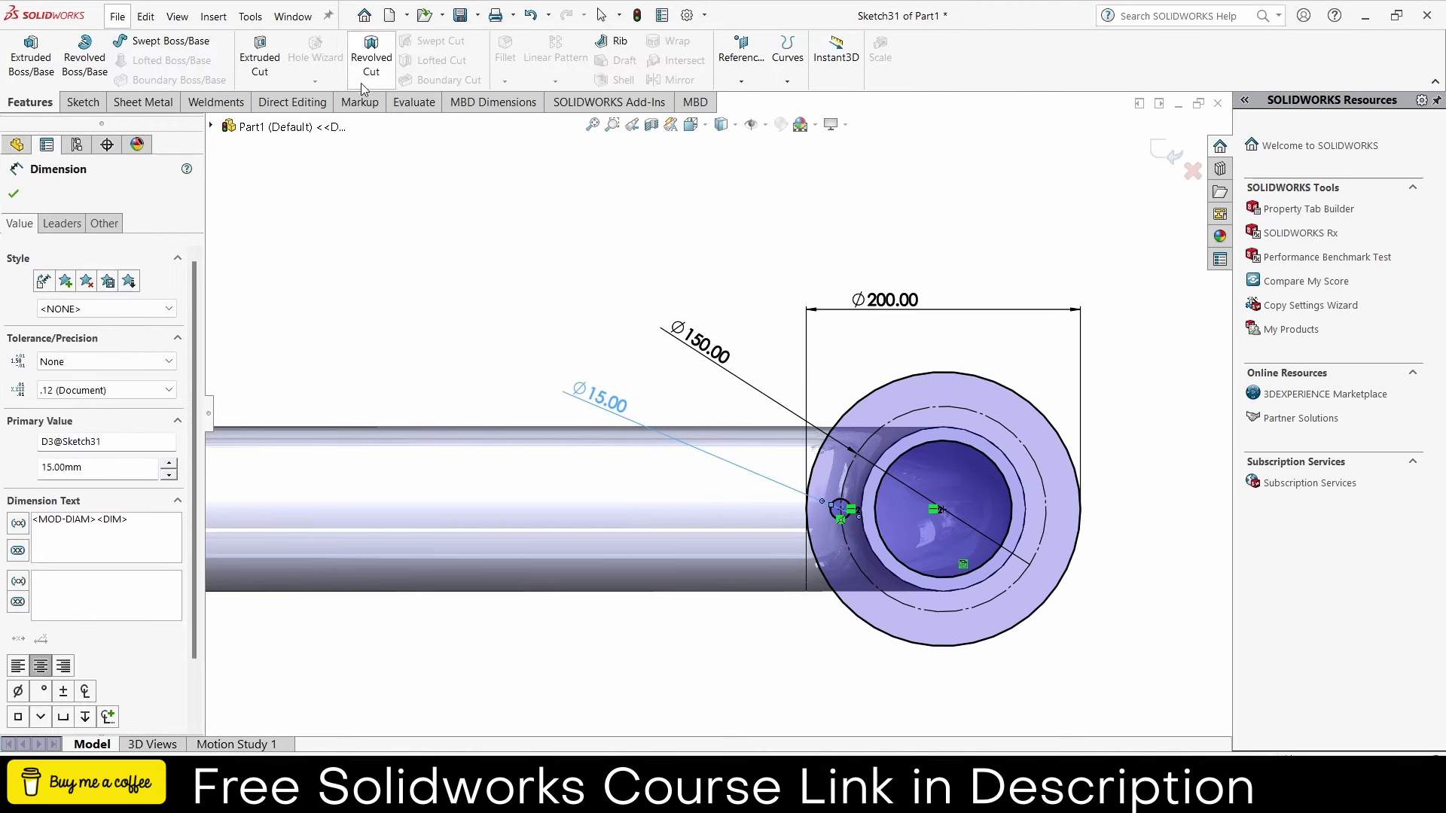
{"action": "left_click", "coordinate": [83, 101]}
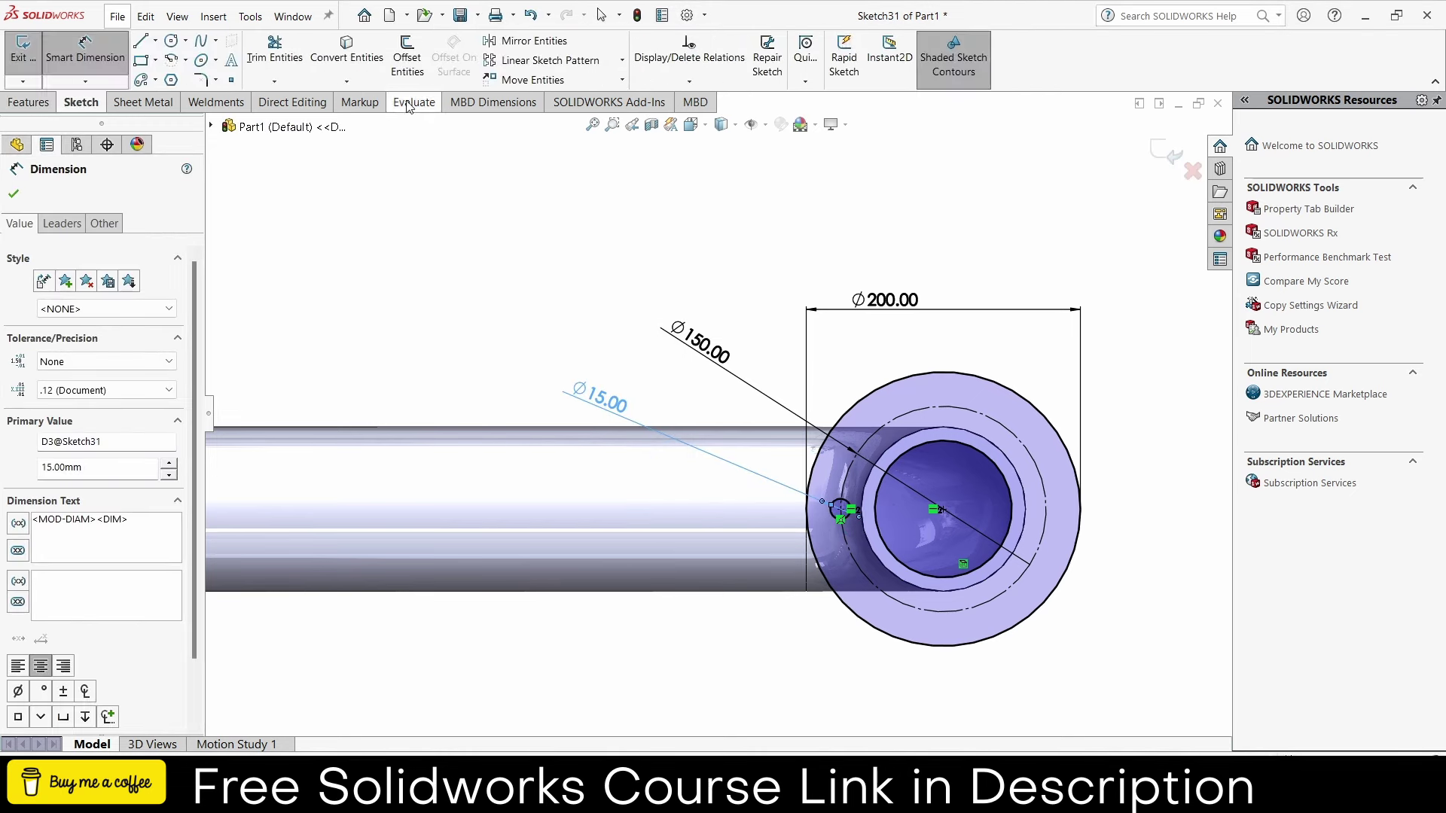
- Circular-pattern the Ø15 hole around the pipe centre into 10 instances
{"action": "left_click", "coordinate": [622, 60]}
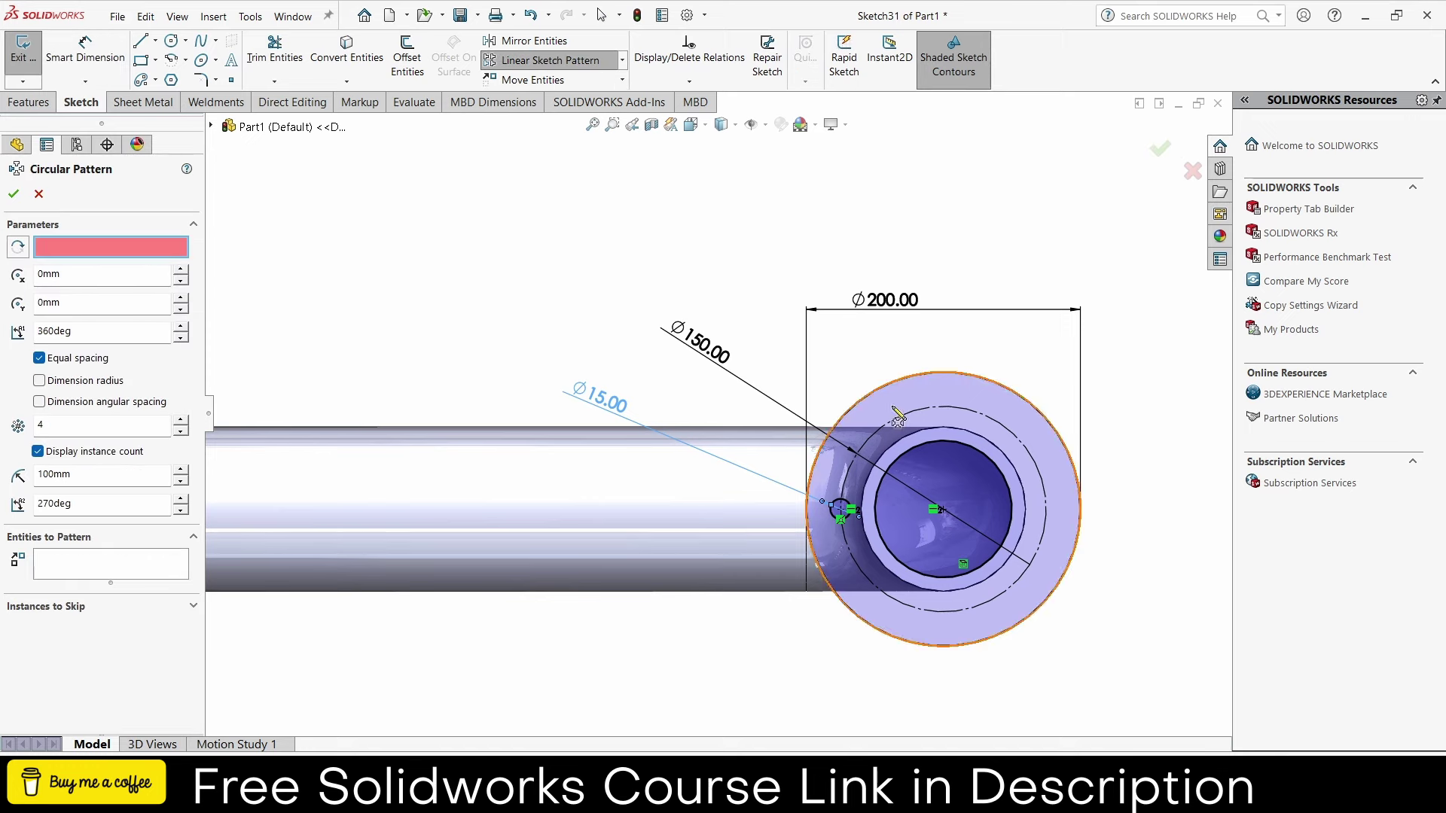
{"action": "left_click", "coordinate": [942, 510]}
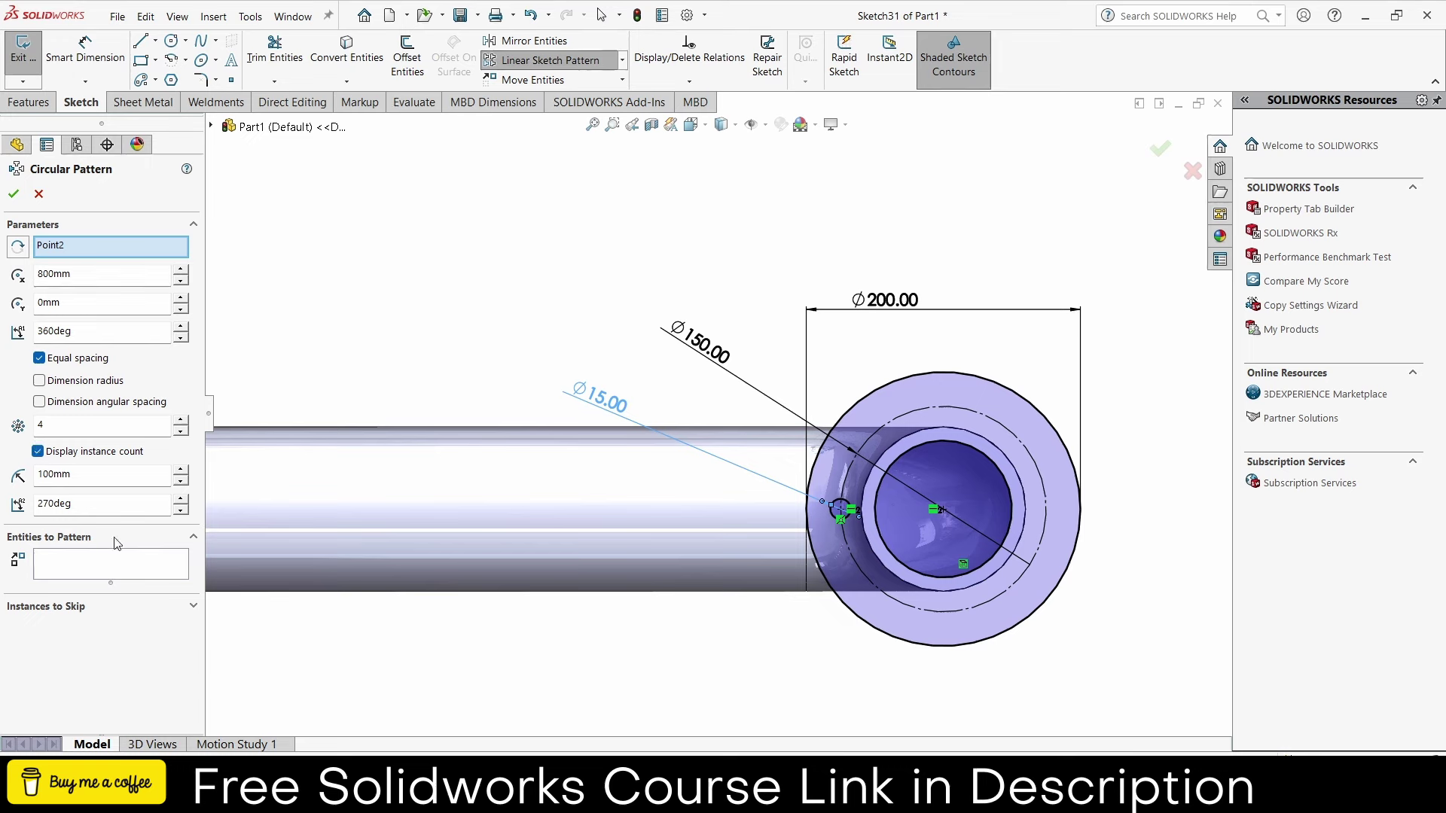
{"action": "left_click", "coordinate": [129, 557]}
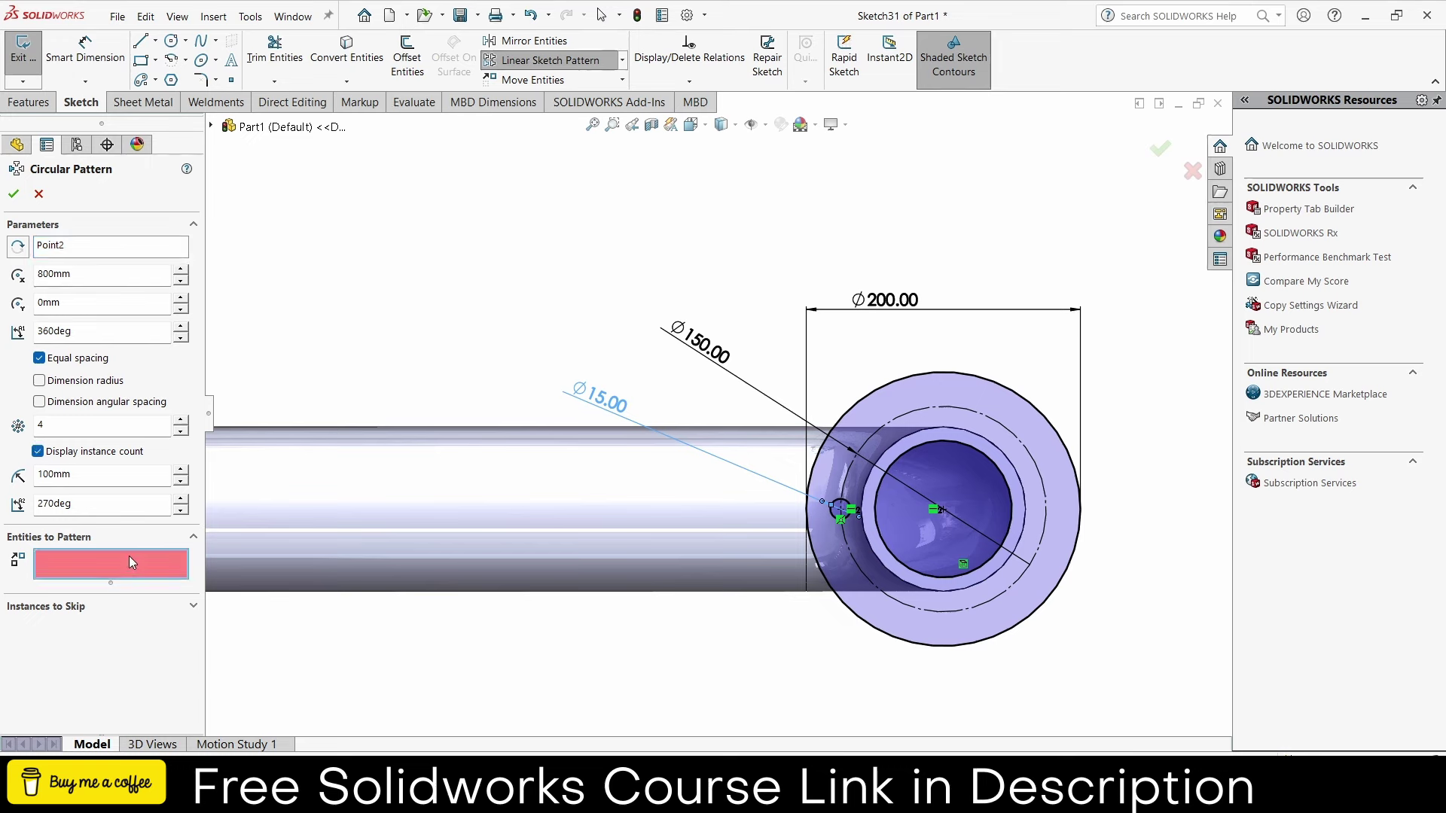
{"action": "left_click", "coordinate": [842, 505]}
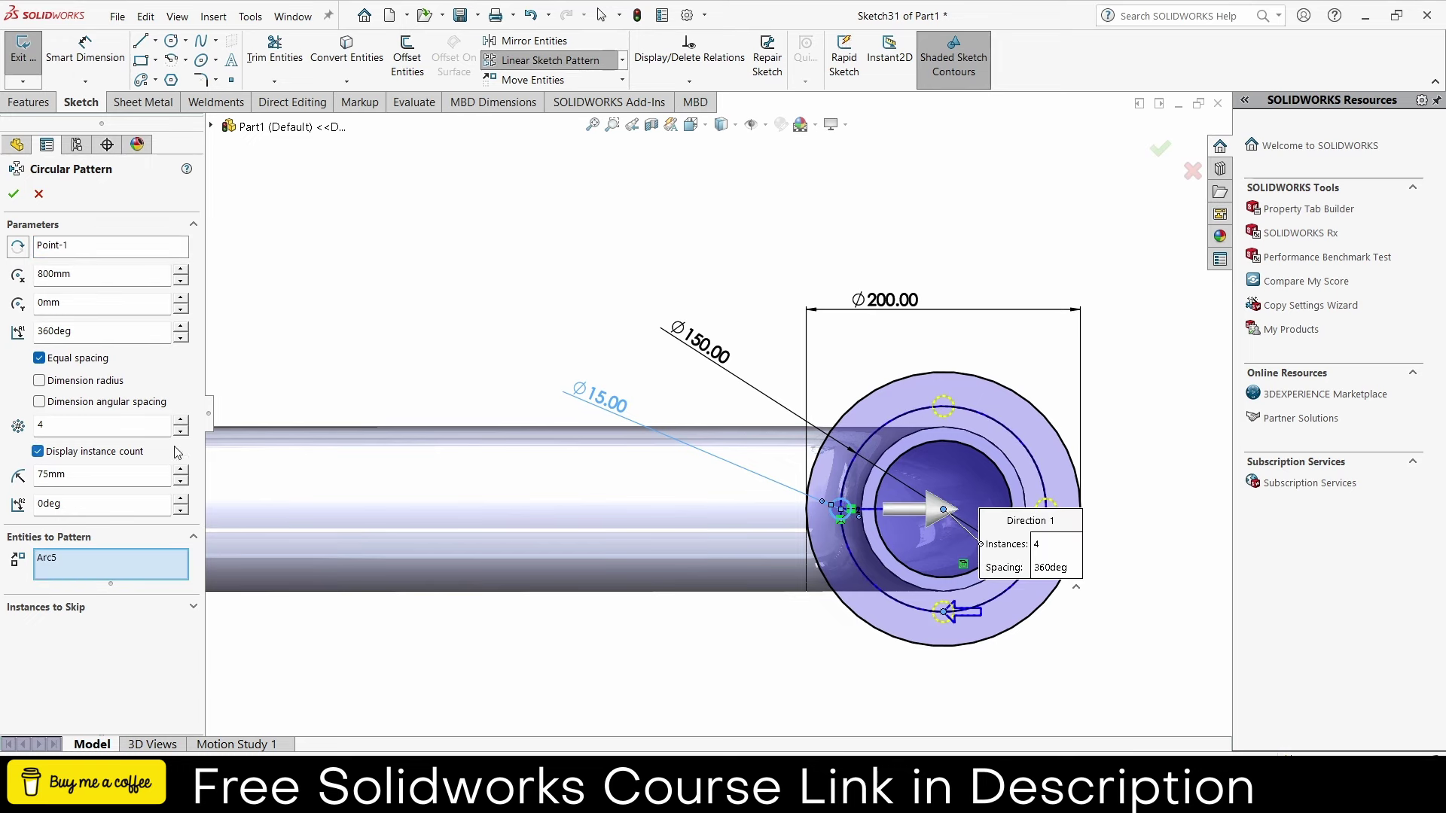
{"action": "left_click", "coordinate": [180, 420]}
{"action": "left_click", "coordinate": [179, 420]}
{"action": "left_click", "coordinate": [180, 420]}
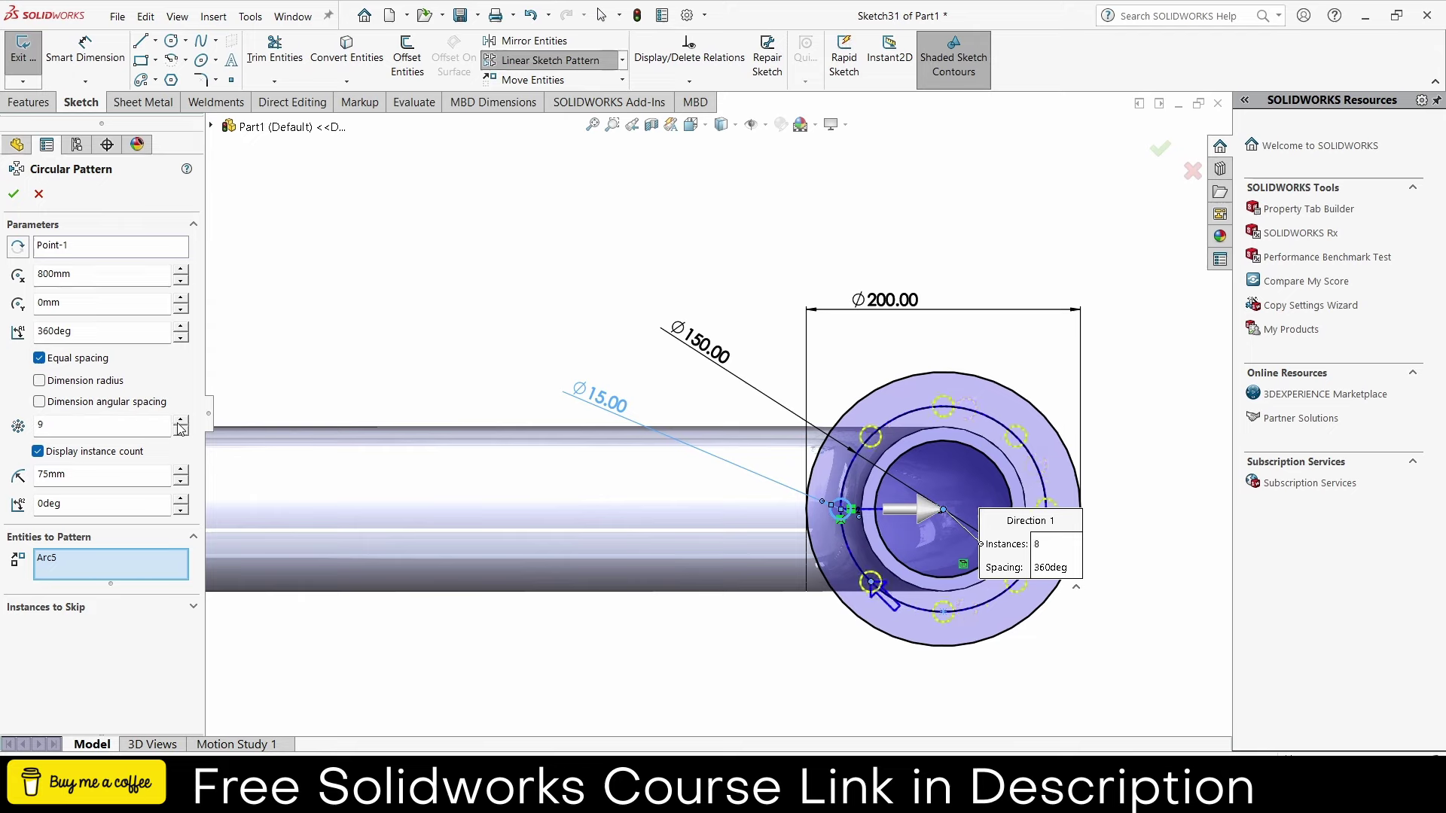
{"action": "left_click", "coordinate": [179, 421]}
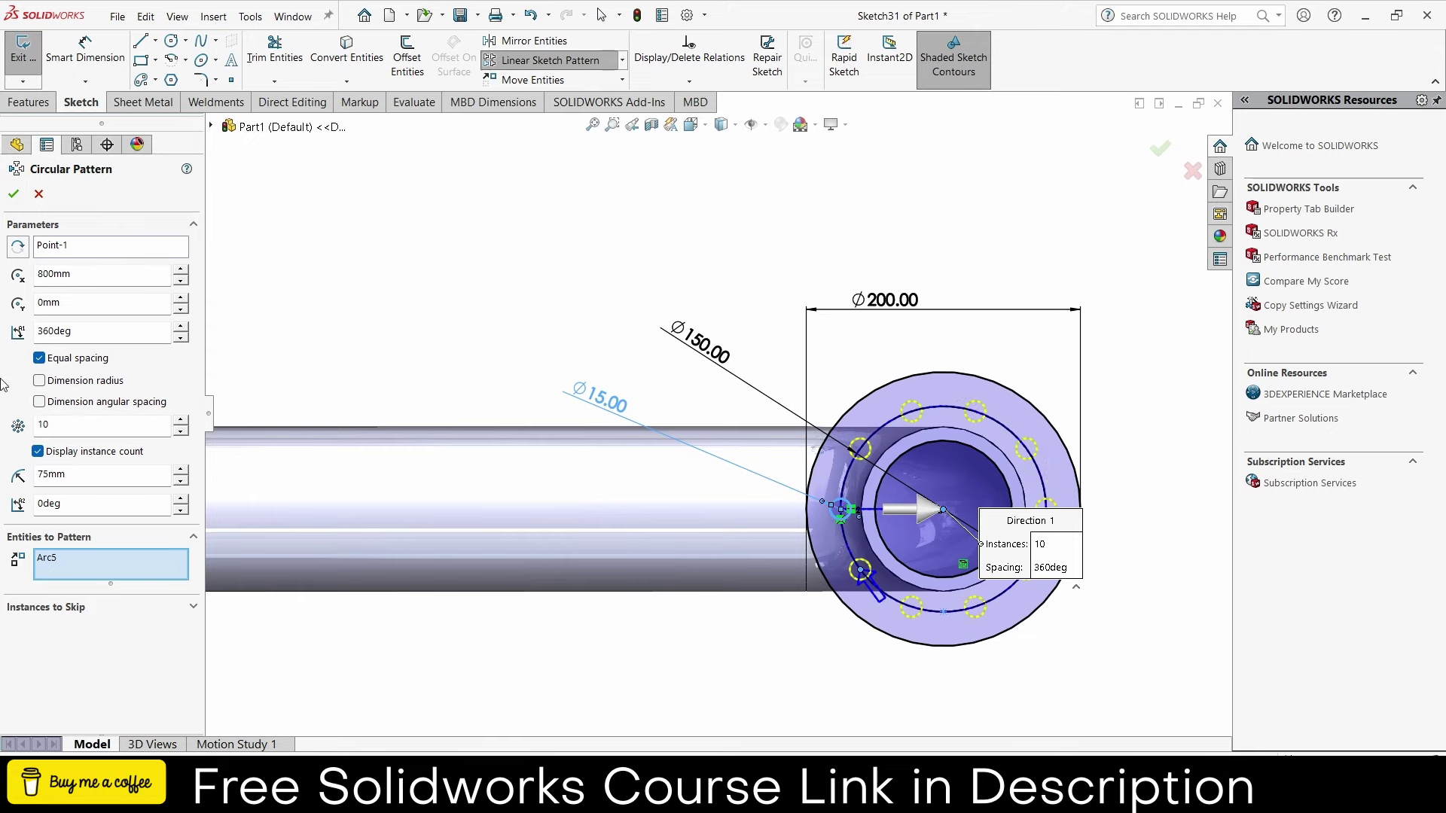
{"action": "left_click", "coordinate": [14, 194]}
- Extrude the second flange sketch 20 mm thick
{"action": "left_click", "coordinate": [29, 101]}
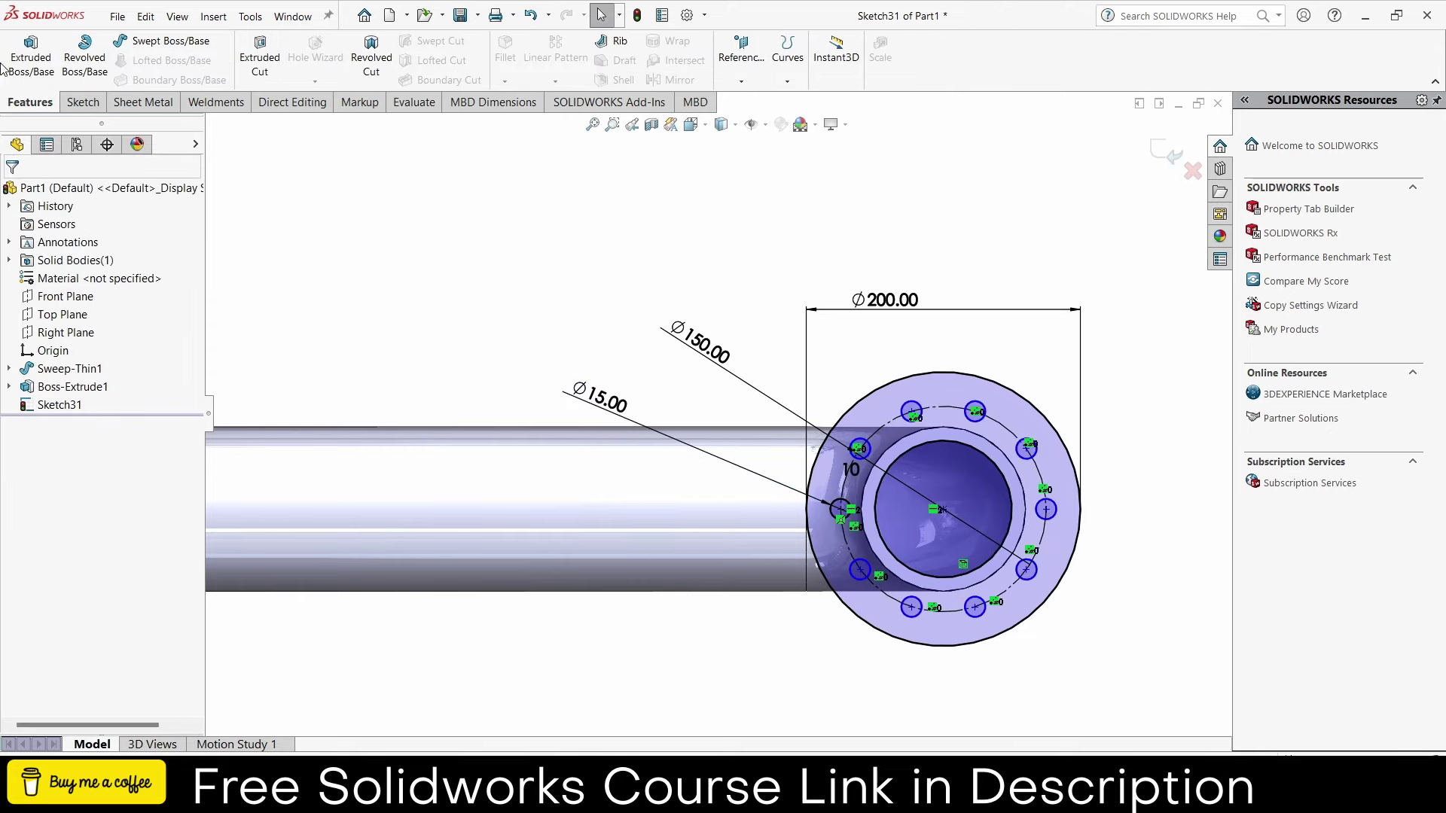
{"action": "left_click", "coordinate": [29, 59]}
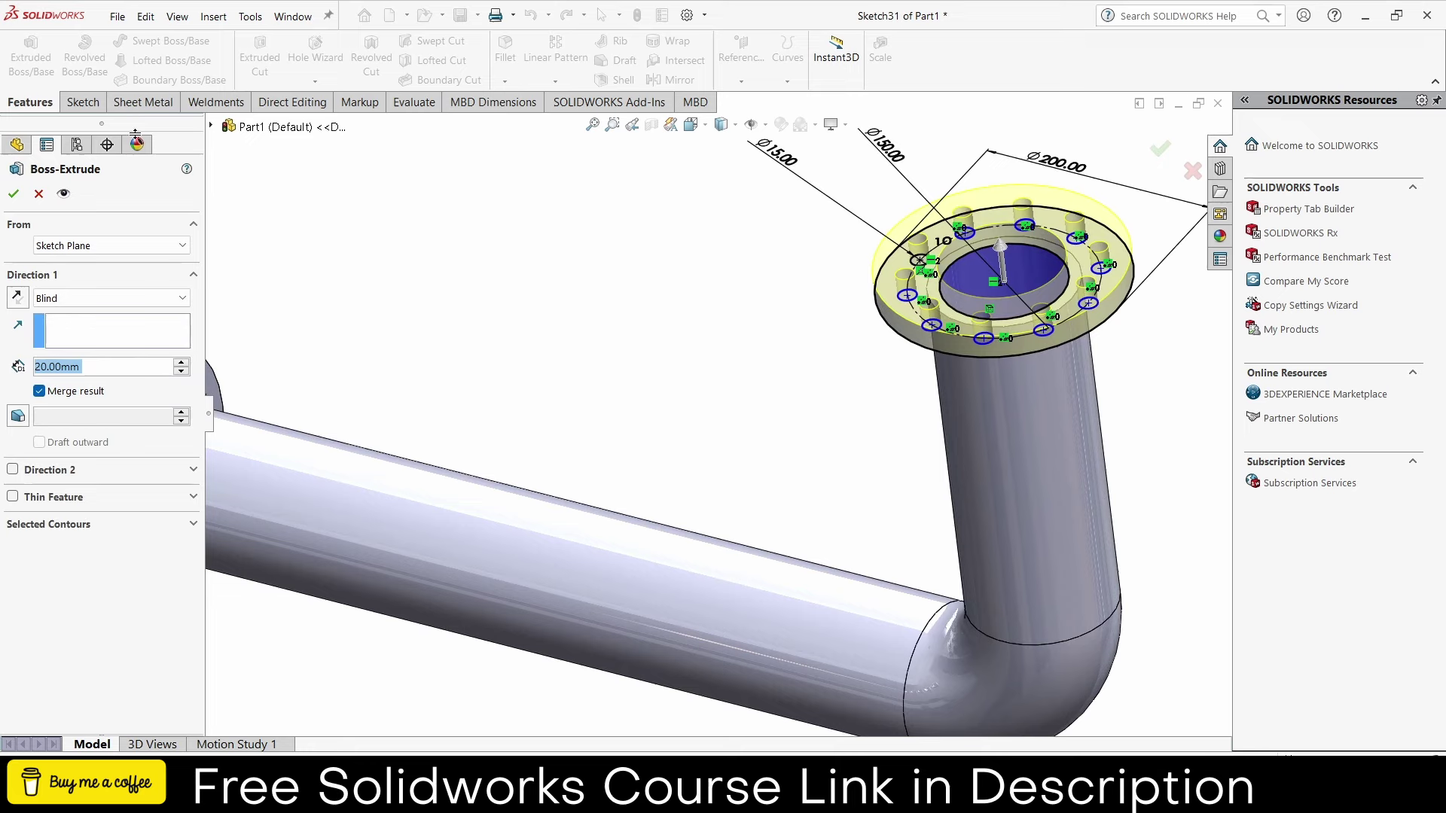
{"action": "left_click", "coordinate": [15, 194]}
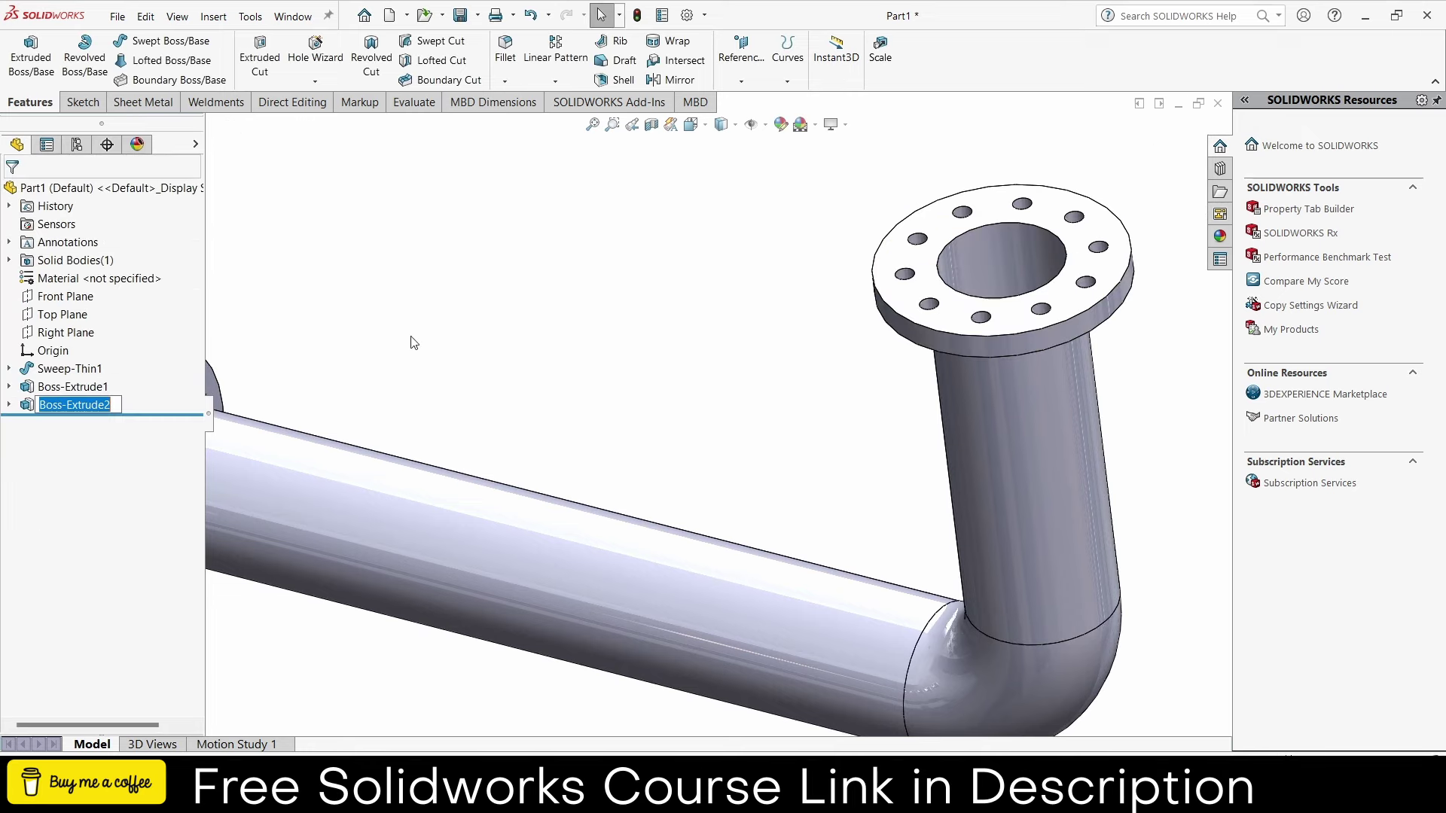
{"action": "scroll", "coordinate": [678, 452], "scroll_direction": "up", "scroll_amount": 3}
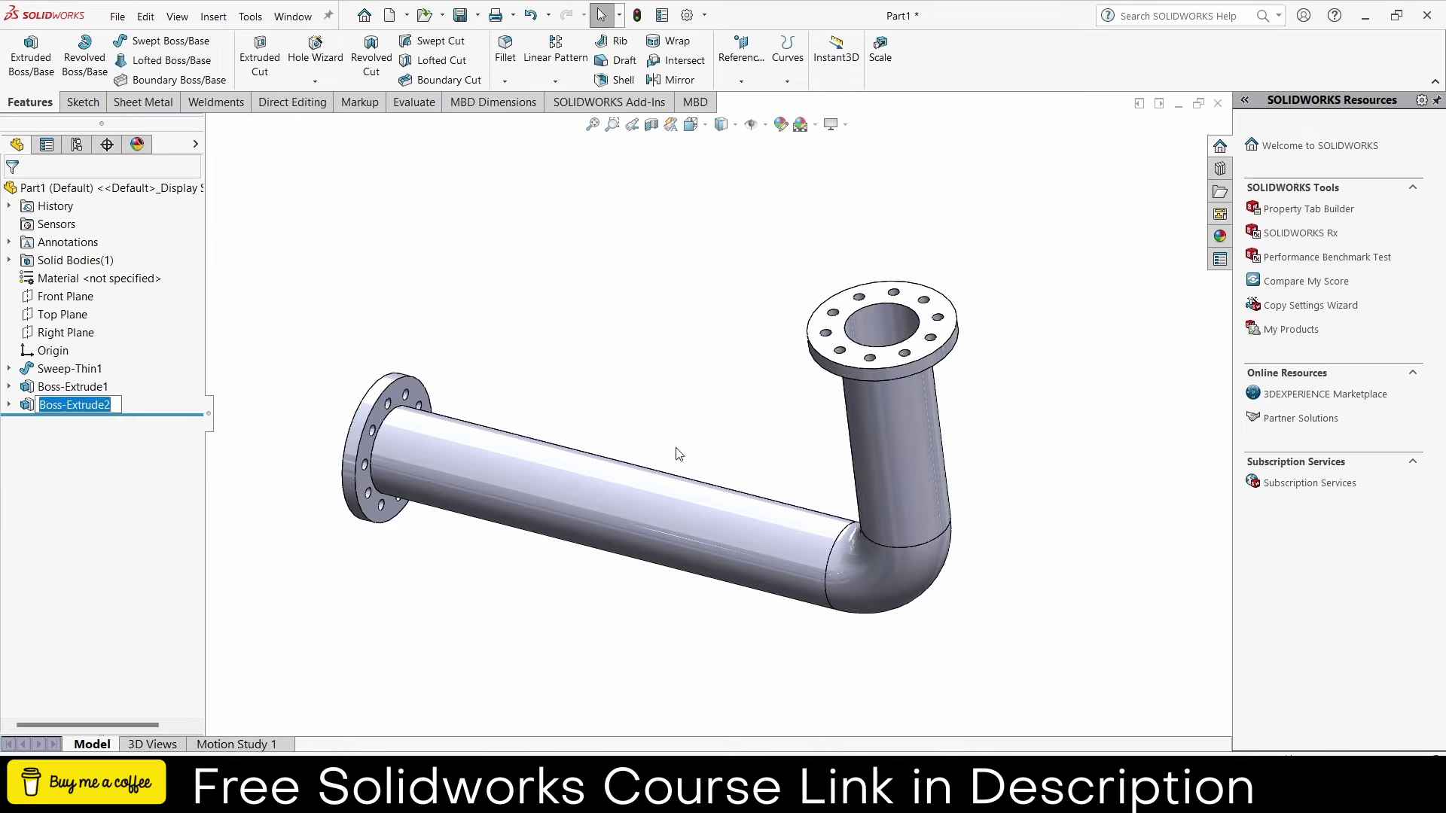
{"action": "scroll", "coordinate": [678, 451], "scroll_direction": "up", "scroll_amount": 2}
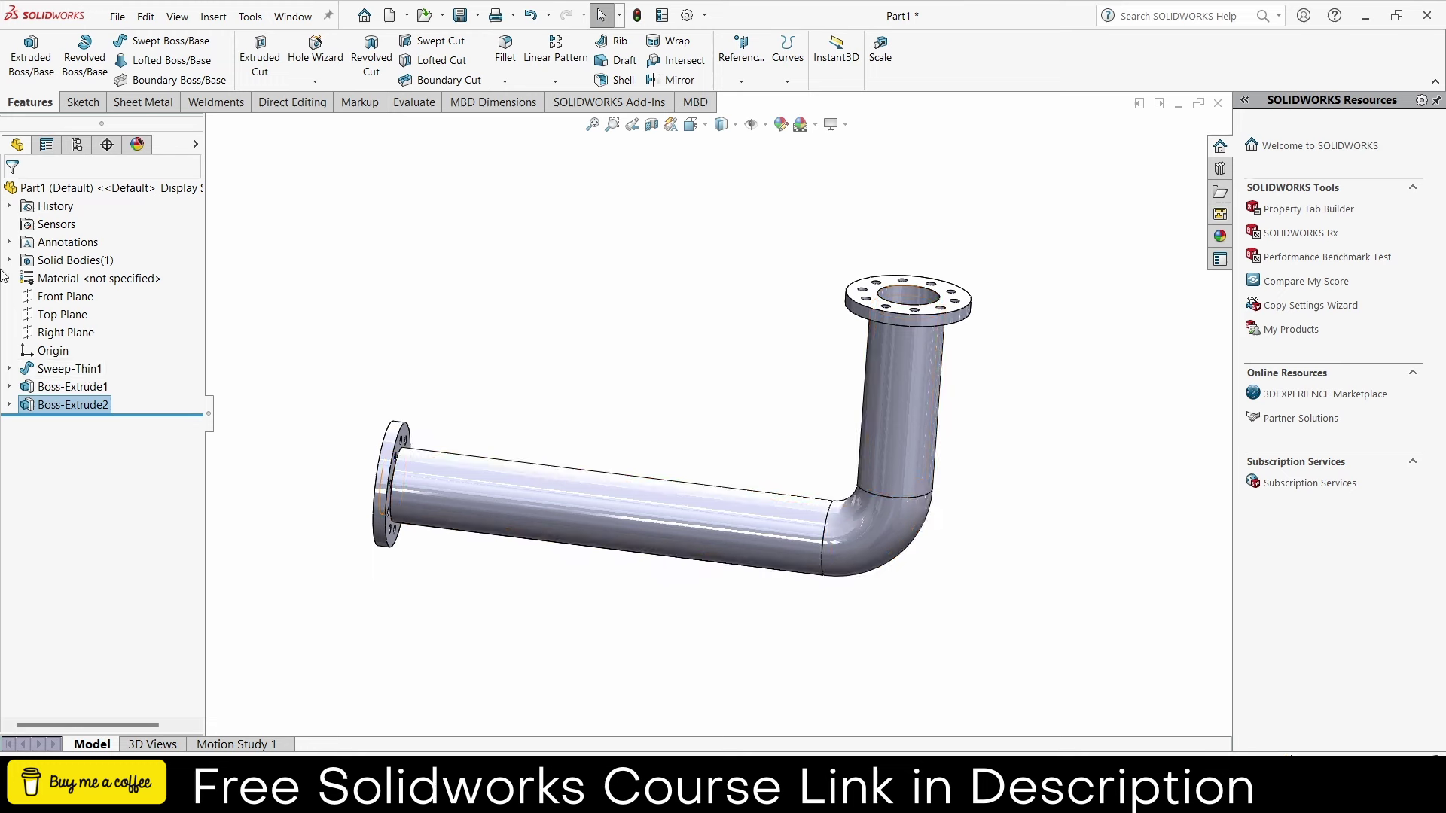
- Start a sketch on the Right Plane and draw a 60 mm-radius circle at the origin
{"action": "left_click", "coordinate": [64, 297]}
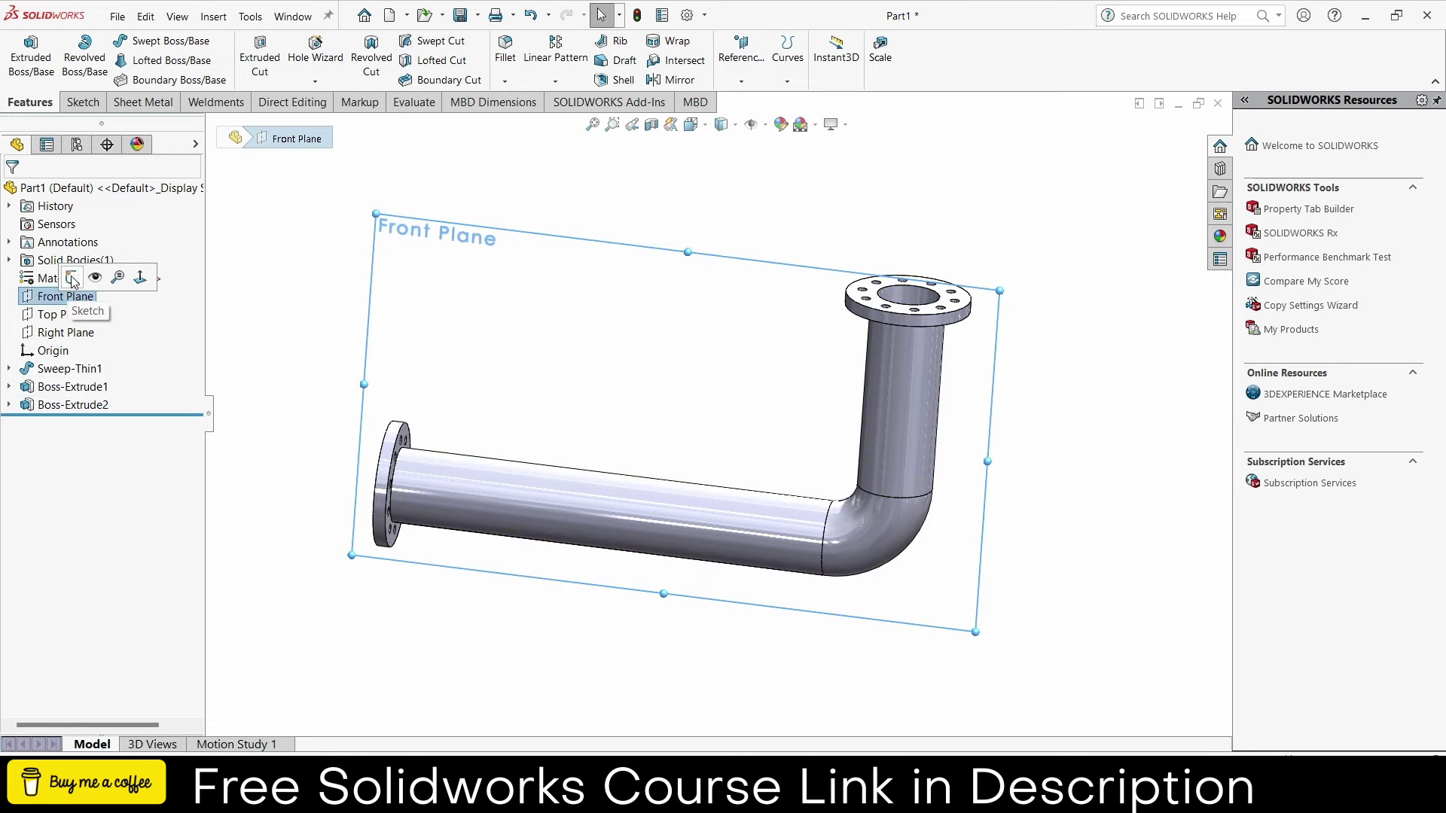
{"action": "left_click", "coordinate": [259, 307]}
{"action": "left_click", "coordinate": [61, 331]}
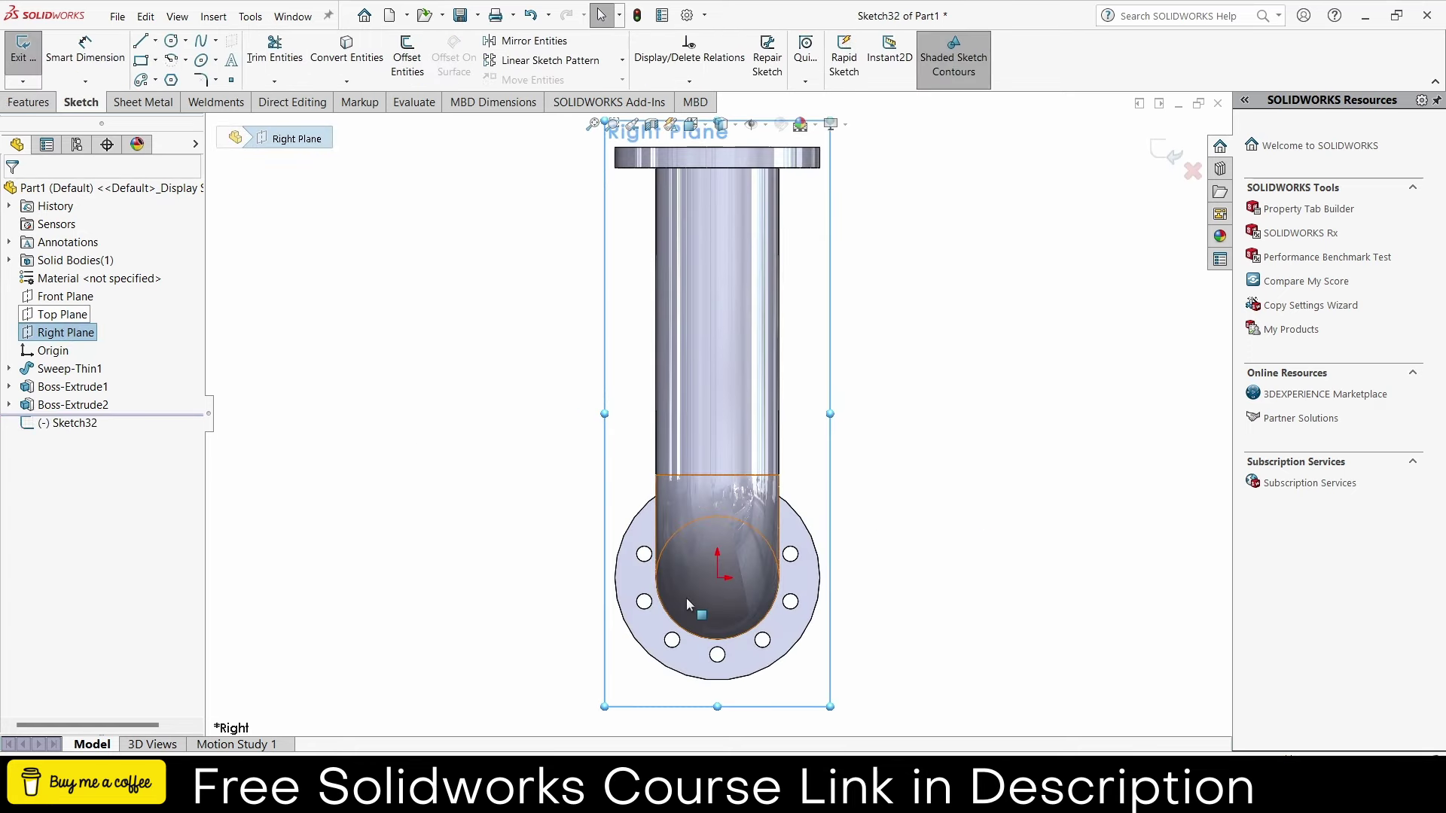
{"action": "scroll", "coordinate": [689, 610], "scroll_direction": "up", "scroll_amount": 2}
{"action": "scroll", "coordinate": [712, 613], "scroll_direction": "down", "scroll_amount": 1}
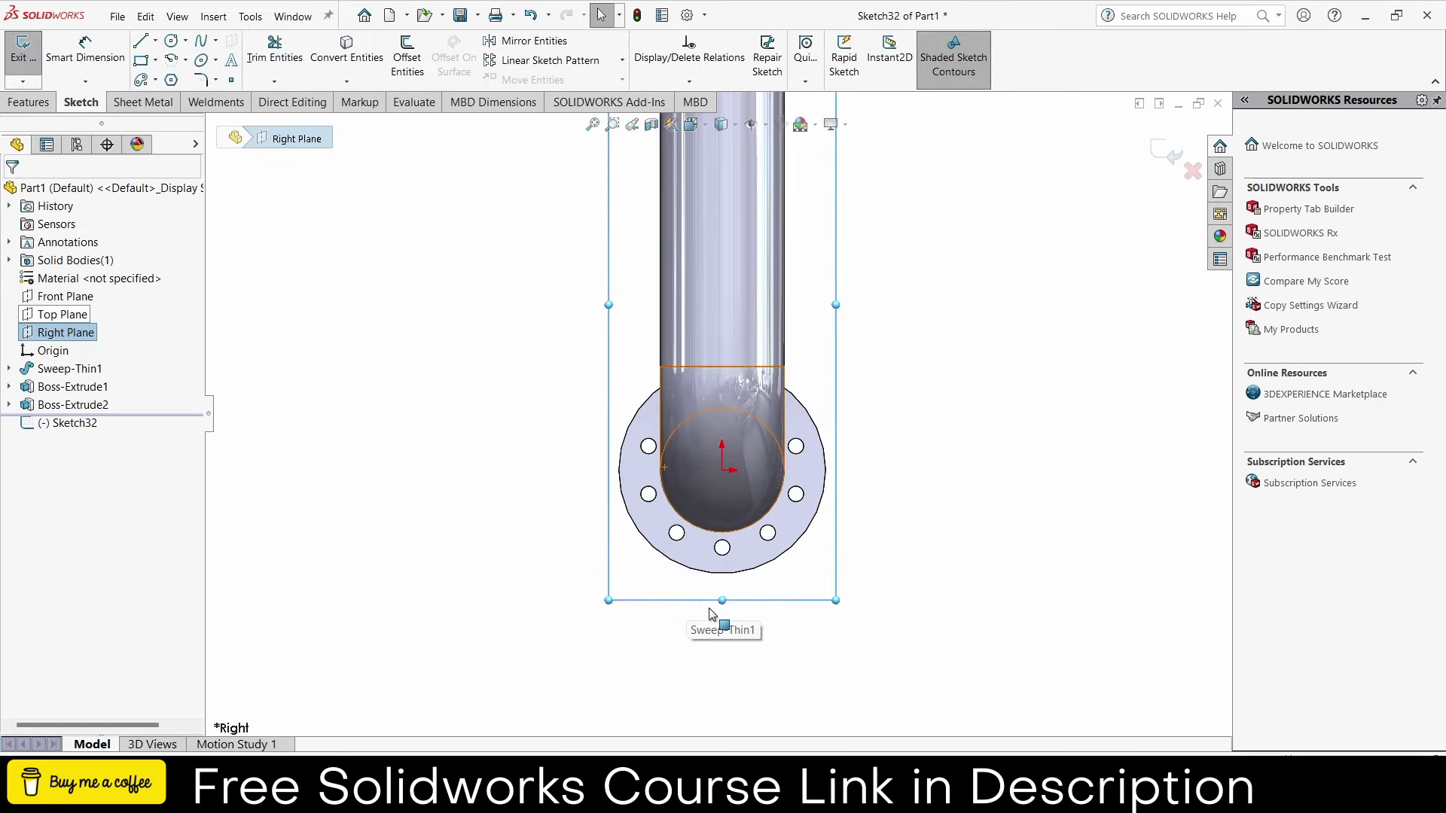
{"action": "left_click", "coordinate": [172, 42]}
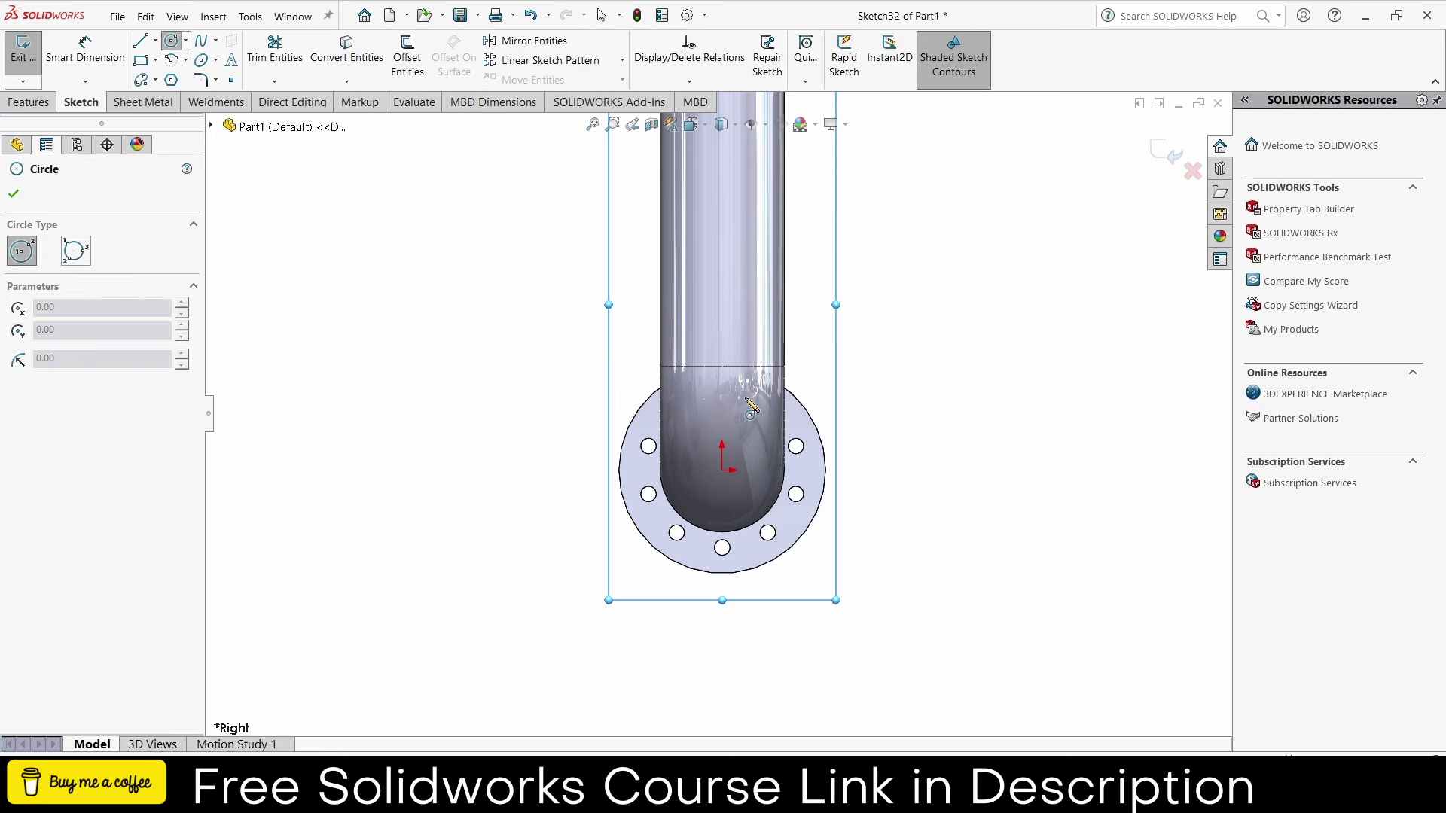
{"action": "left_click", "coordinate": [723, 470]}
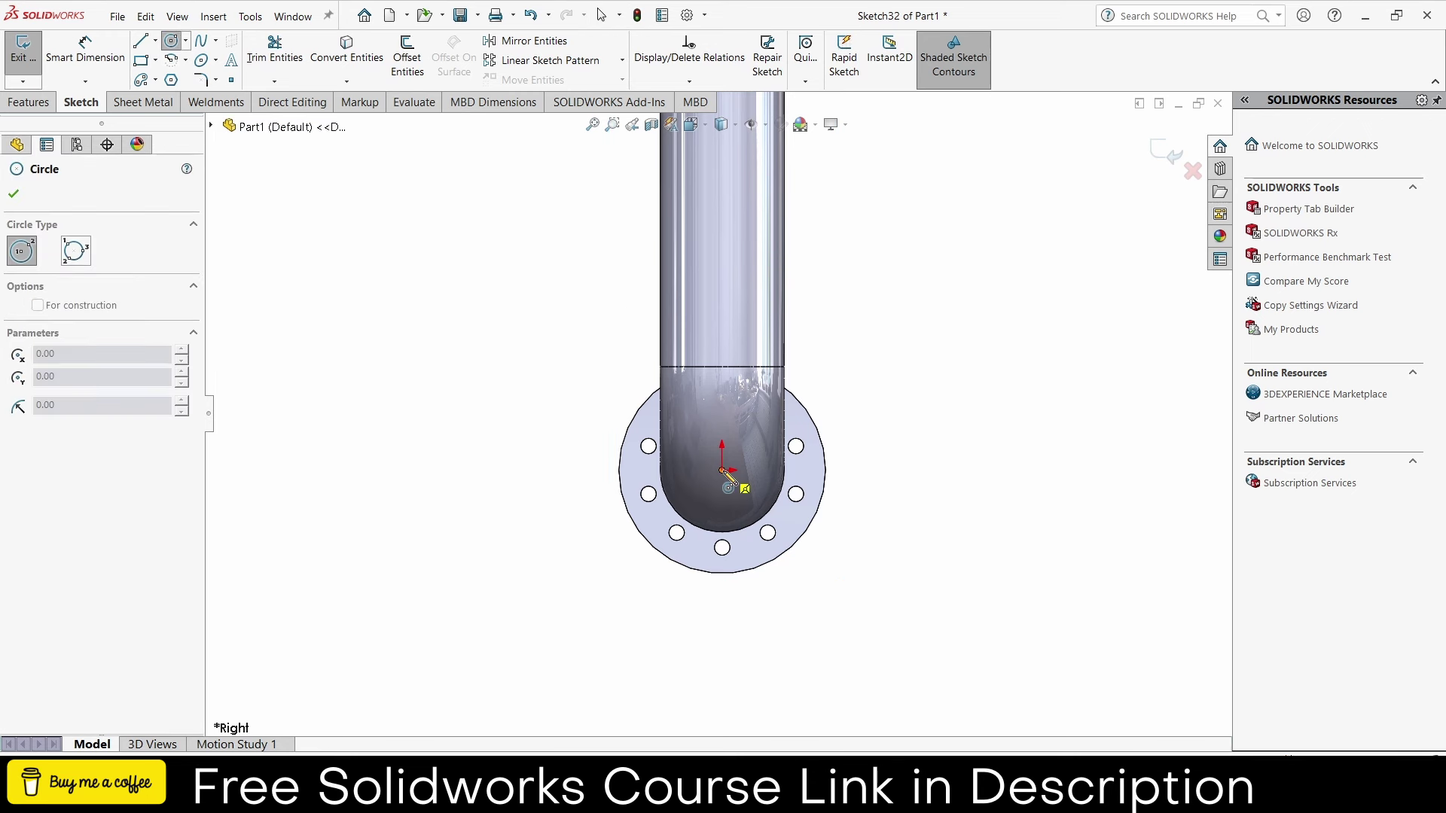
{"action": "left_click", "coordinate": [729, 536]}
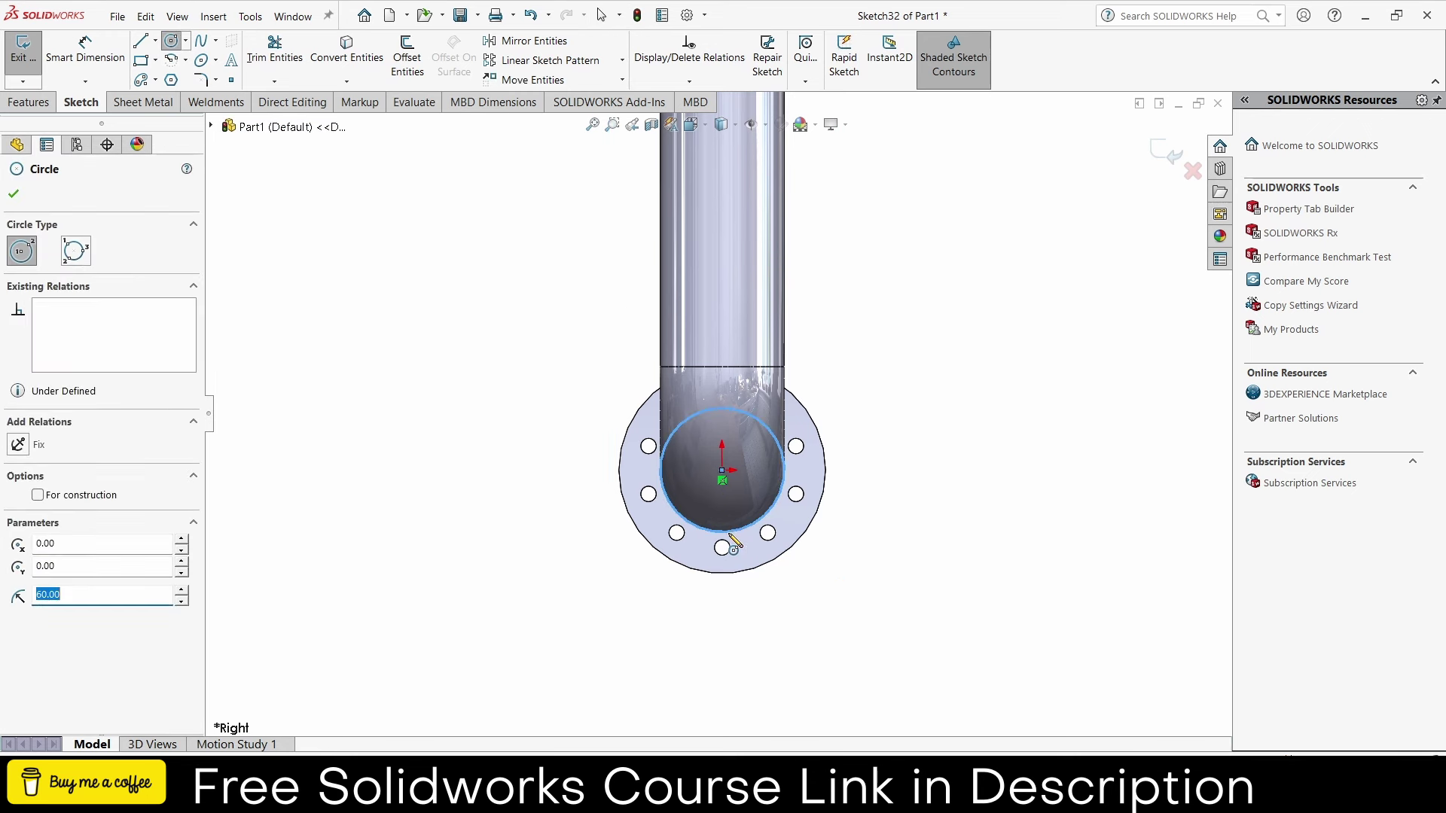
- Draw a vertical line down from the circle, a horizontal bottom edge, and a slanted line back
{"action": "left_click", "coordinate": [140, 41]}
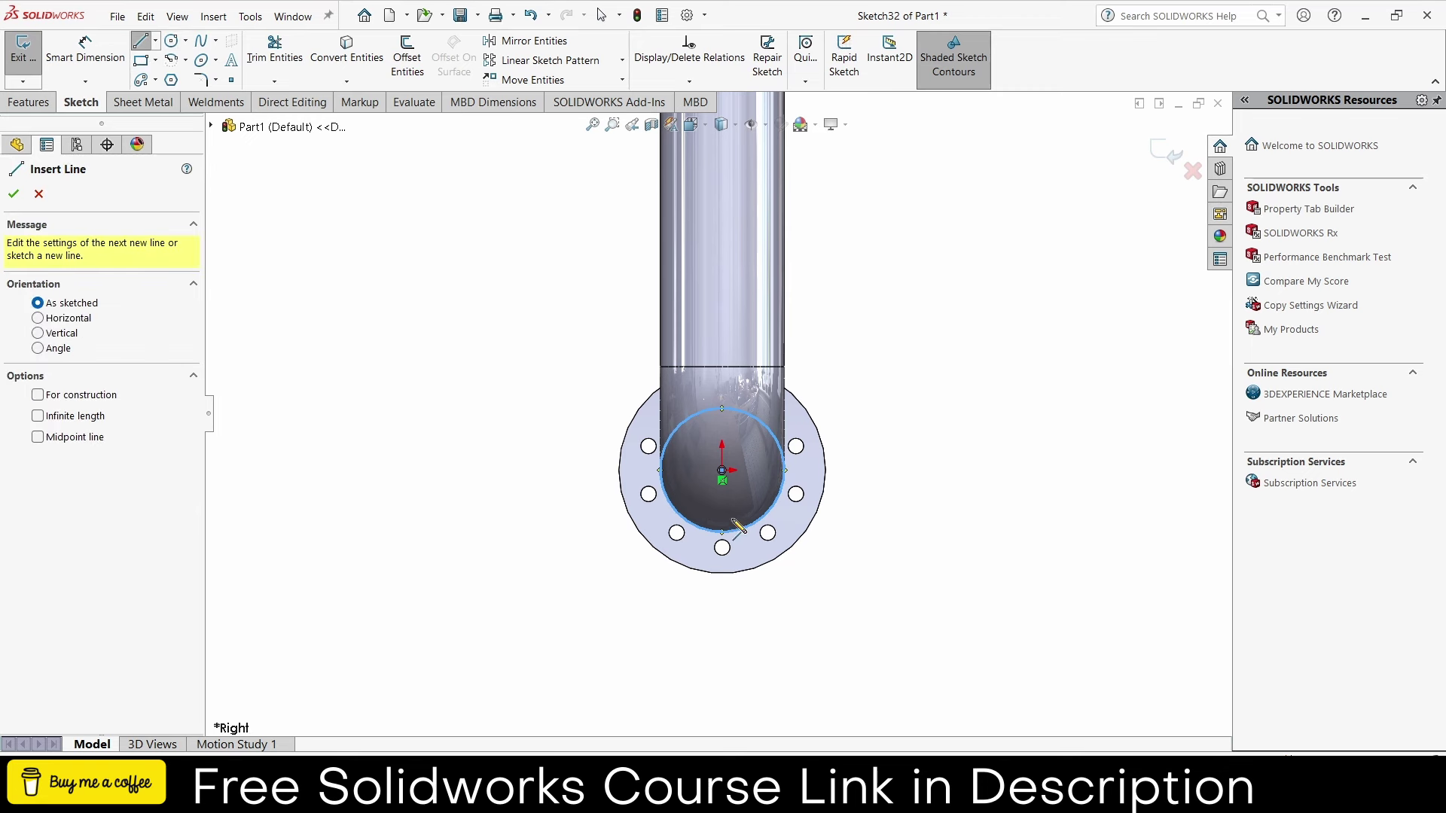
{"action": "left_click", "coordinate": [670, 504]}
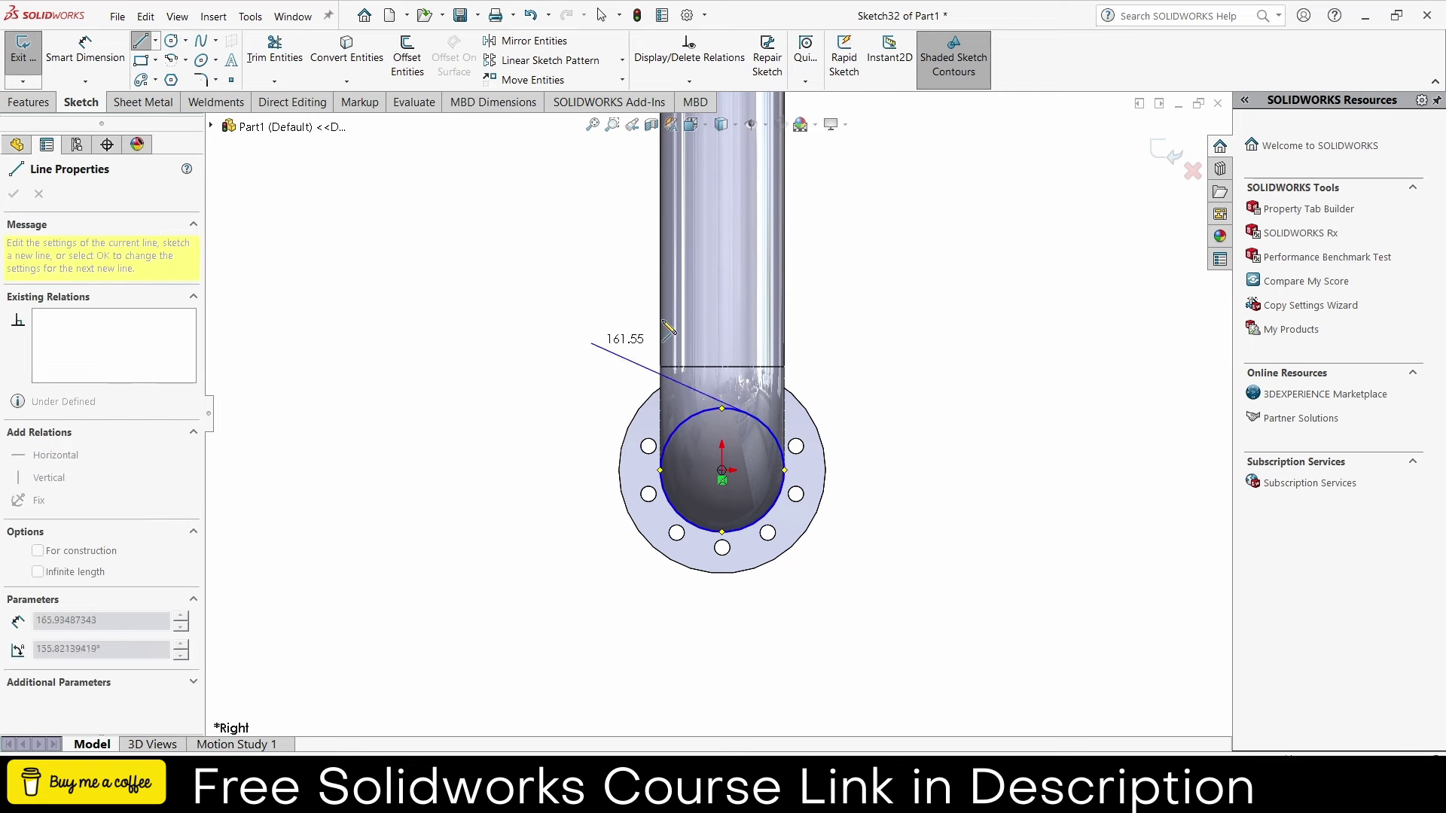
{"action": "key", "text": "Escape"}
{"action": "scroll", "coordinate": [723, 520], "scroll_direction": "up", "scroll_amount": 3}
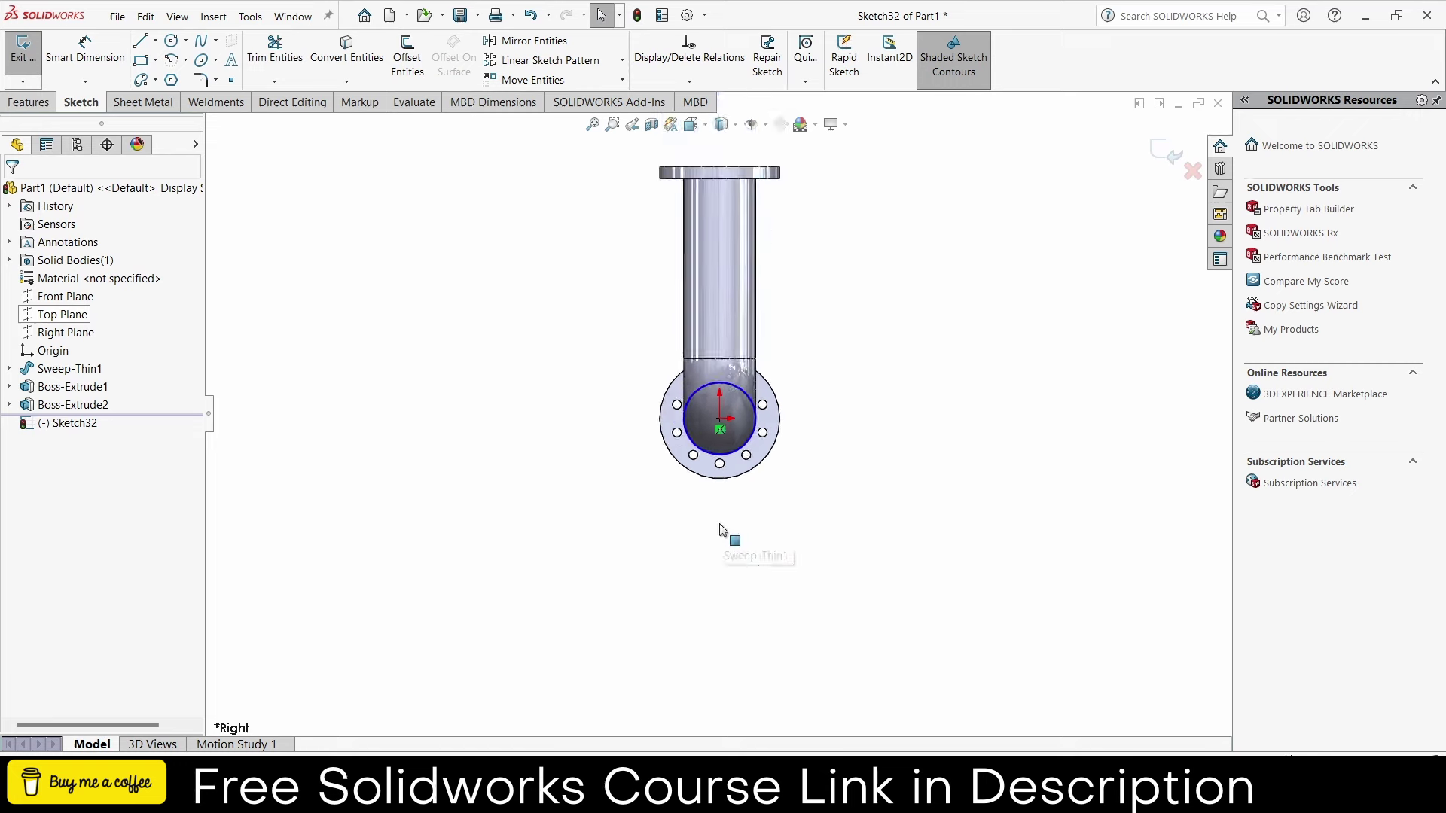
{"action": "scroll", "coordinate": [719, 530], "scroll_direction": "down", "scroll_amount": 3}
{"action": "left_click", "coordinate": [140, 42]}
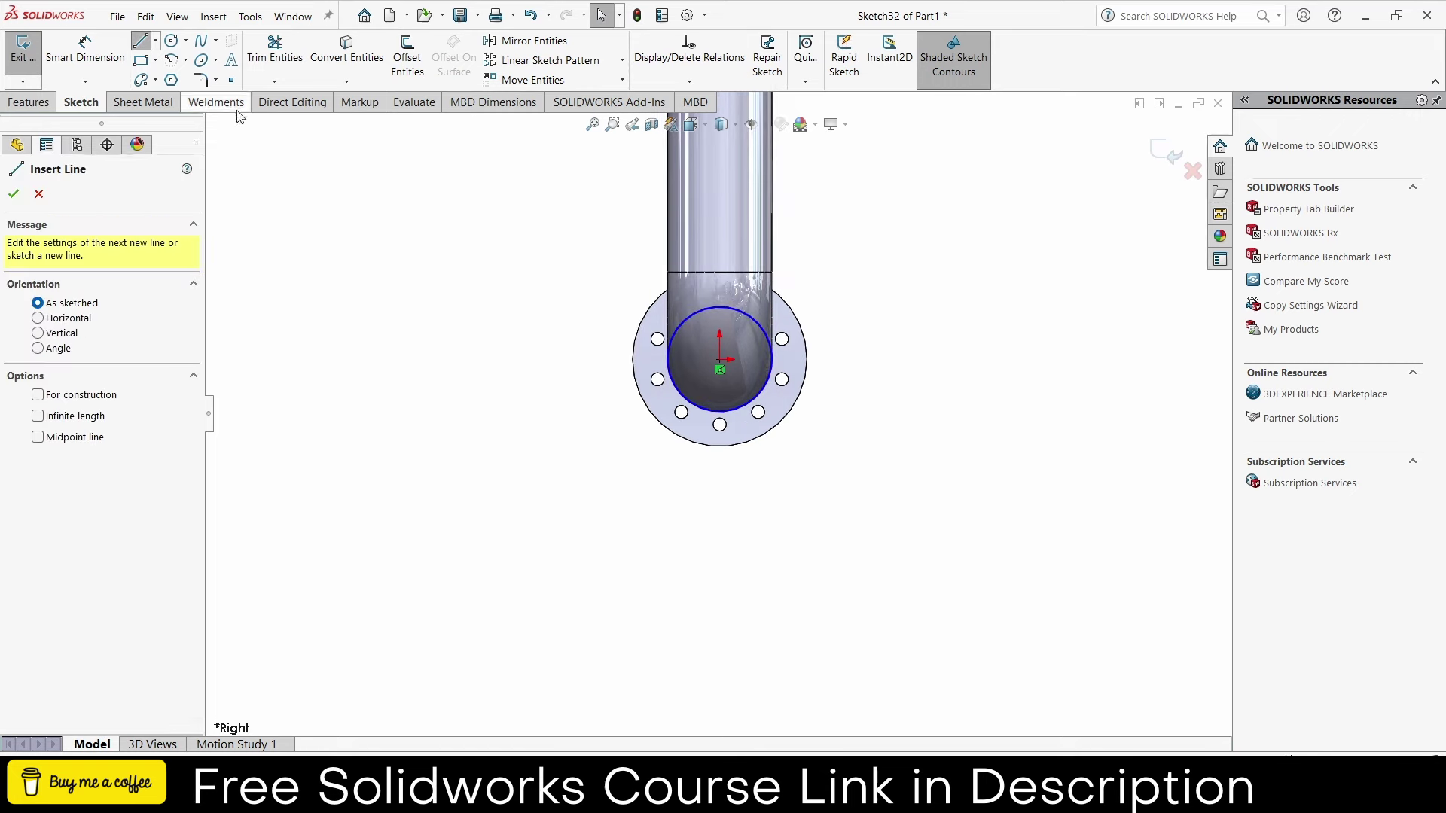
{"action": "left_click", "coordinate": [720, 412]}
{"action": "left_click", "coordinate": [720, 536]}
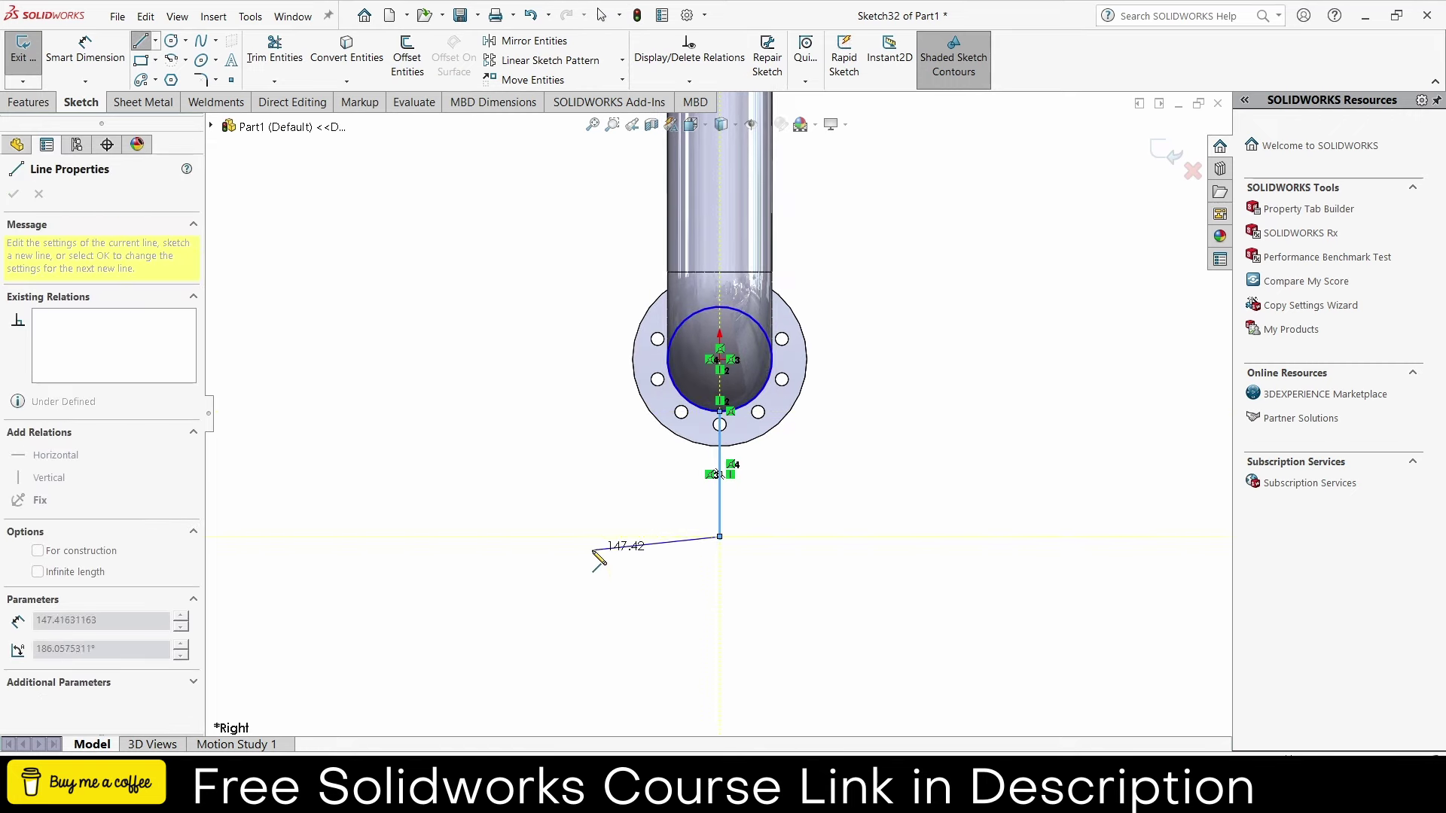
{"action": "left_click", "coordinate": [586, 537]}
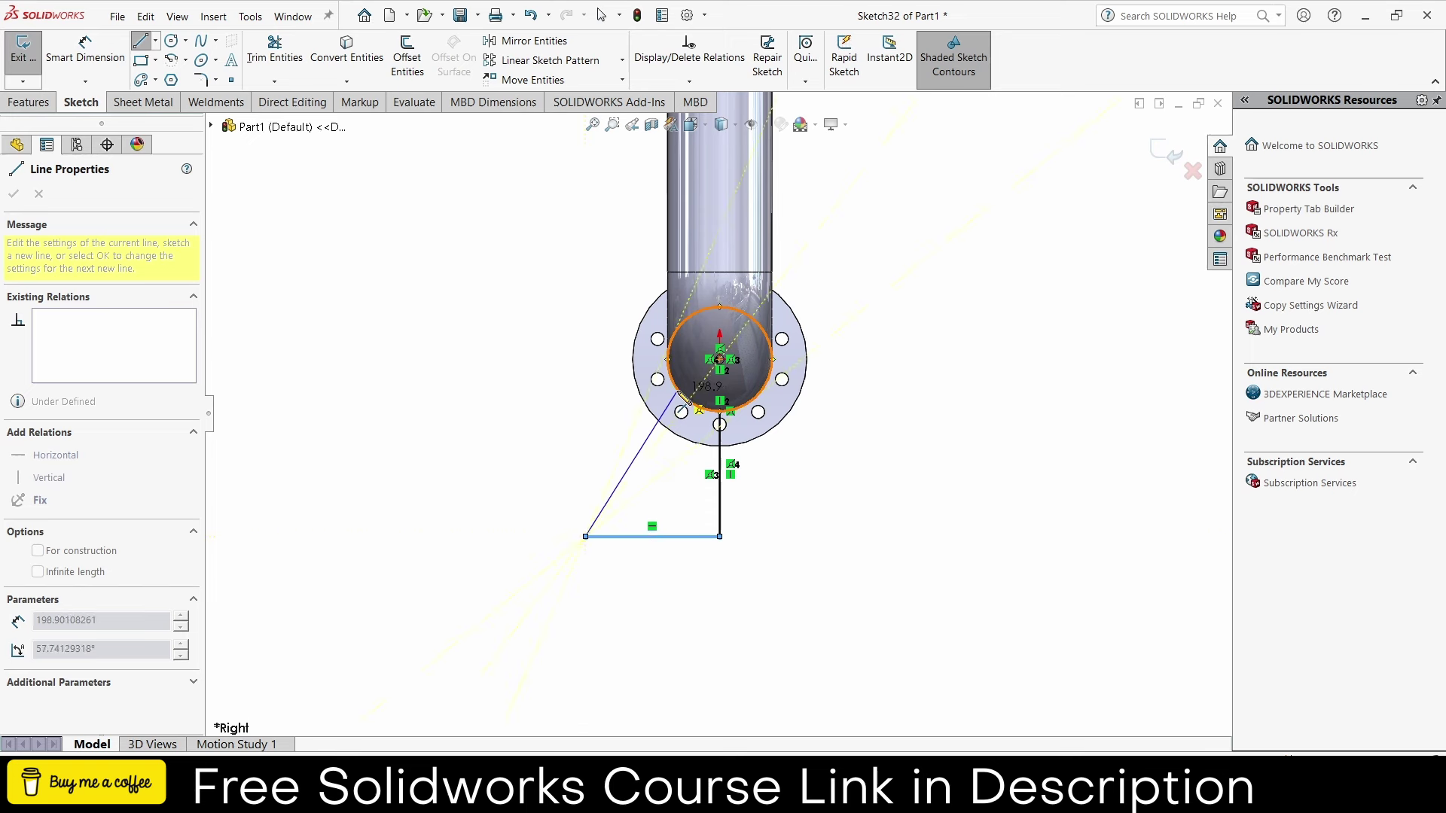
{"action": "left_click", "coordinate": [677, 391]}
{"action": "key", "text": "Escape"}
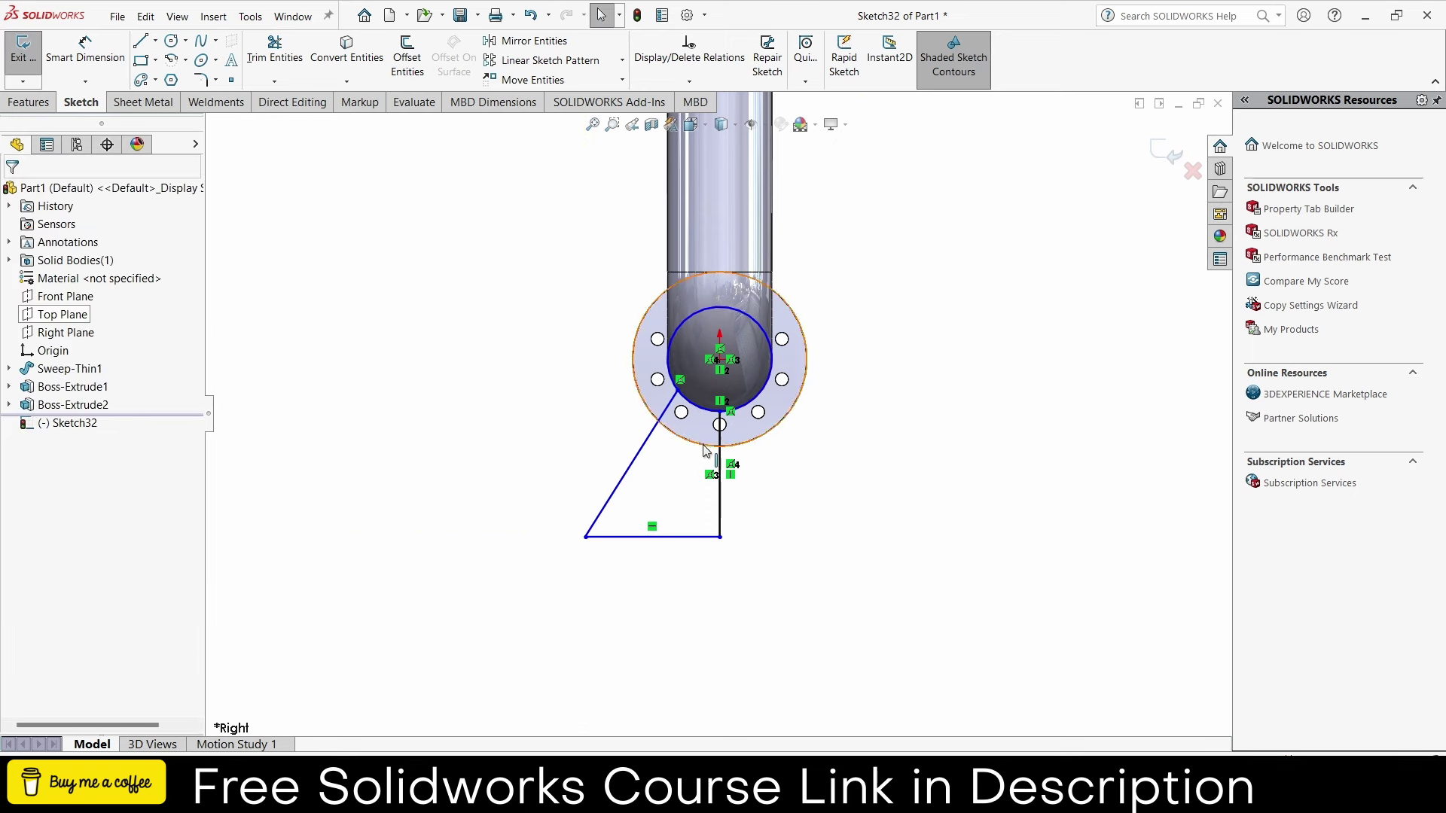
{"action": "scroll", "coordinate": [704, 450], "scroll_direction": "up", "scroll_amount": 2}
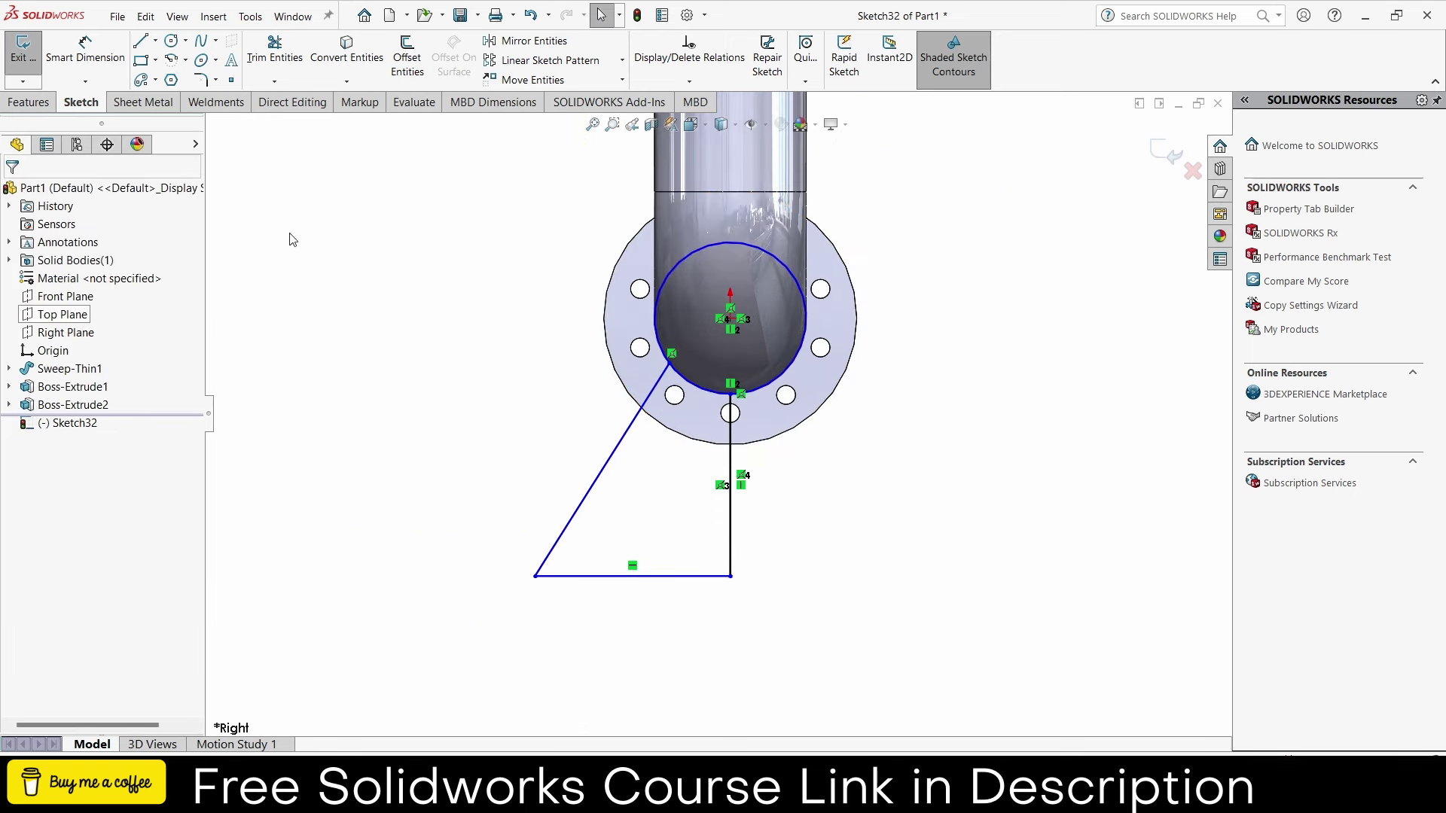
{"action": "left_click", "coordinate": [85, 51]}
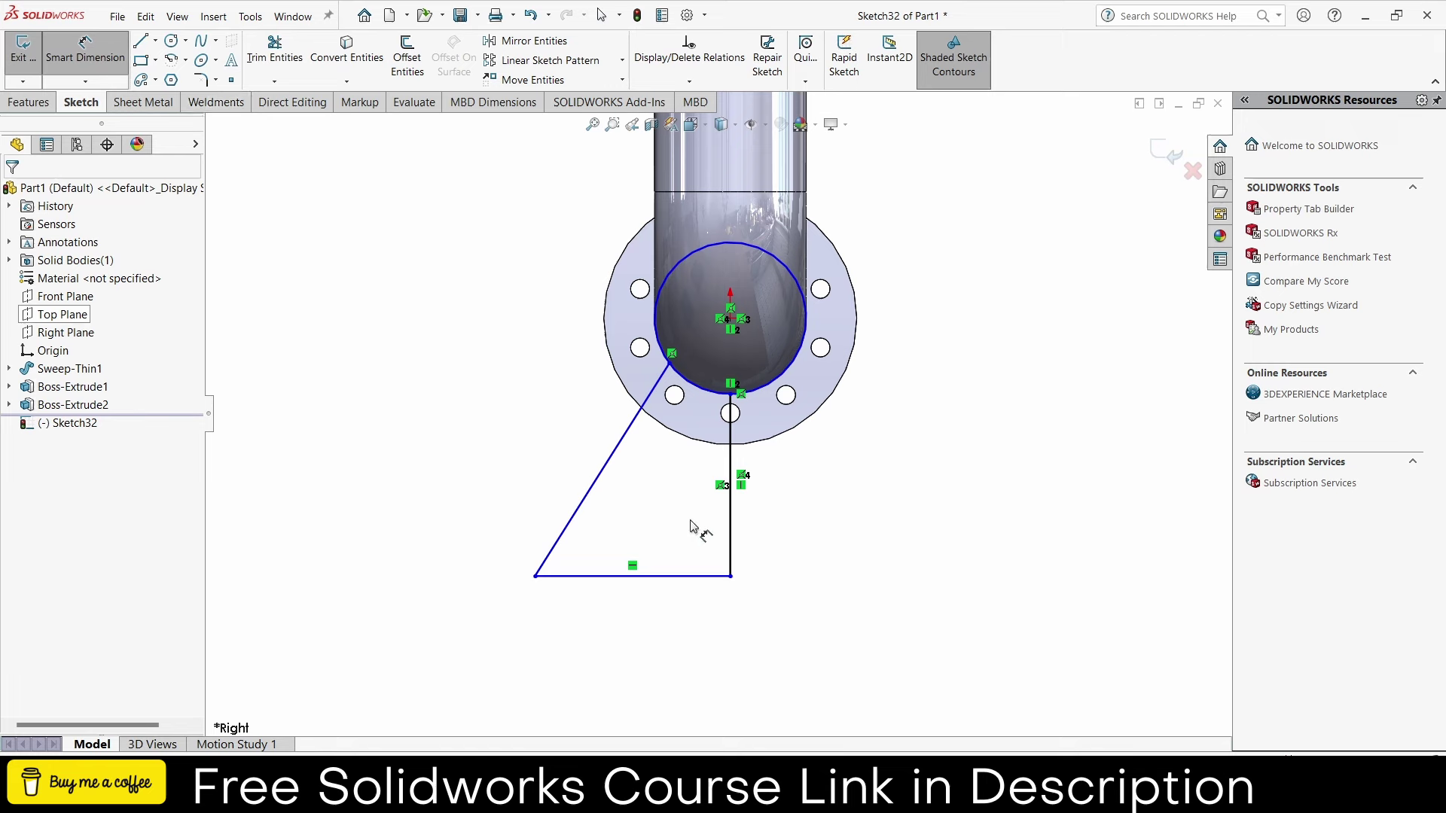
- Dimension the bottom line to 120 and the circle diameter to 120
{"action": "left_click", "coordinate": [693, 576]}
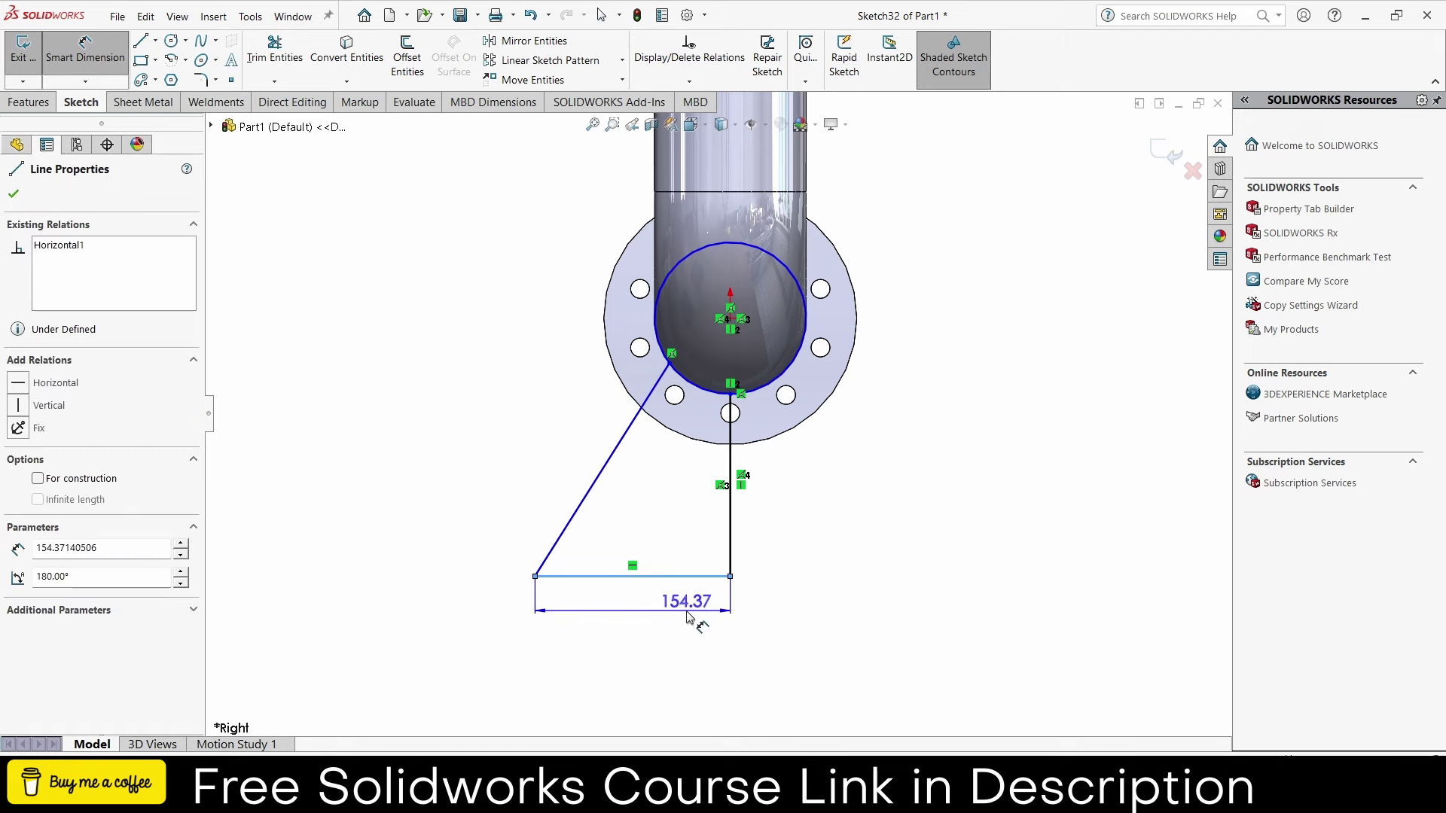
{"action": "left_click", "coordinate": [688, 618]}
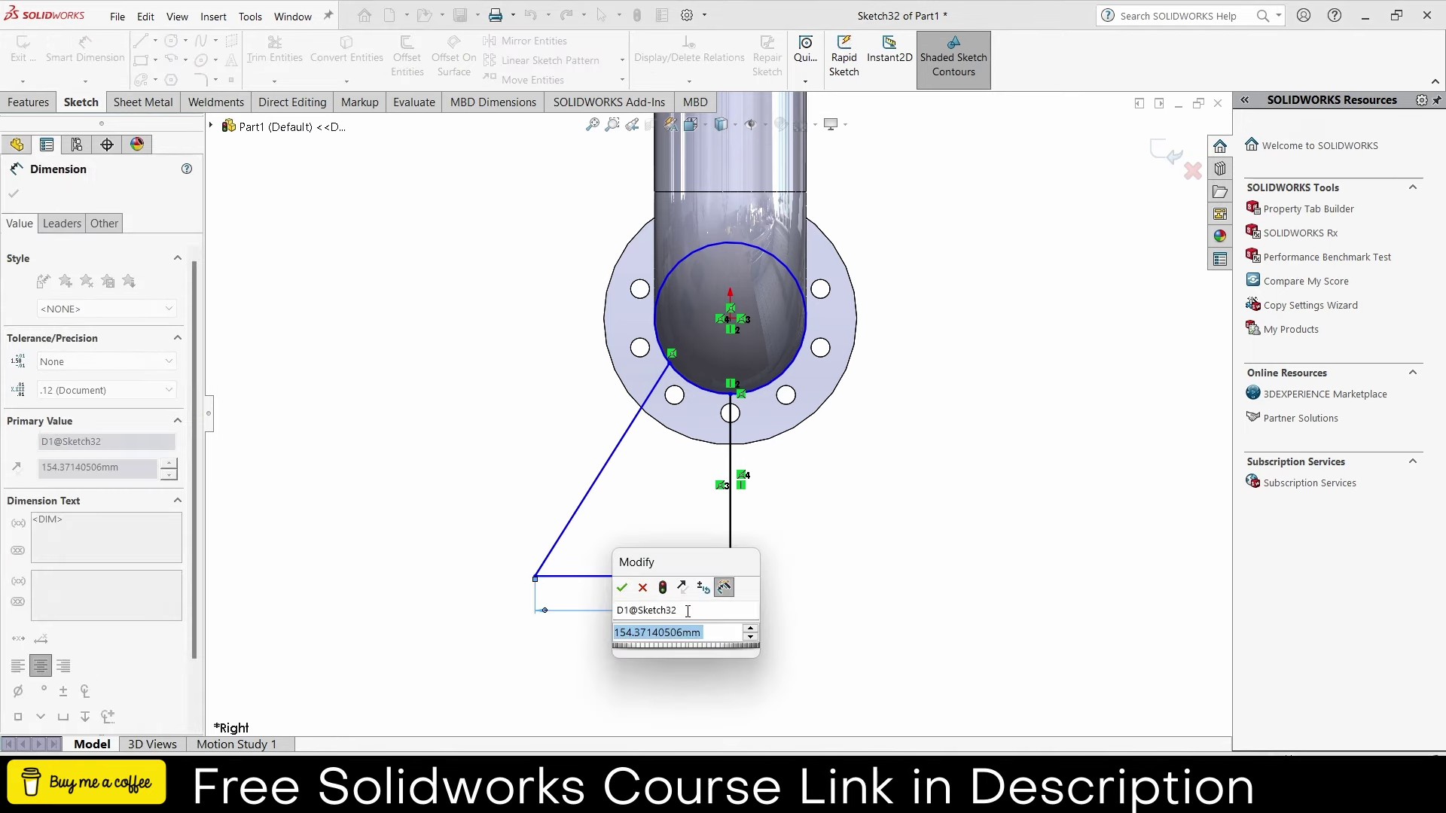
{"action": "type", "text": "120"}
{"action": "key", "text": "Return"}
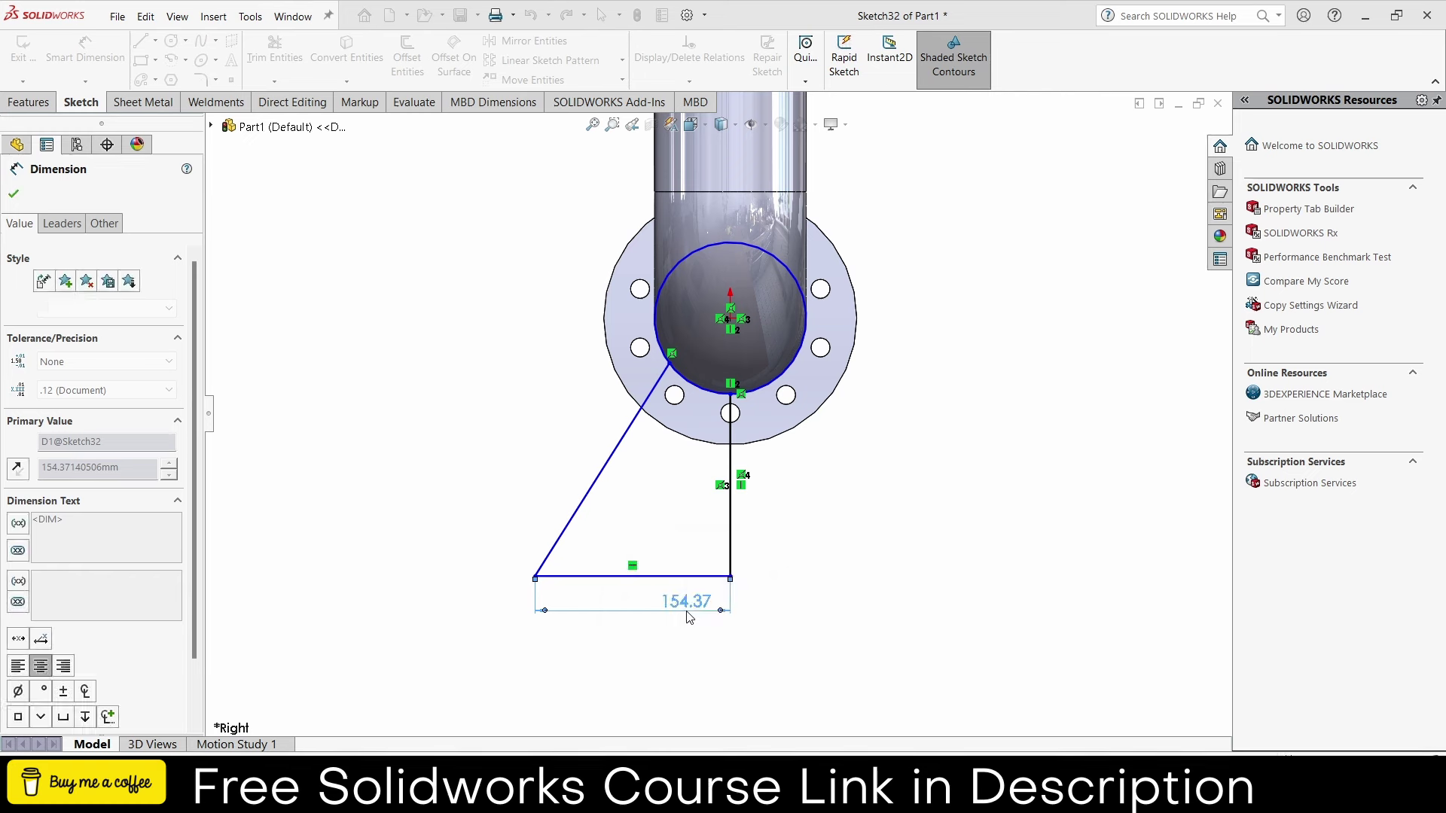
{"action": "left_click", "coordinate": [795, 303]}
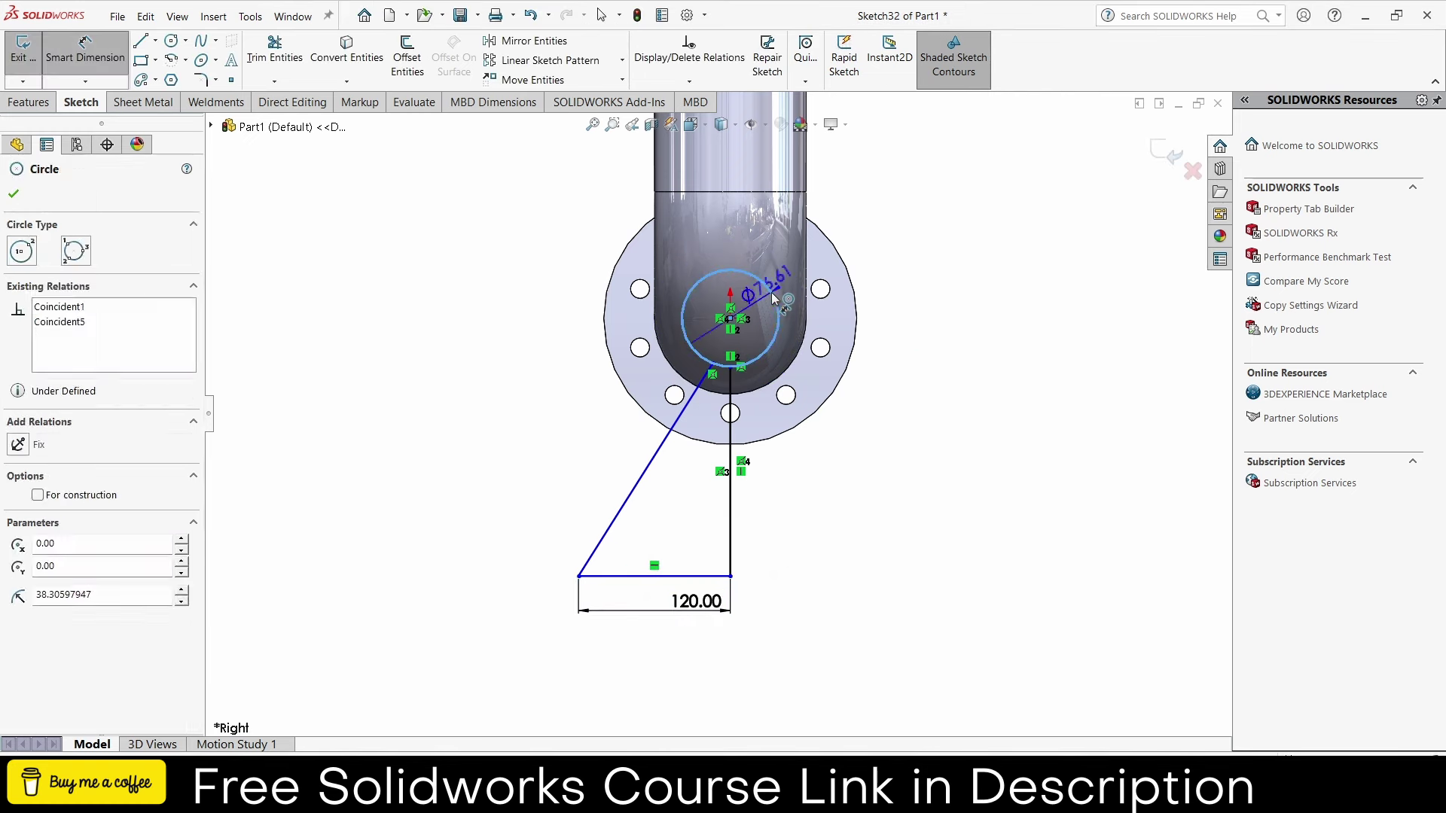
{"action": "left_click", "coordinate": [979, 312]}
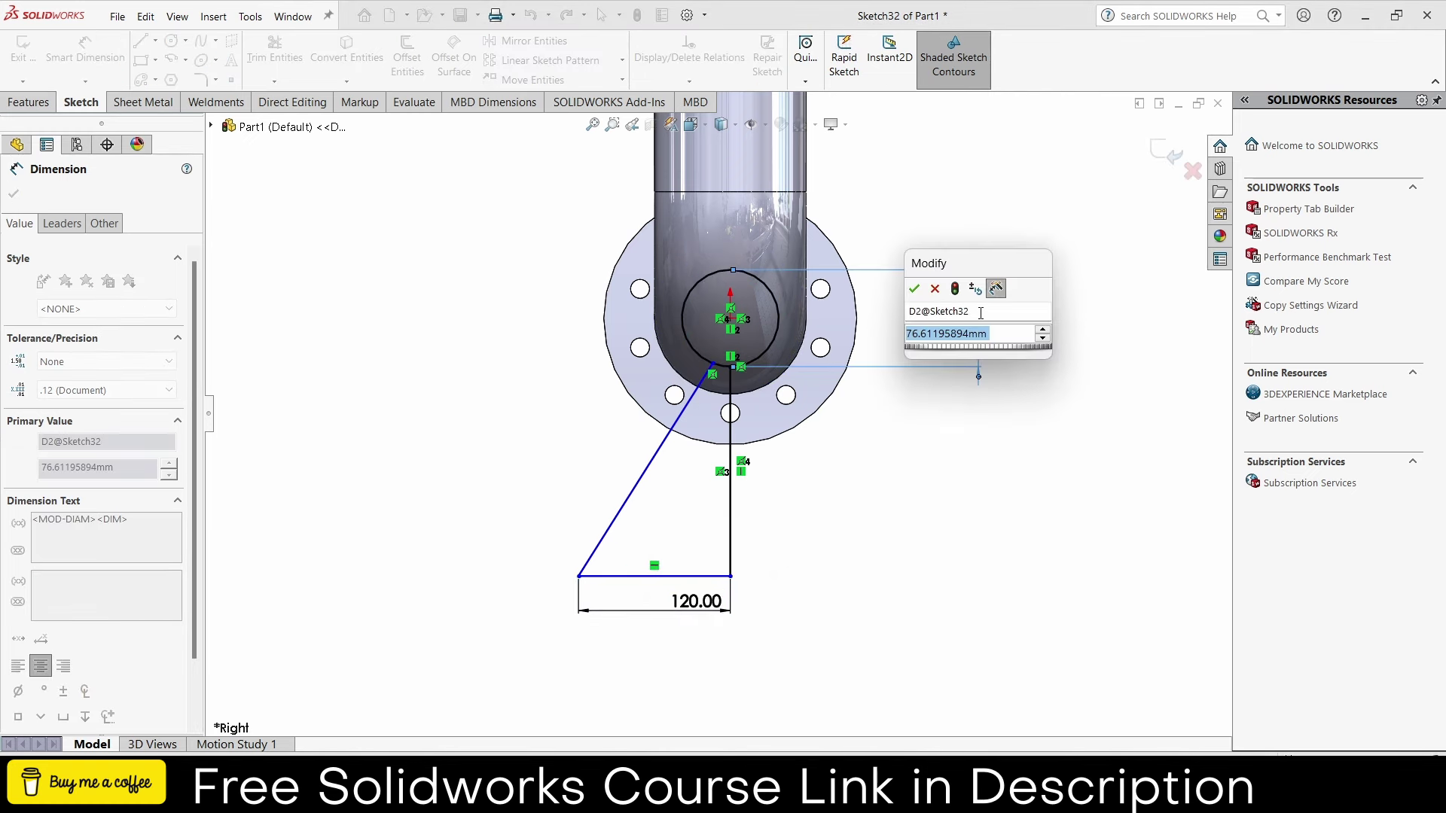
{"action": "type", "text": "120"}
{"action": "key", "text": "Return"}
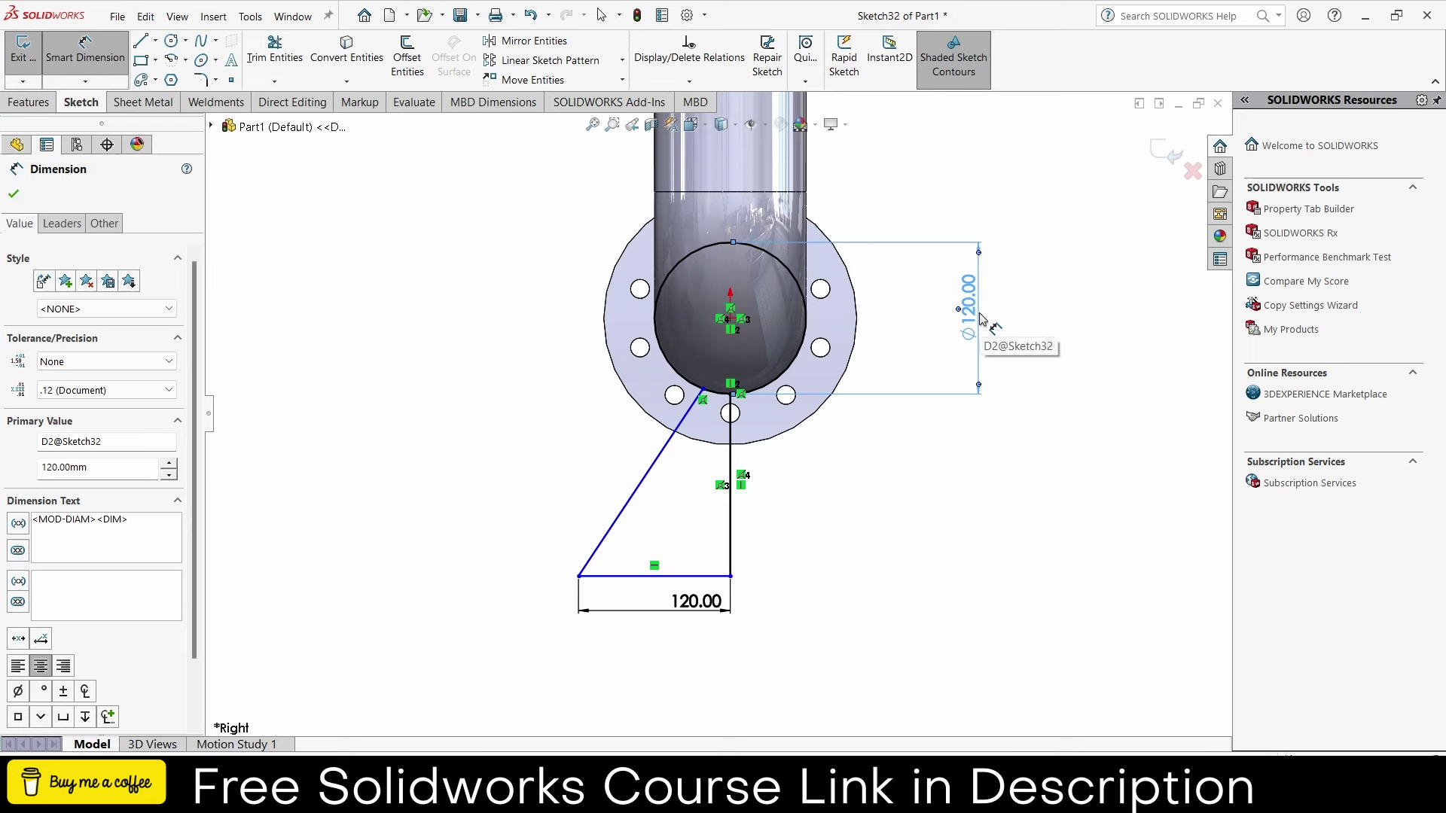
- Set the slanted line's top end 50 from the centre and the vertical line to 100
{"action": "left_click", "coordinate": [702, 390]}
{"action": "left_click", "coordinate": [731, 319]}
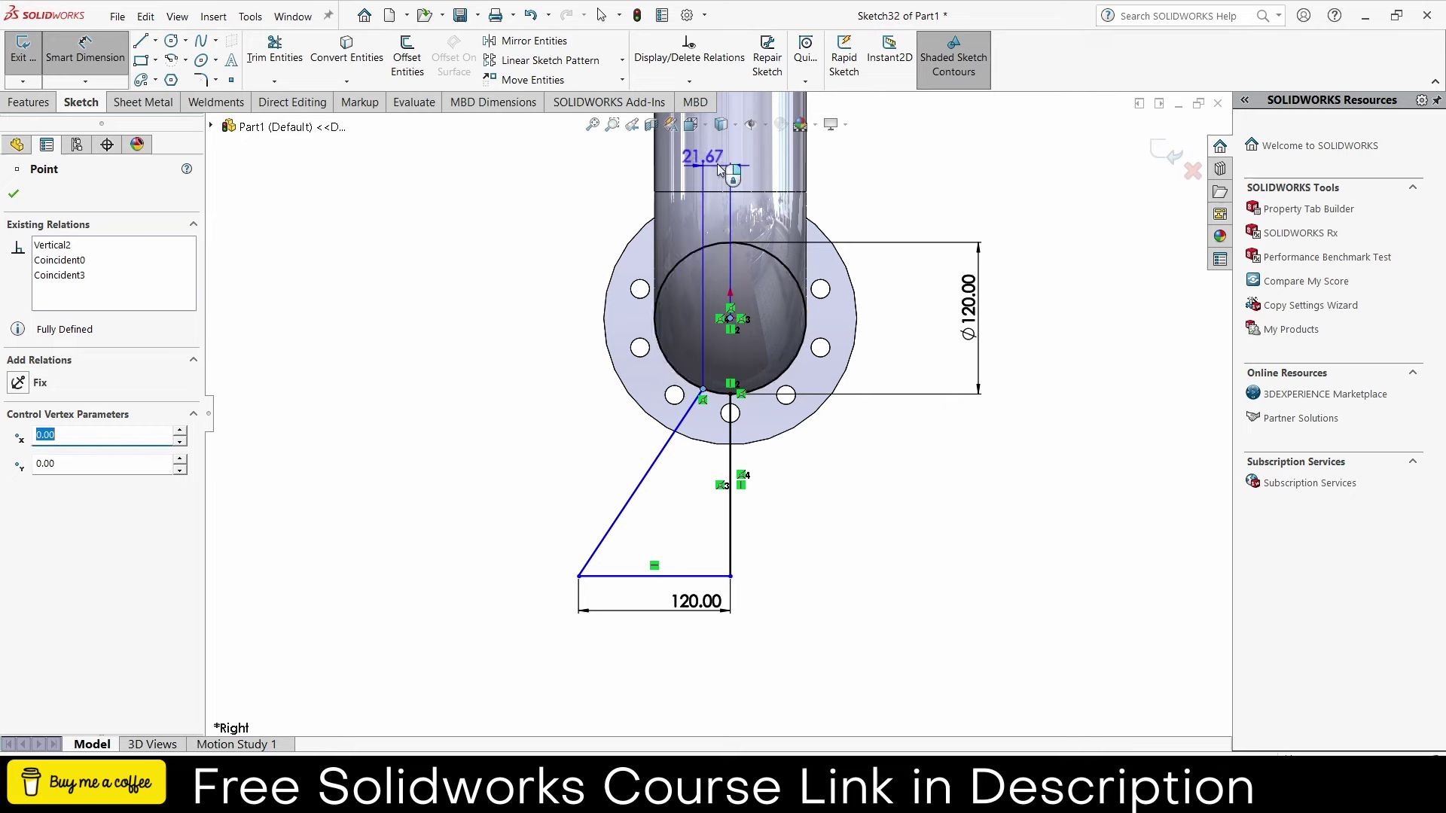
{"action": "left_click", "coordinate": [718, 157]}
{"action": "type", "text": "50"}
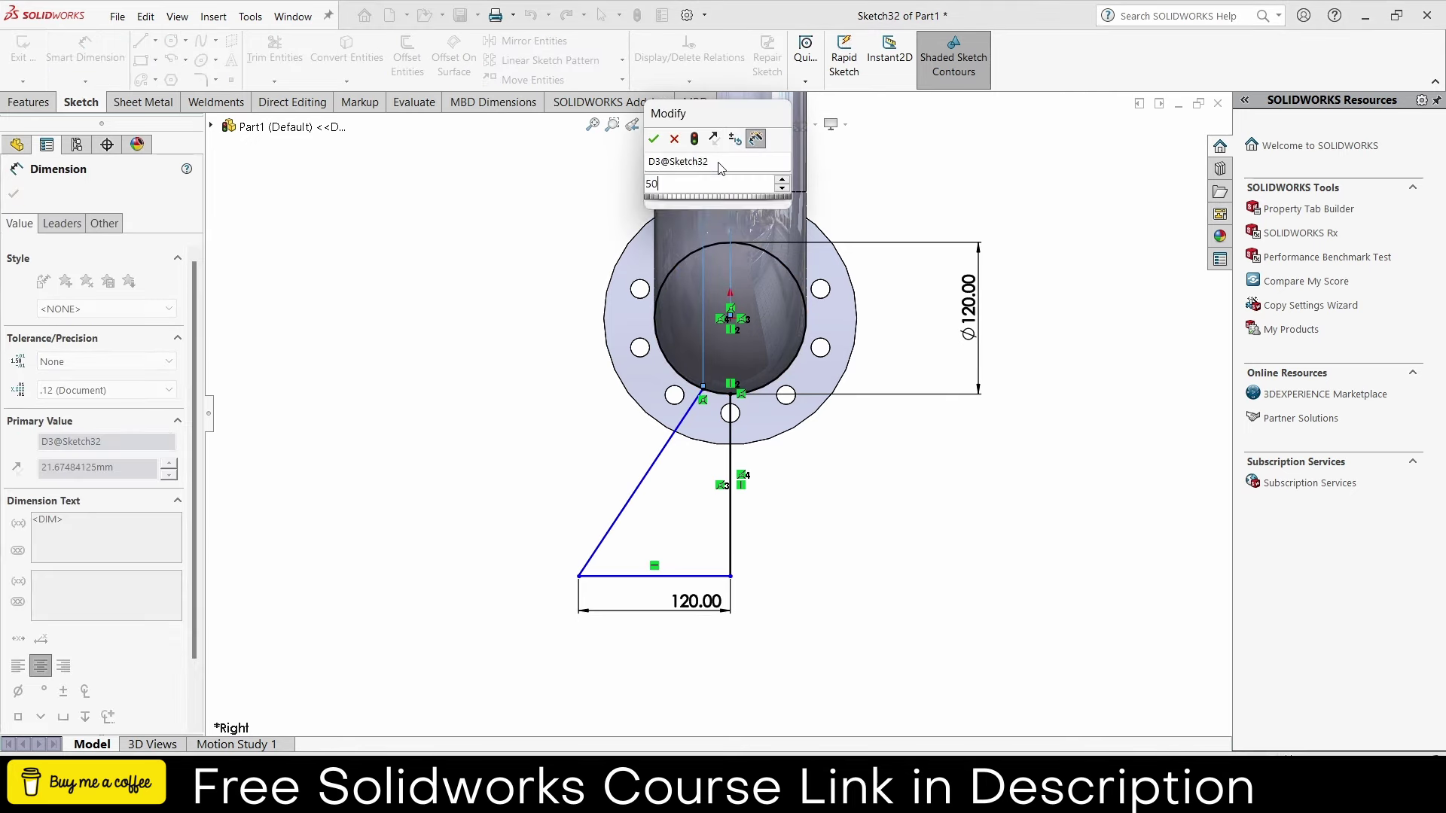
{"action": "key", "text": "Return"}
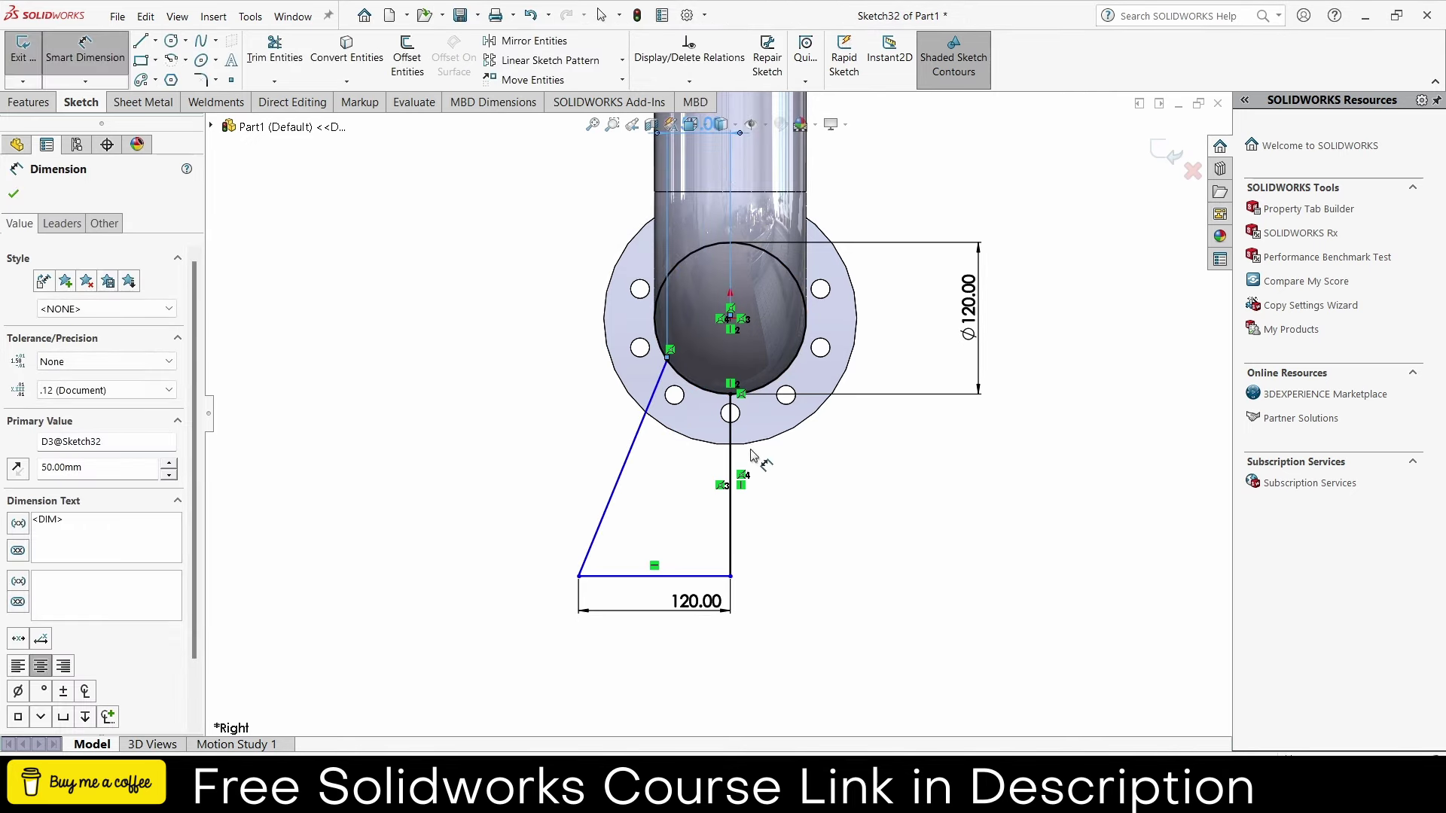
{"action": "left_click", "coordinate": [730, 452]}
{"action": "left_click", "coordinate": [849, 452]}
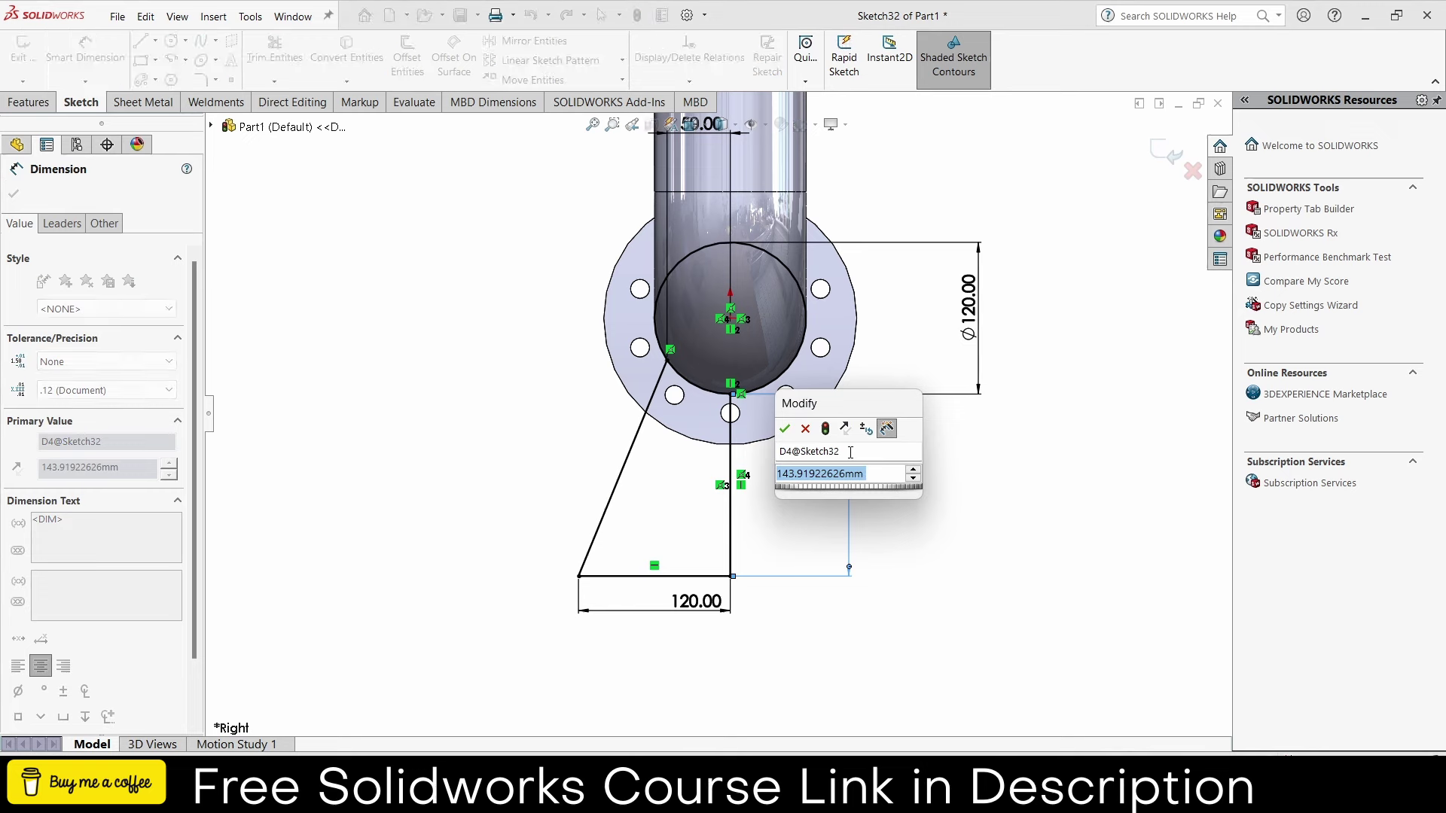
{"action": "type", "text": "100"}
{"action": "key", "text": "Return"}
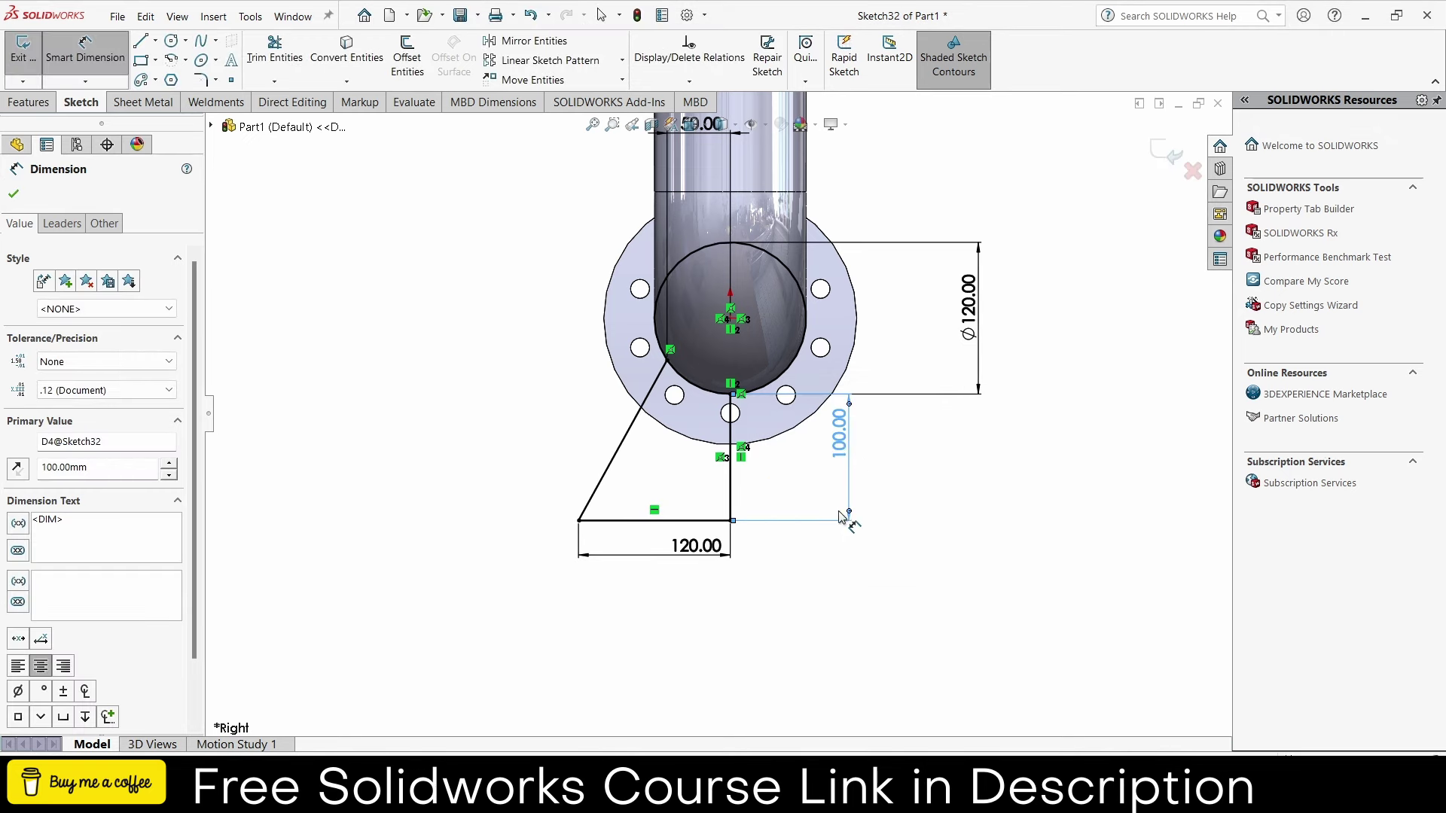
- Make the vertical line a centreline and mirror the slanted and bottom lines about it
{"action": "left_click", "coordinate": [13, 194]}
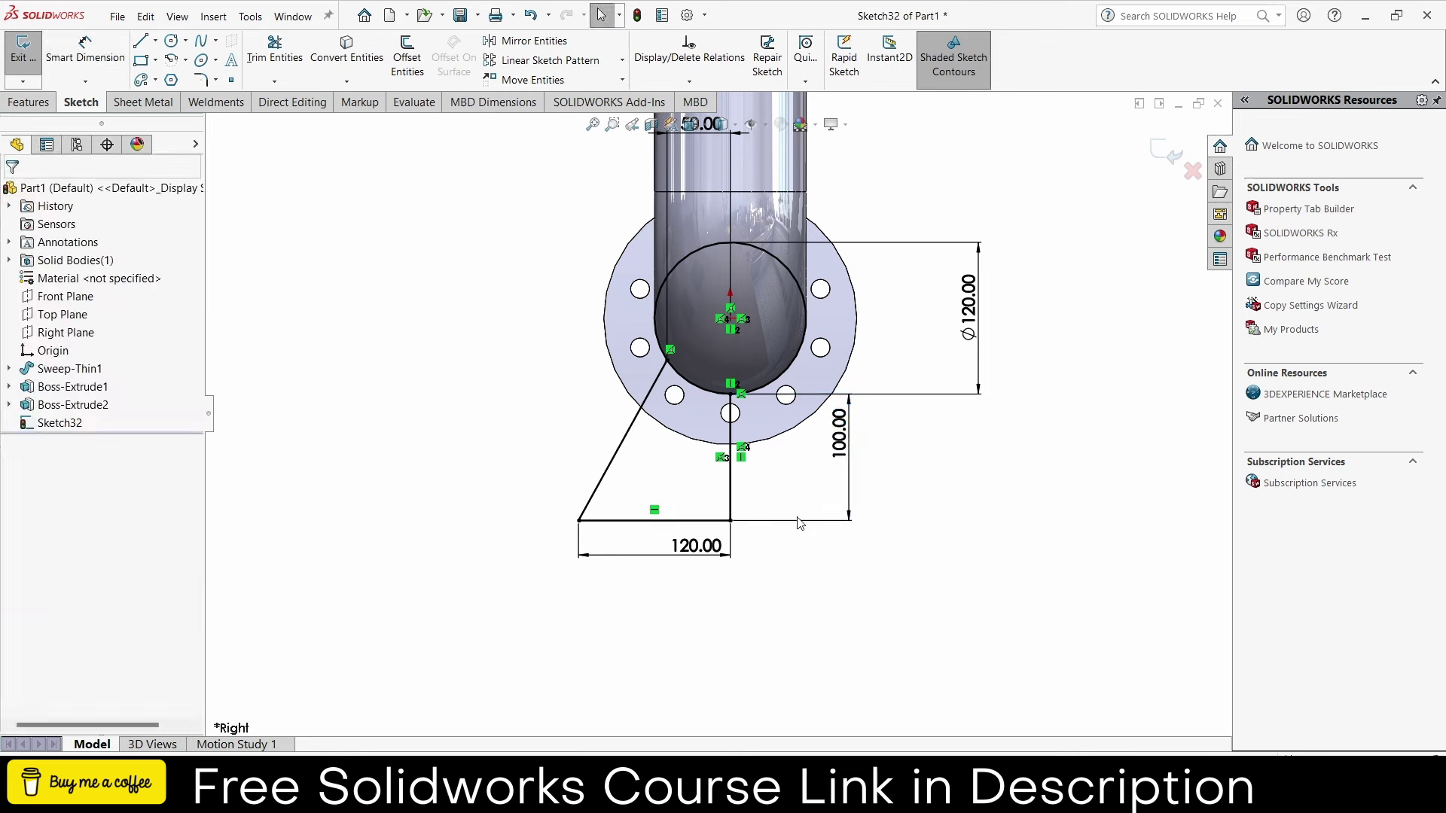
{"action": "left_click", "coordinate": [729, 494]}
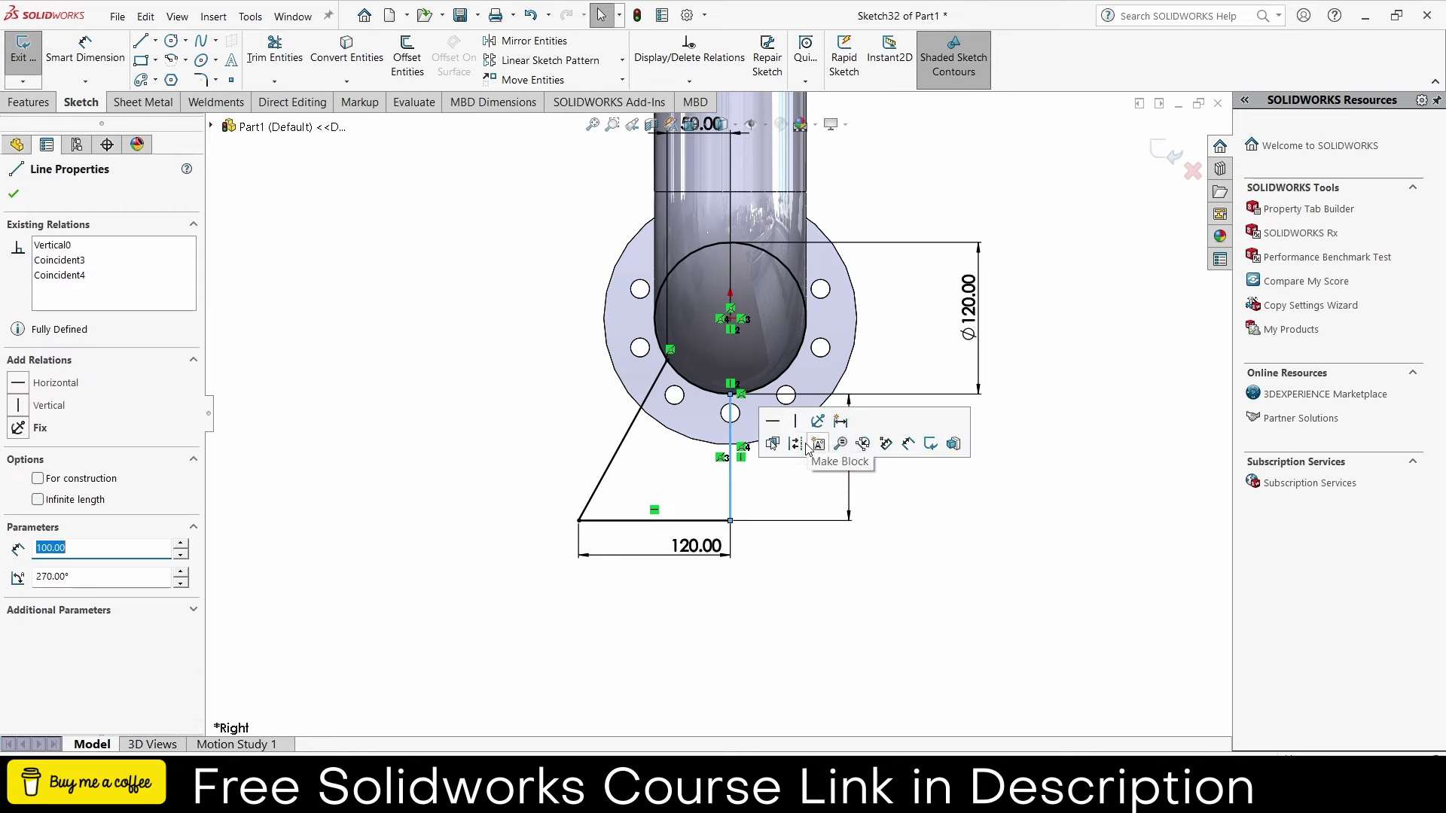
{"action": "left_click", "coordinate": [904, 482]}
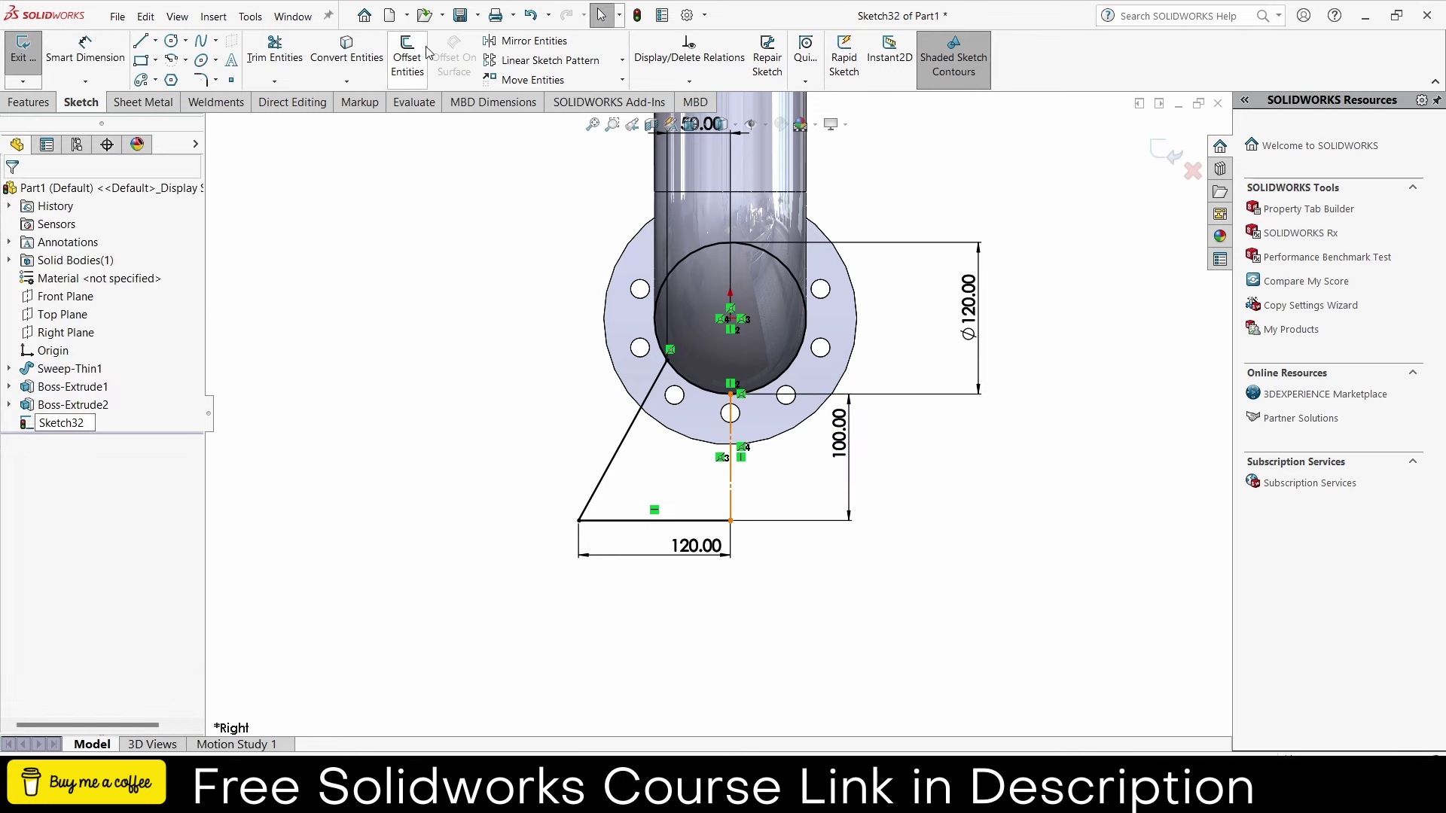
{"action": "left_click", "coordinate": [527, 41]}
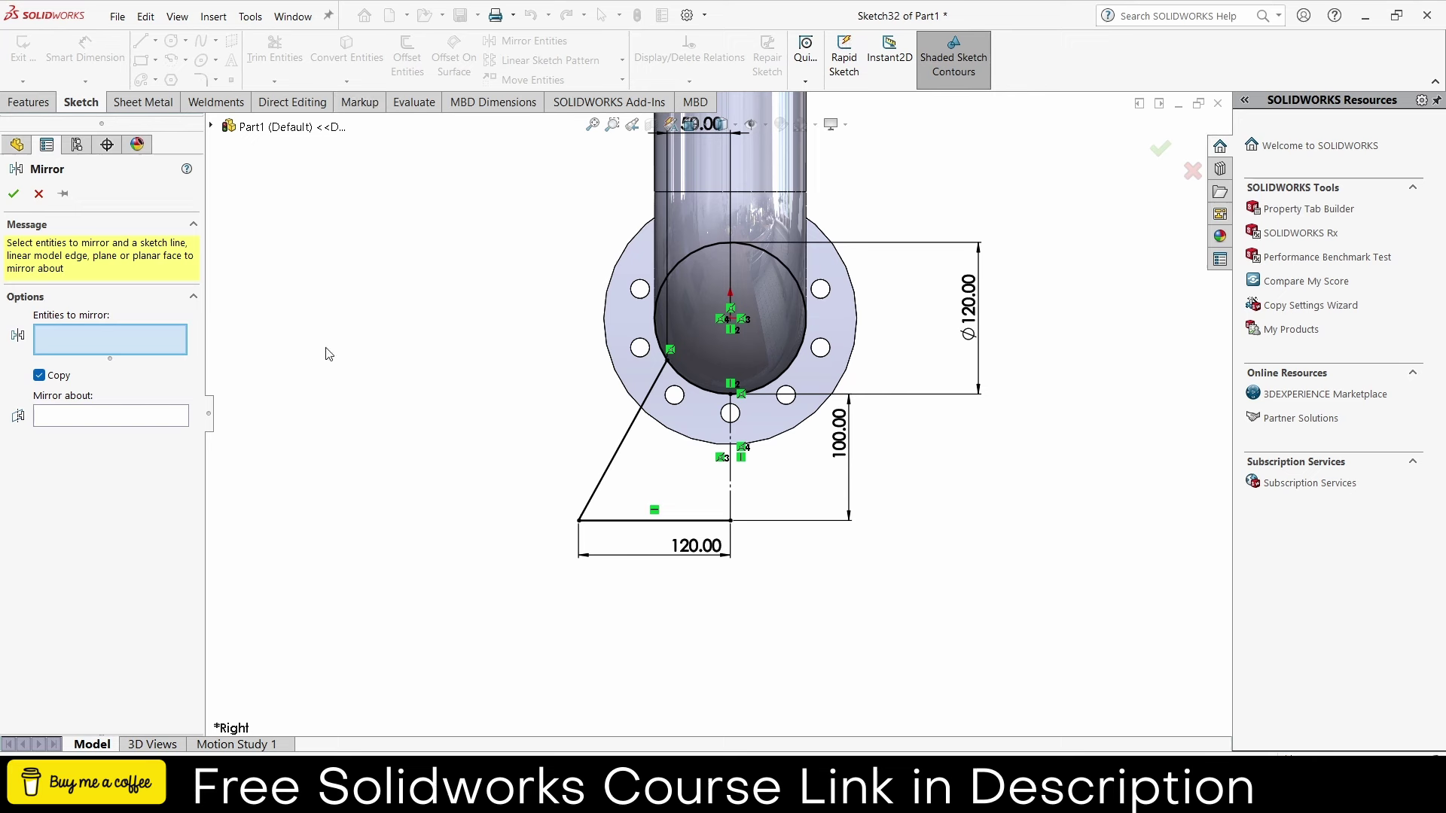
{"action": "left_click", "coordinate": [627, 438]}
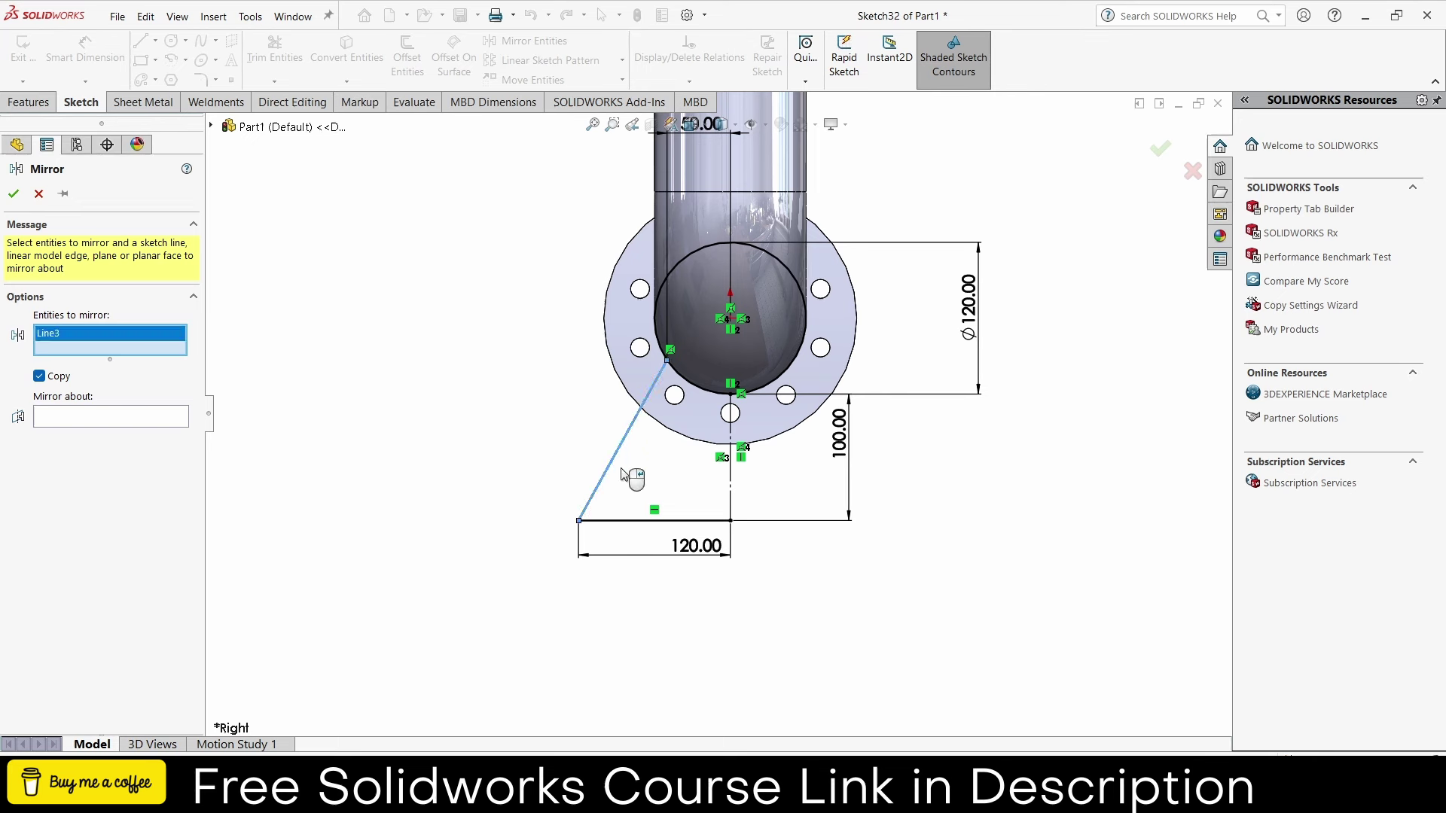
{"action": "left_click", "coordinate": [630, 527]}
{"action": "left_click", "coordinate": [147, 431]}
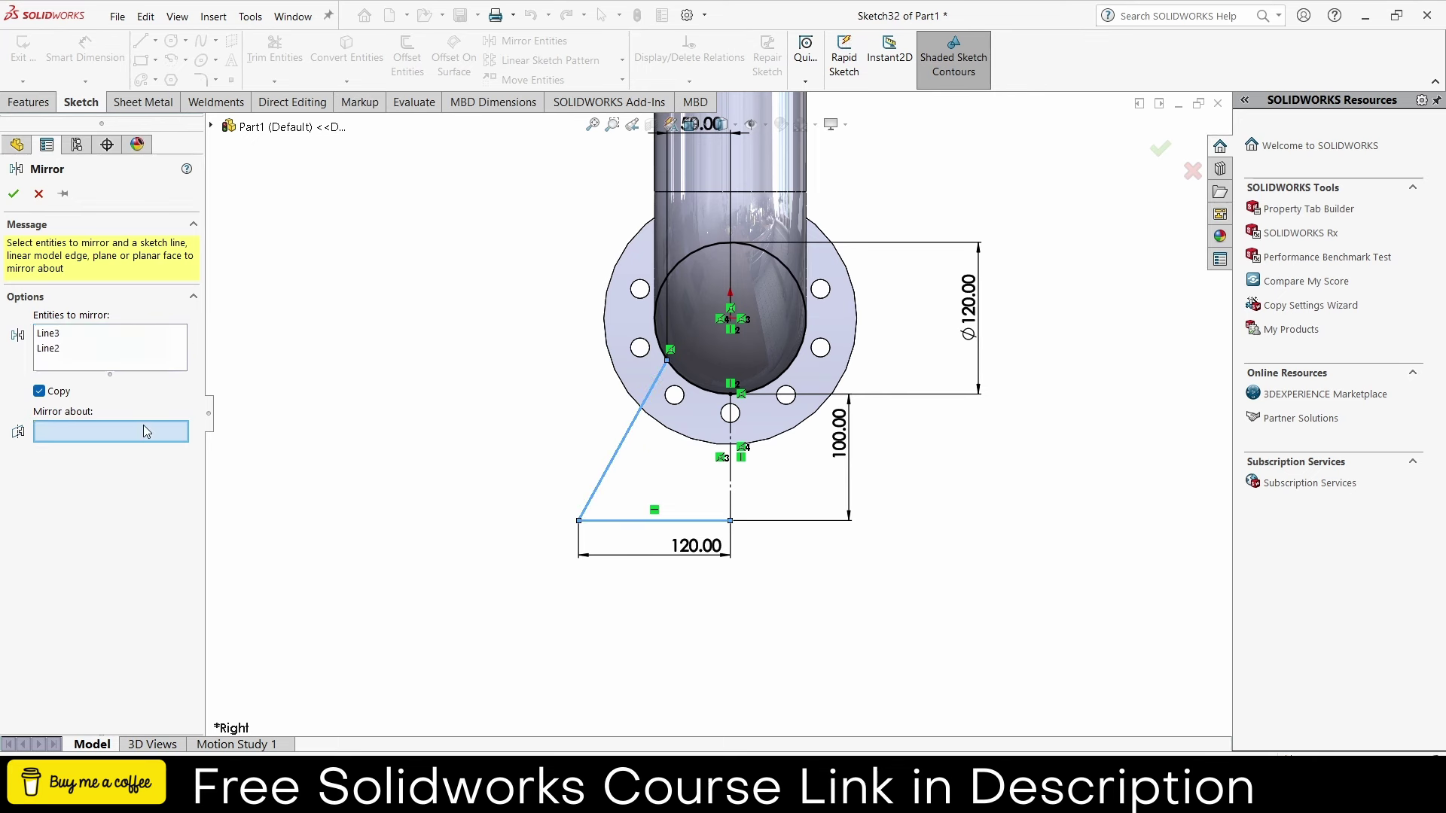
{"action": "left_click", "coordinate": [731, 497]}
{"action": "left_click", "coordinate": [13, 195]}
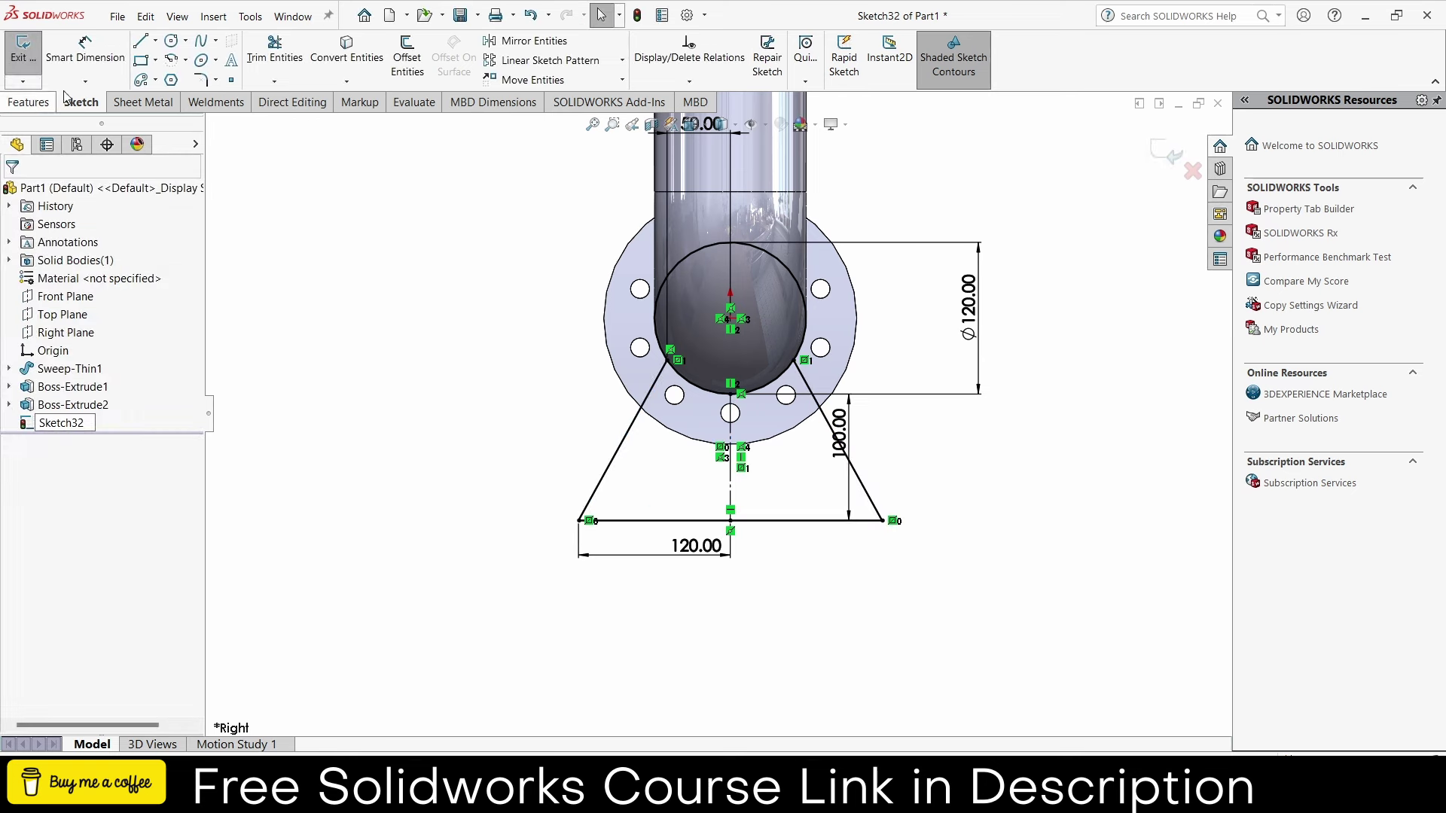
- Trim away the circle's upper arc
{"action": "left_click", "coordinate": [275, 51]}
{"action": "left_click_drag", "start_coordinate": [685, 275], "coordinate": [685, 280]}
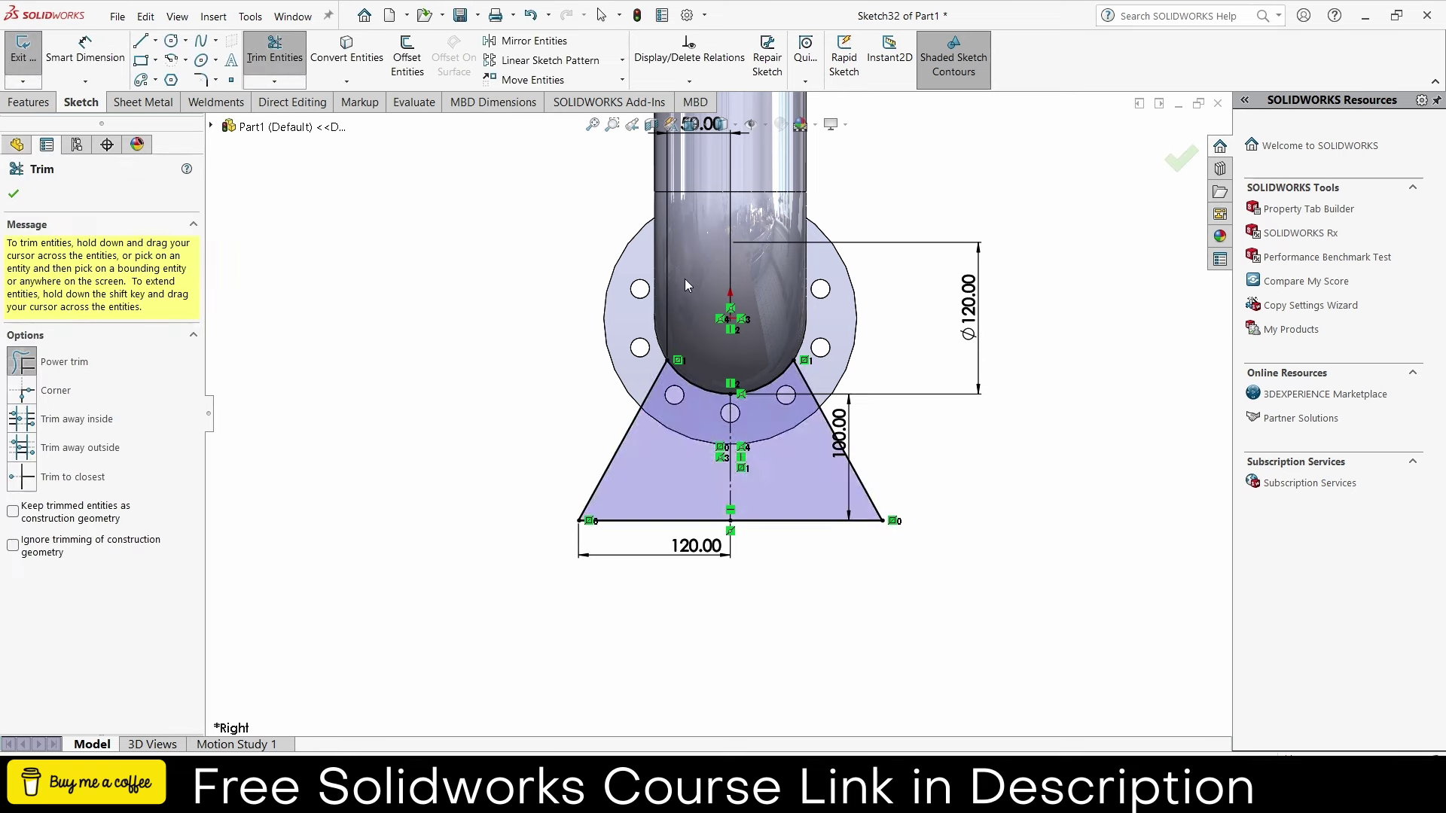
{"action": "left_click", "coordinate": [28, 101]}
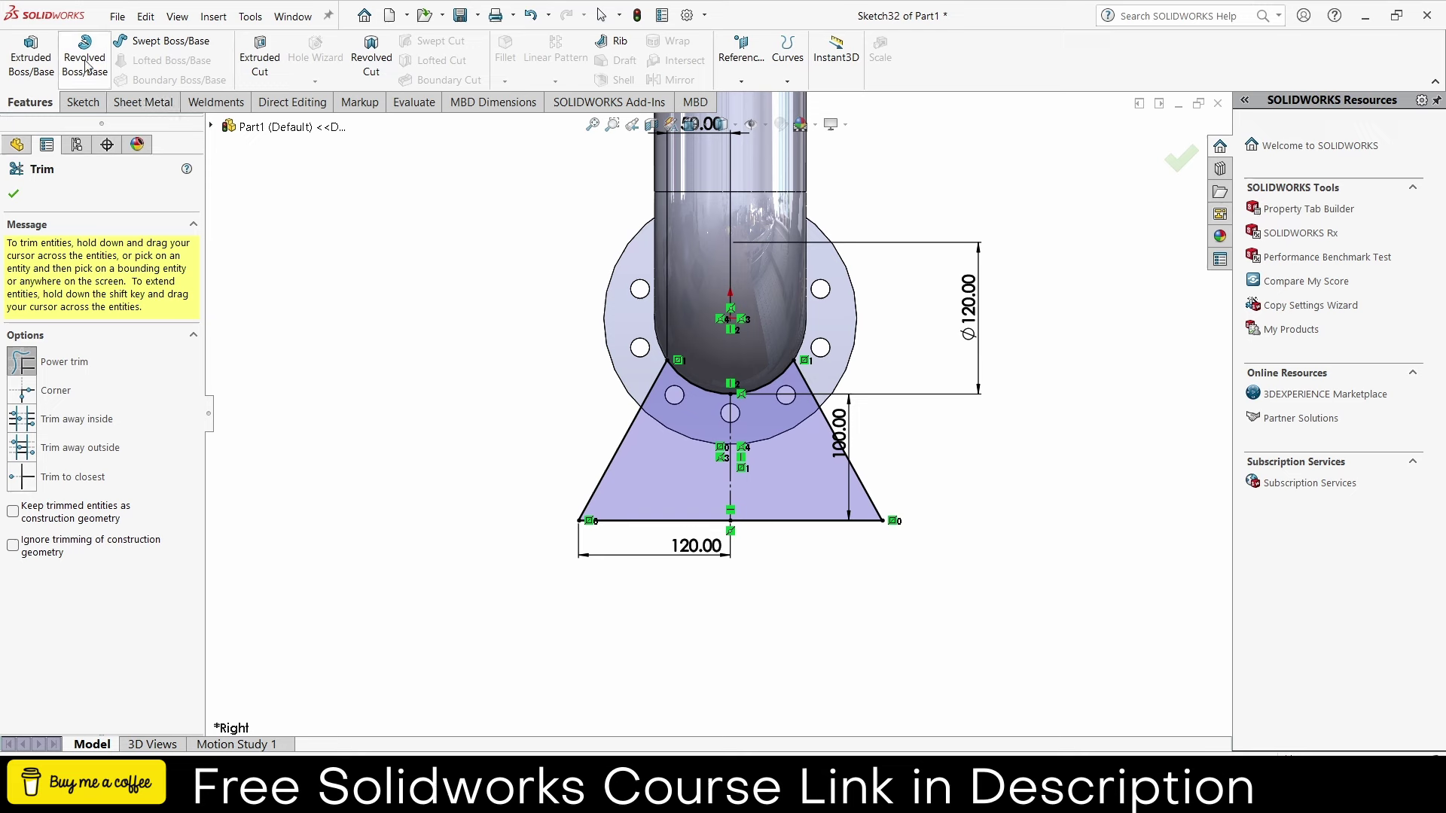
- Extrude the bracket profile 10 mm deep, starting at a 60 mm offset from the sketch plane
{"action": "left_click", "coordinate": [49, 58]}
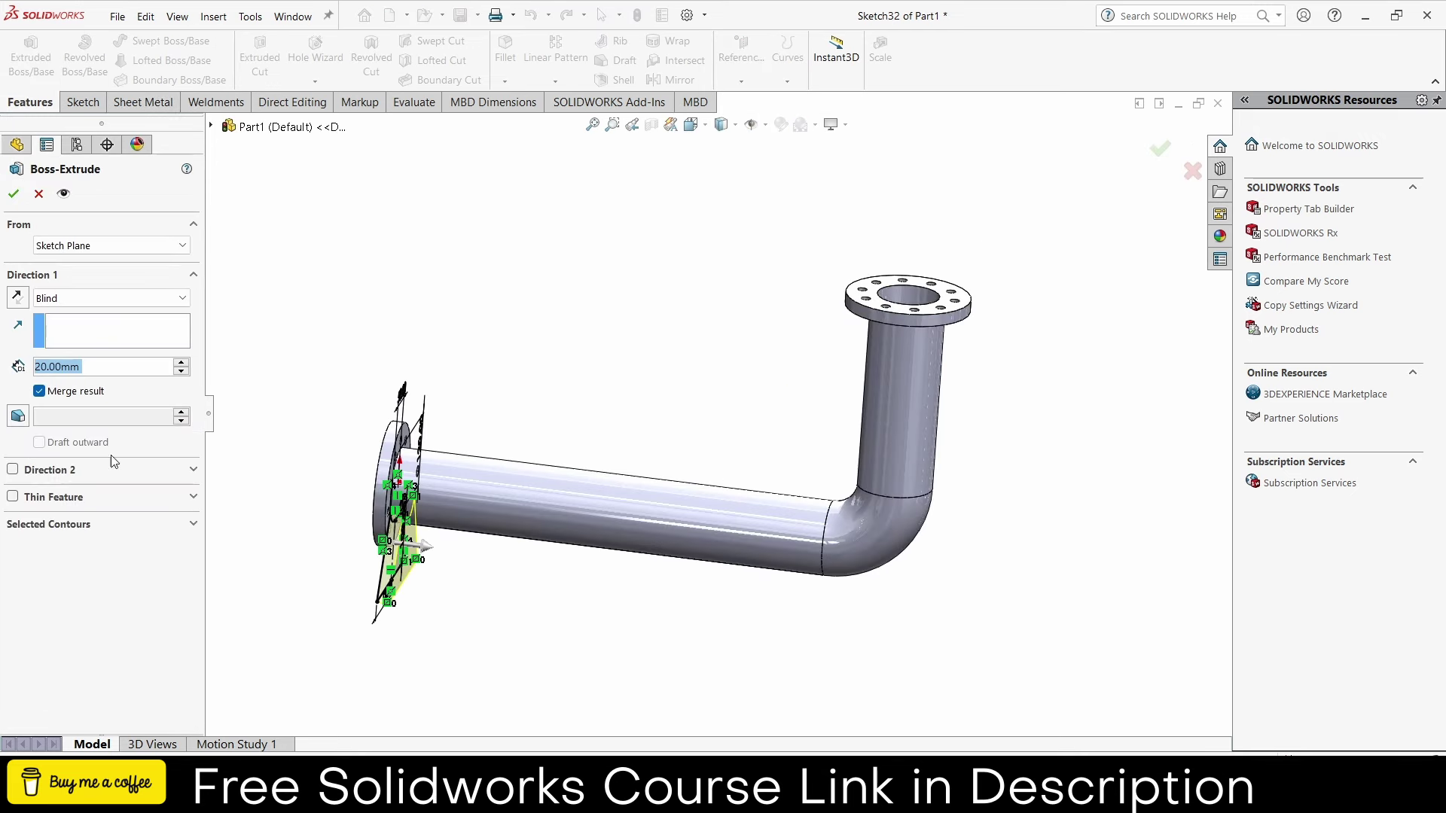
{"action": "left_click", "coordinate": [96, 249]}
{"action": "left_click", "coordinate": [102, 298]}
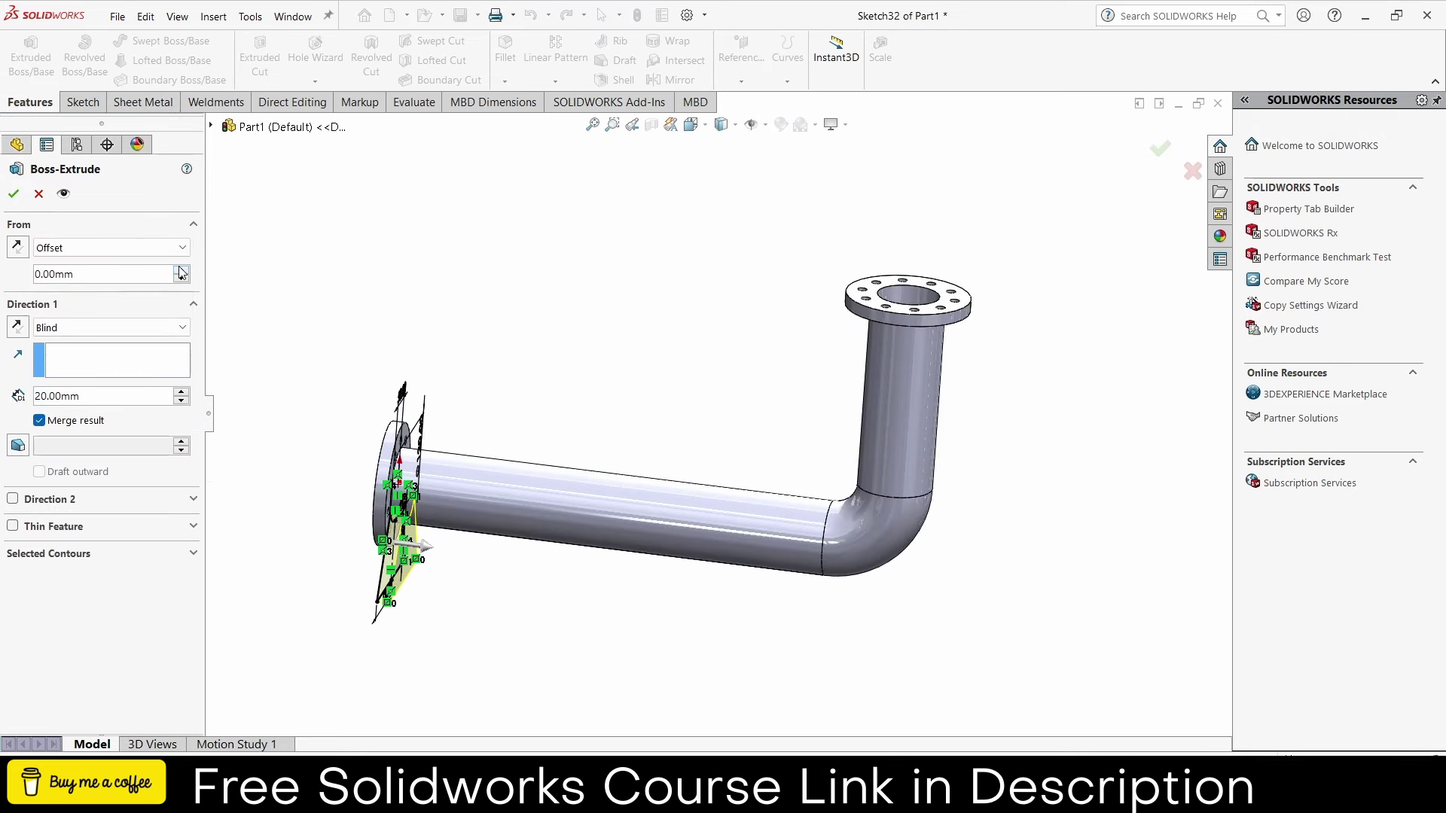
{"action": "left_click", "coordinate": [182, 271]}
{"action": "left_click", "coordinate": [182, 270]}
{"action": "left_click", "coordinate": [181, 270]}
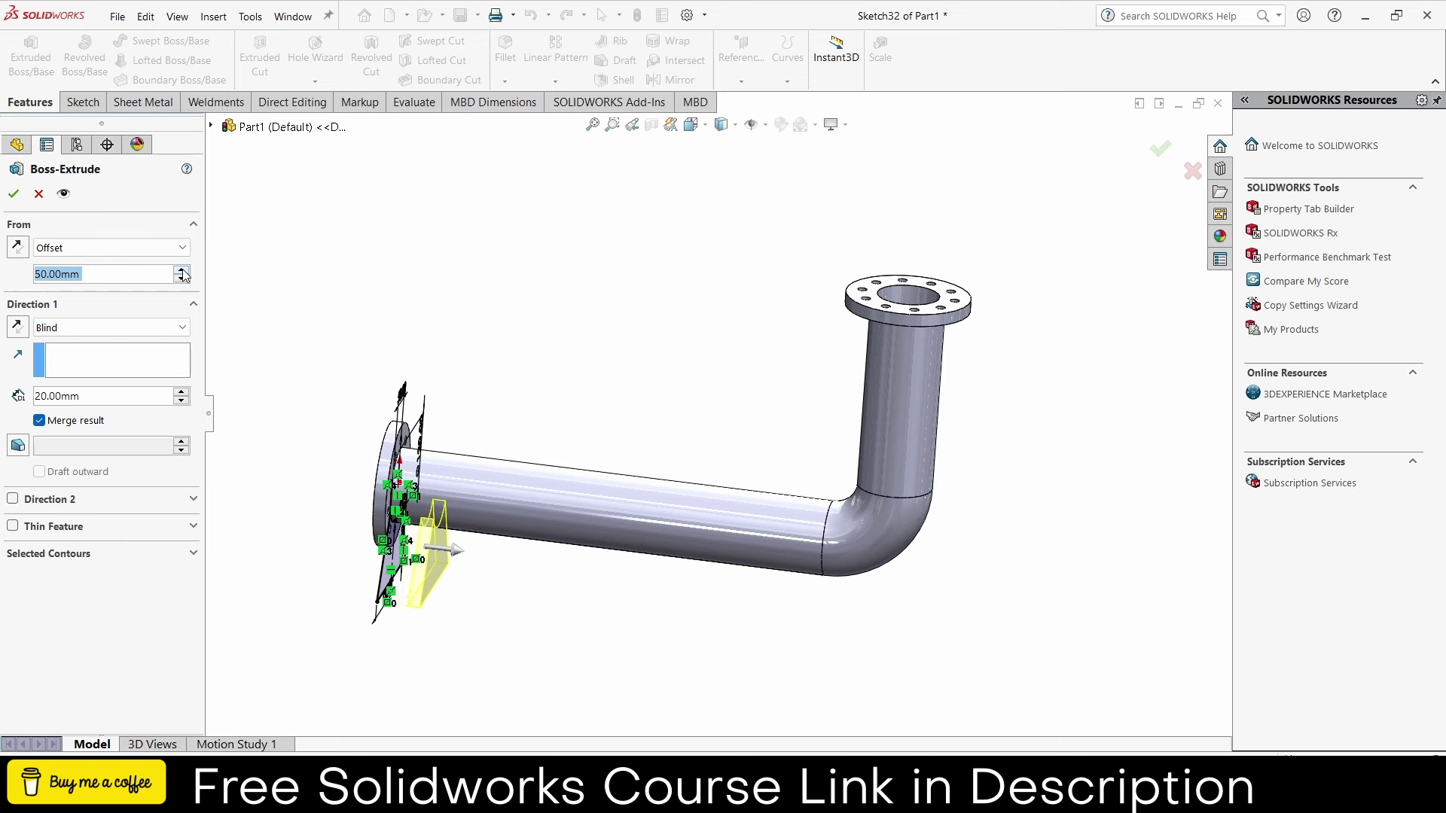
{"action": "left_click", "coordinate": [182, 270]}
{"action": "left_click", "coordinate": [126, 394]}
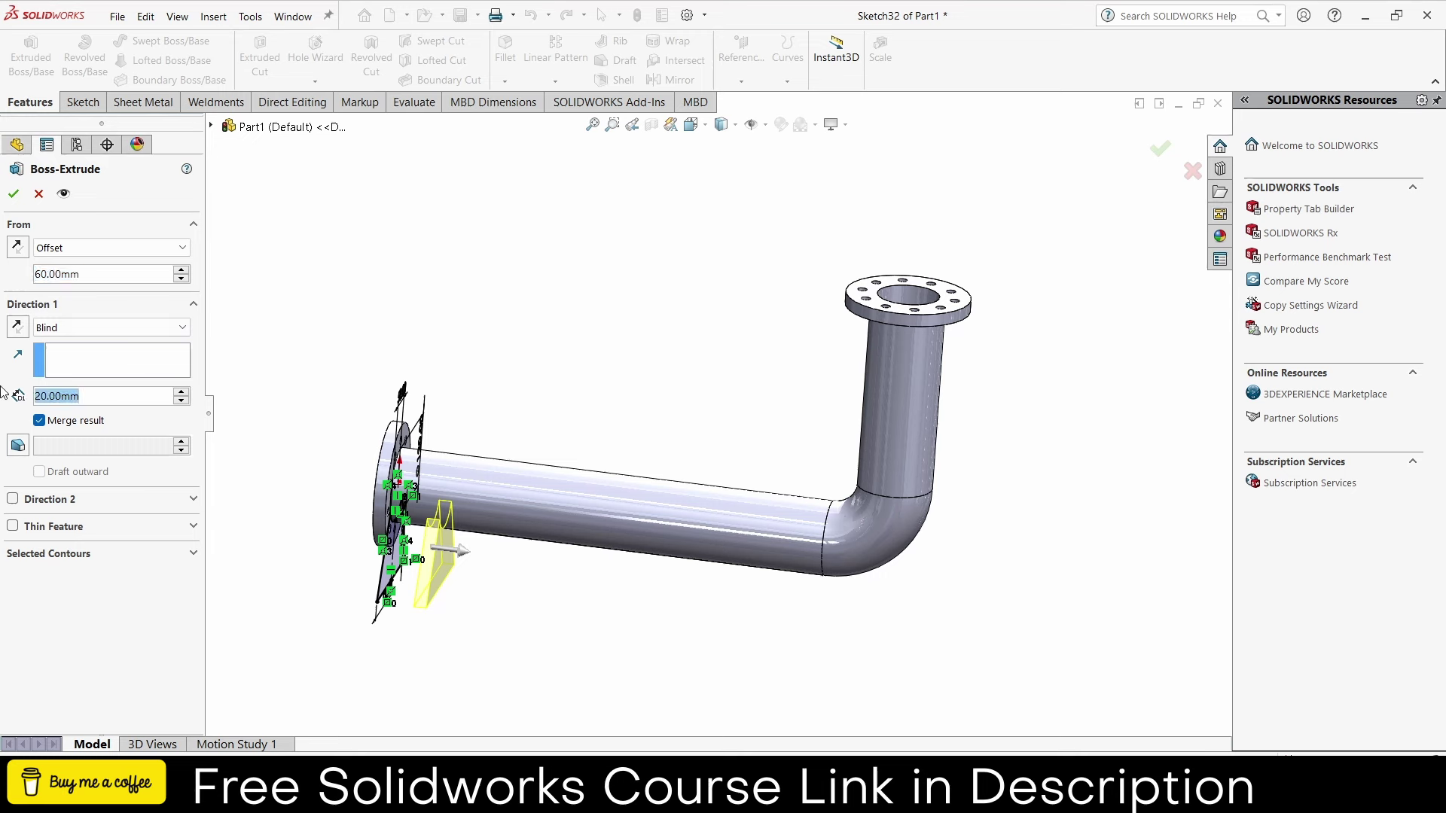
{"action": "type", "text": "10"}
{"action": "key", "text": "Return"}
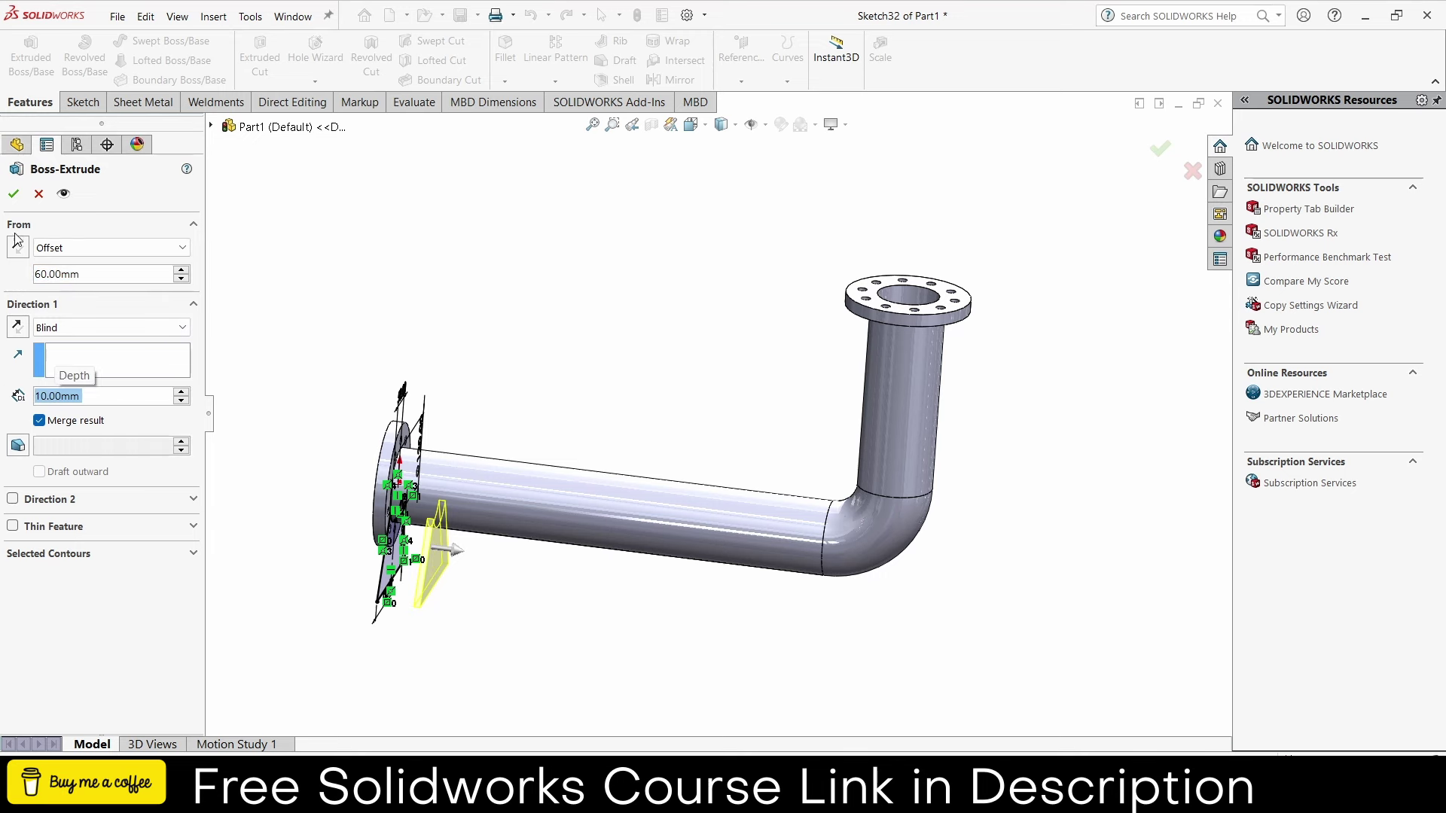
{"action": "left_click", "coordinate": [13, 197]}
{"action": "middle_click_drag", "start_coordinate": [555, 597], "coordinate": [489, 603]}
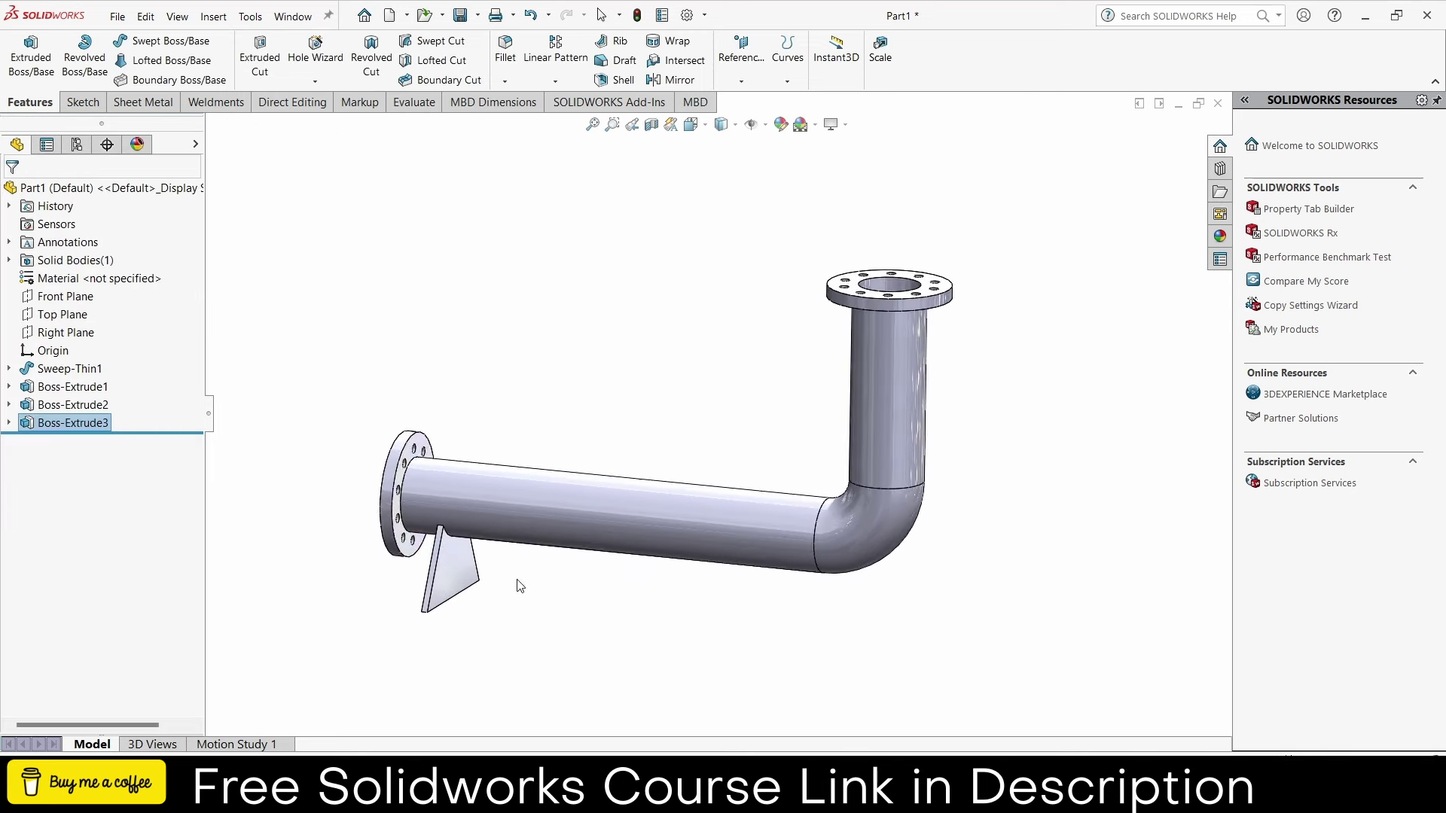
- On the Front Plane, draw a closed four-line gusset profile from the plate's bottom corner to the pipe
{"action": "left_click", "coordinate": [62, 298]}
{"action": "left_click", "coordinate": [69, 280]}
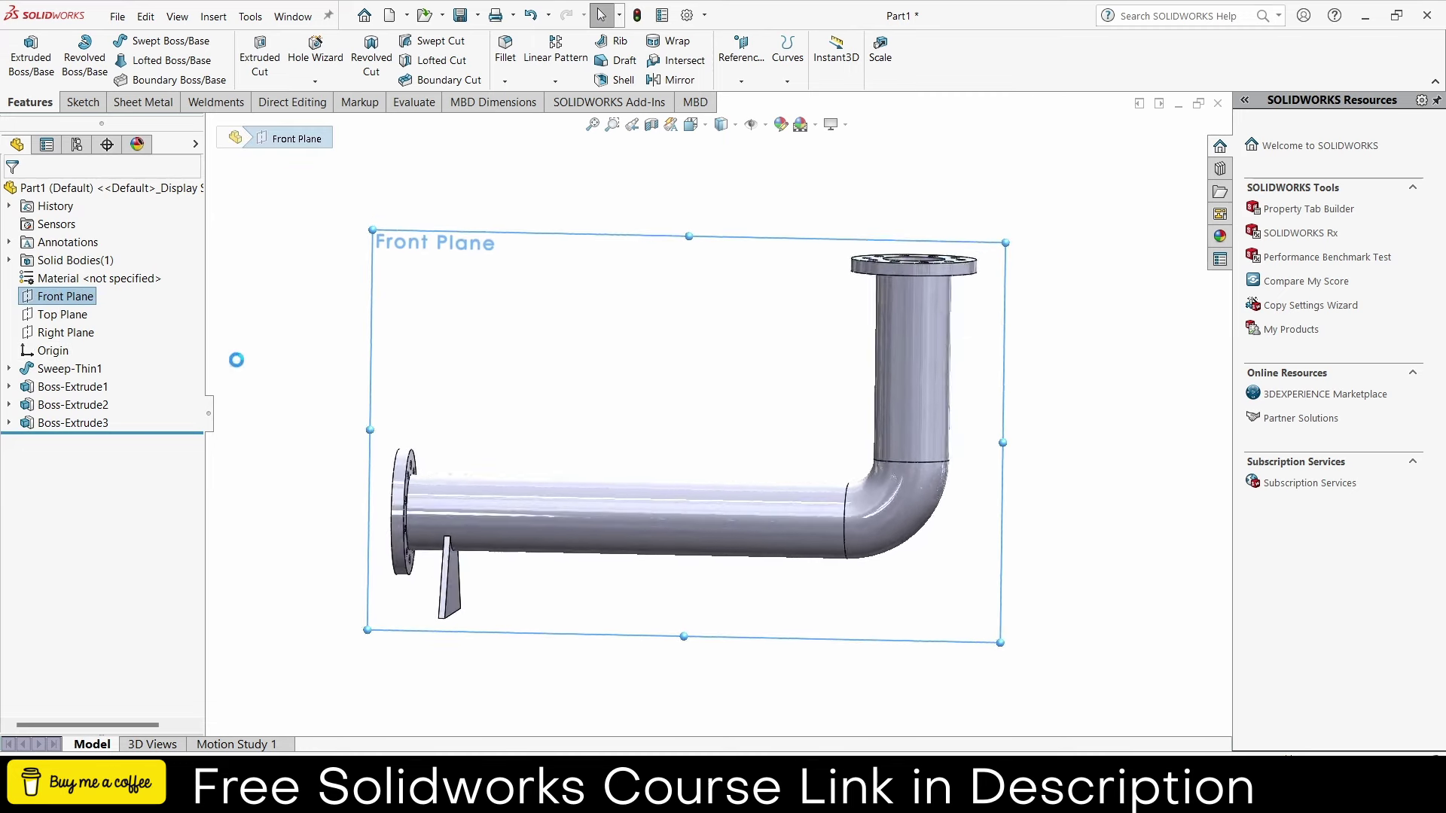
{"action": "scroll", "coordinate": [433, 629], "scroll_direction": "down", "scroll_amount": 3}
{"action": "scroll", "coordinate": [461, 600], "scroll_direction": "down", "scroll_amount": 1}
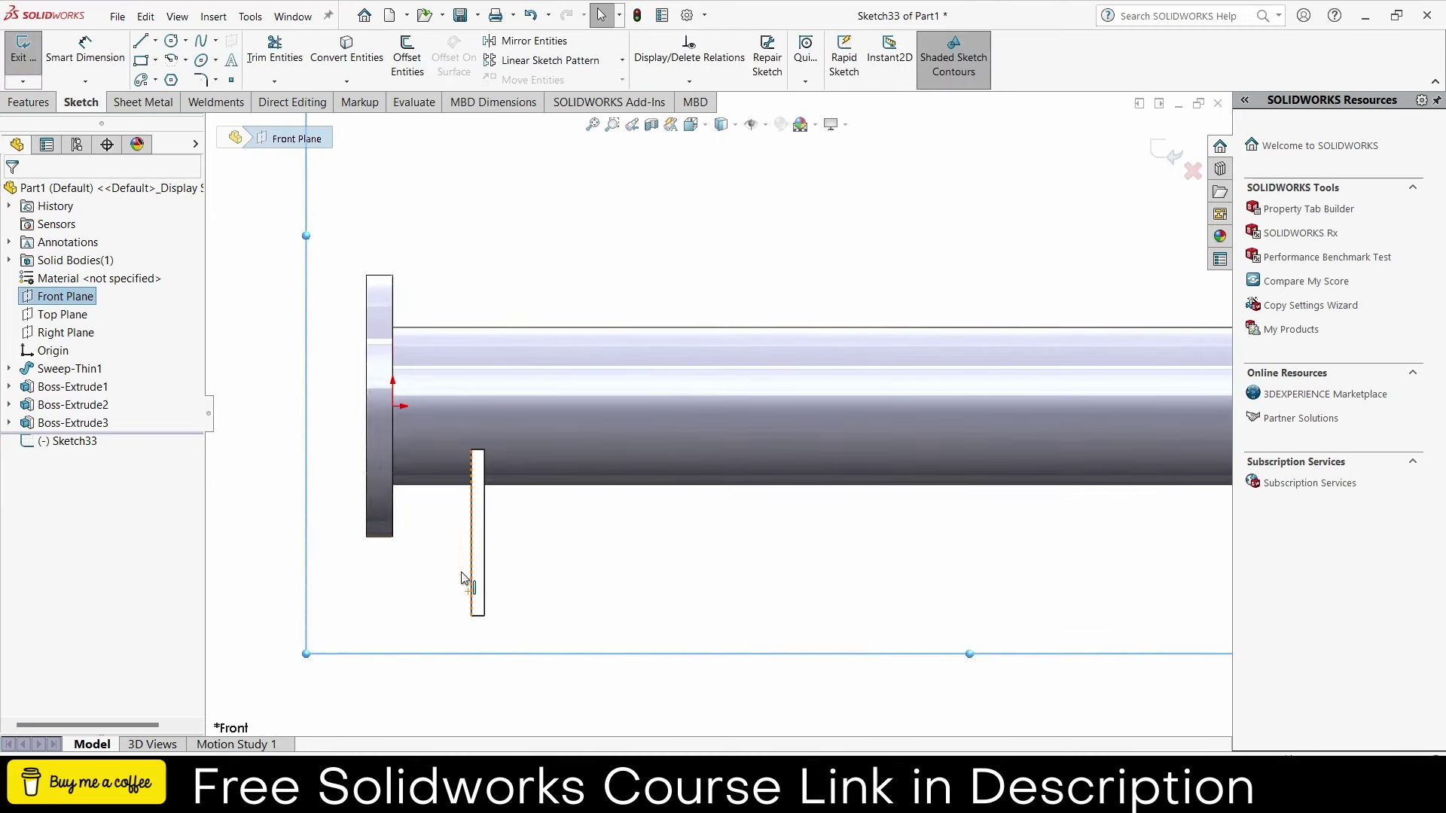
{"action": "left_click", "coordinate": [141, 43]}
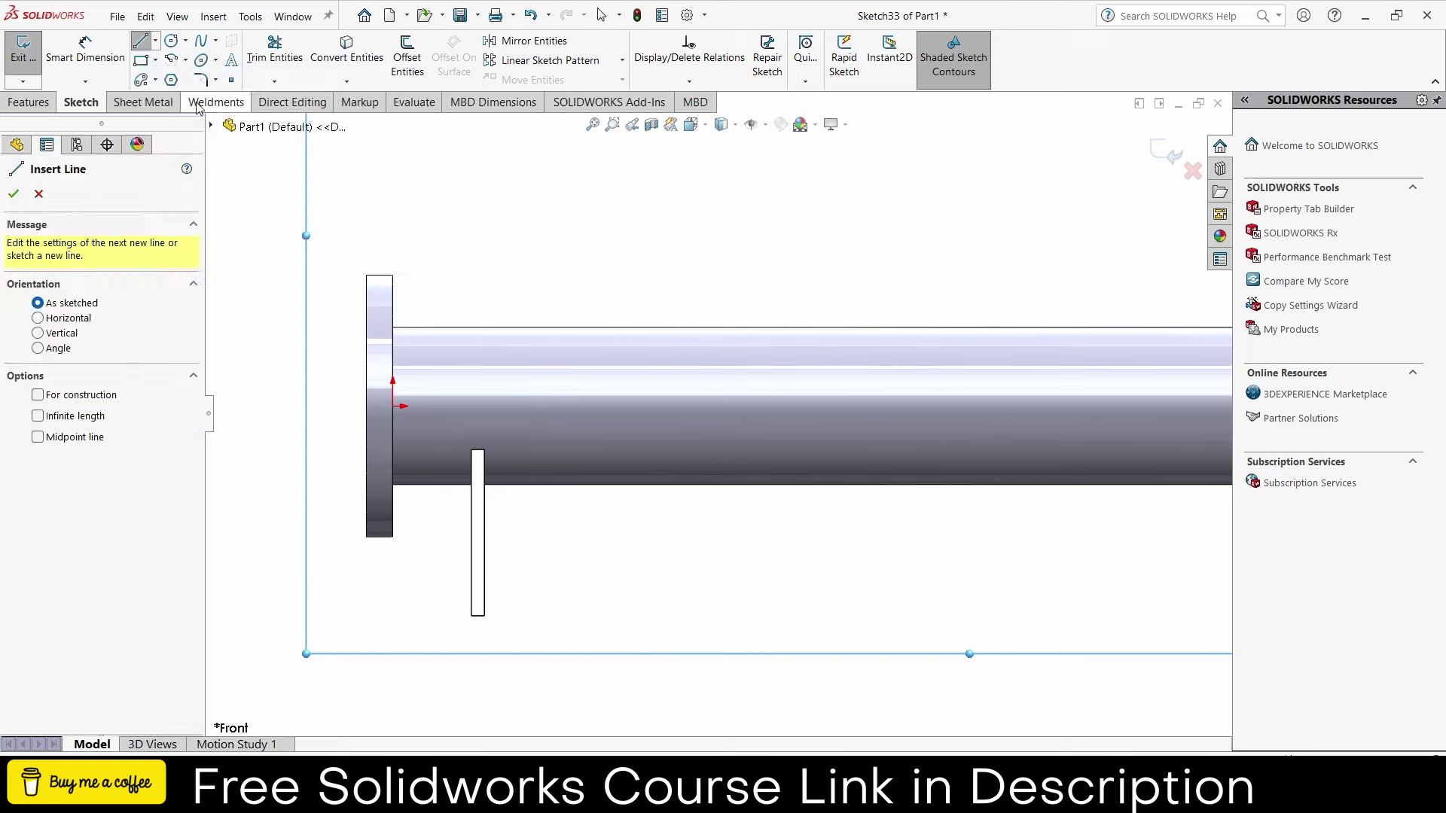
{"action": "left_click", "coordinate": [478, 615]}
{"action": "left_click", "coordinate": [478, 476]}
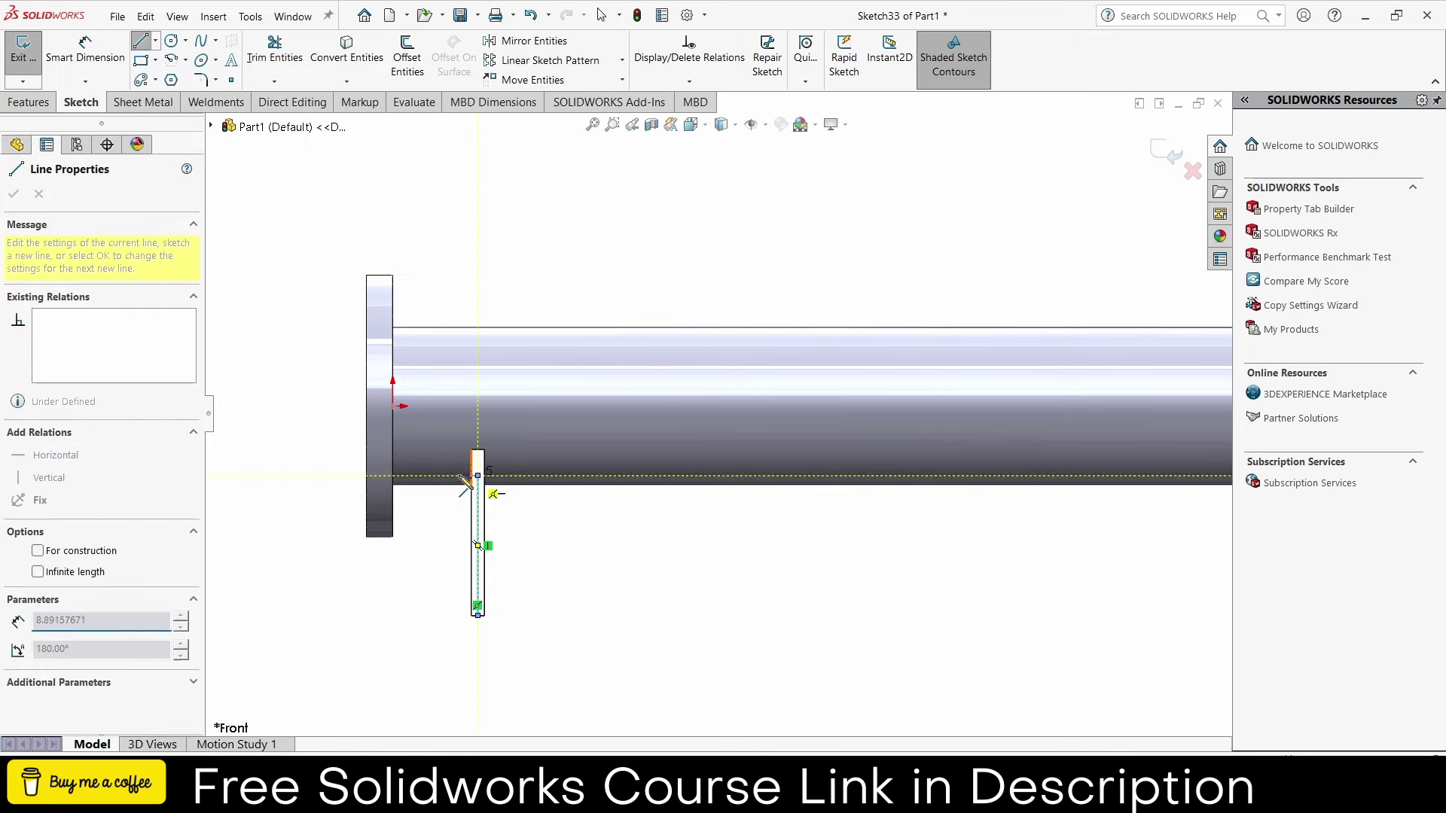
{"action": "left_click", "coordinate": [443, 476]}
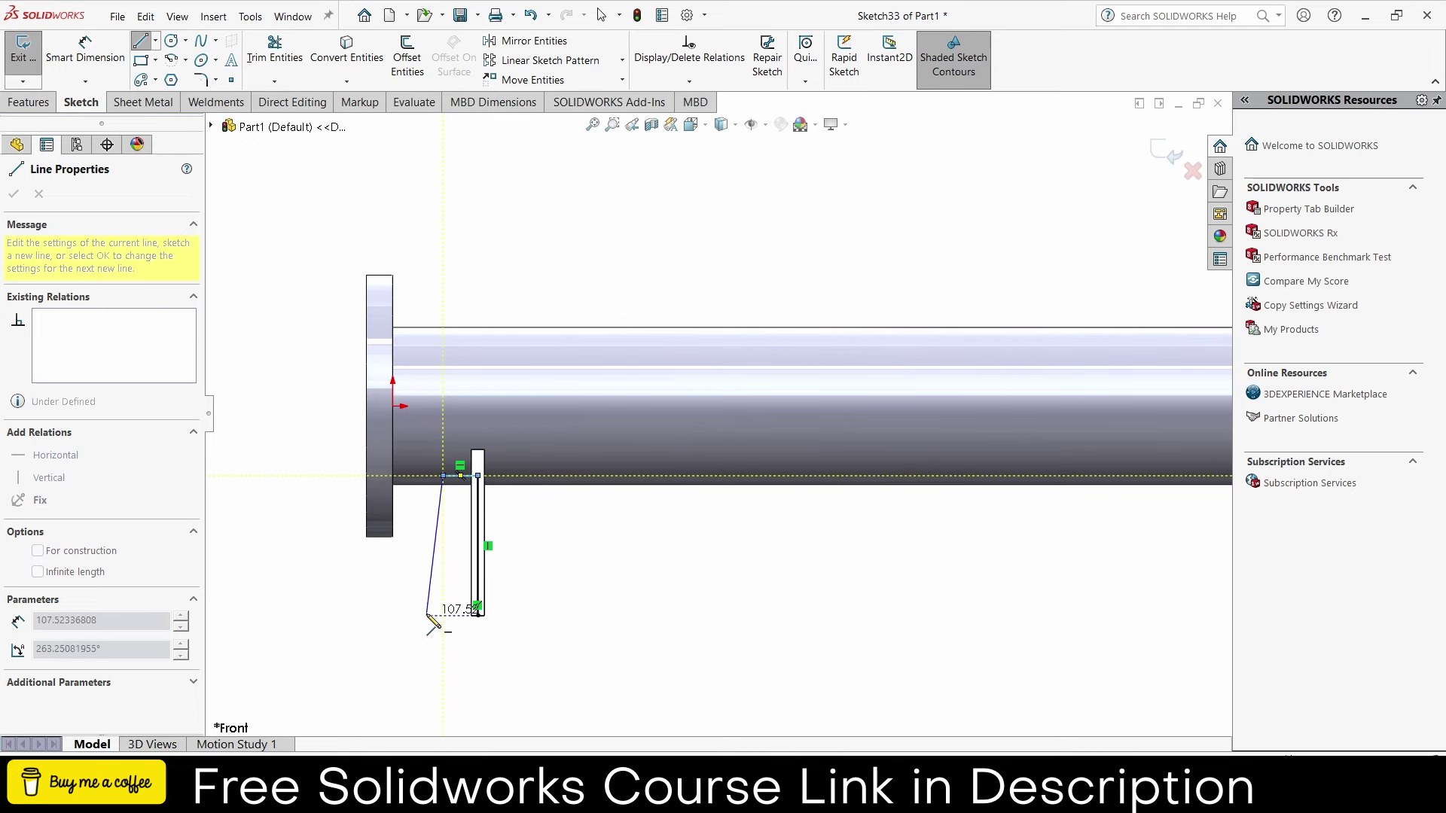
{"action": "left_click", "coordinate": [419, 616]}
{"action": "left_click", "coordinate": [478, 615]}
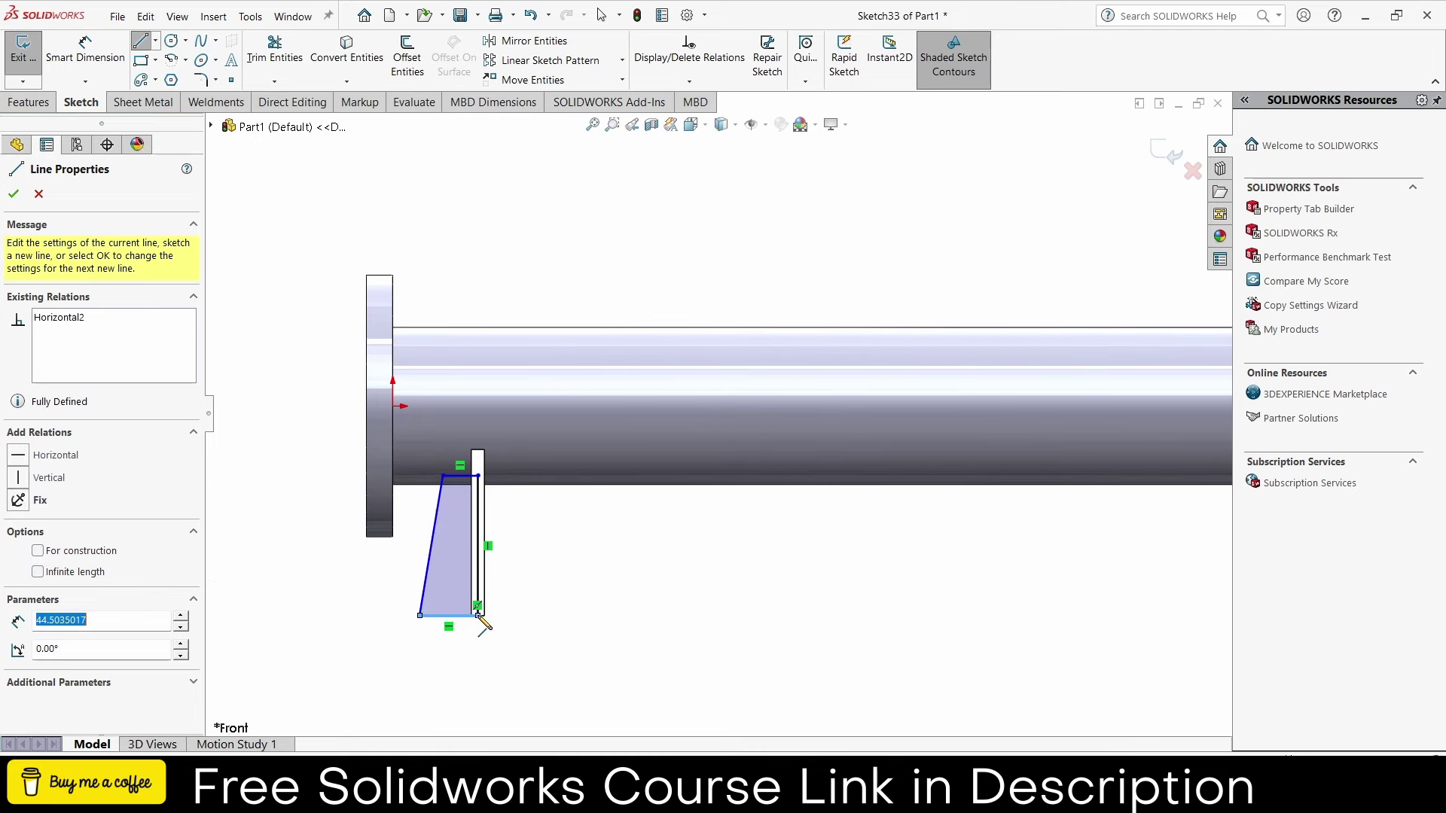
{"action": "left_click", "coordinate": [85, 41]}
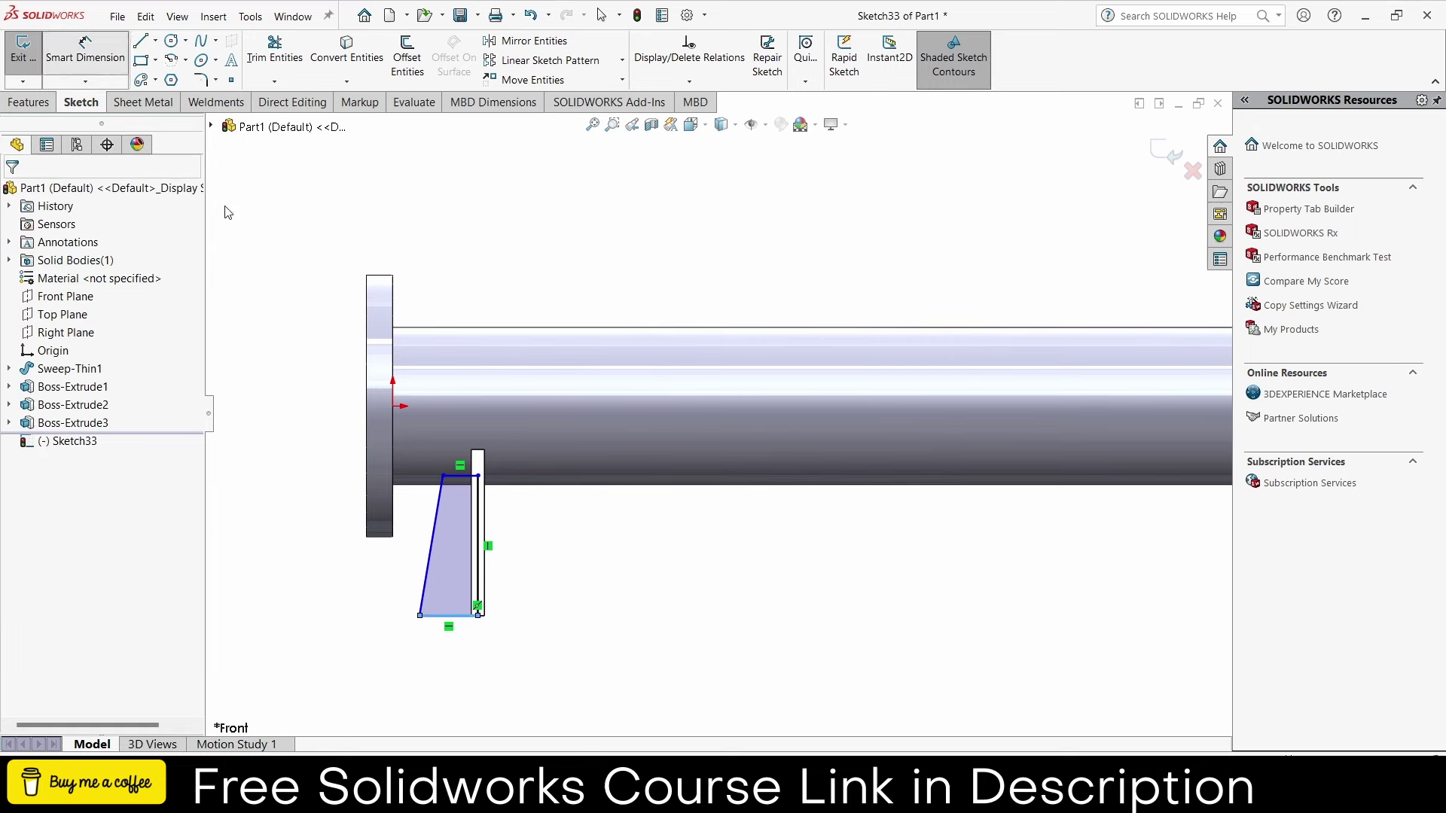
- Dimension the gusset's vertical edge to 105 mm
{"action": "left_click", "coordinate": [481, 576]}
{"action": "left_click", "coordinate": [540, 576]}
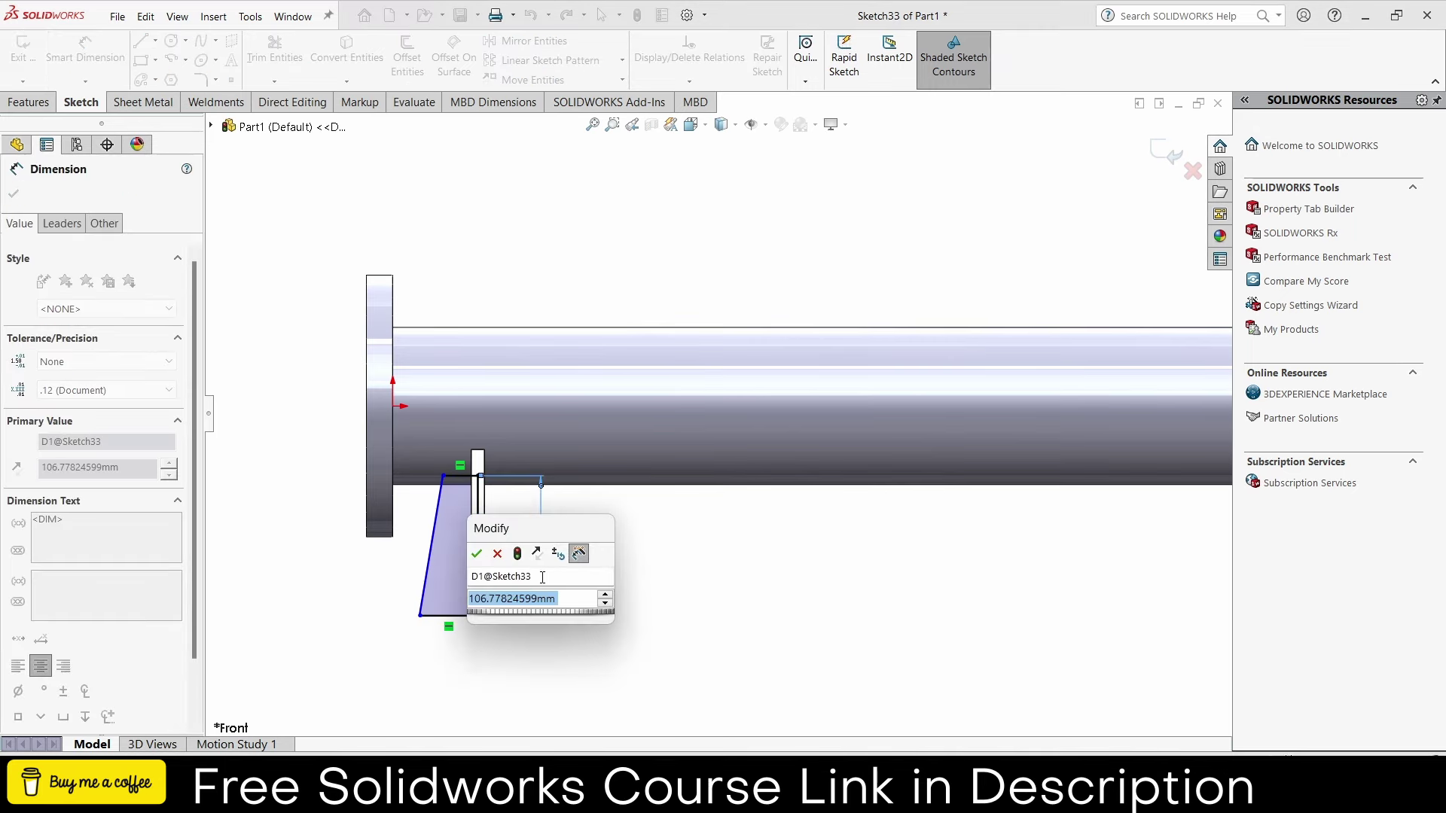
{"action": "type", "text": "105"}
{"action": "key", "text": "Return"}
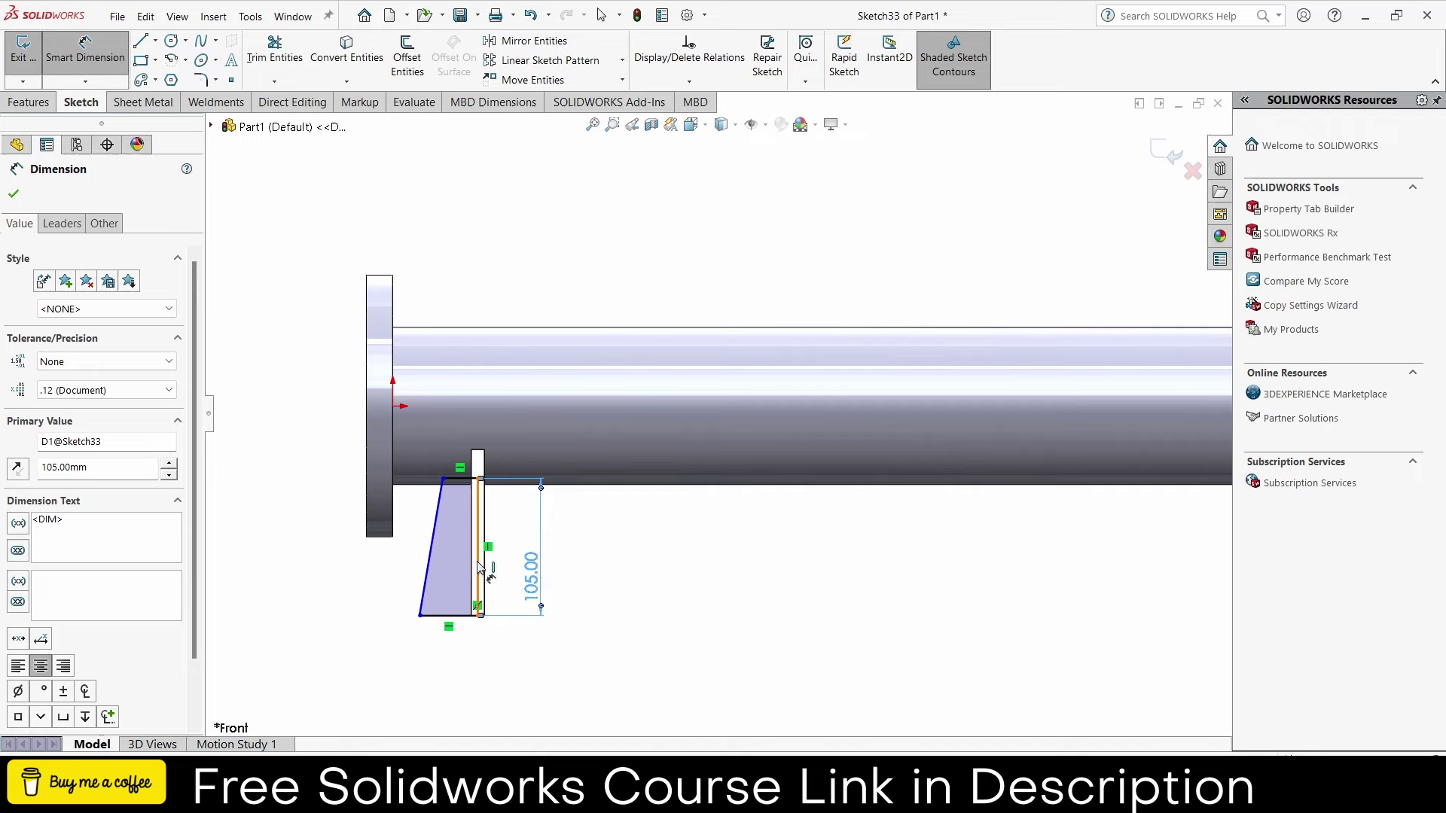
{"action": "mouse_move", "coordinate": [484, 565]}
{"action": "middle_mouse_down"}
{"action": "mouse_move", "coordinate": [529, 494]}
{"action": "mouse_move", "coordinate": [378, 655]}
{"action": "mouse_move", "coordinate": [530, 479]}
{"action": "mouse_move", "coordinate": [493, 522]}
{"action": "middle_mouse_up"}
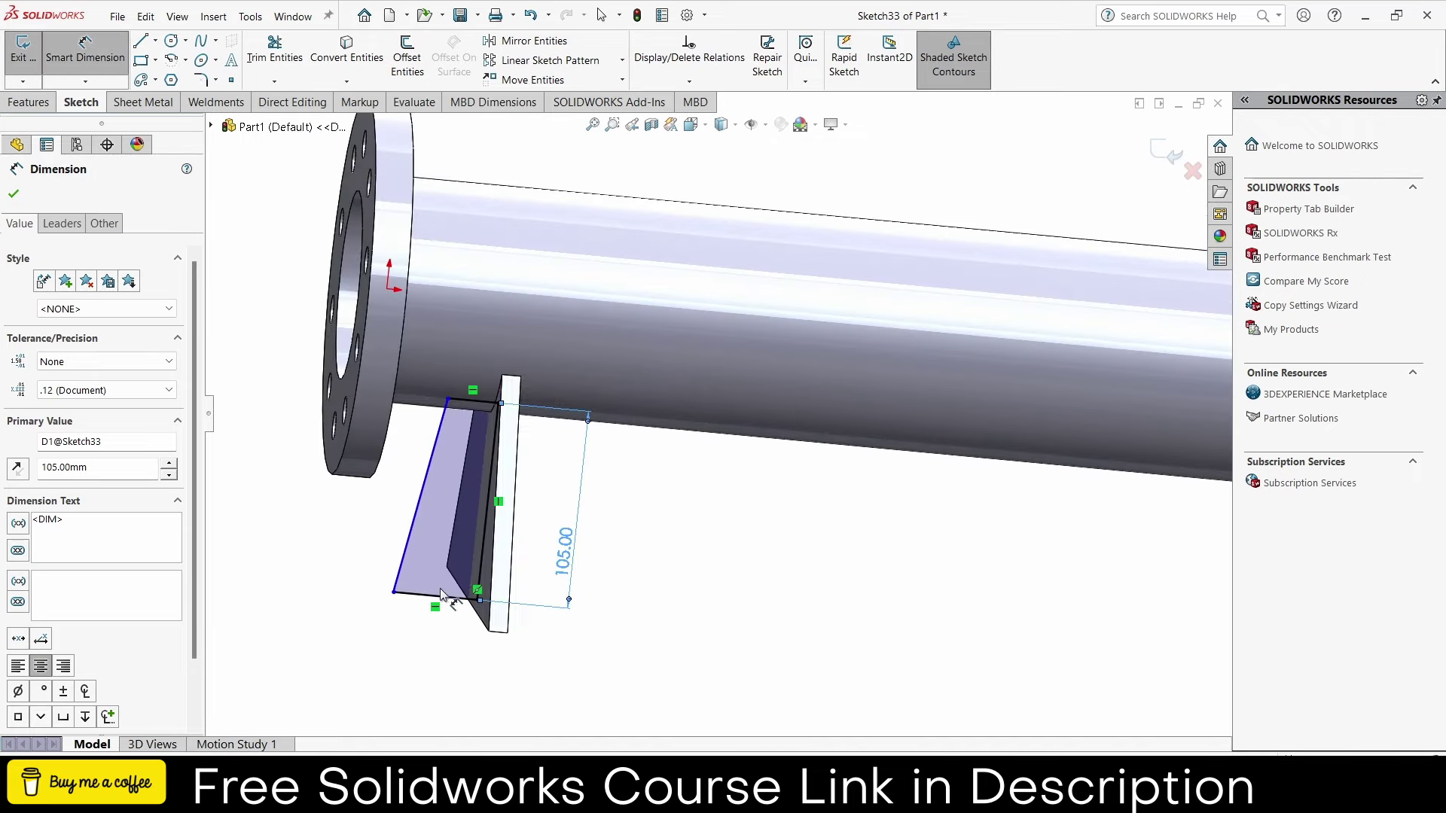
- Dimension the gusset's bottom edge to 45 mm and top edge to 25 mm
{"action": "left_click", "coordinate": [440, 600]}
{"action": "left_click", "coordinate": [434, 627]}
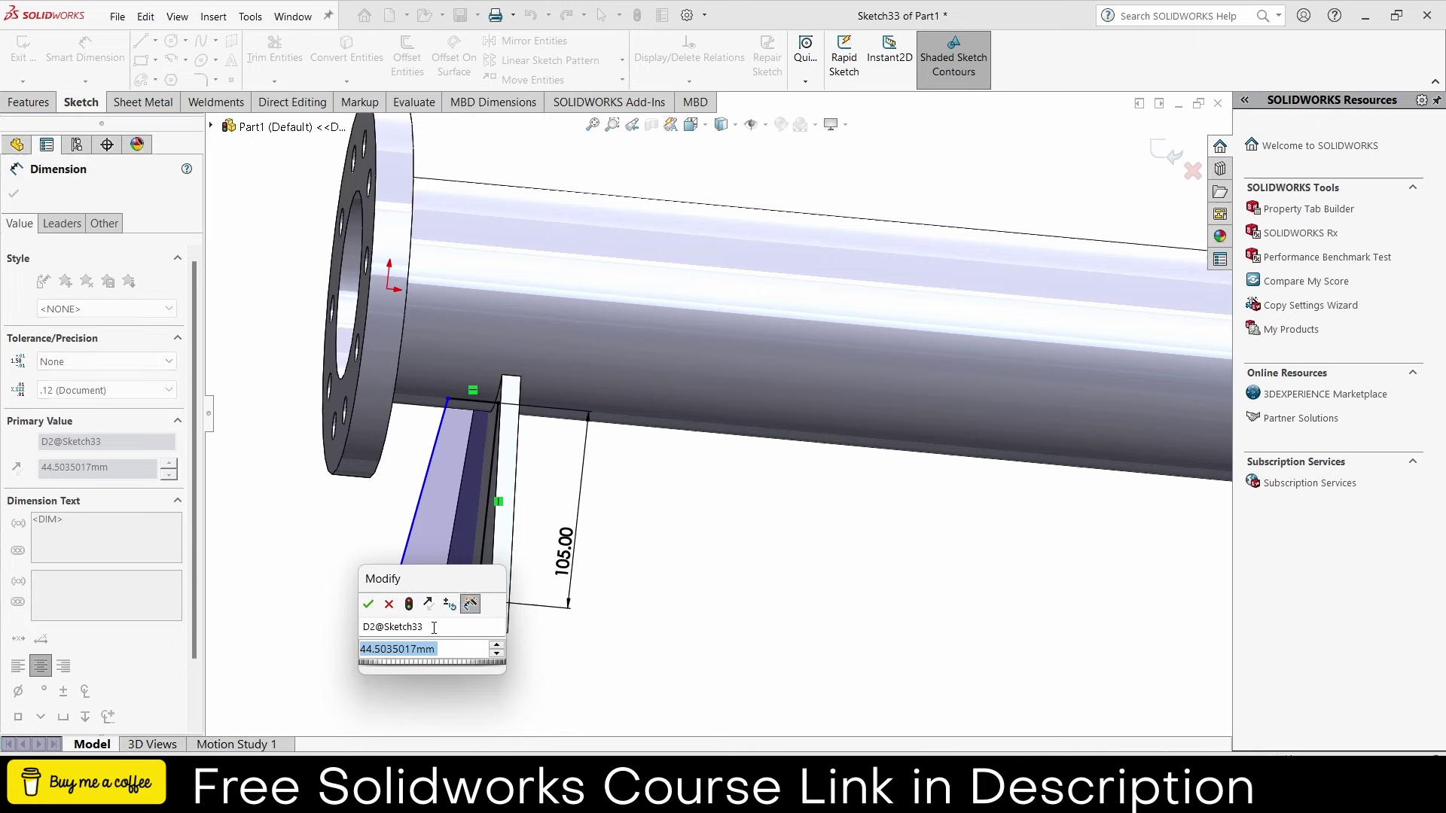
{"action": "type", "text": "45"}
{"action": "key", "text": "Return"}
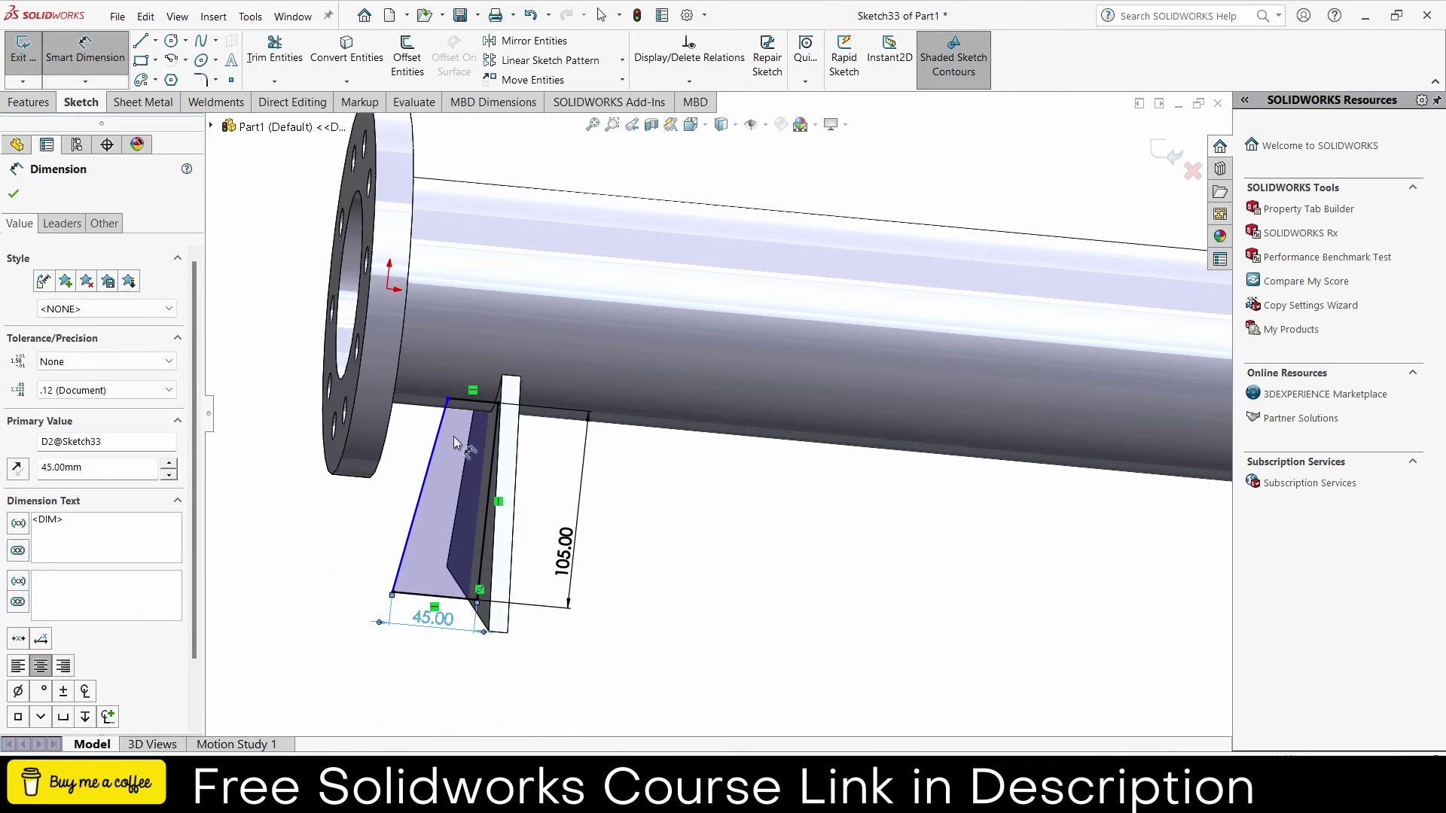
{"action": "left_click", "coordinate": [462, 402]}
{"action": "left_click", "coordinate": [470, 363]}
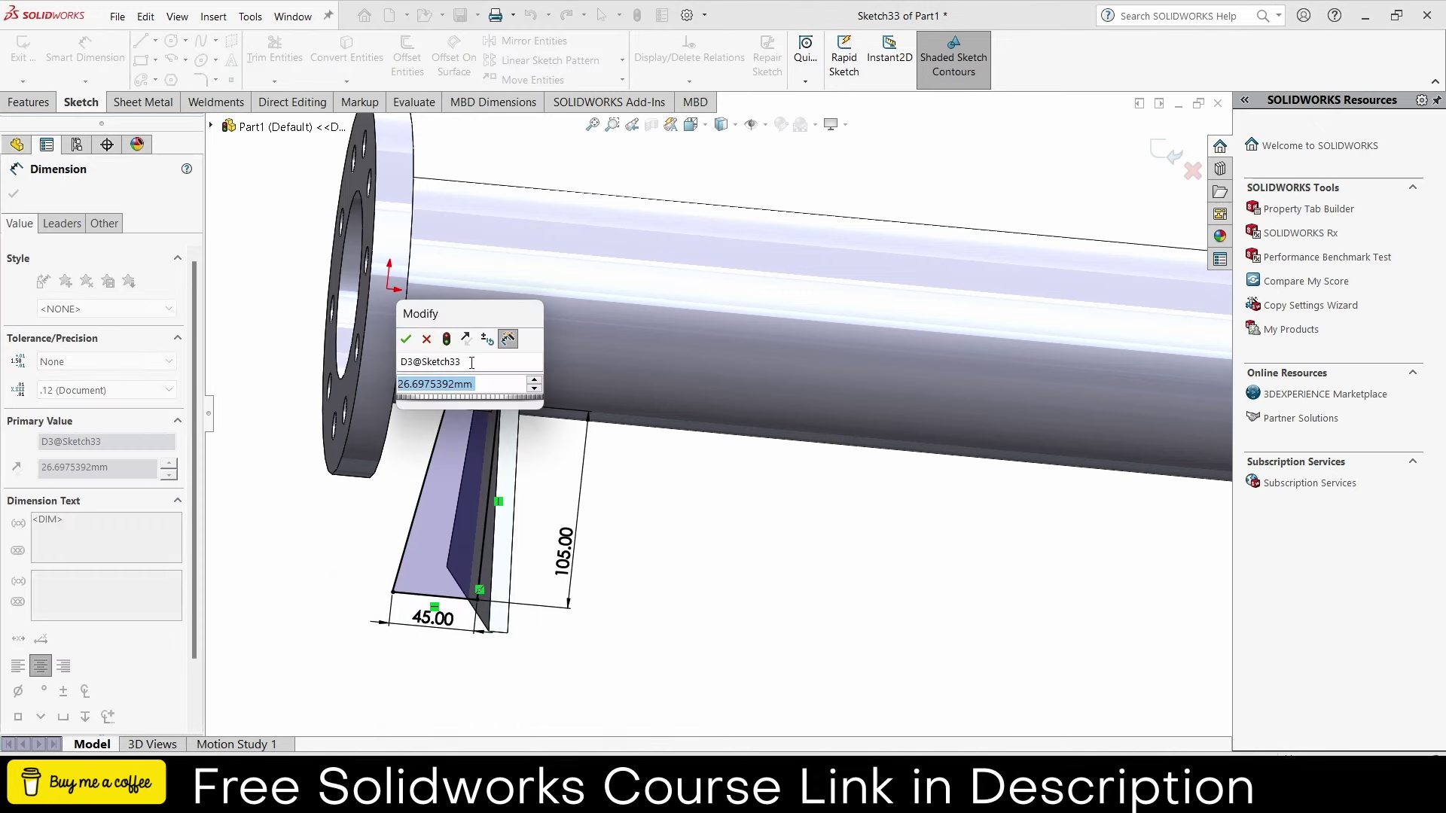
{"action": "key", "text": "Return"}
{"action": "type", "text": "25"}
{"action": "key", "text": "Return"}
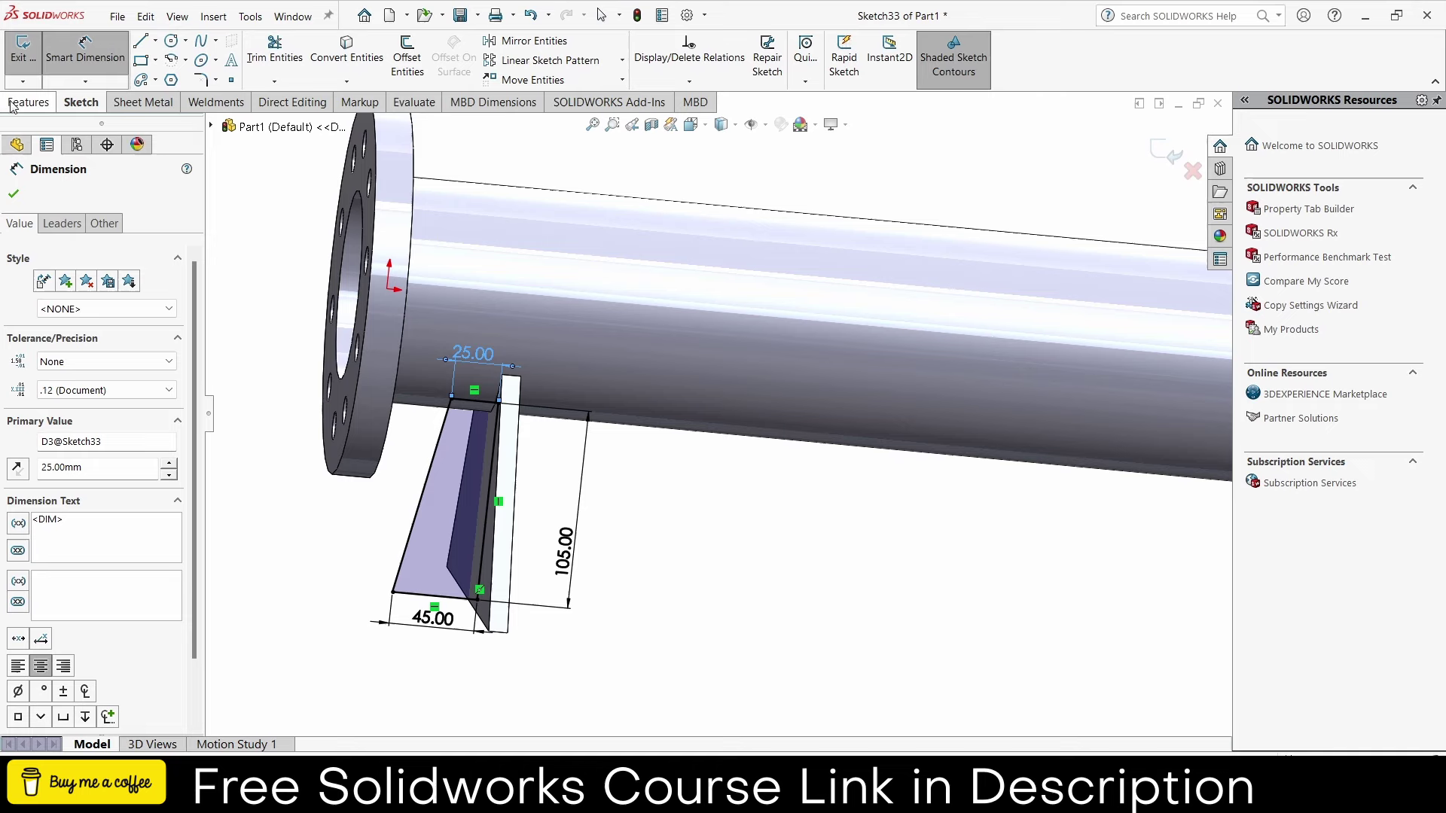
{"action": "left_click", "coordinate": [11, 105]}
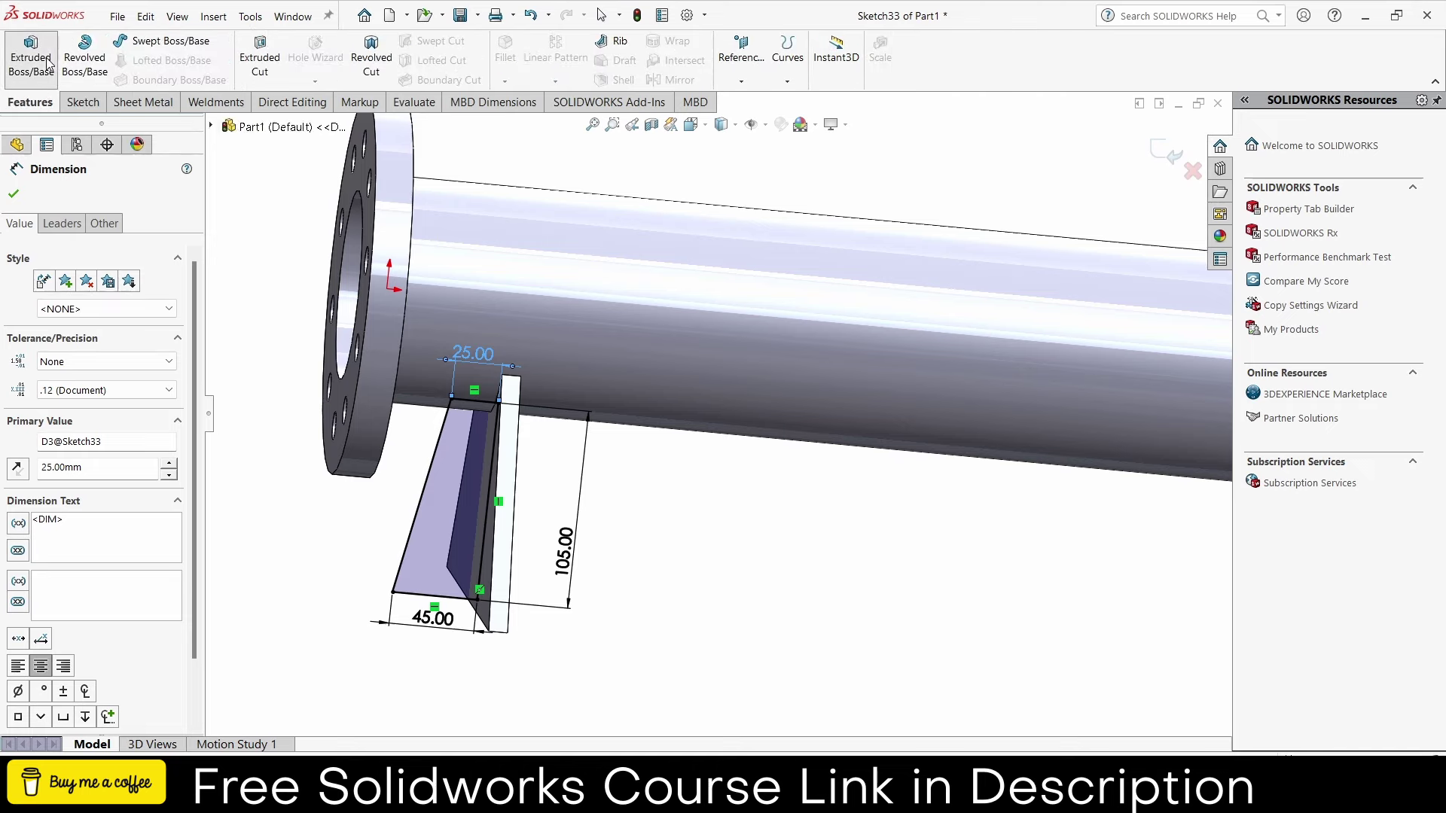
{"action": "left_click", "coordinate": [47, 63]}
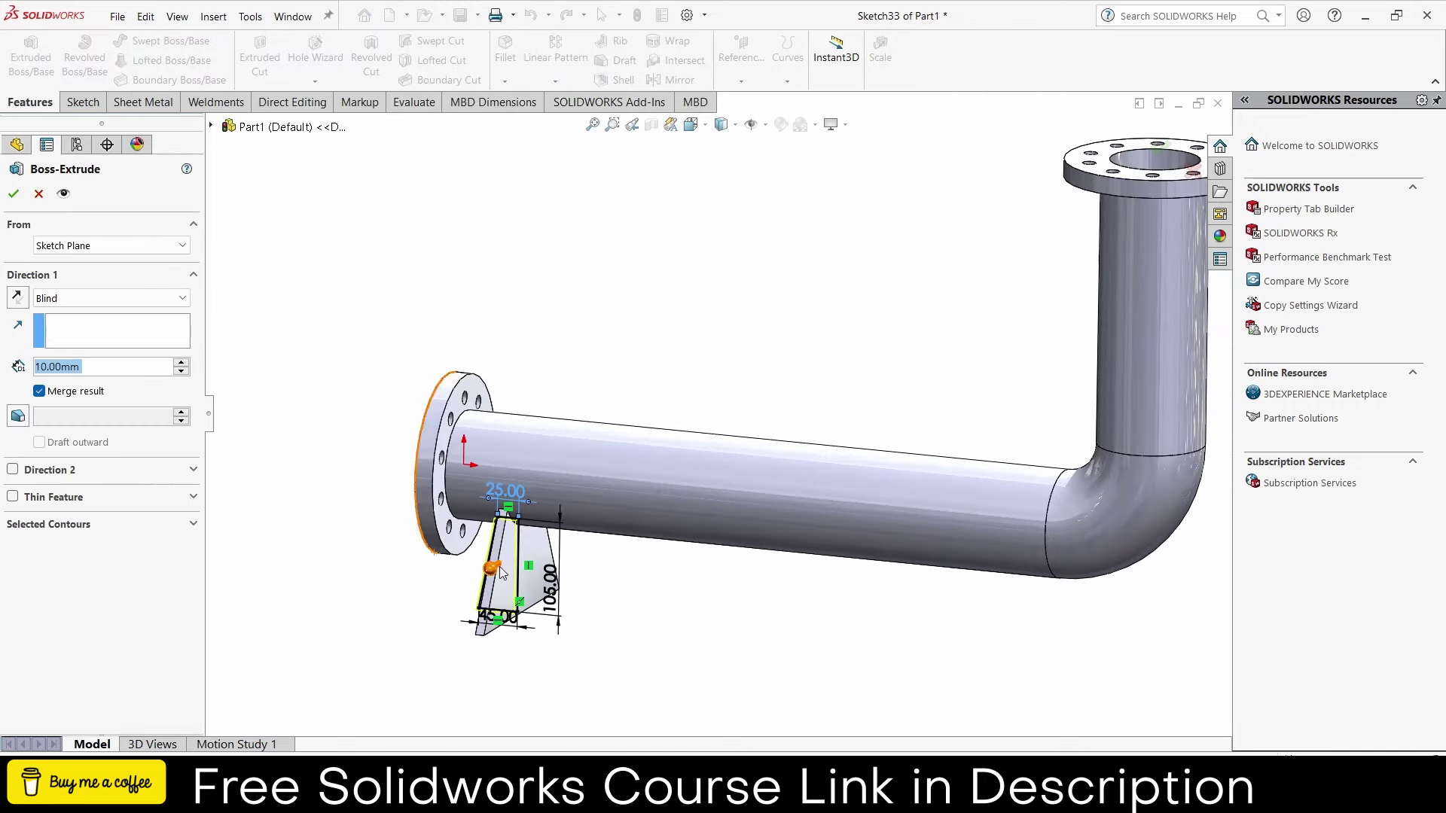
- Preview the gusset extrusion as Mid Plane, then cancel it
{"action": "left_click", "coordinate": [116, 299]}
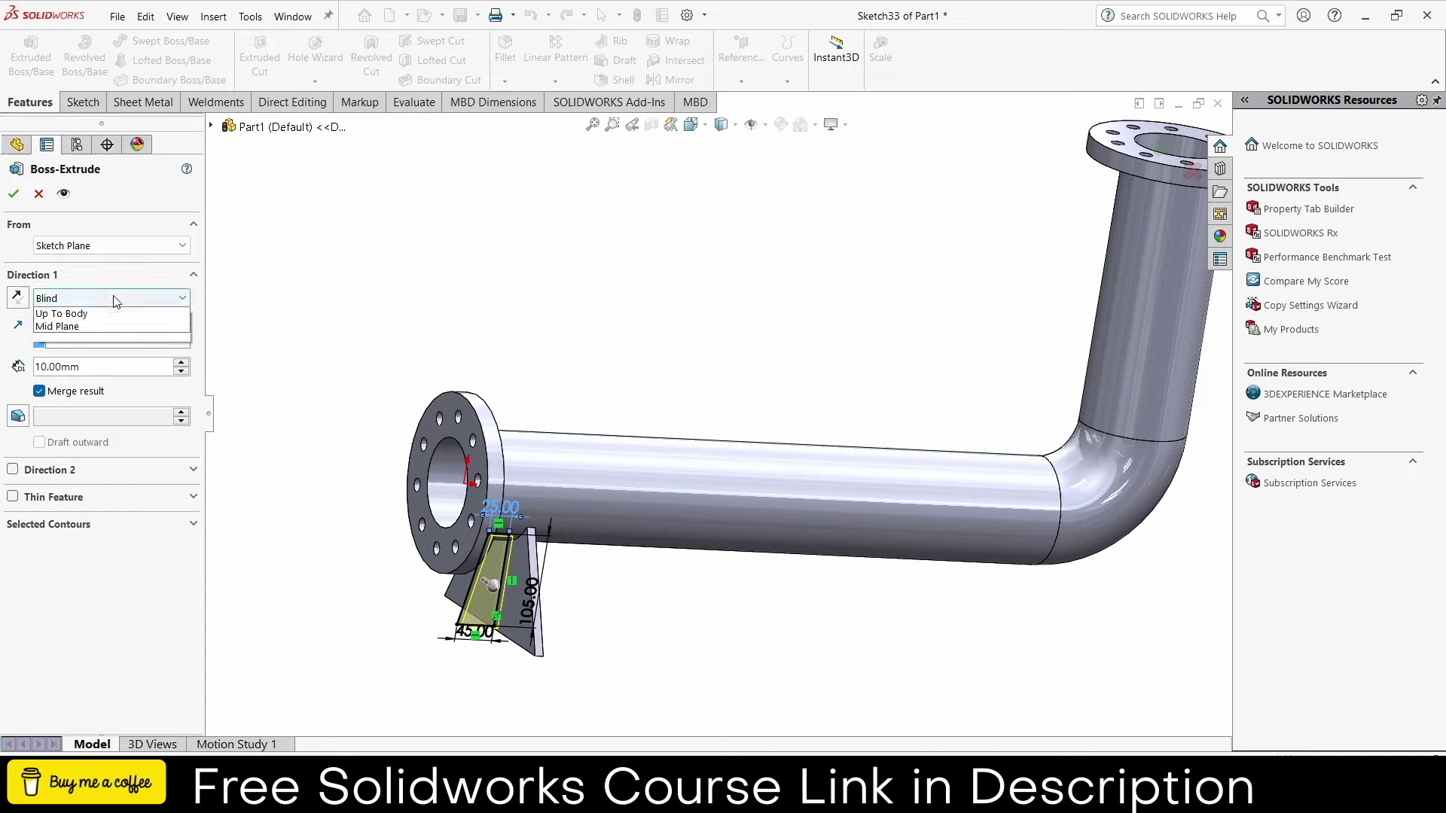
{"action": "left_click", "coordinate": [108, 387]}
{"action": "scroll", "coordinate": [534, 504], "scroll_direction": "down", "scroll_amount": 2}
{"action": "scroll", "coordinate": [535, 505], "scroll_direction": "down", "scroll_amount": 2}
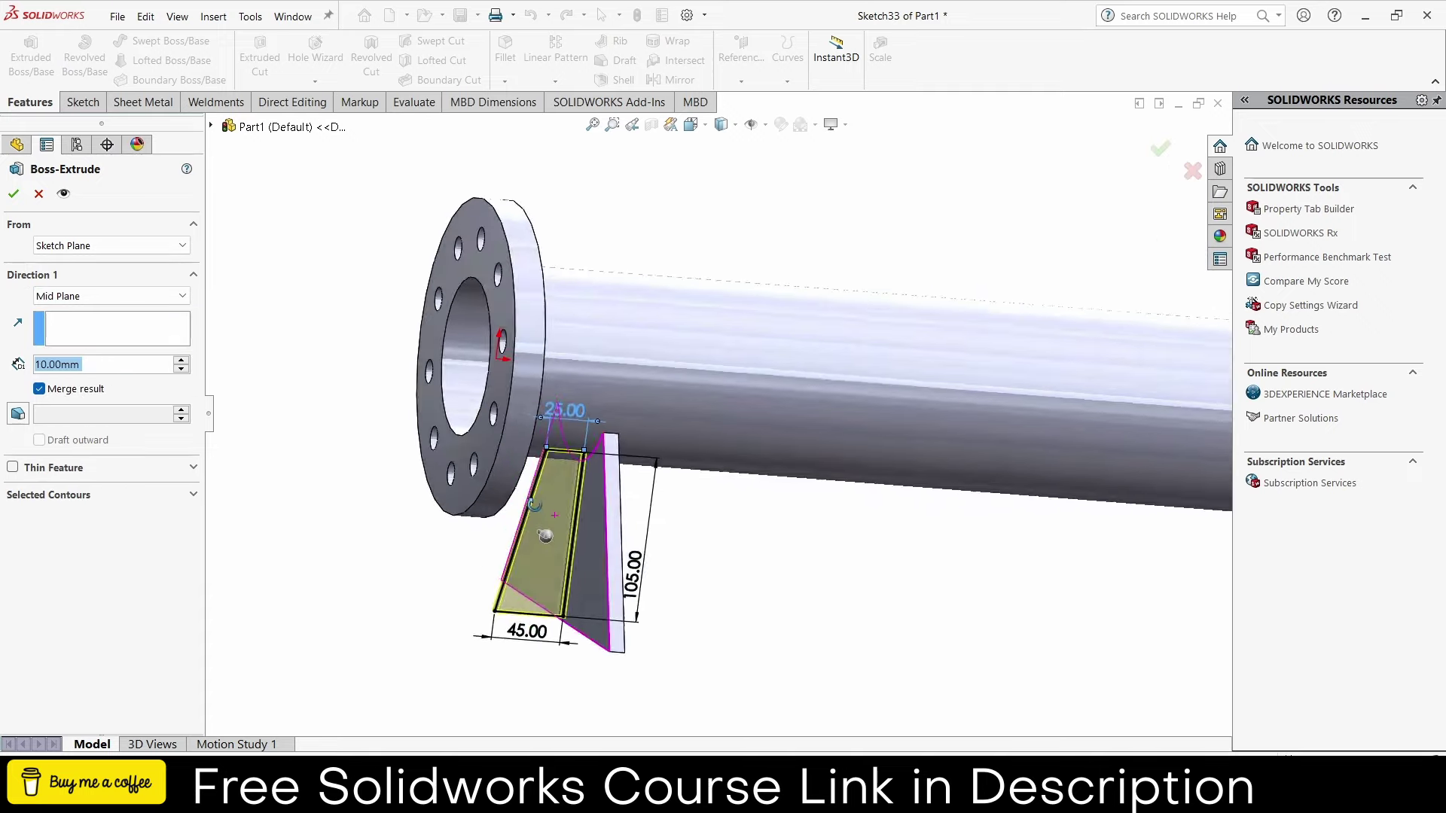
{"action": "mouse_move", "coordinate": [545, 535]}
{"action": "middle_mouse_down"}
{"action": "mouse_move", "coordinate": [828, 221]}
{"action": "mouse_move", "coordinate": [766, 247]}
{"action": "middle_mouse_up"}
{"action": "left_click", "coordinate": [39, 195]}
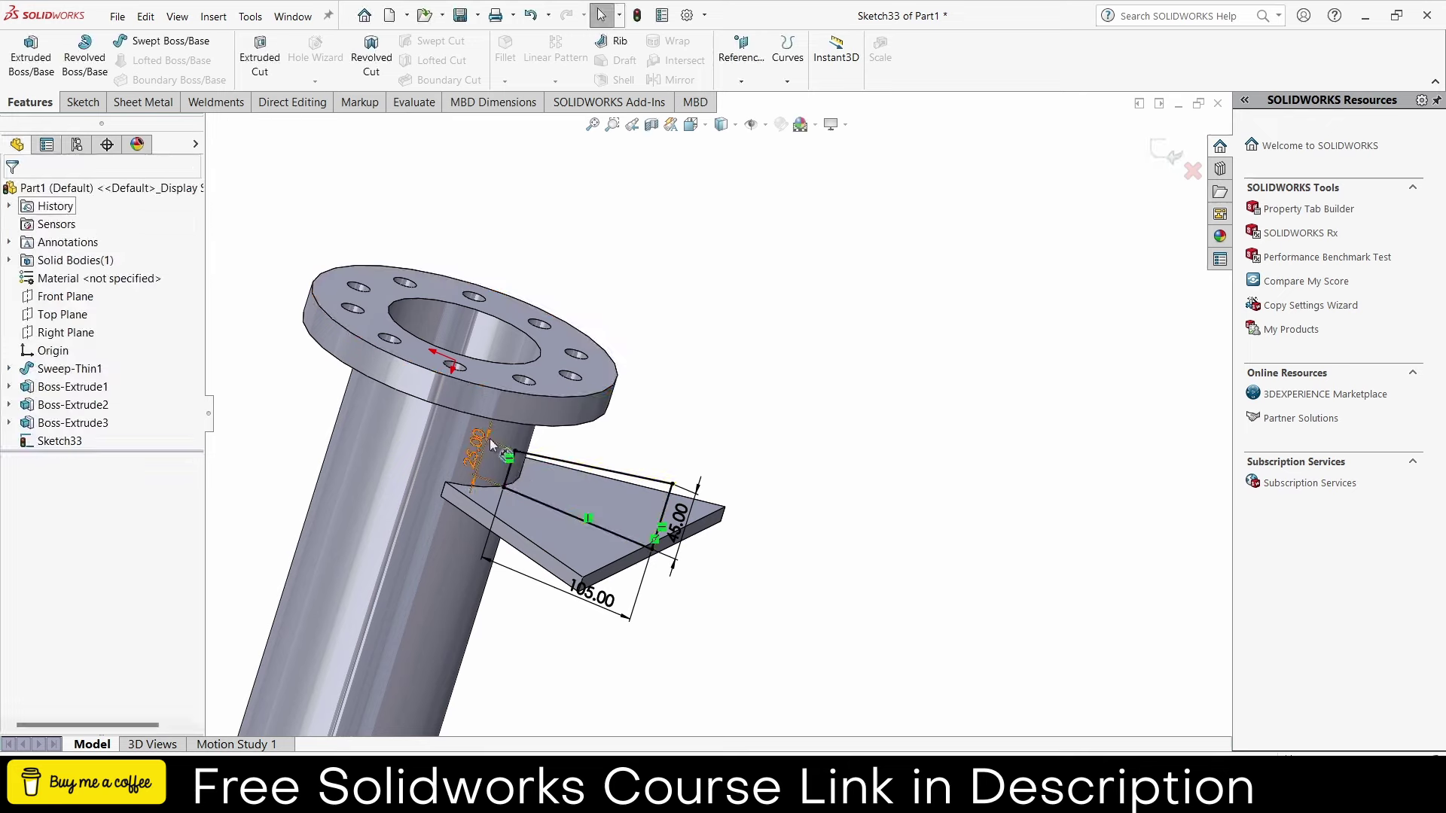
- View the gusset sketch face-on with Normal To and clear the edge selections
{"action": "left_click", "coordinate": [551, 508]}
{"action": "middle_click_drag", "start_coordinate": [561, 518], "coordinate": [491, 622]}
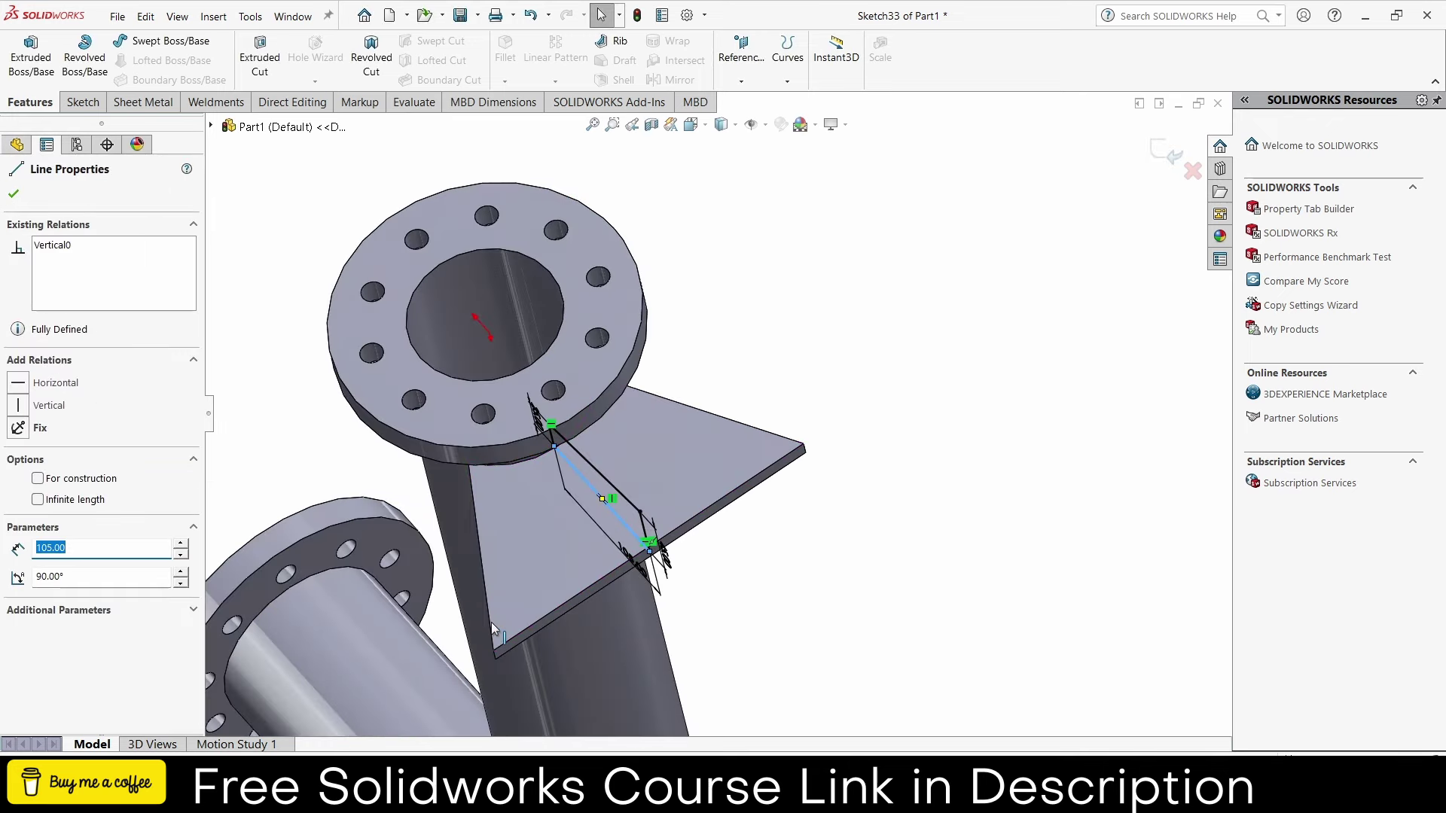
{"action": "key", "text": "ctrl+8"}
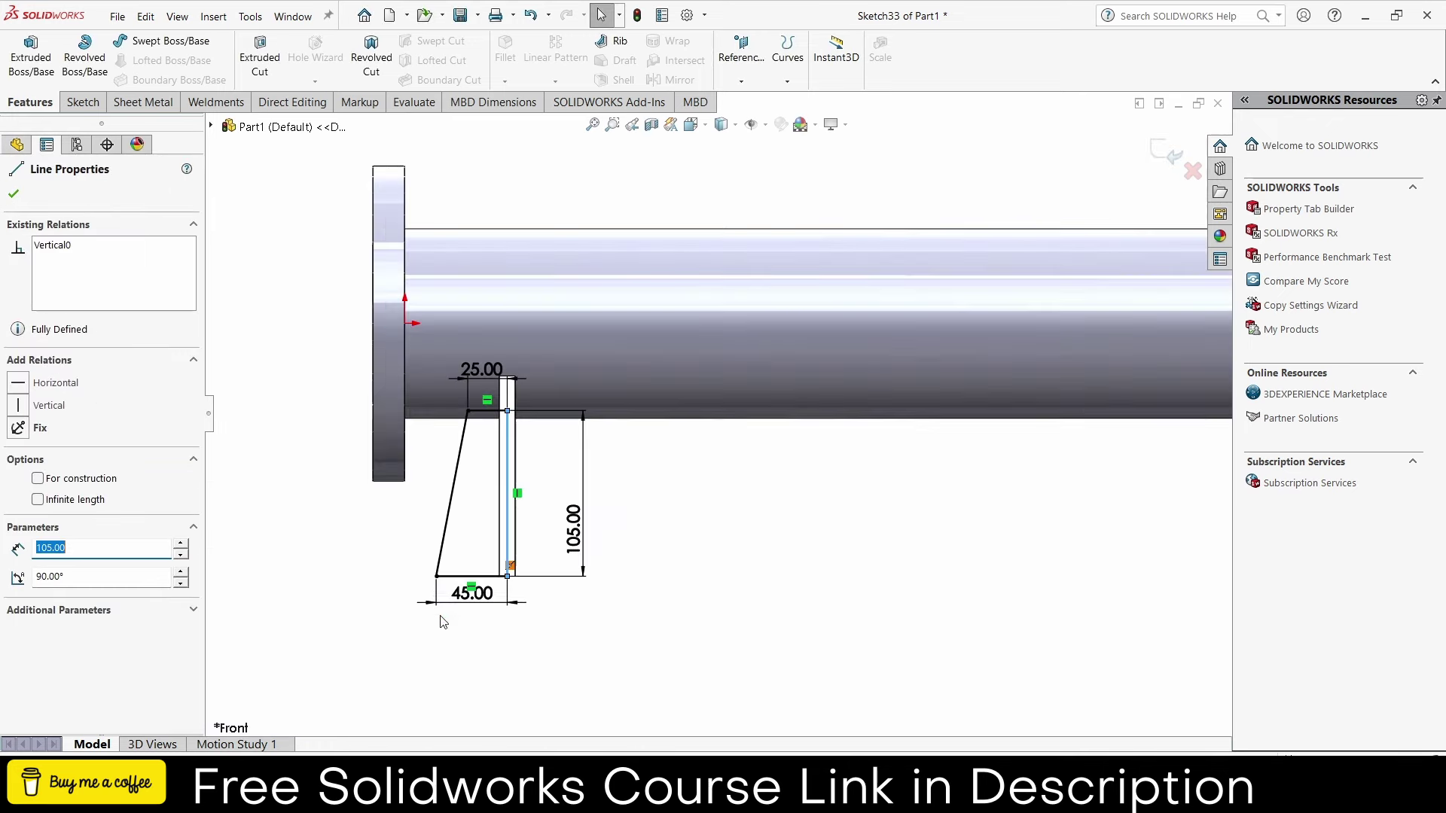
{"action": "left_click", "coordinate": [683, 534]}
{"action": "left_click", "coordinate": [508, 459]}
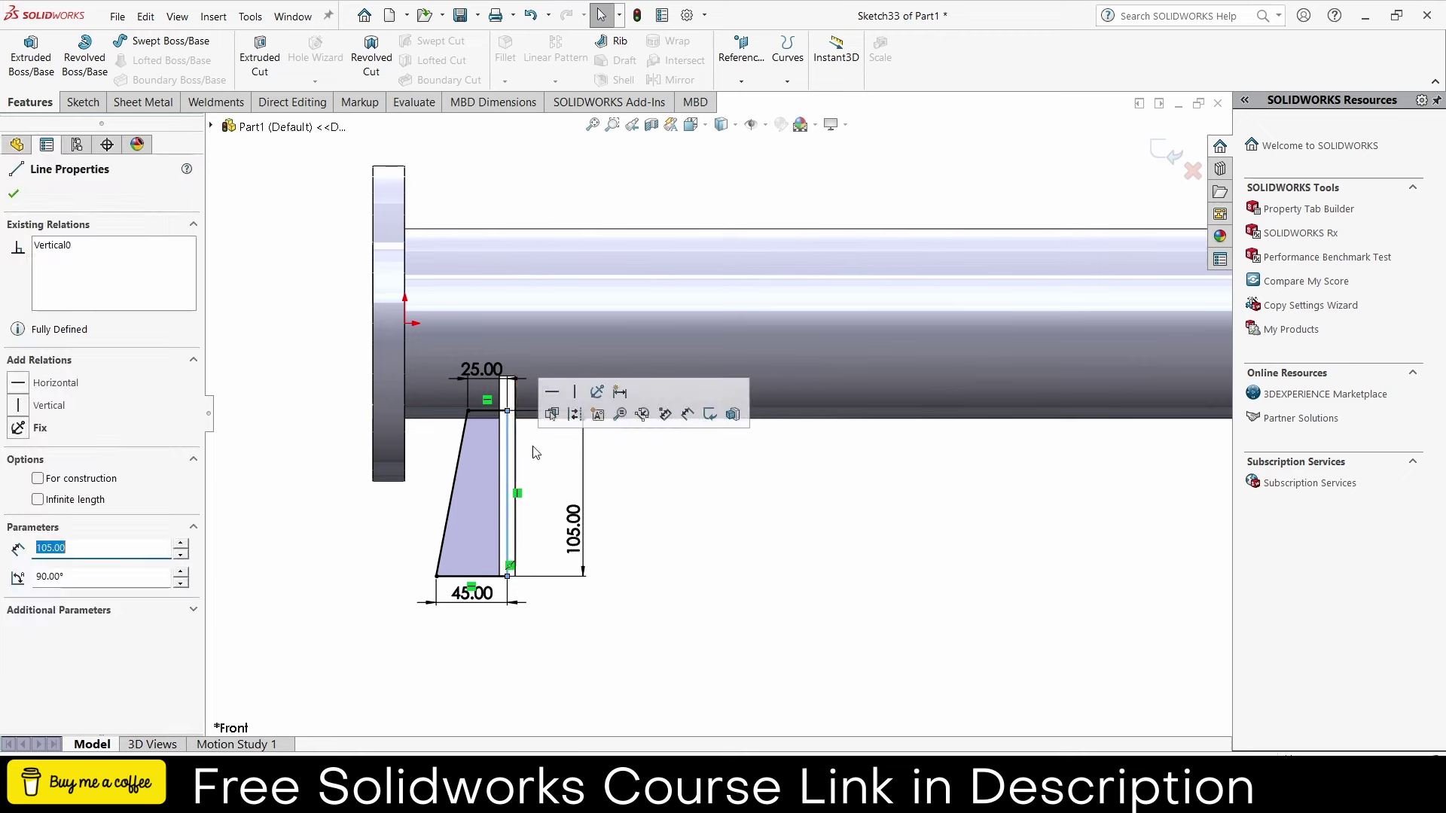
{"action": "left_click", "coordinate": [629, 462]}
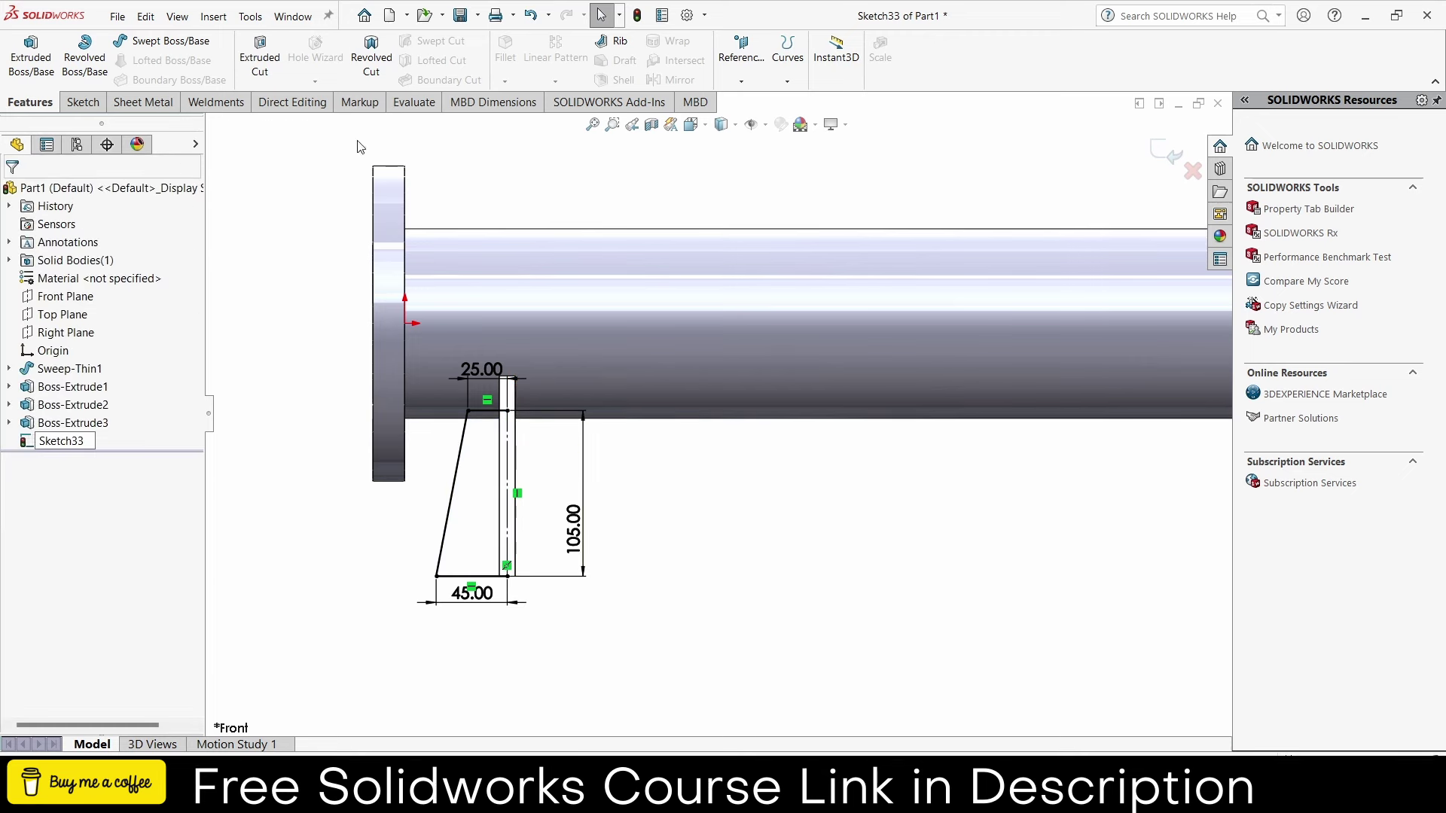
{"action": "left_click", "coordinate": [83, 102]}
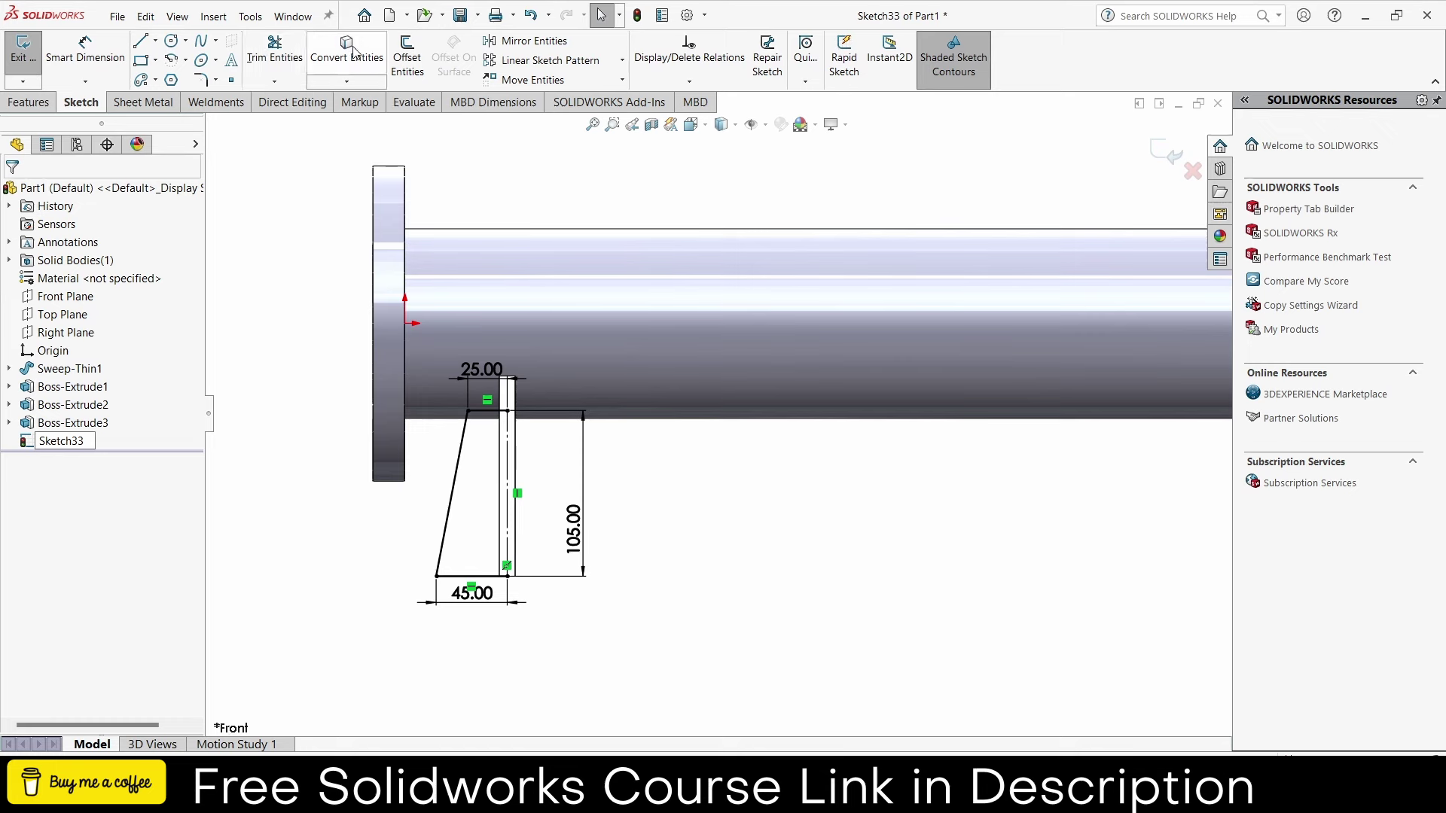
- Mirror the top, slanted and bottom lines about centreline Line1 to close the trapezoid
{"action": "left_click", "coordinate": [531, 40]}
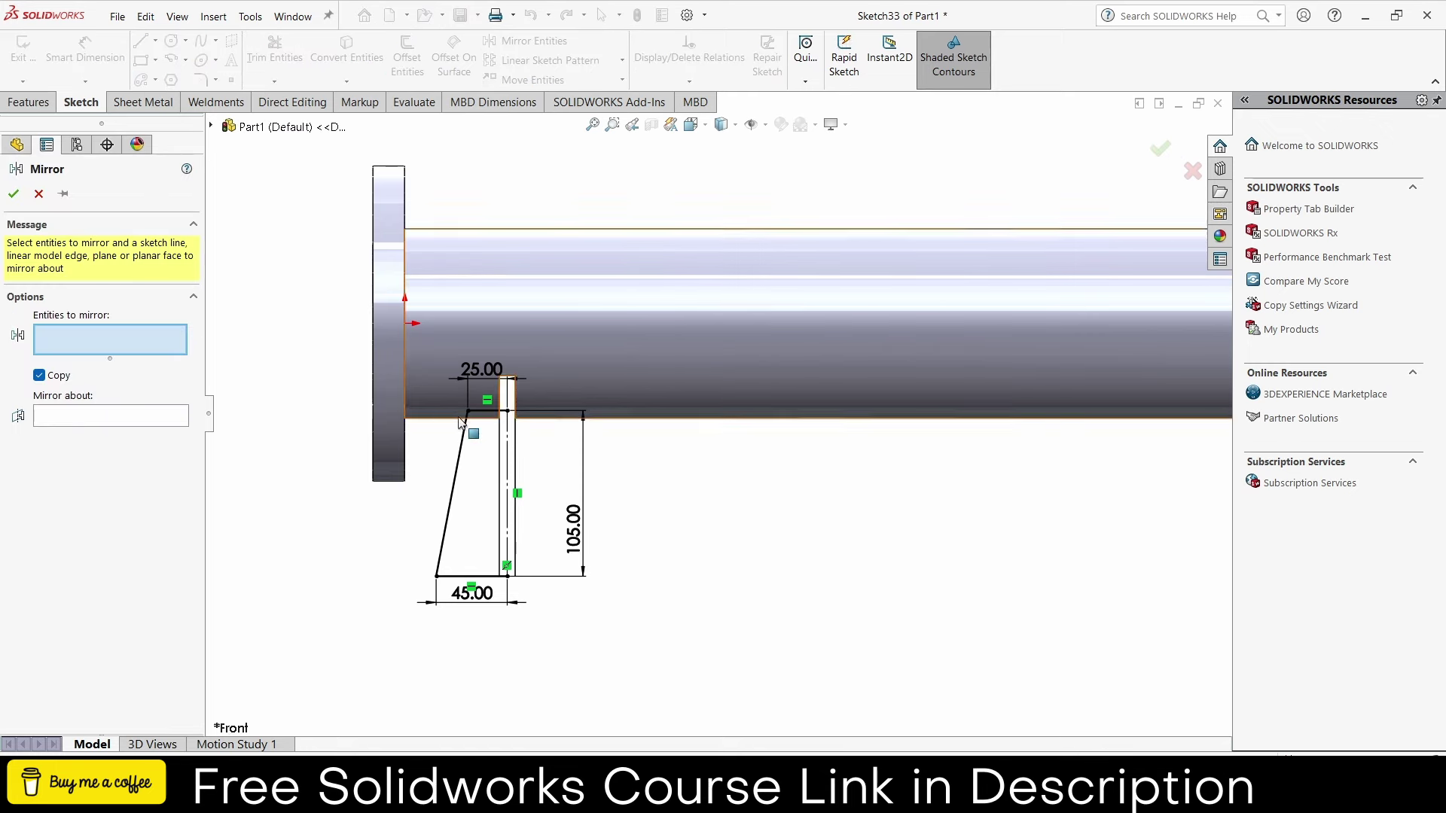
{"action": "left_click", "coordinate": [502, 411]}
{"action": "left_click", "coordinate": [460, 469]}
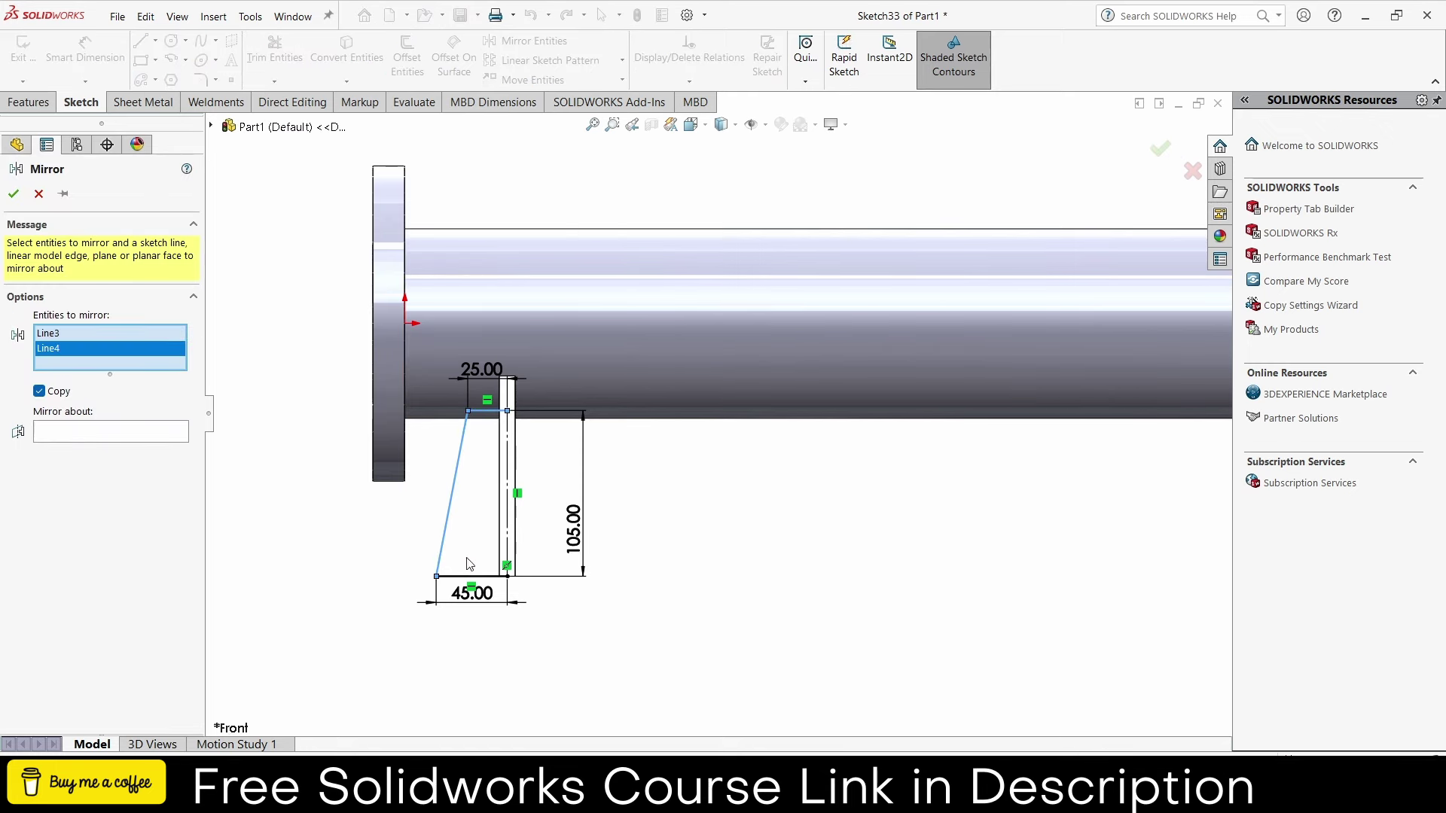
{"action": "left_click", "coordinate": [485, 577]}
{"action": "left_click", "coordinate": [103, 449]}
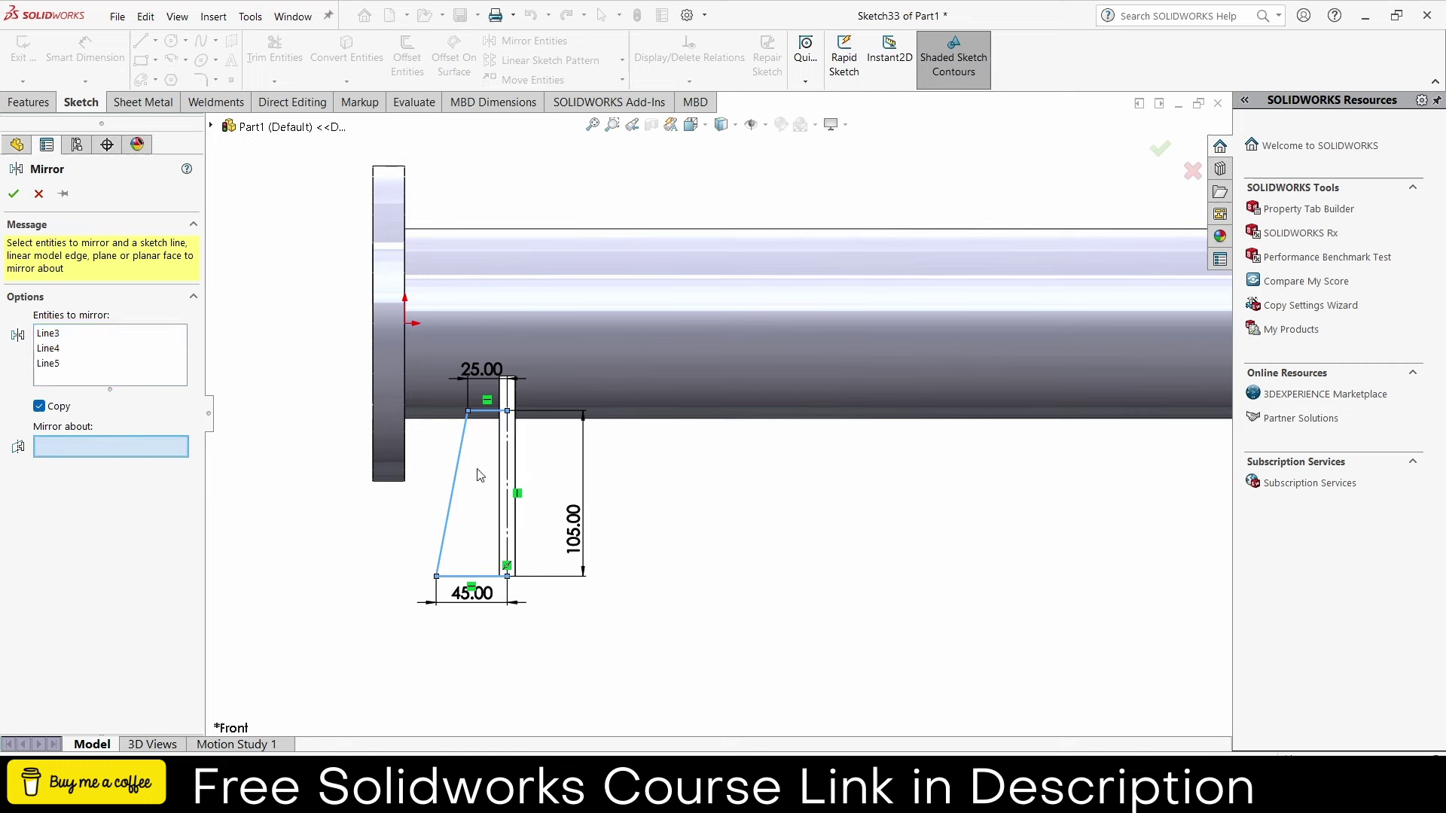
{"action": "left_click", "coordinate": [507, 464]}
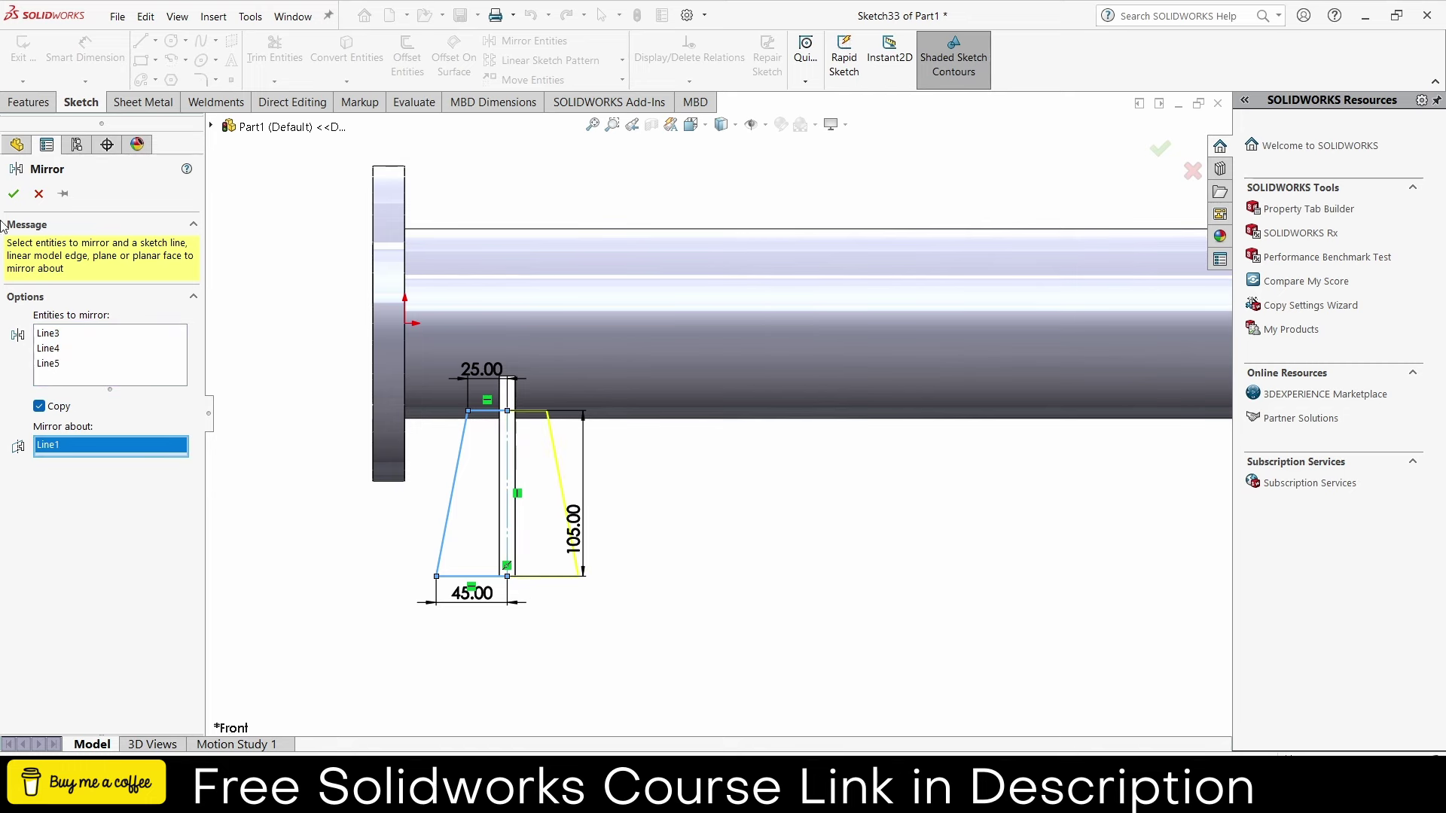
{"action": "left_click", "coordinate": [13, 194]}
- Extrude the trapezoid Mid Plane into a tapered support and orbit to inspect it
{"action": "left_click", "coordinate": [31, 102]}
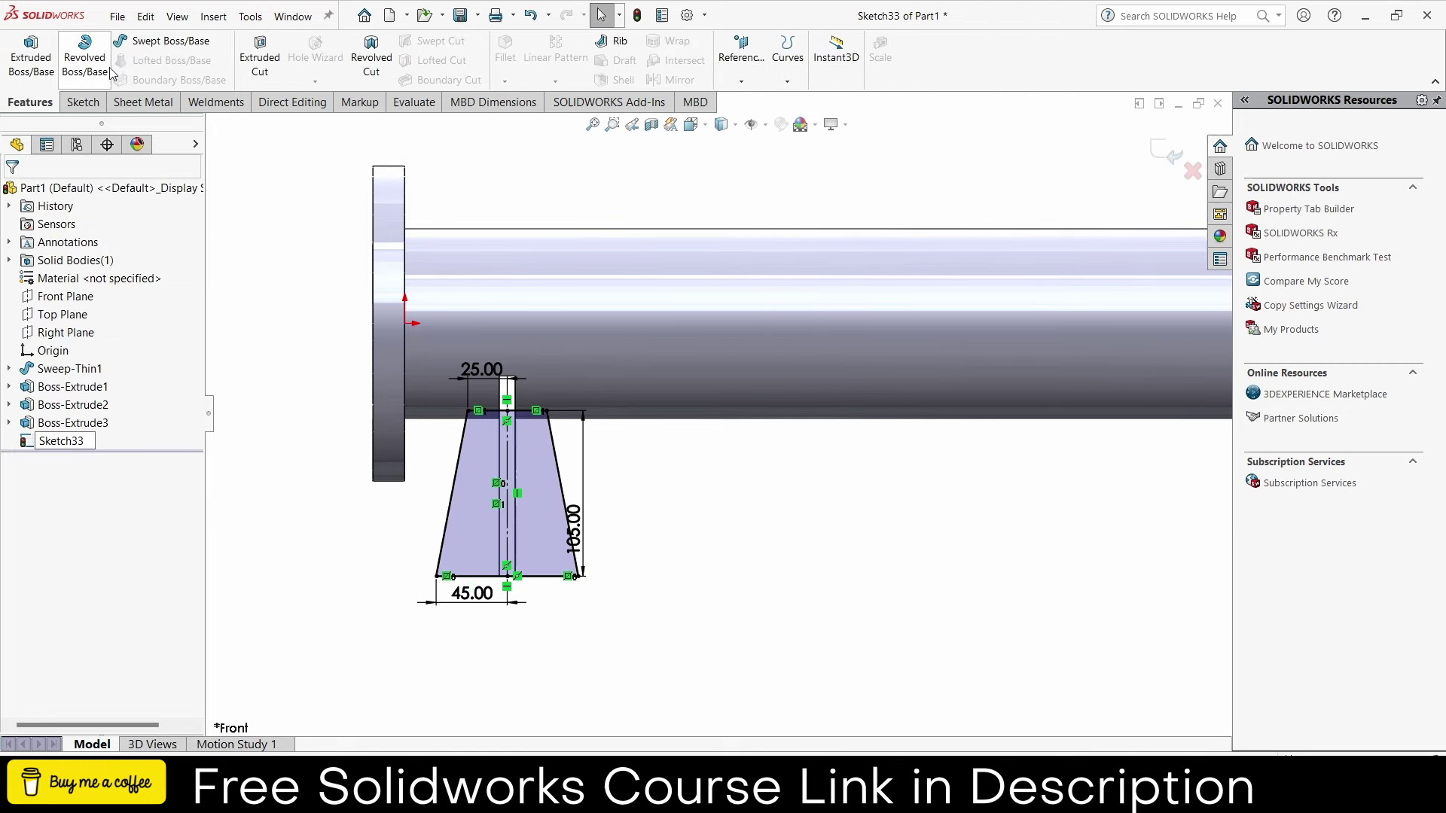
{"action": "left_click", "coordinate": [43, 64]}
{"action": "left_click", "coordinate": [121, 294]}
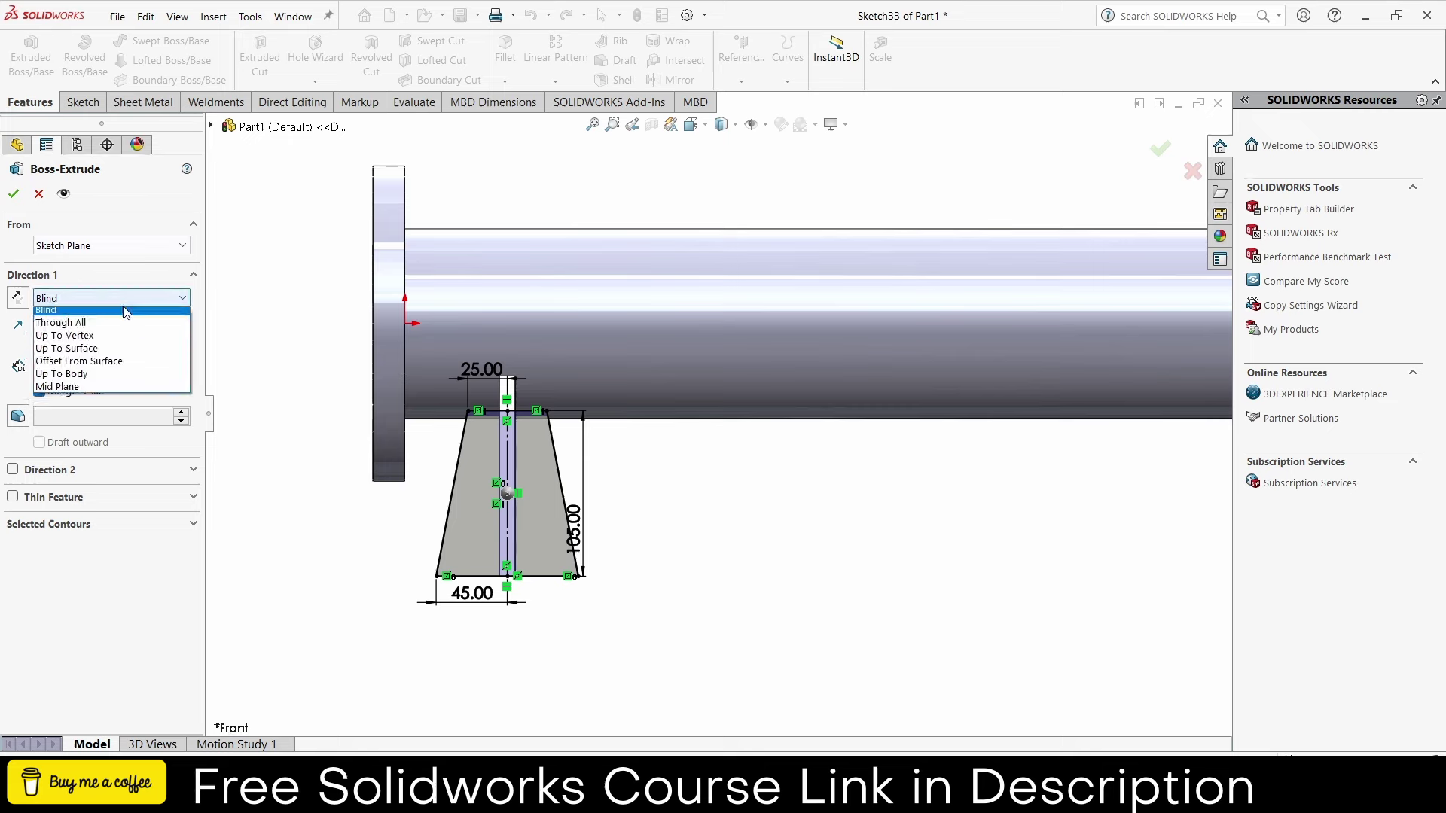
{"action": "left_click", "coordinate": [120, 387]}
{"action": "left_click", "coordinate": [12, 194]}
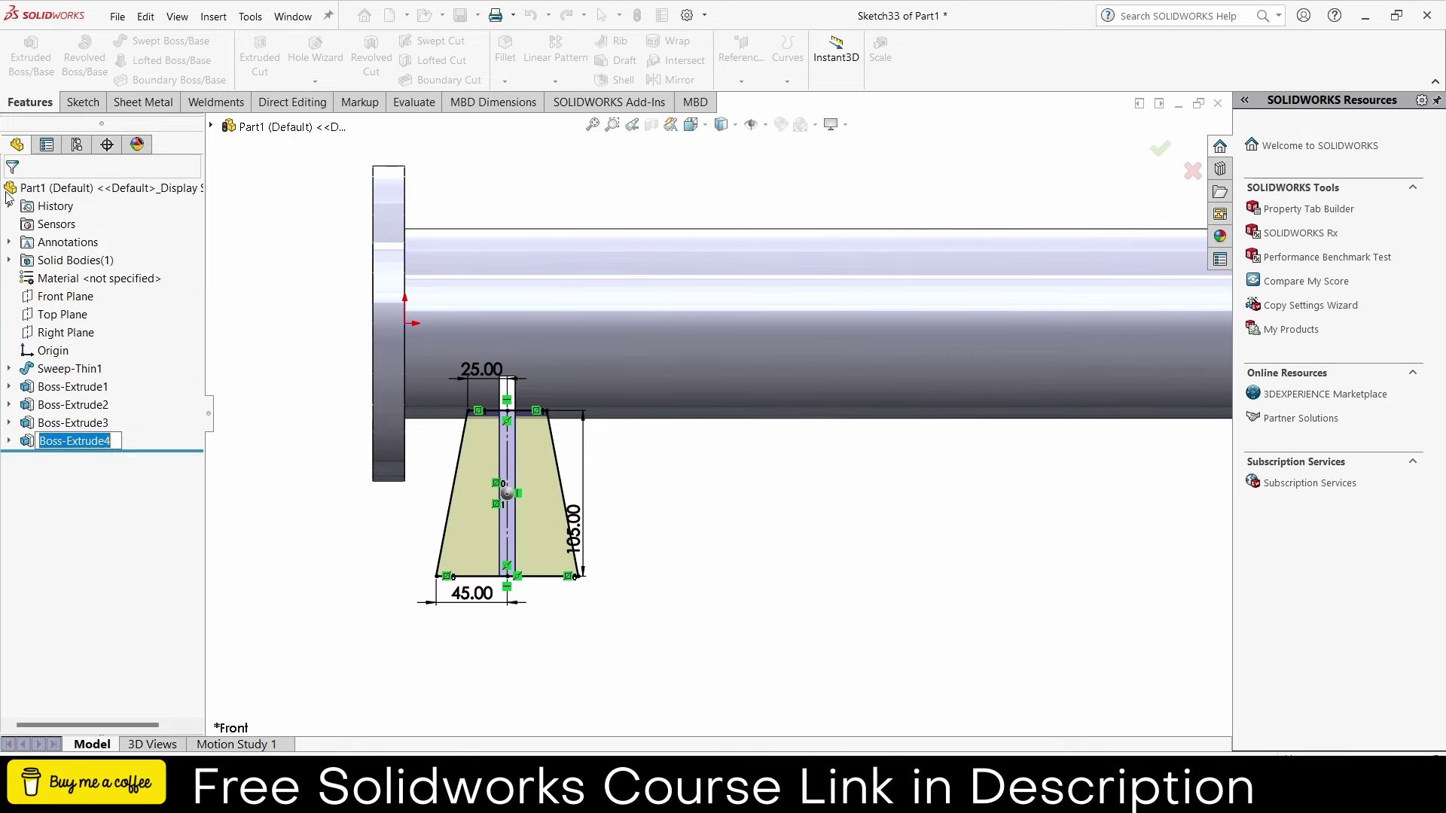
{"action": "middle_click_drag", "start_coordinate": [668, 549], "coordinate": [711, 603]}
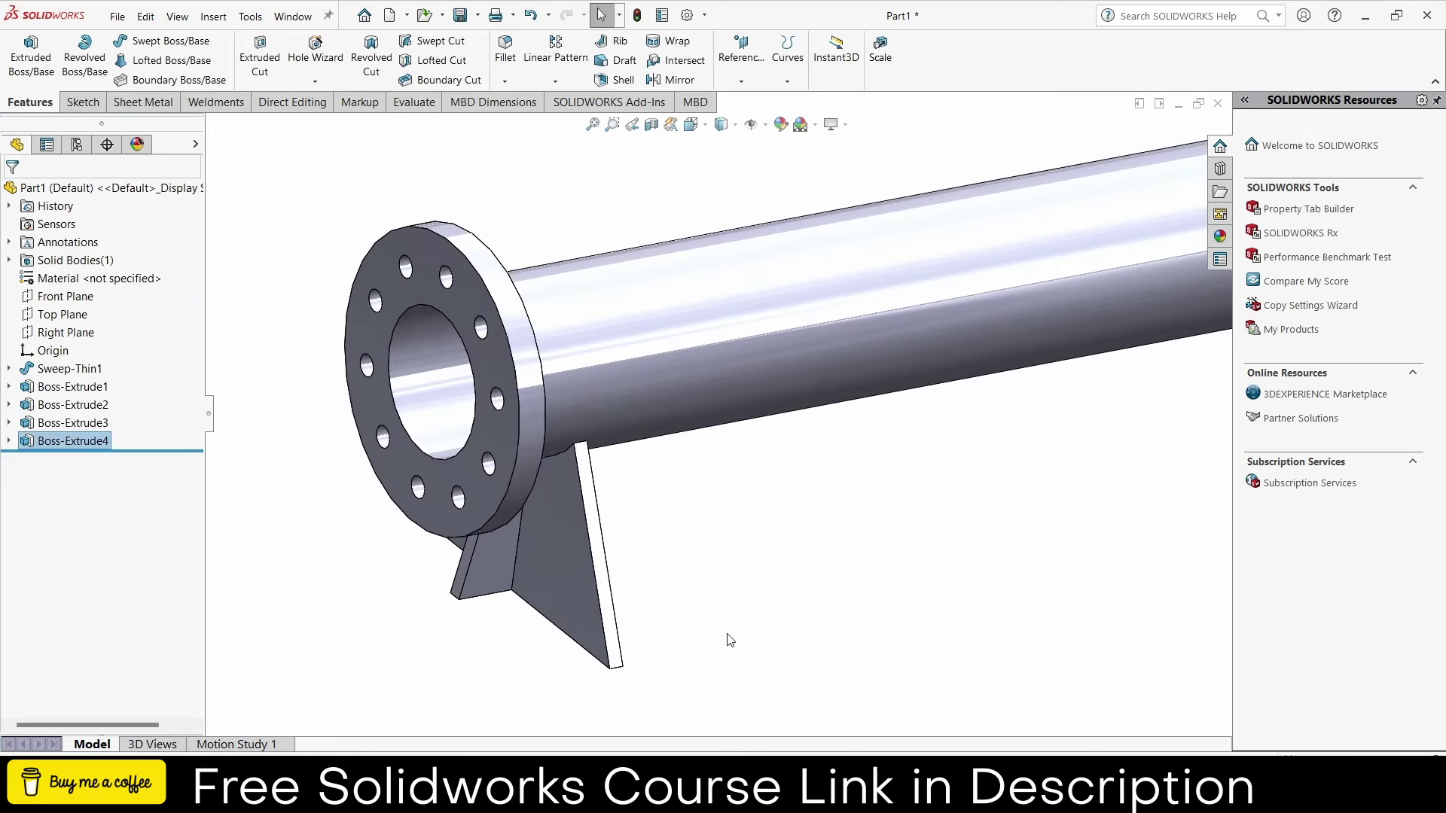
{"action": "middle_click_drag", "start_coordinate": [721, 642], "coordinate": [580, 602]}
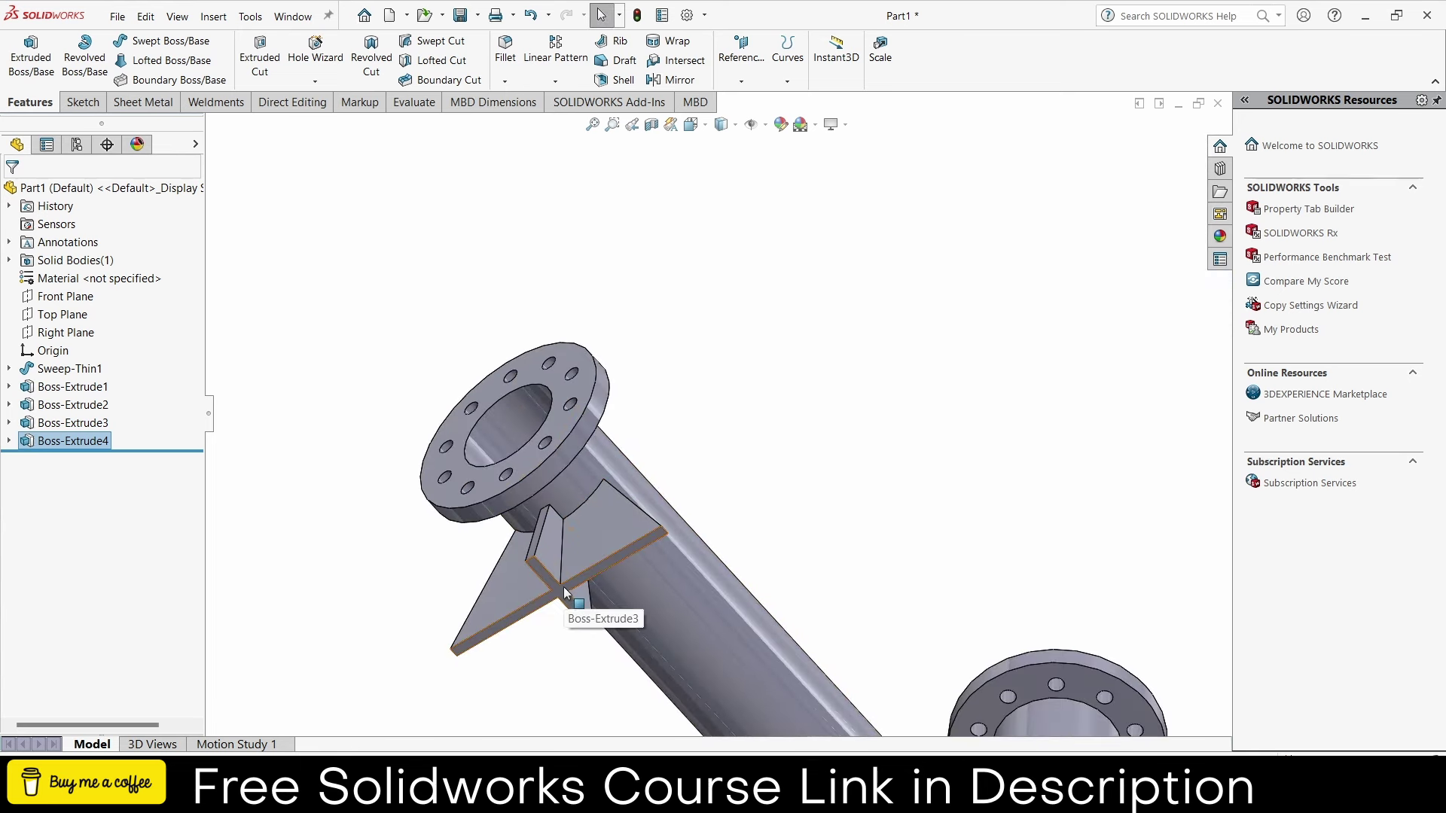
- Start a sketch on the support's base face with a short horizontal centerline from the origin
{"action": "left_click", "coordinate": [566, 589]}
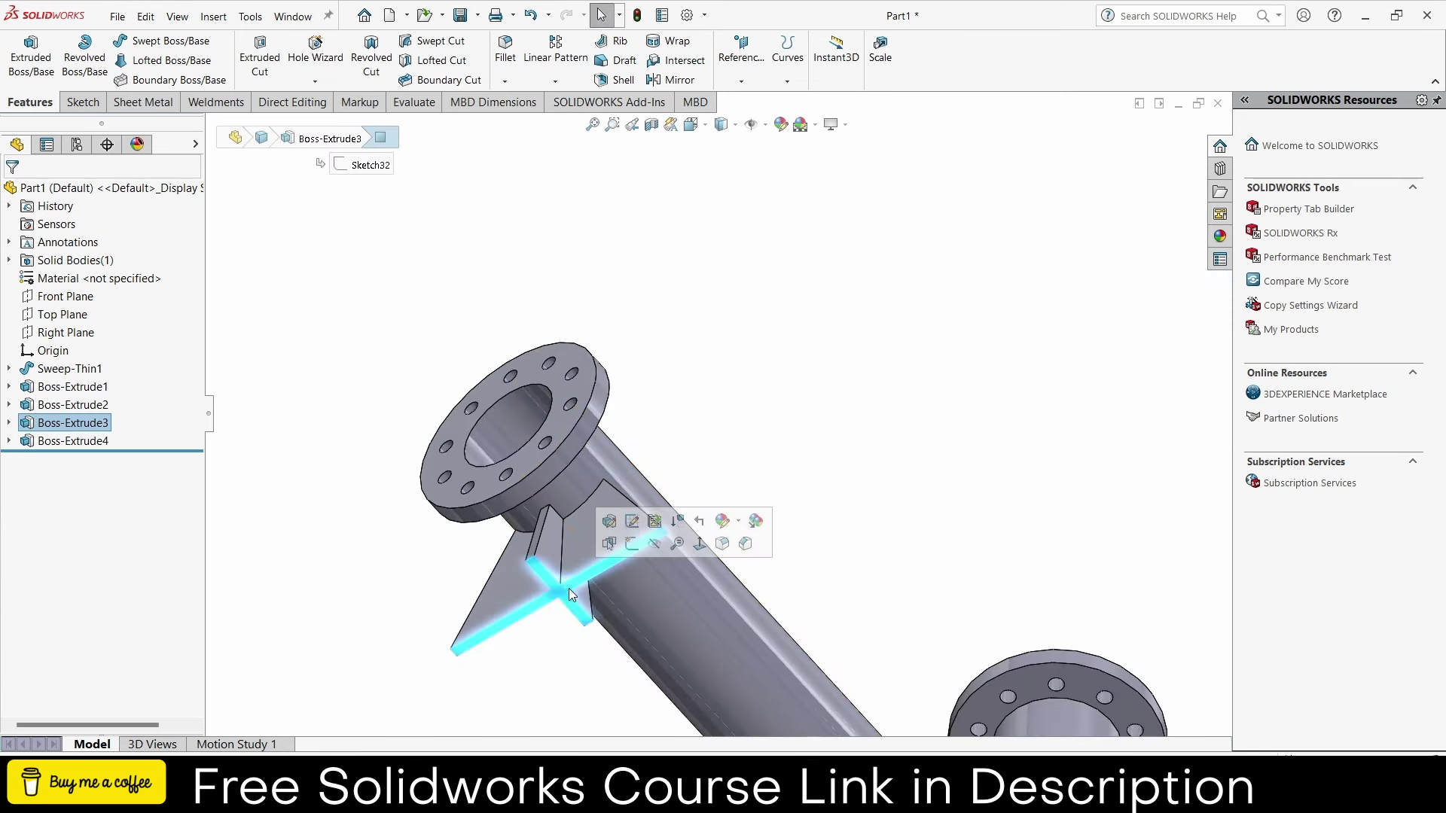
{"action": "left_click", "coordinate": [631, 544]}
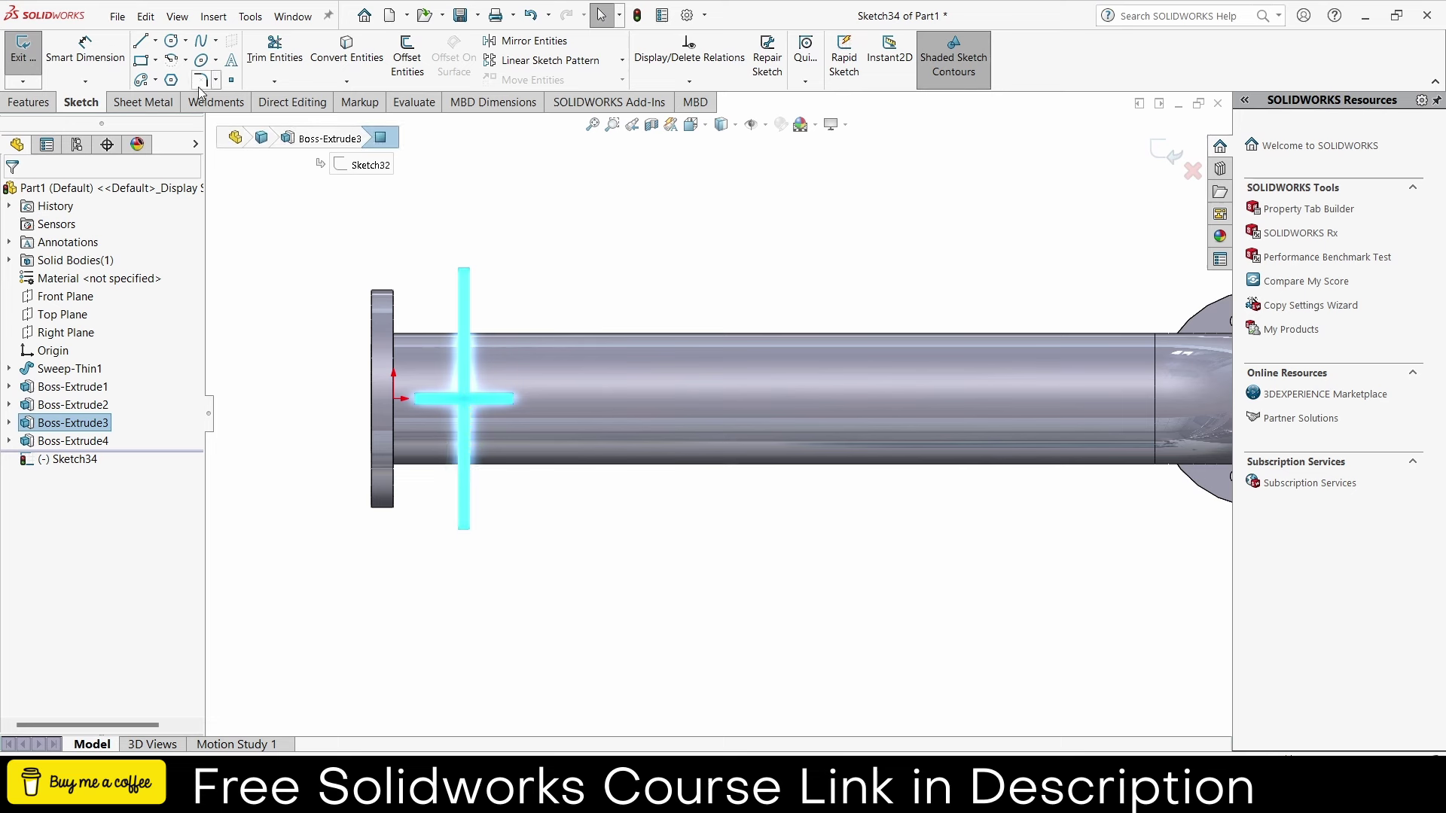
{"action": "left_click", "coordinate": [172, 41]}
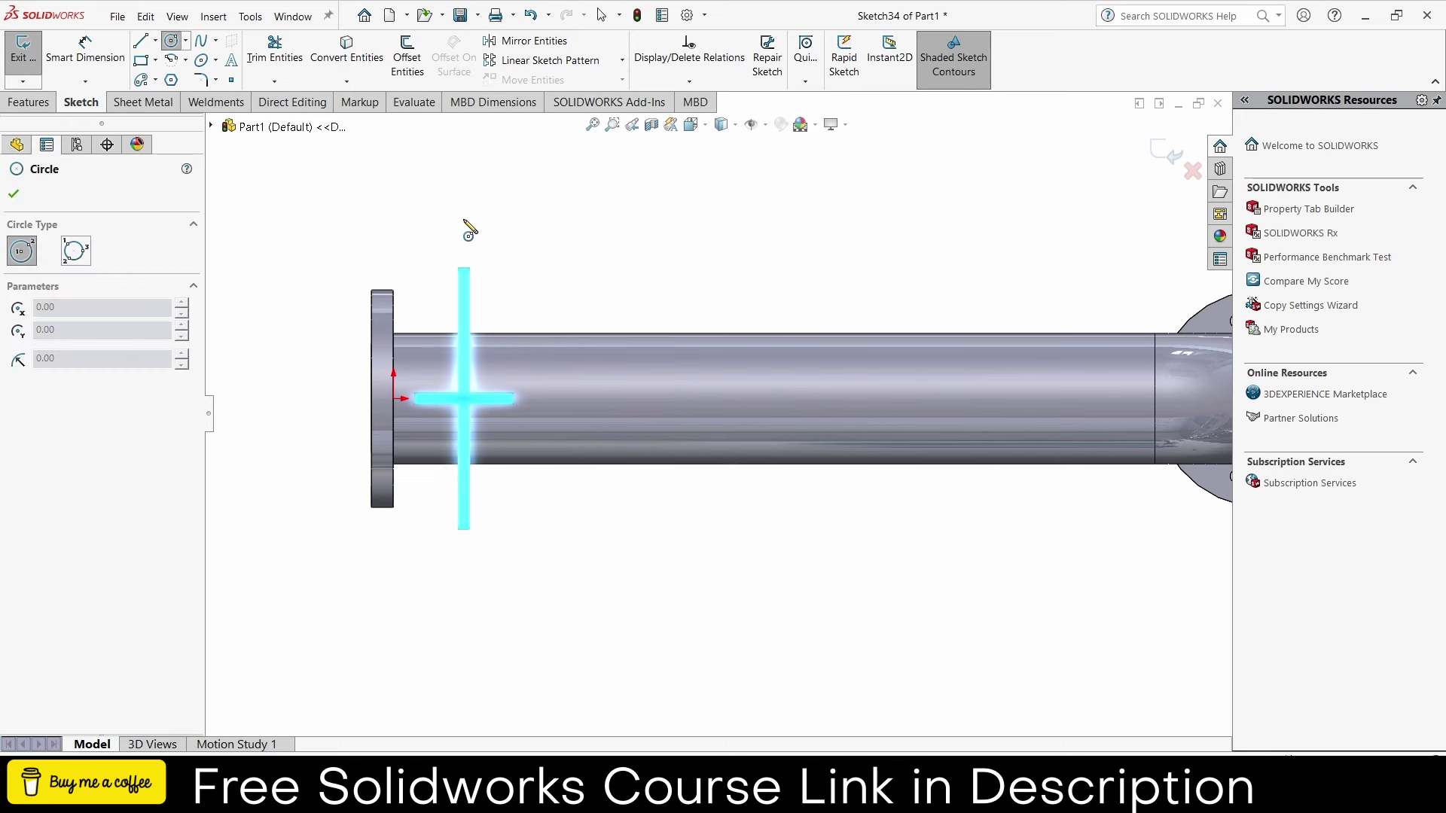
{"action": "left_click", "coordinate": [155, 41]}
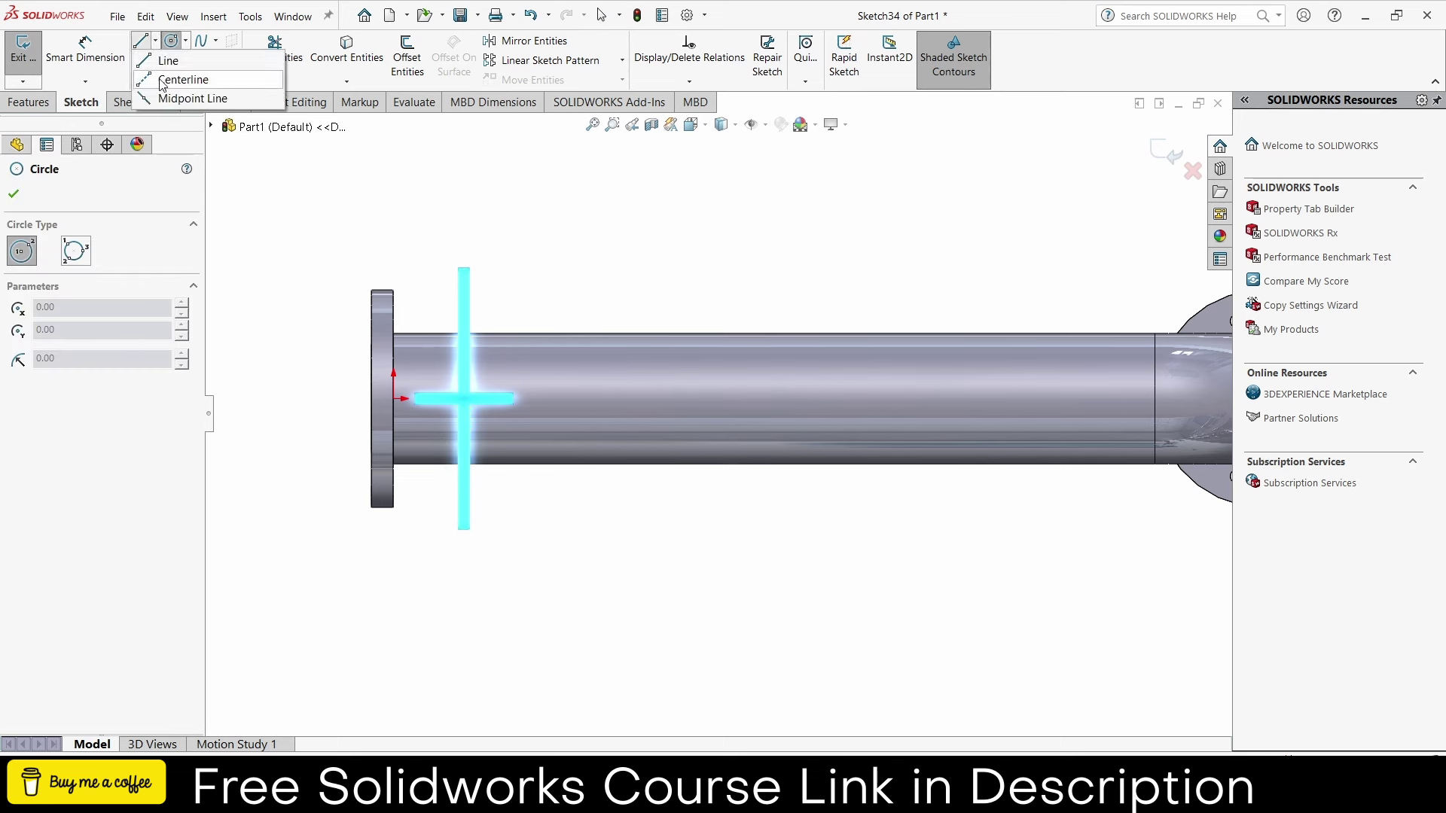
{"action": "left_click", "coordinate": [192, 98]}
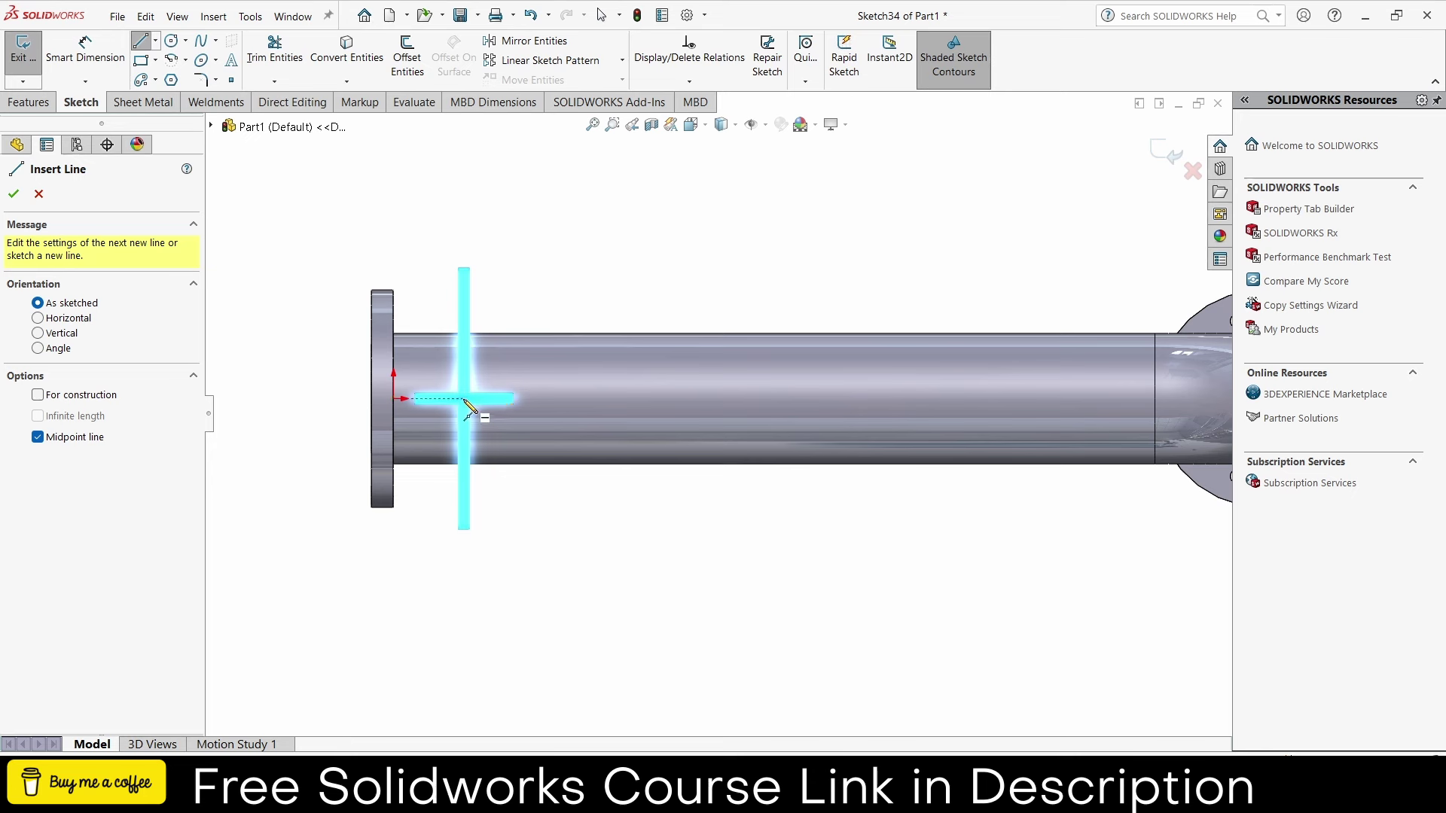
{"action": "left_click", "coordinate": [156, 42]}
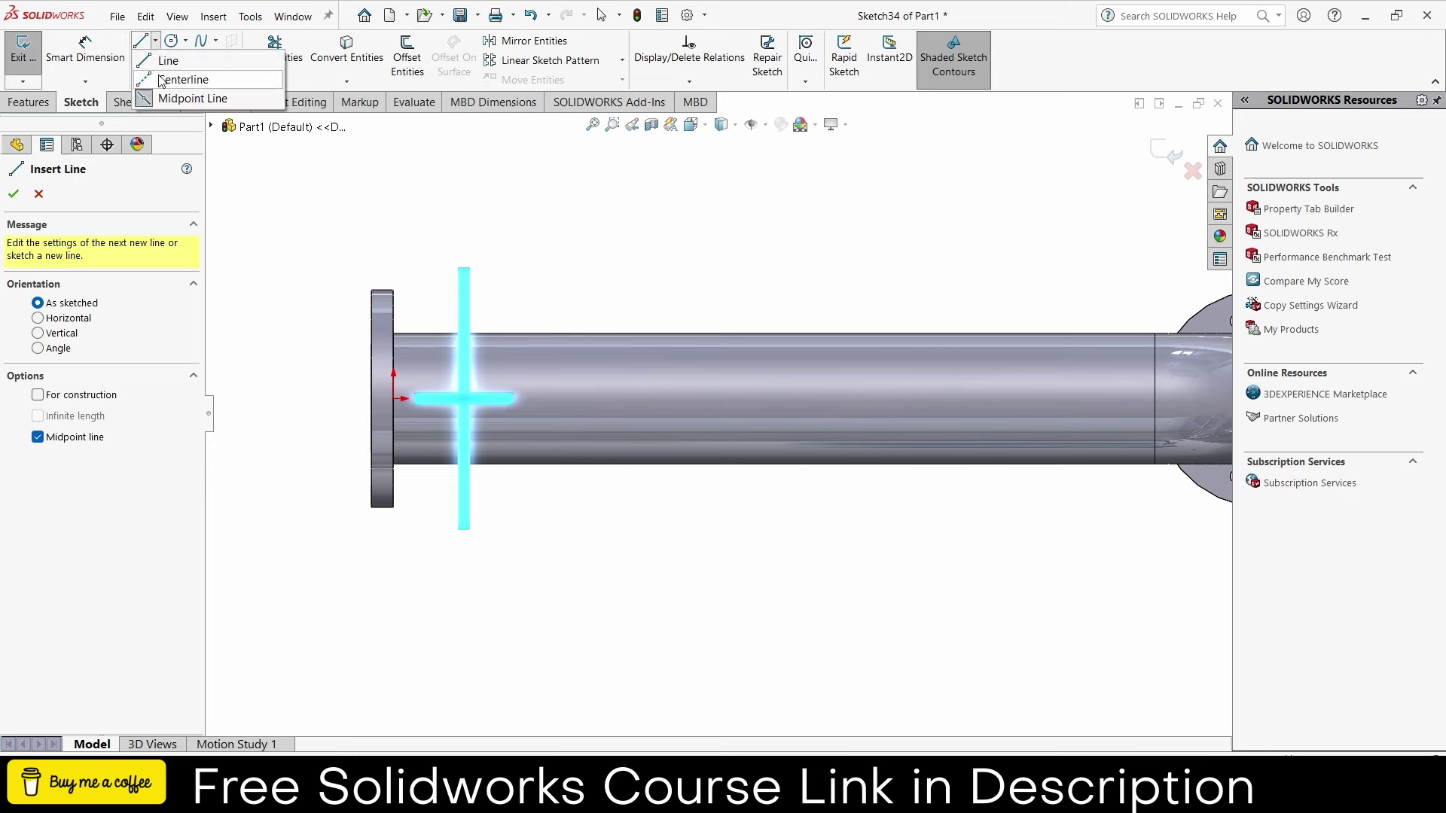
{"action": "left_click", "coordinate": [183, 80]}
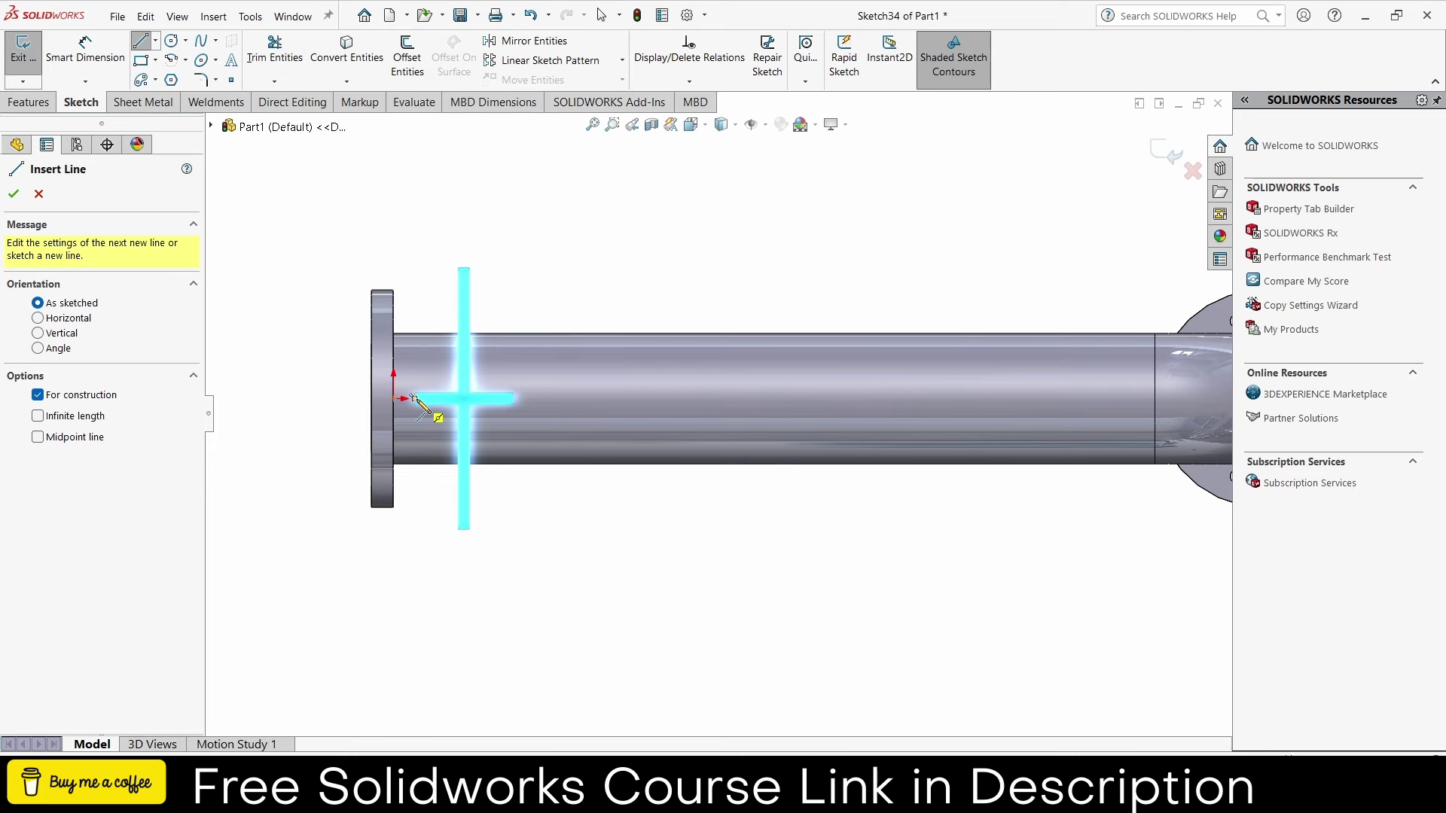
{"action": "left_click", "coordinate": [414, 398]}
{"action": "left_click", "coordinate": [513, 397]}
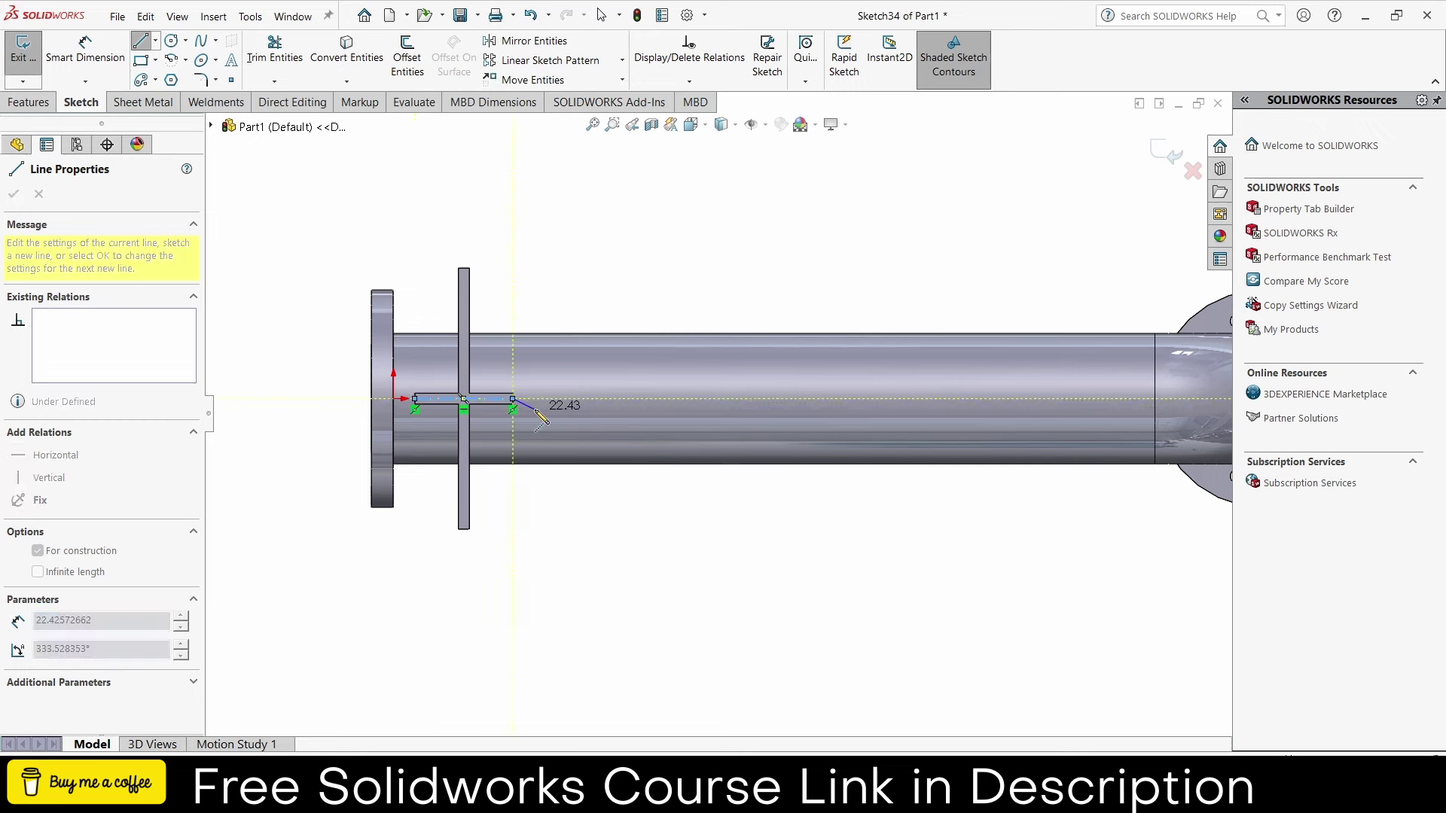
{"action": "key", "text": "Escape"}
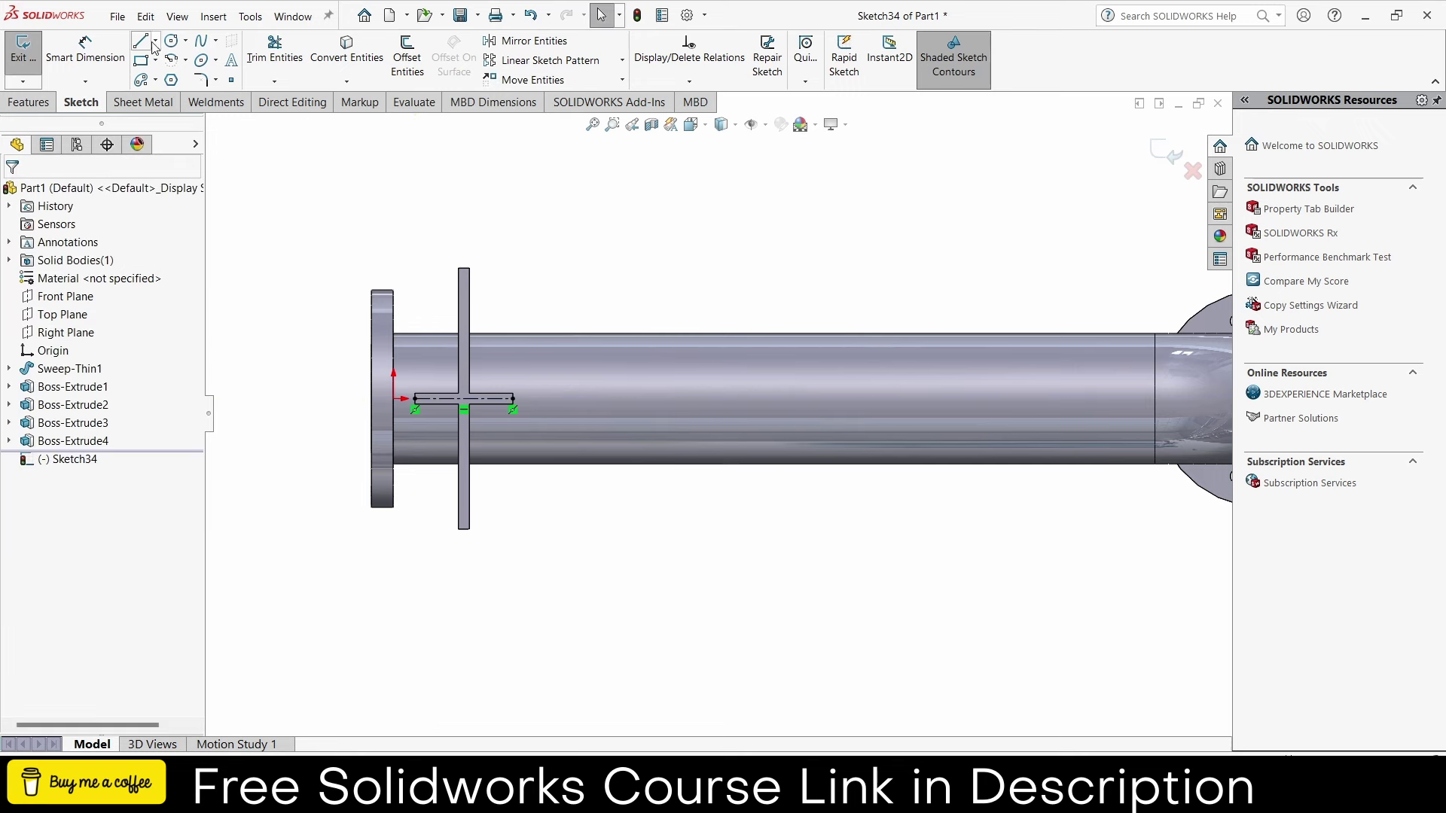
- Draw a vertical midpoint line centred on the centerline's midpoint
{"action": "left_click", "coordinate": [154, 42]}
{"action": "left_click", "coordinate": [167, 100]}
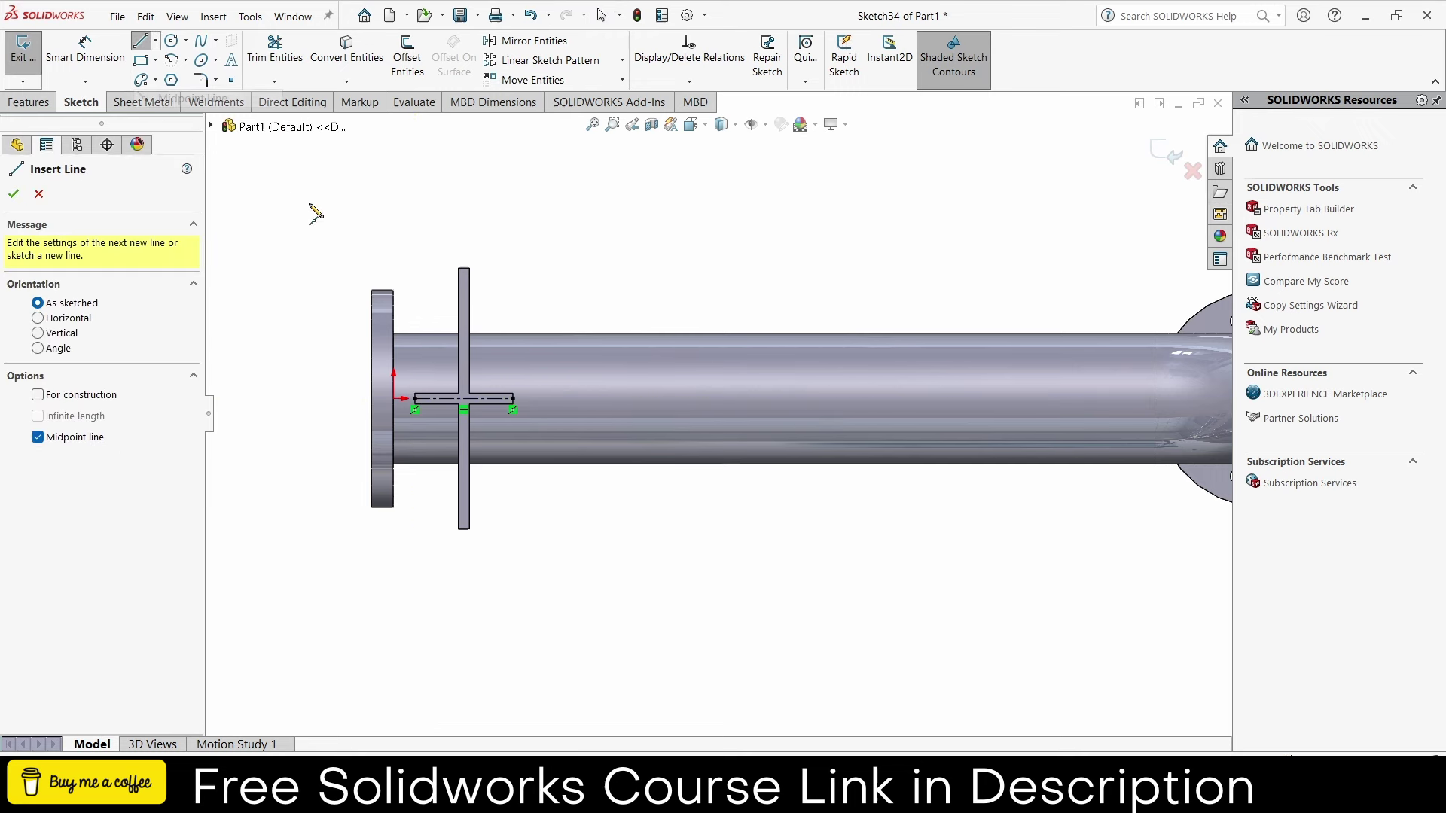
{"action": "left_click", "coordinate": [464, 399]}
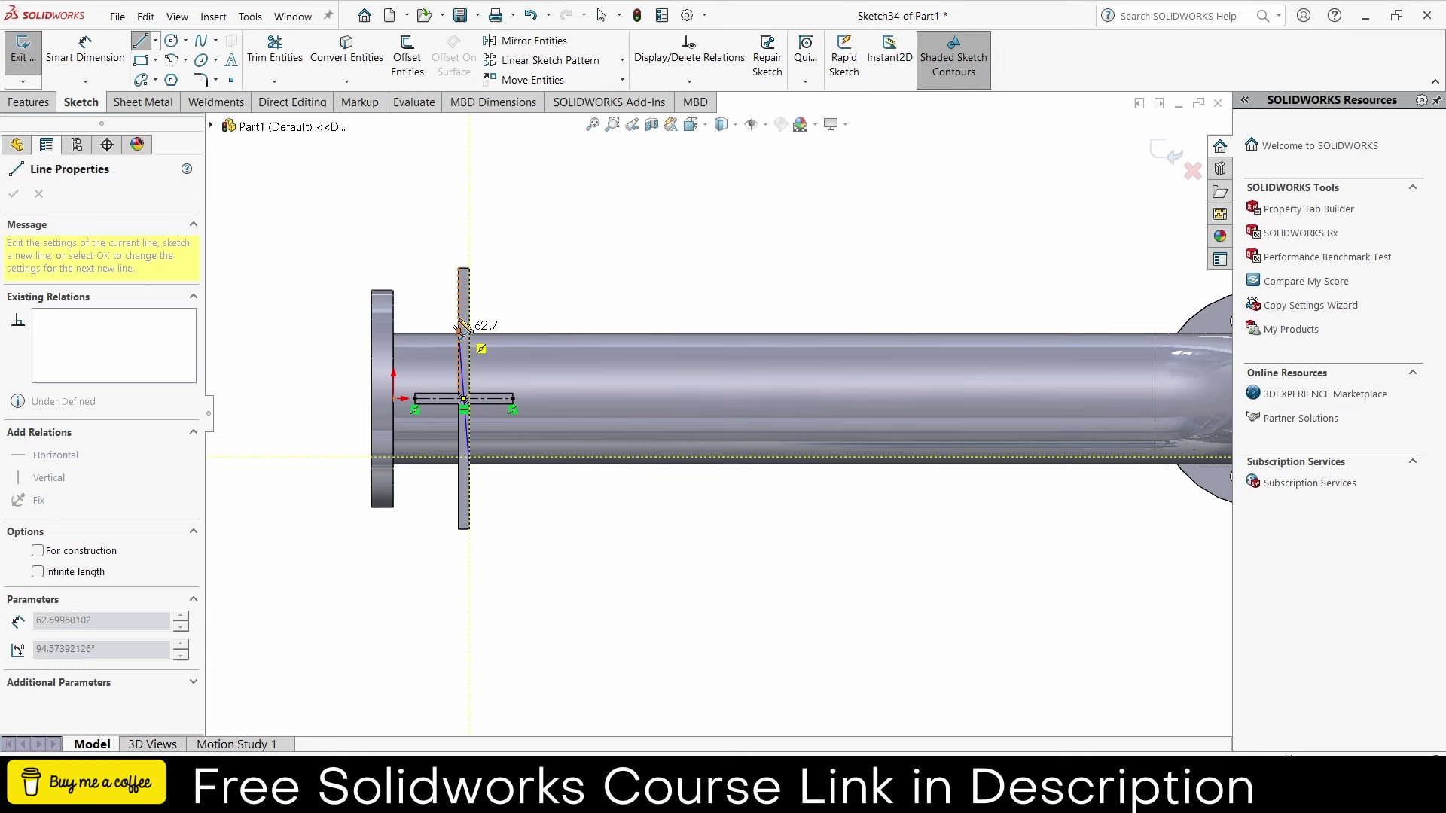
{"action": "left_click", "coordinate": [464, 208]}
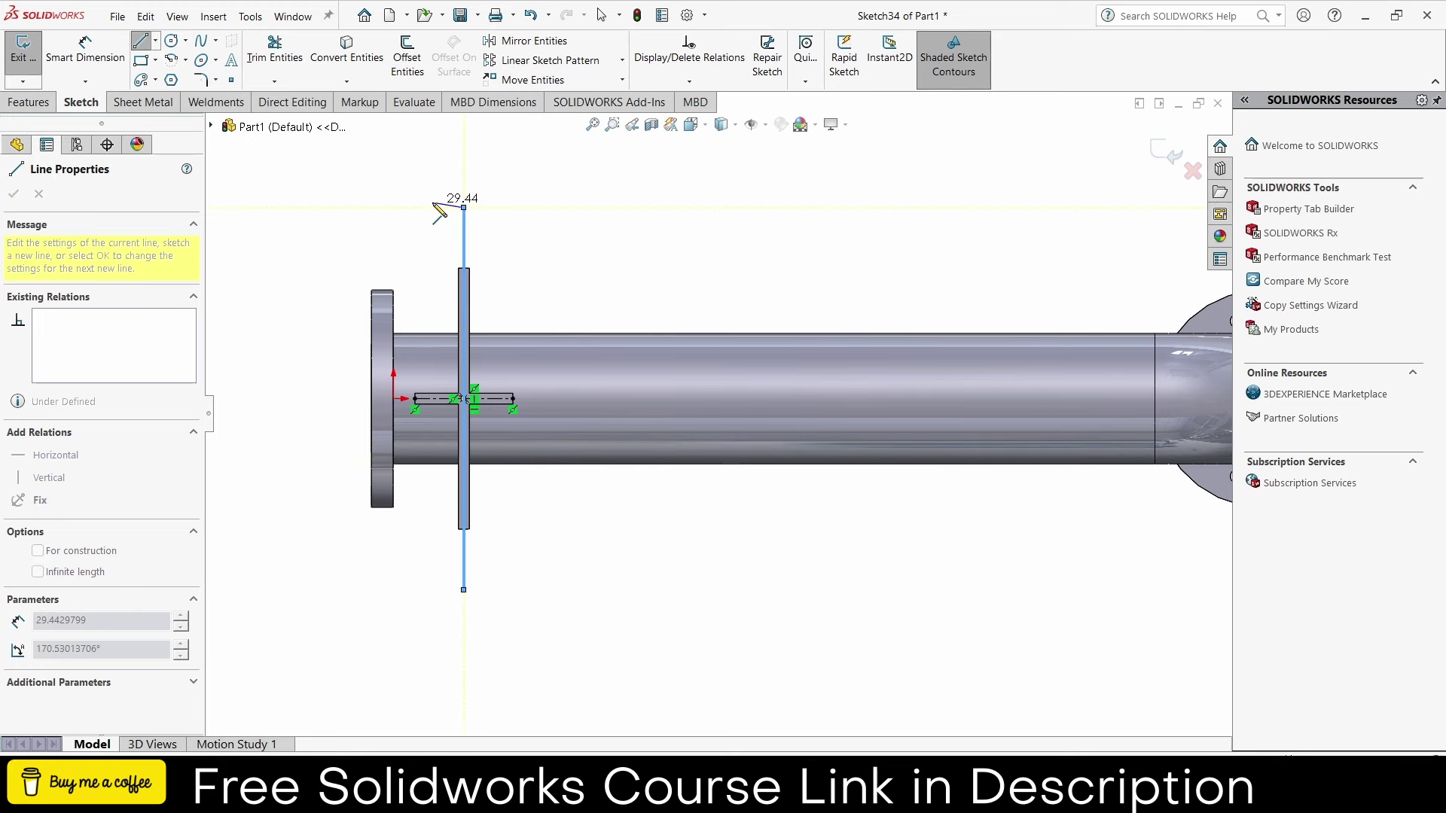
{"action": "key", "text": "Escape"}
- Dimension the vertical line to 350 mm and convert it to construction geometry
{"action": "left_click", "coordinate": [85, 52]}
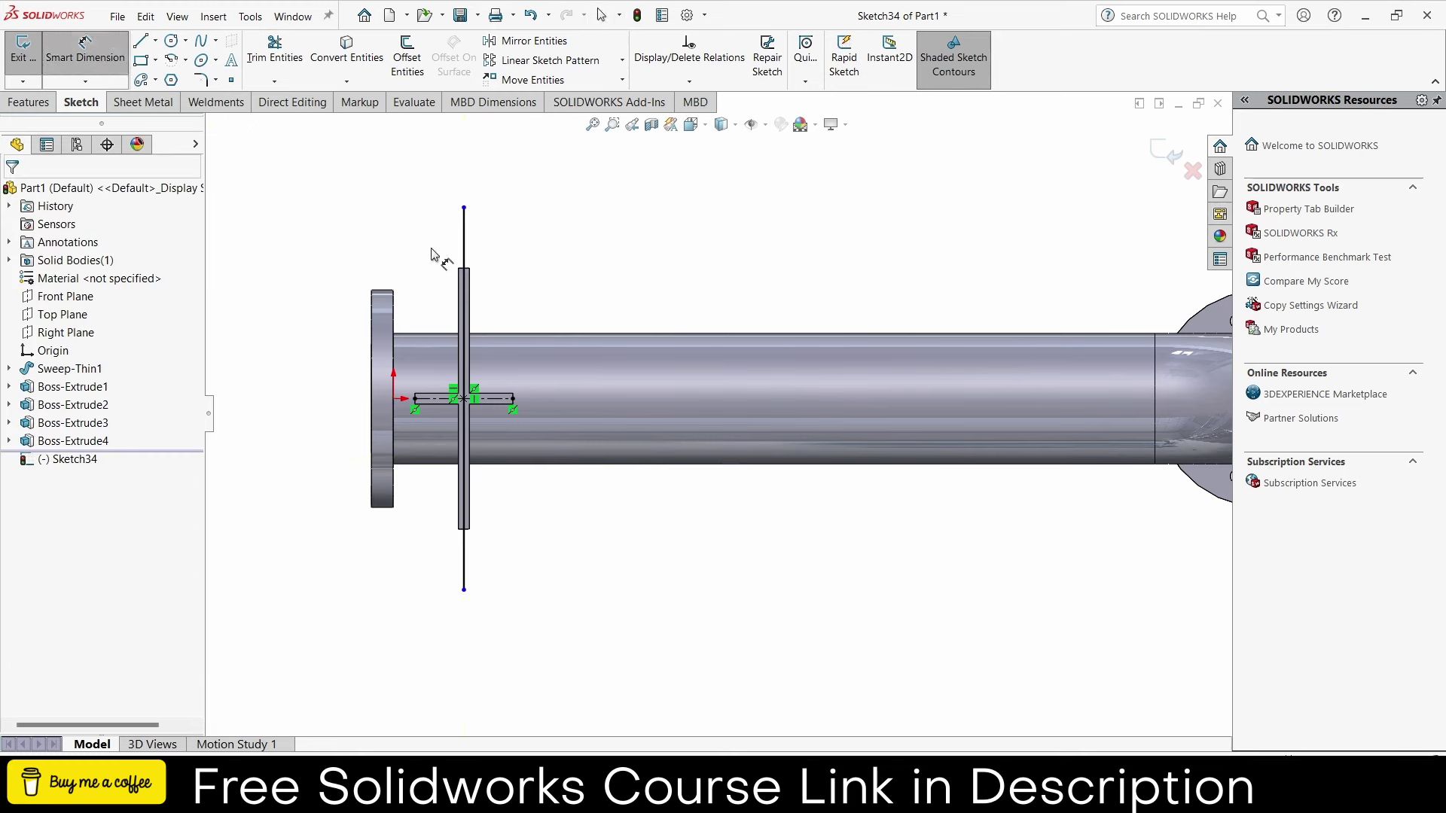
{"action": "left_click", "coordinate": [464, 251]}
{"action": "left_click", "coordinate": [554, 258]}
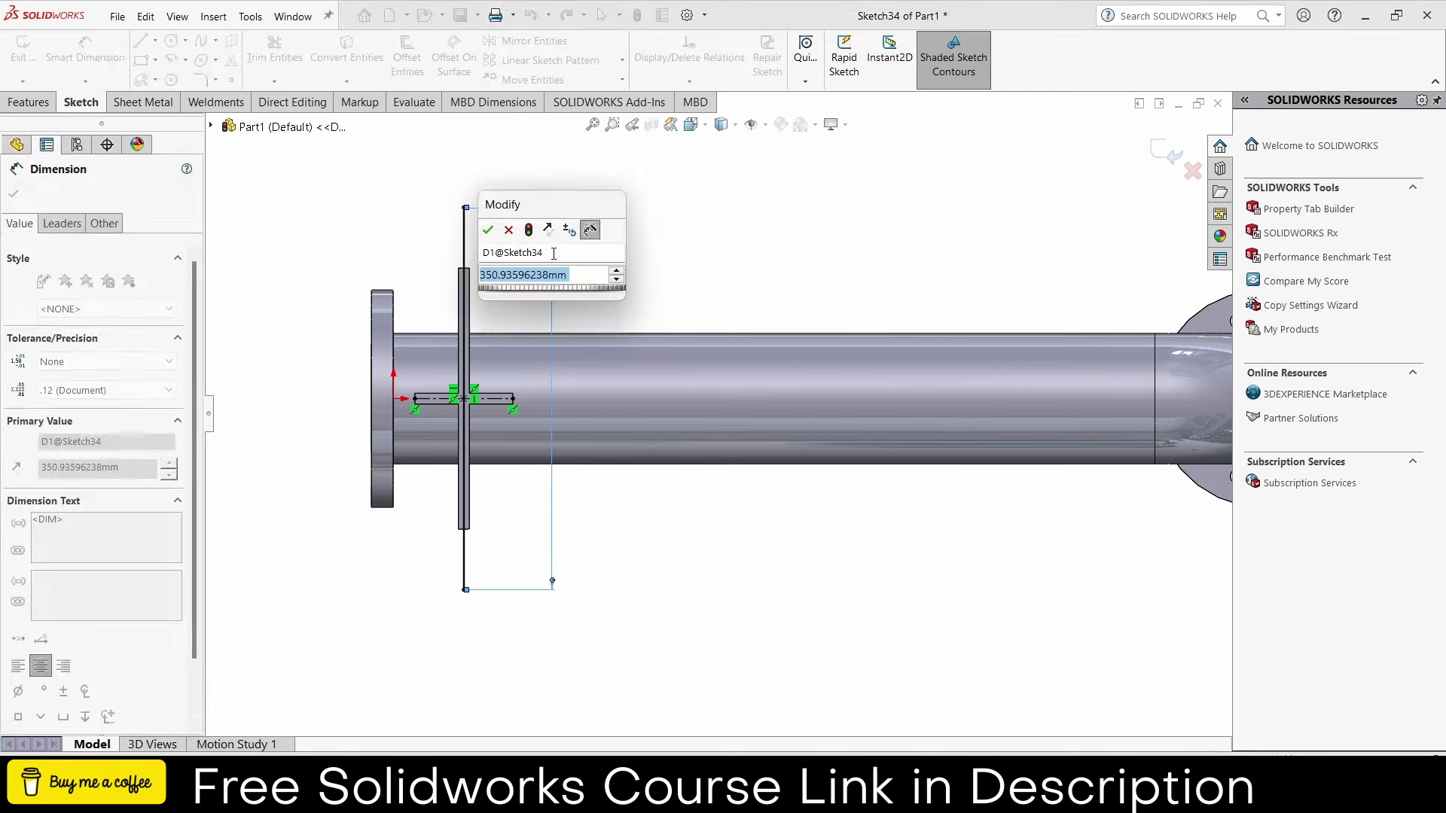
{"action": "type", "text": "350"}
{"action": "key", "text": "Return"}
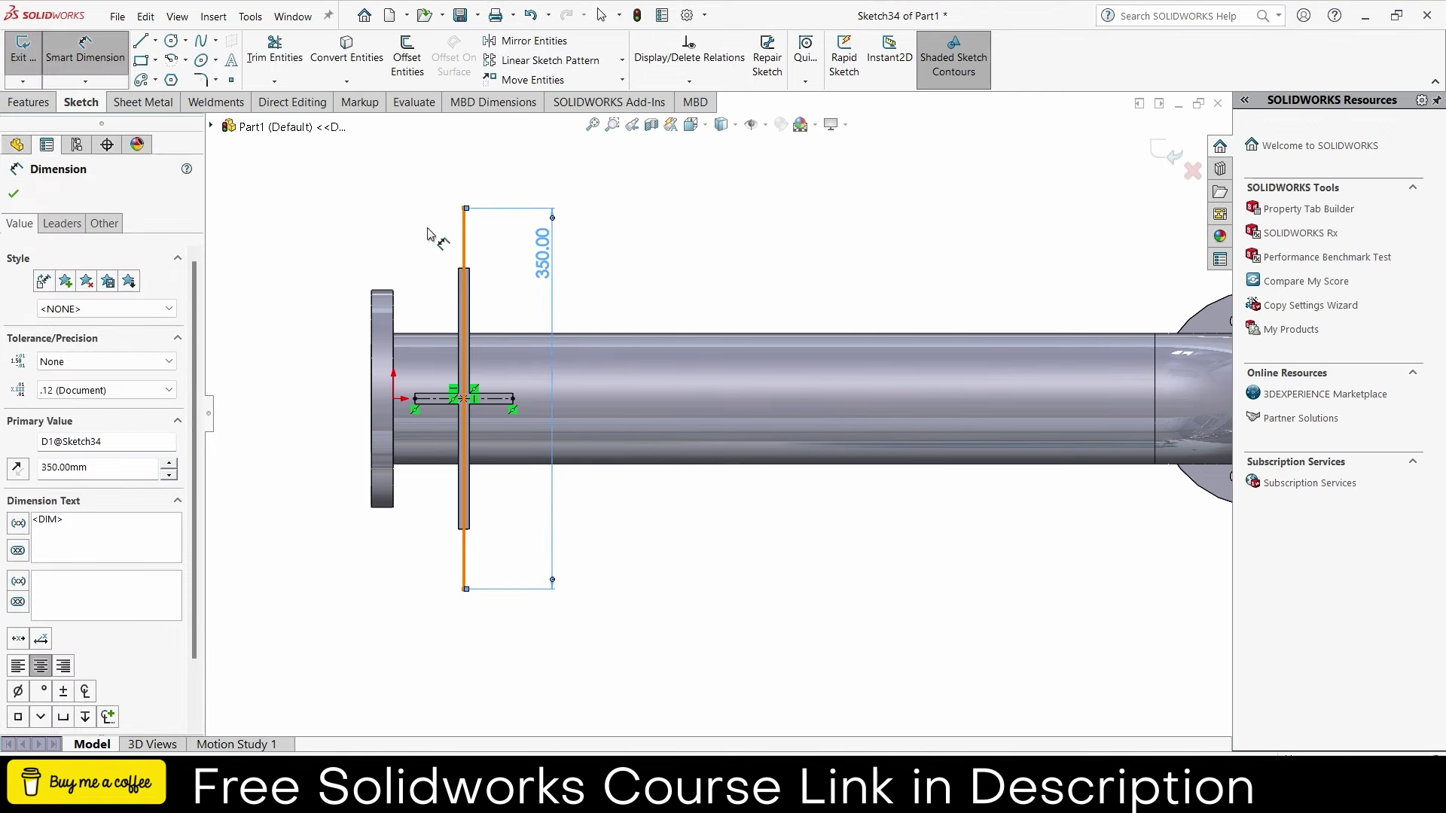
{"action": "left_click", "coordinate": [15, 192]}
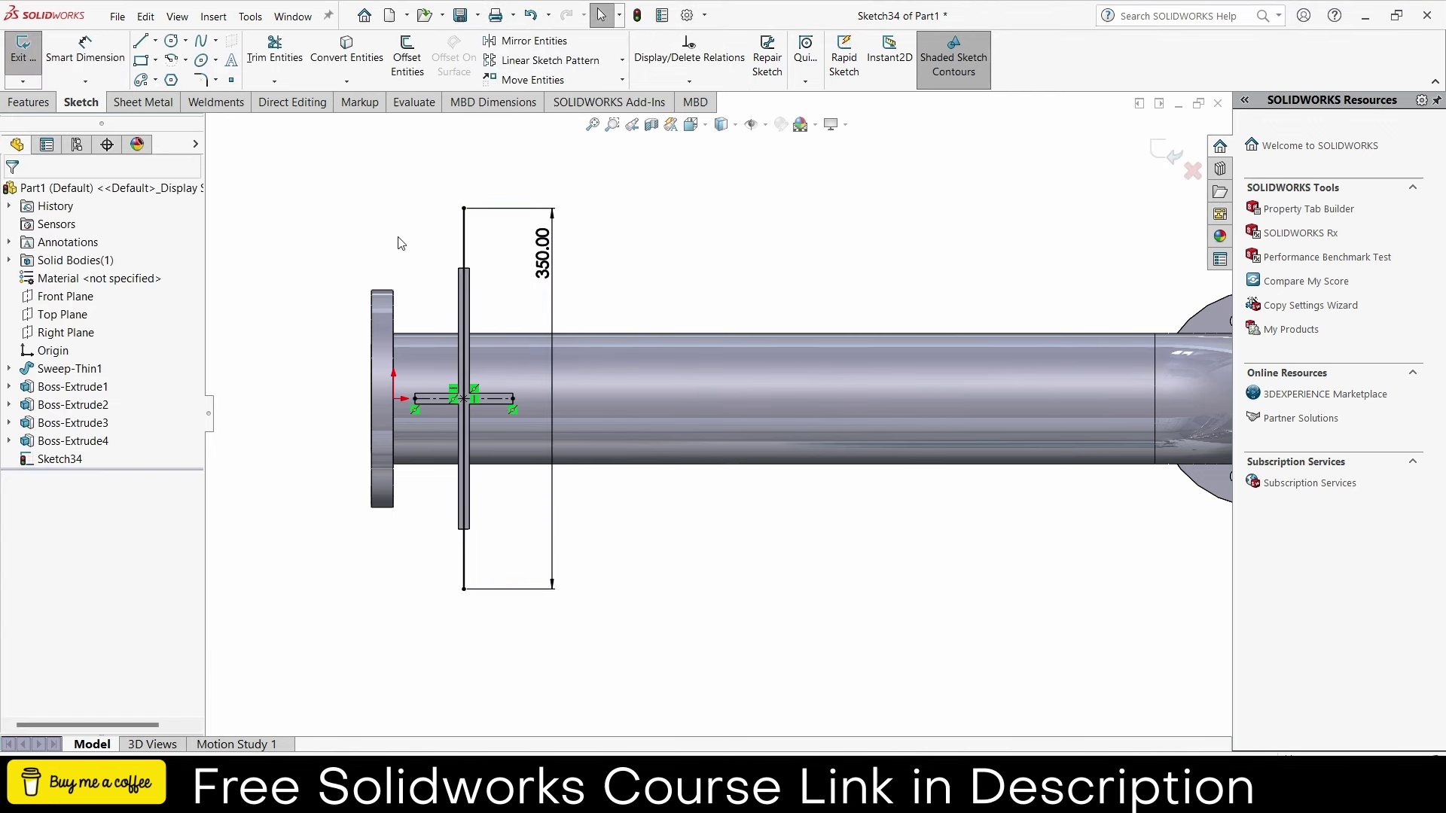
{"action": "left_click", "coordinate": [463, 246]}
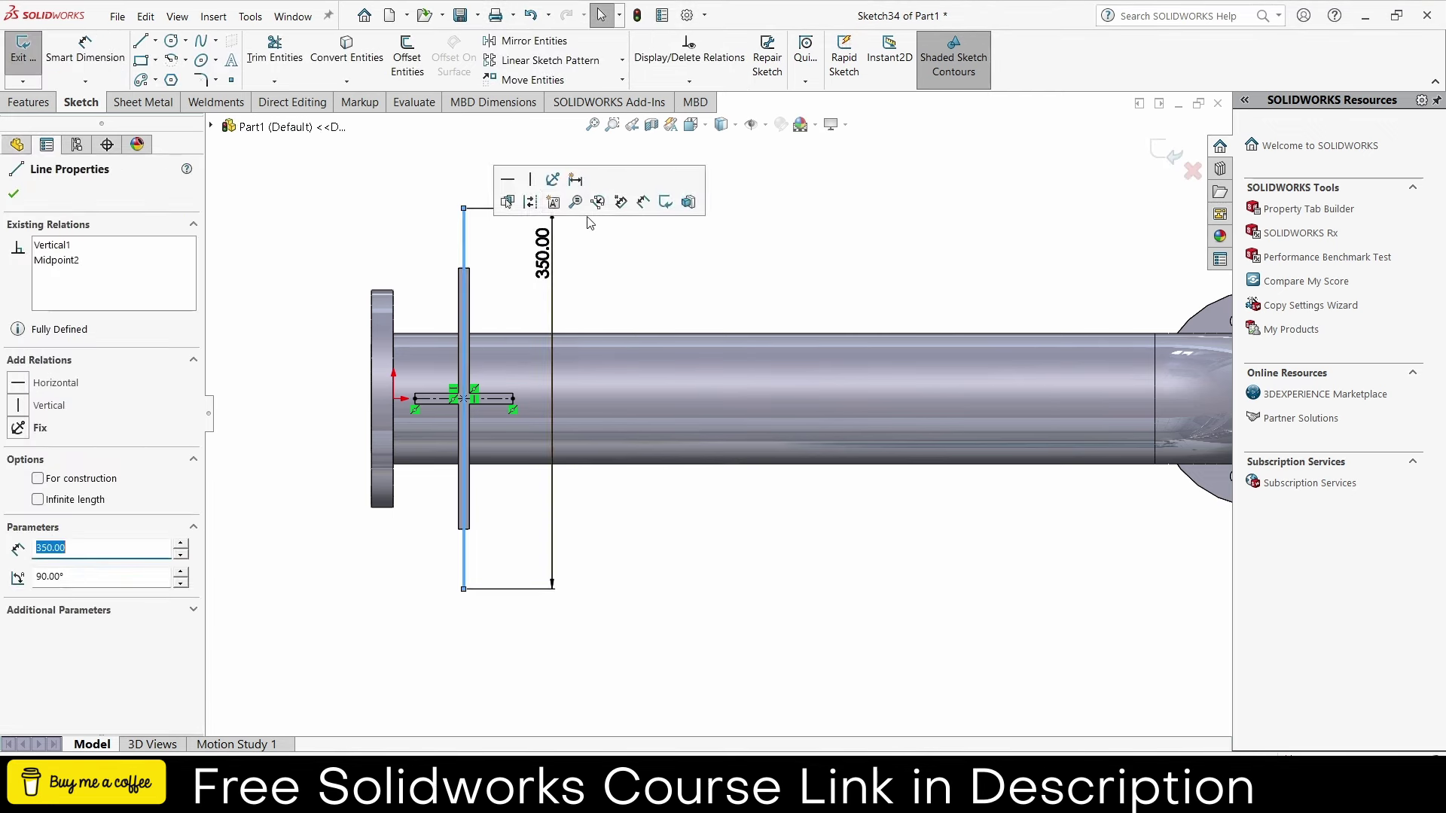
{"action": "left_click", "coordinate": [530, 203]}
- Draw three circles: at the line's top end, on the sketch origin, and at its bottom end
{"action": "left_click", "coordinate": [172, 40]}
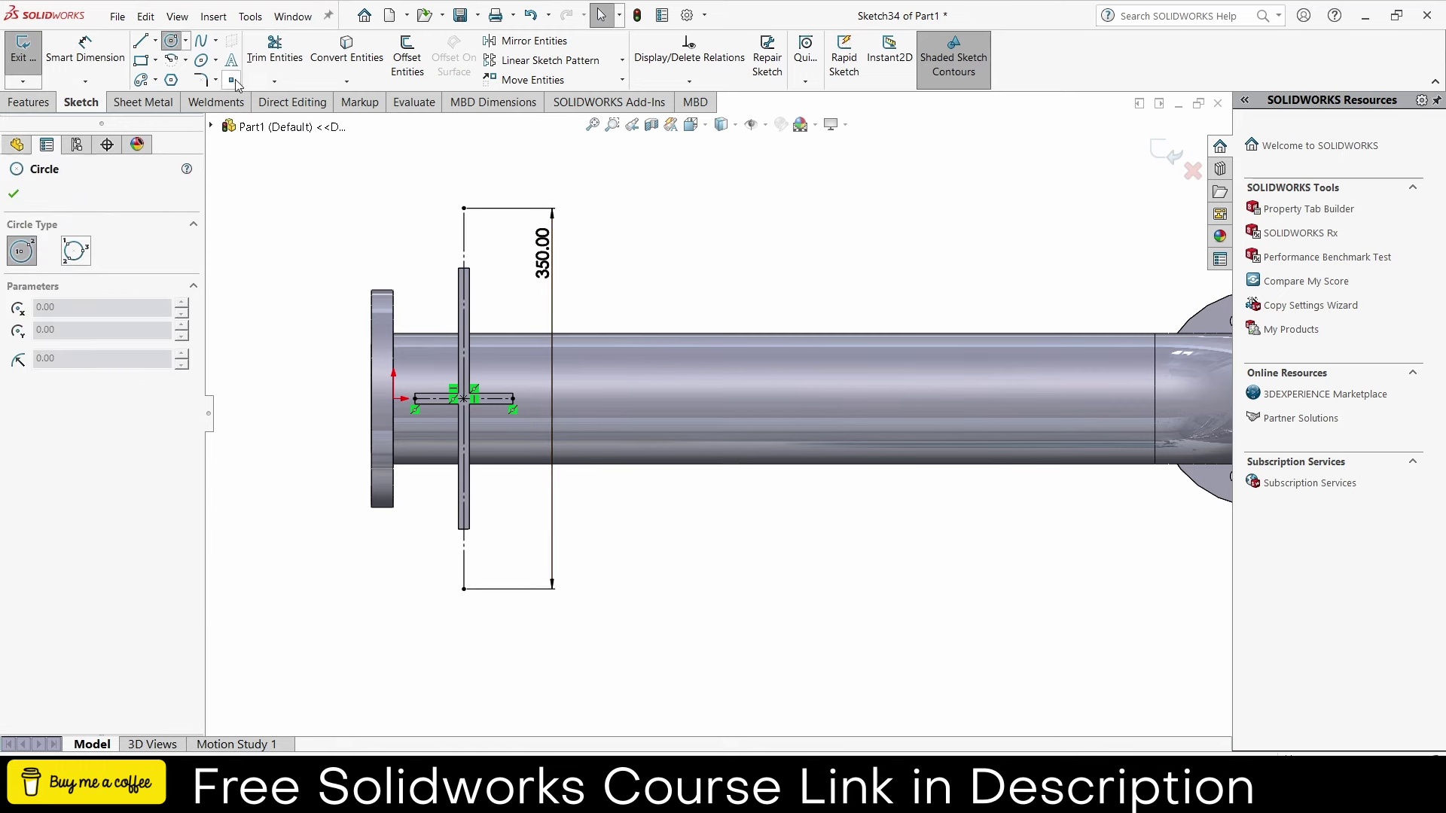
{"action": "left_click", "coordinate": [463, 208]}
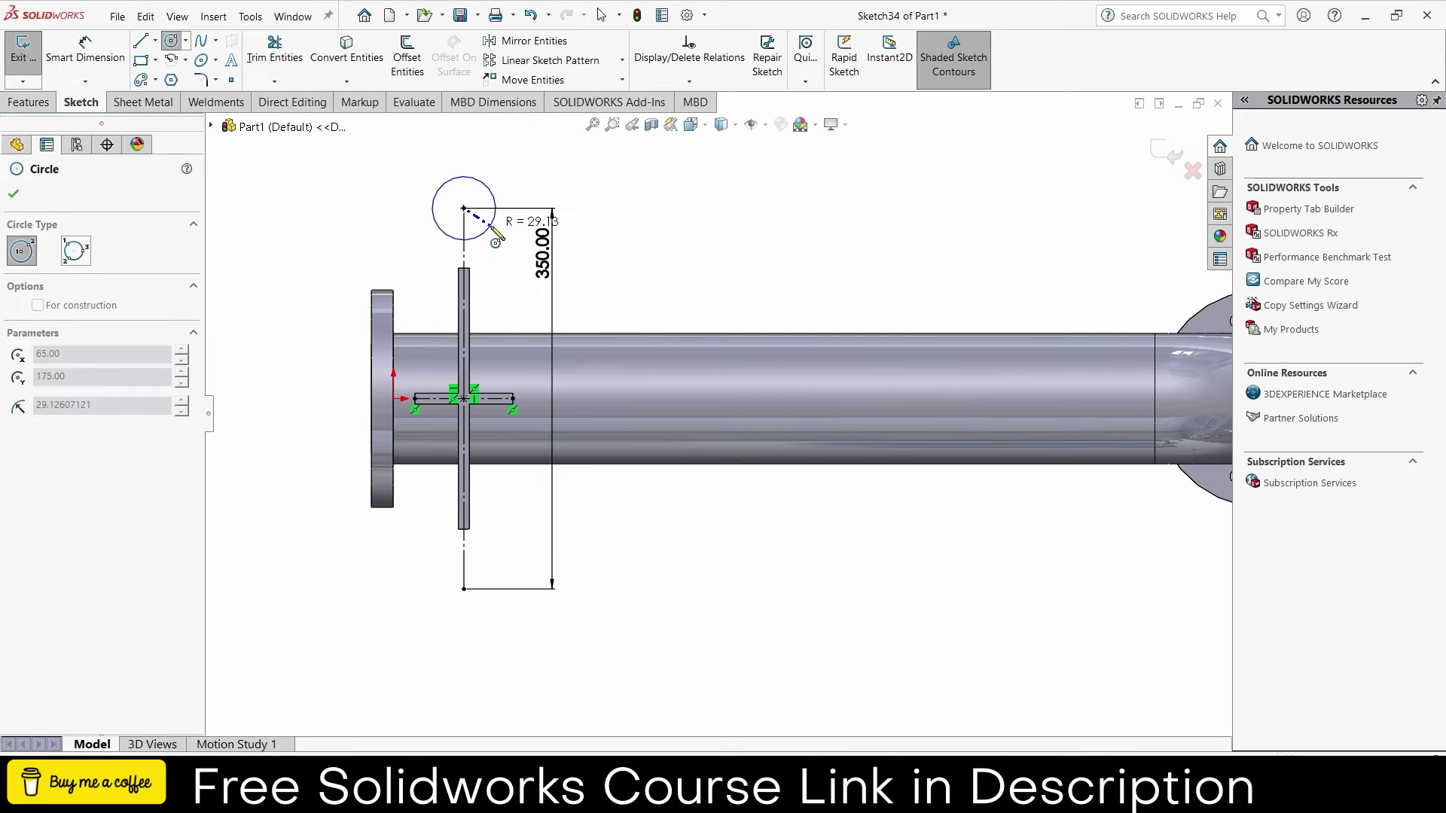
{"action": "left_click", "coordinate": [490, 226]}
{"action": "left_click", "coordinate": [464, 400]}
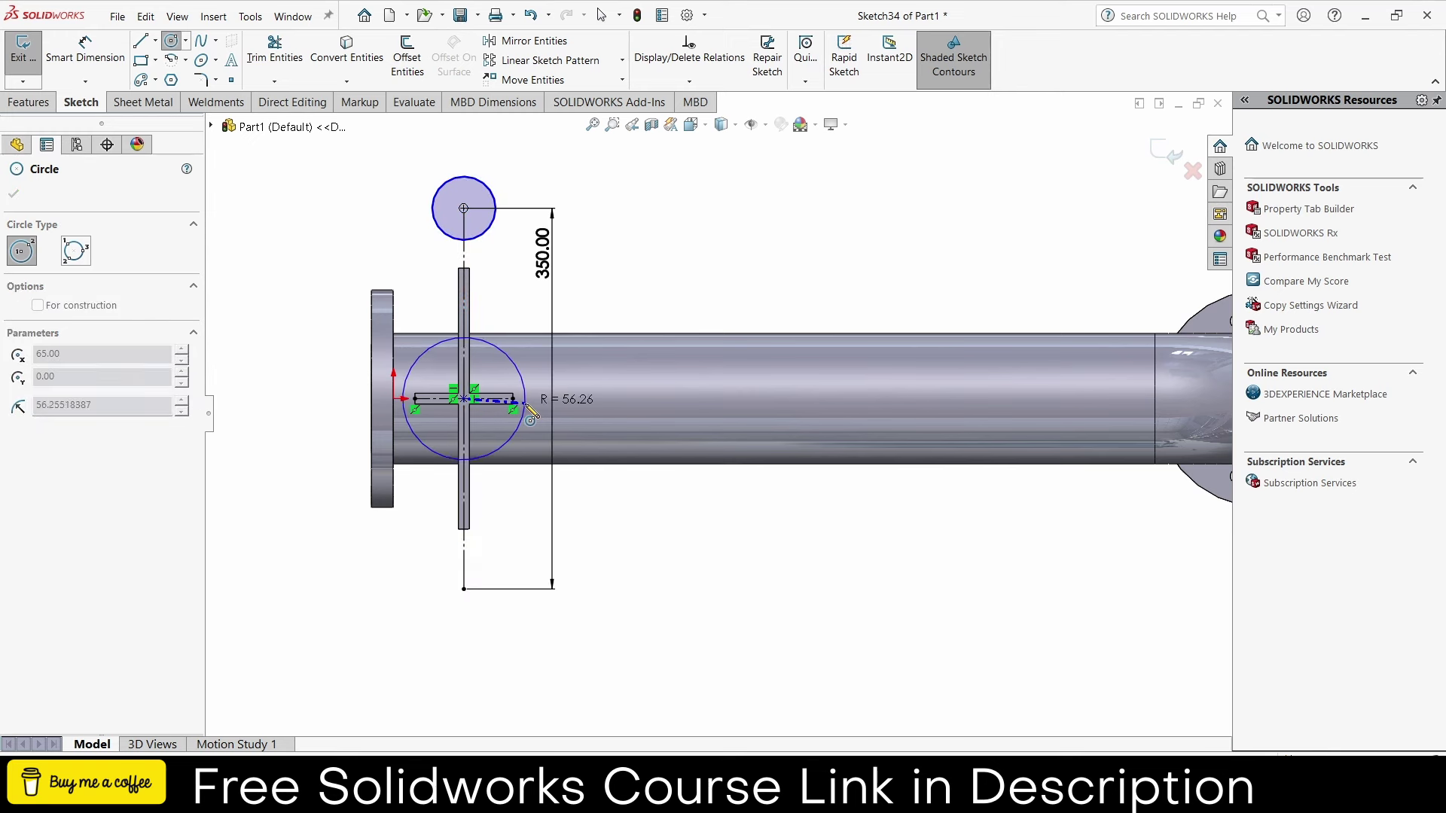
{"action": "left_click", "coordinate": [527, 407]}
{"action": "left_click", "coordinate": [464, 589]}
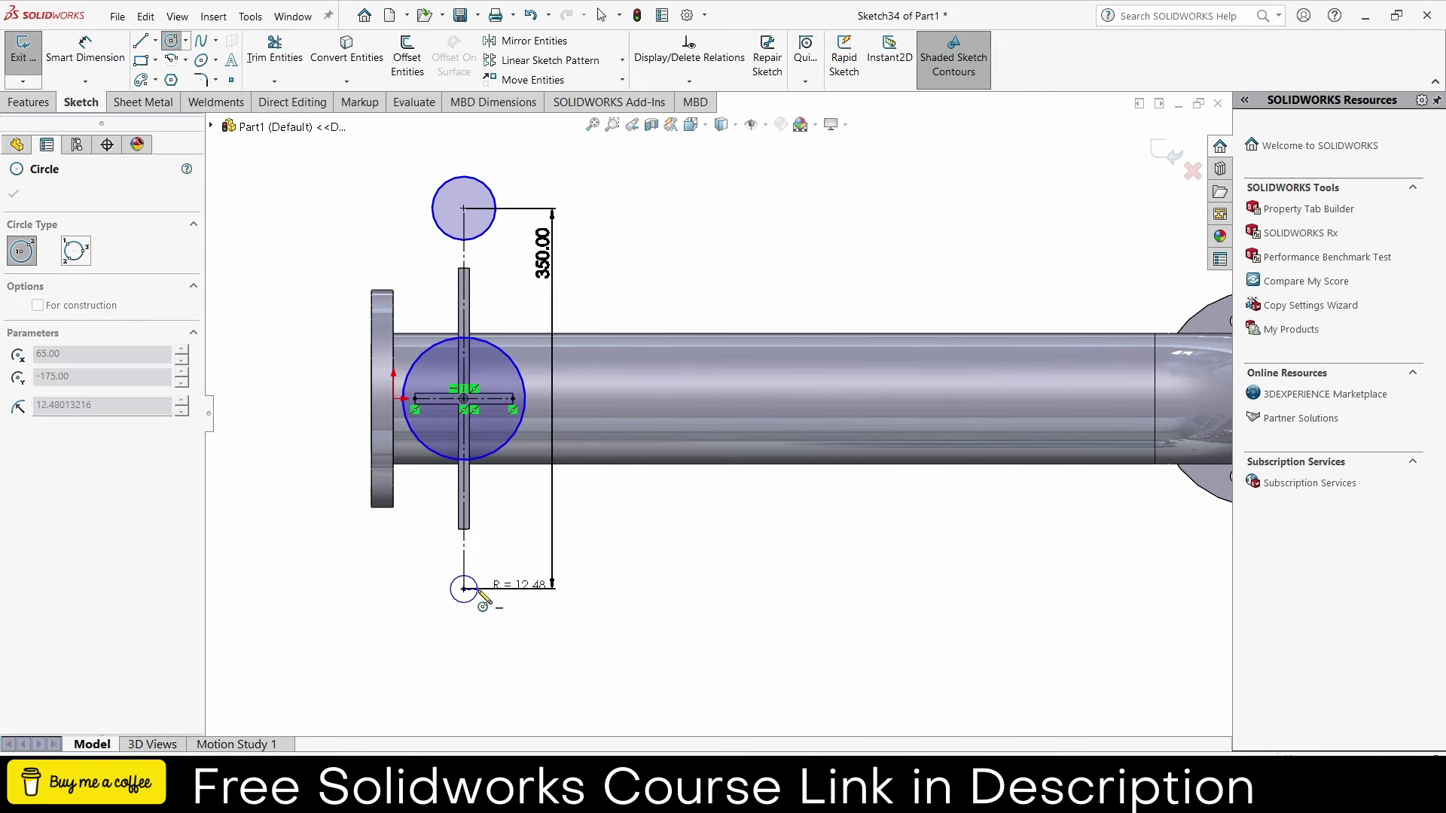
{"action": "left_click", "coordinate": [485, 598]}
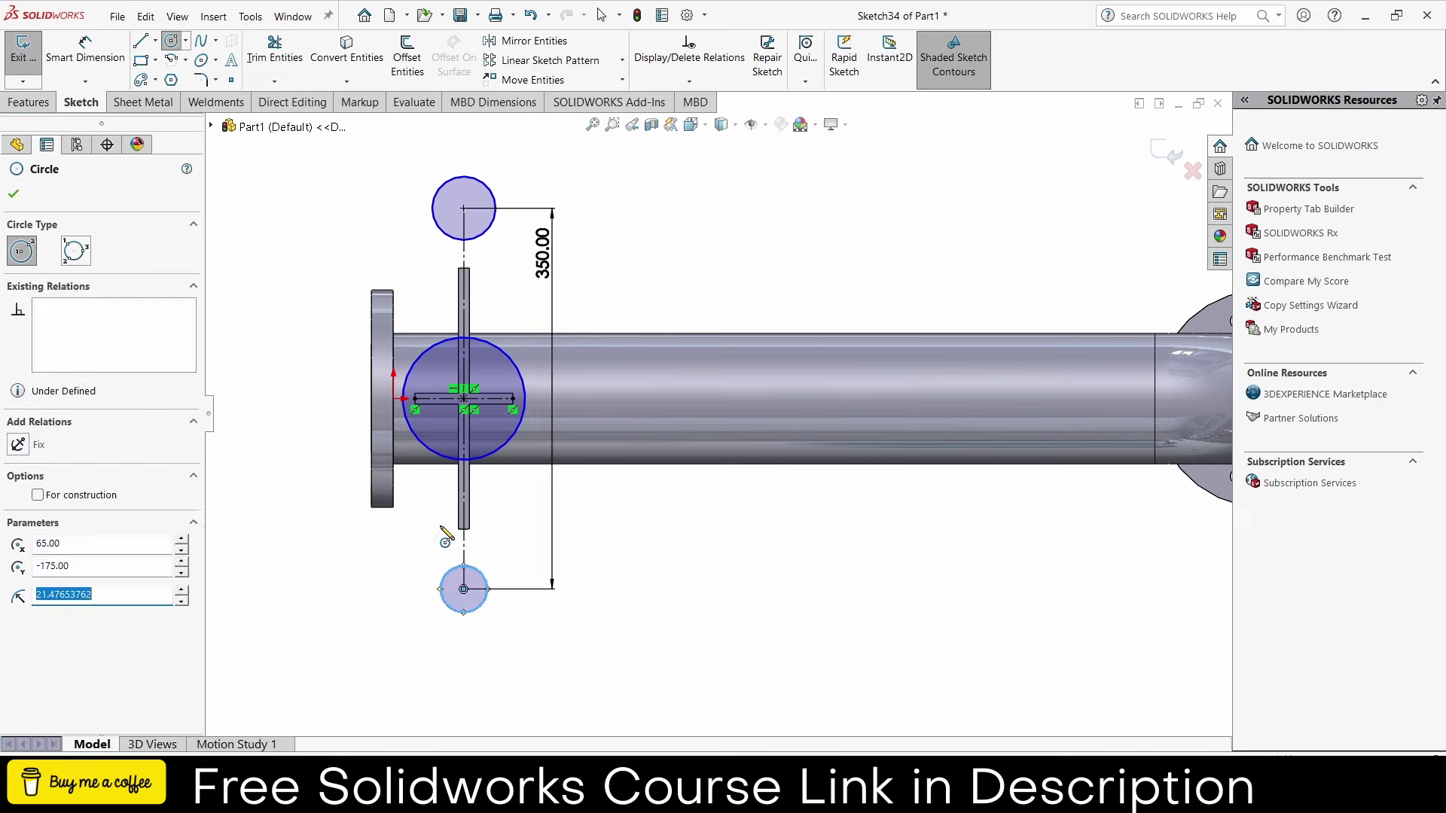
- Dimension the top and bottom small circles to Ø50
{"action": "left_click", "coordinate": [85, 49]}
{"action": "left_click", "coordinate": [443, 186]}
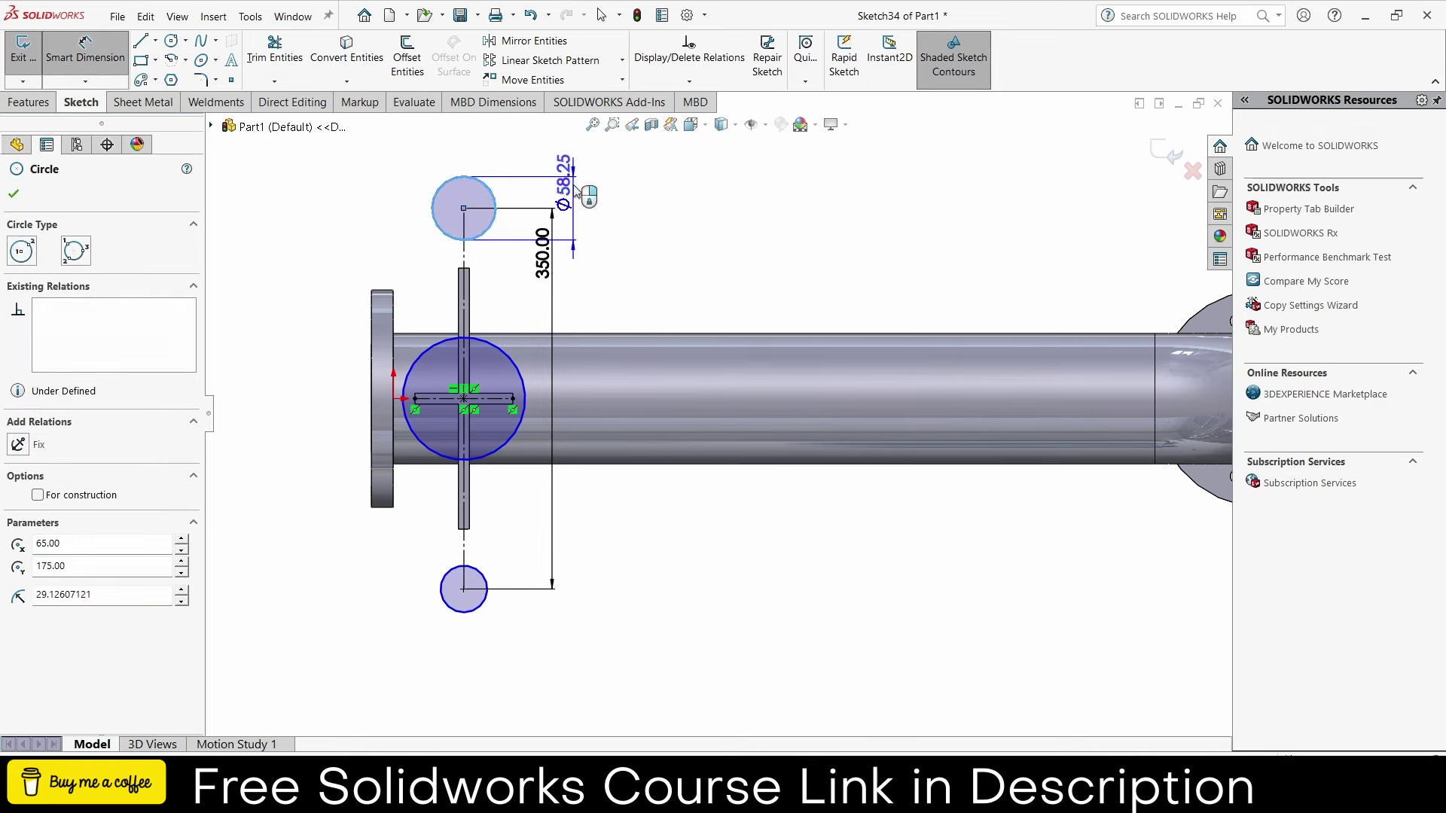
{"action": "left_click", "coordinate": [577, 192]}
{"action": "type", "text": "50"}
{"action": "key", "text": "Return"}
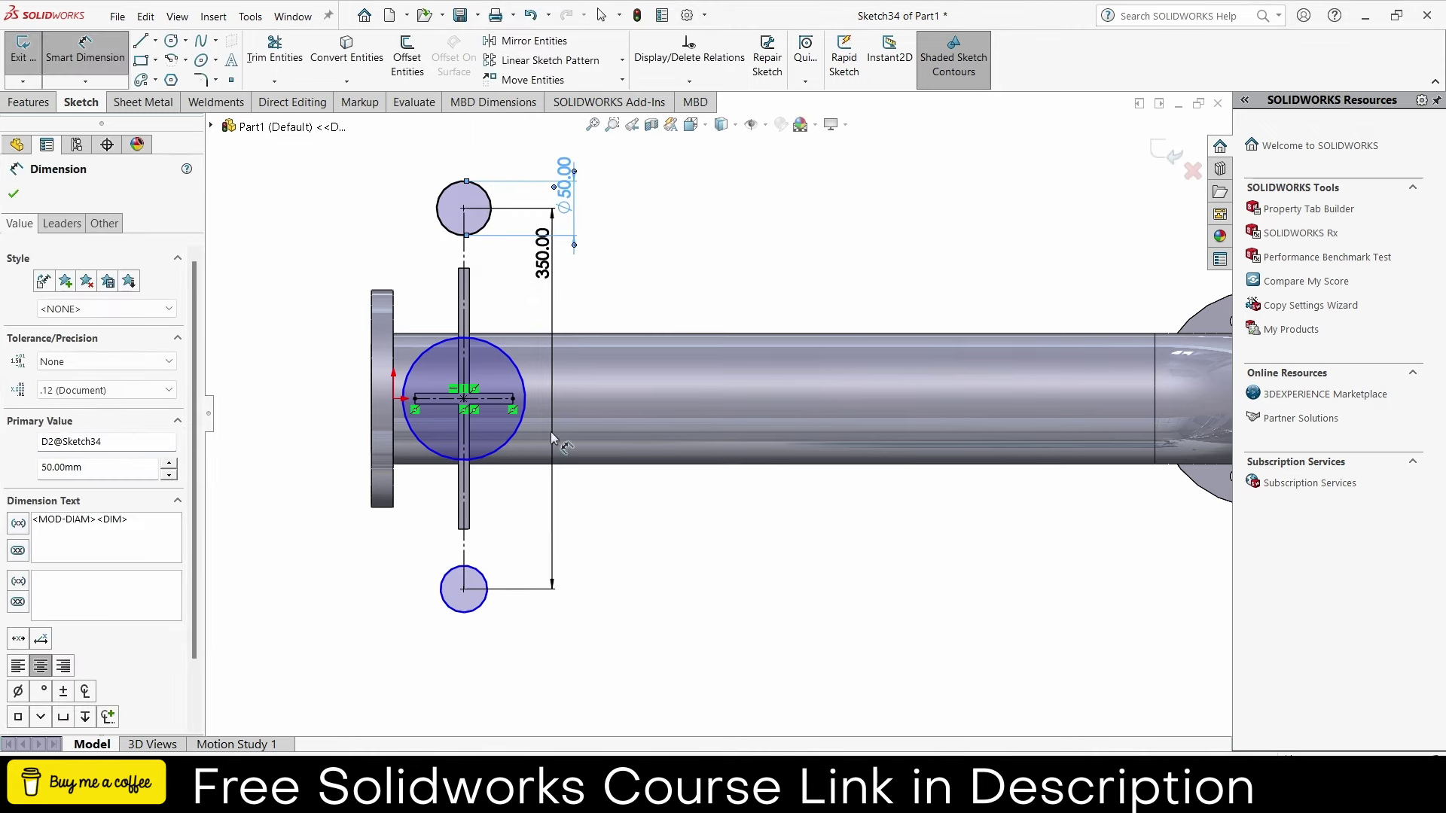
{"action": "left_click", "coordinate": [483, 576]}
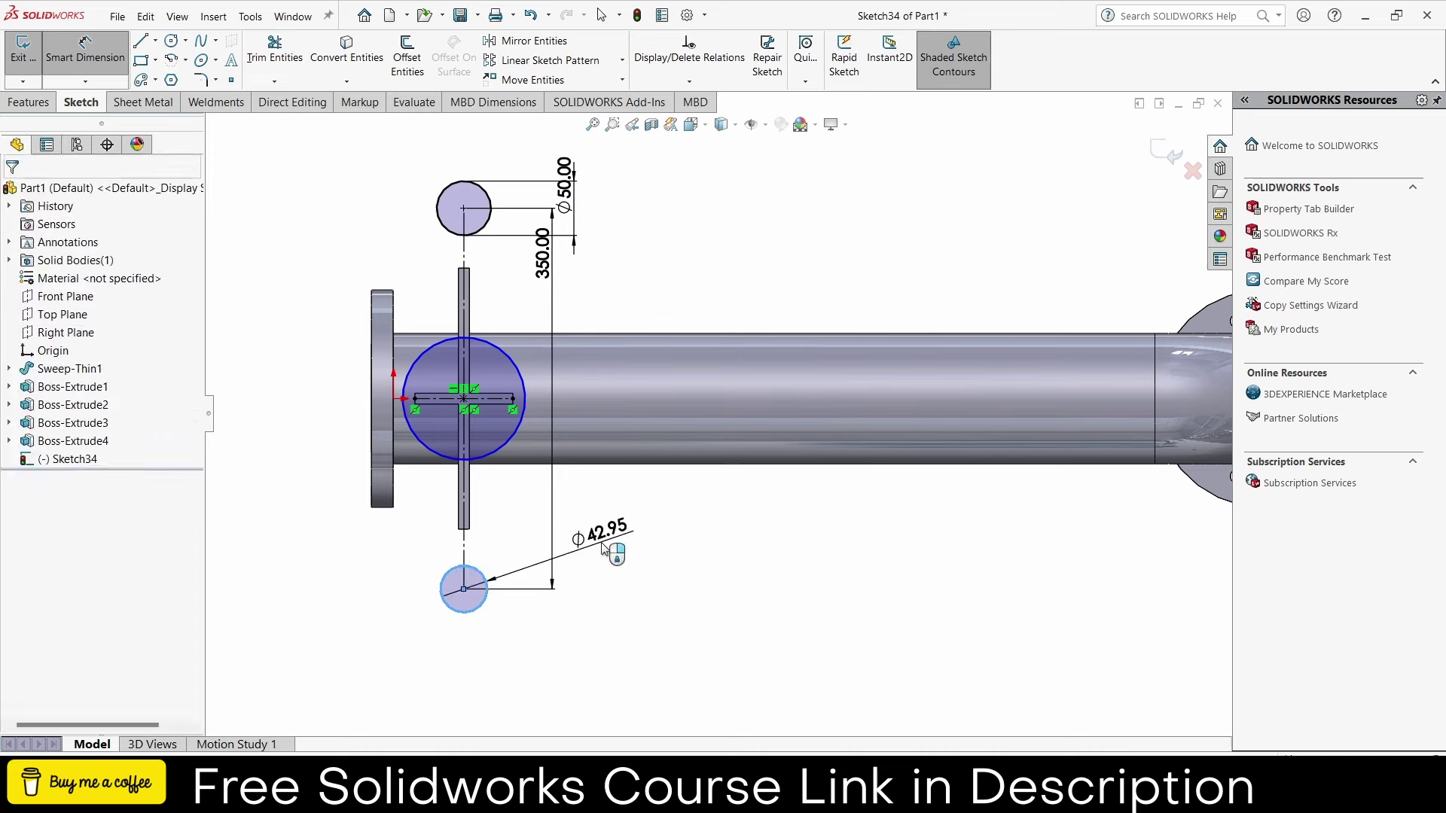
{"action": "left_click", "coordinate": [603, 536]}
{"action": "type", "text": "50"}
{"action": "key", "text": "Return"}
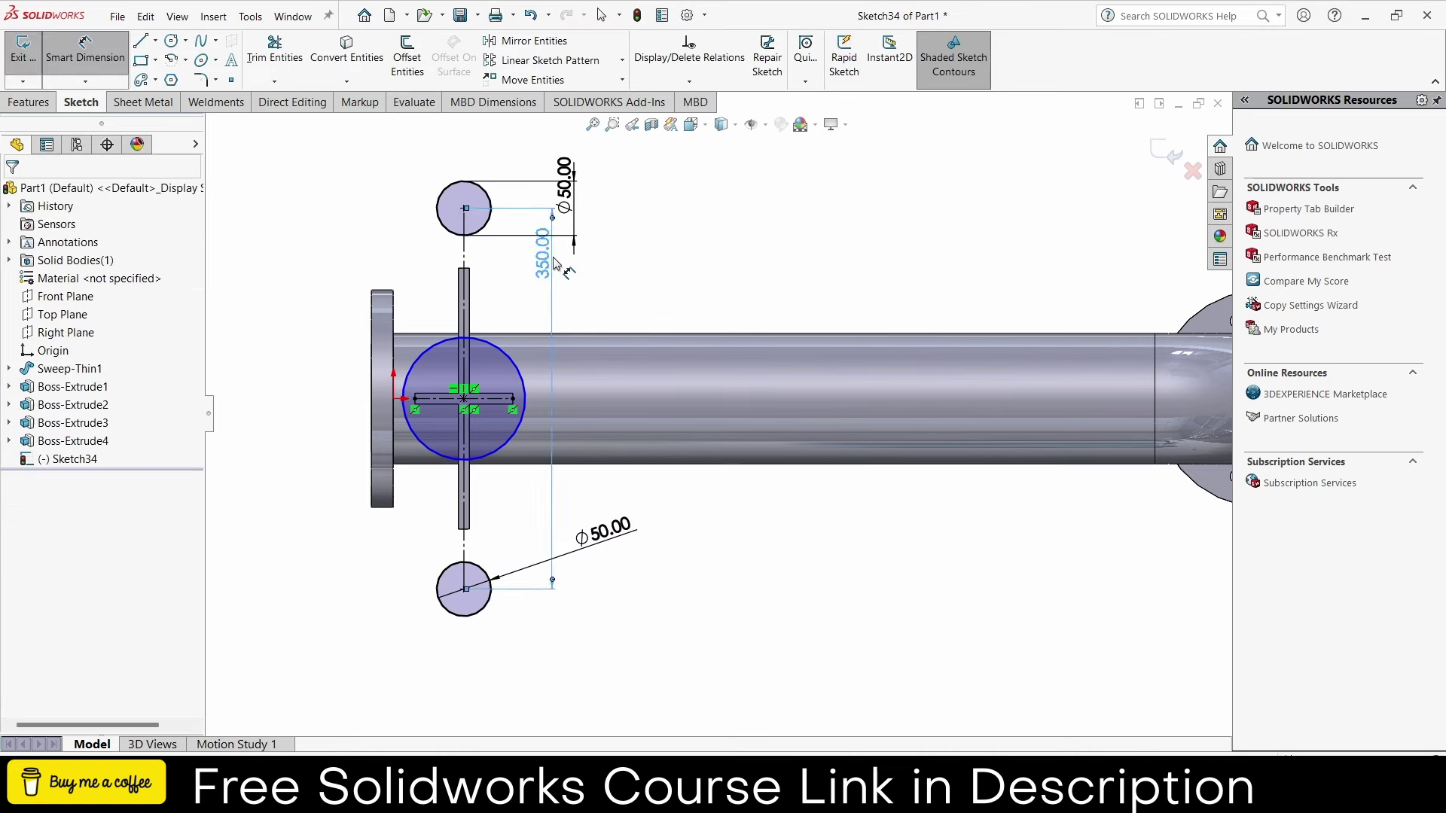
- Change the 350 circle spacing to 300 and dimension the large circle Ø110
{"action": "double_click", "coordinate": [543, 255]}
{"action": "type", "text": "300"}
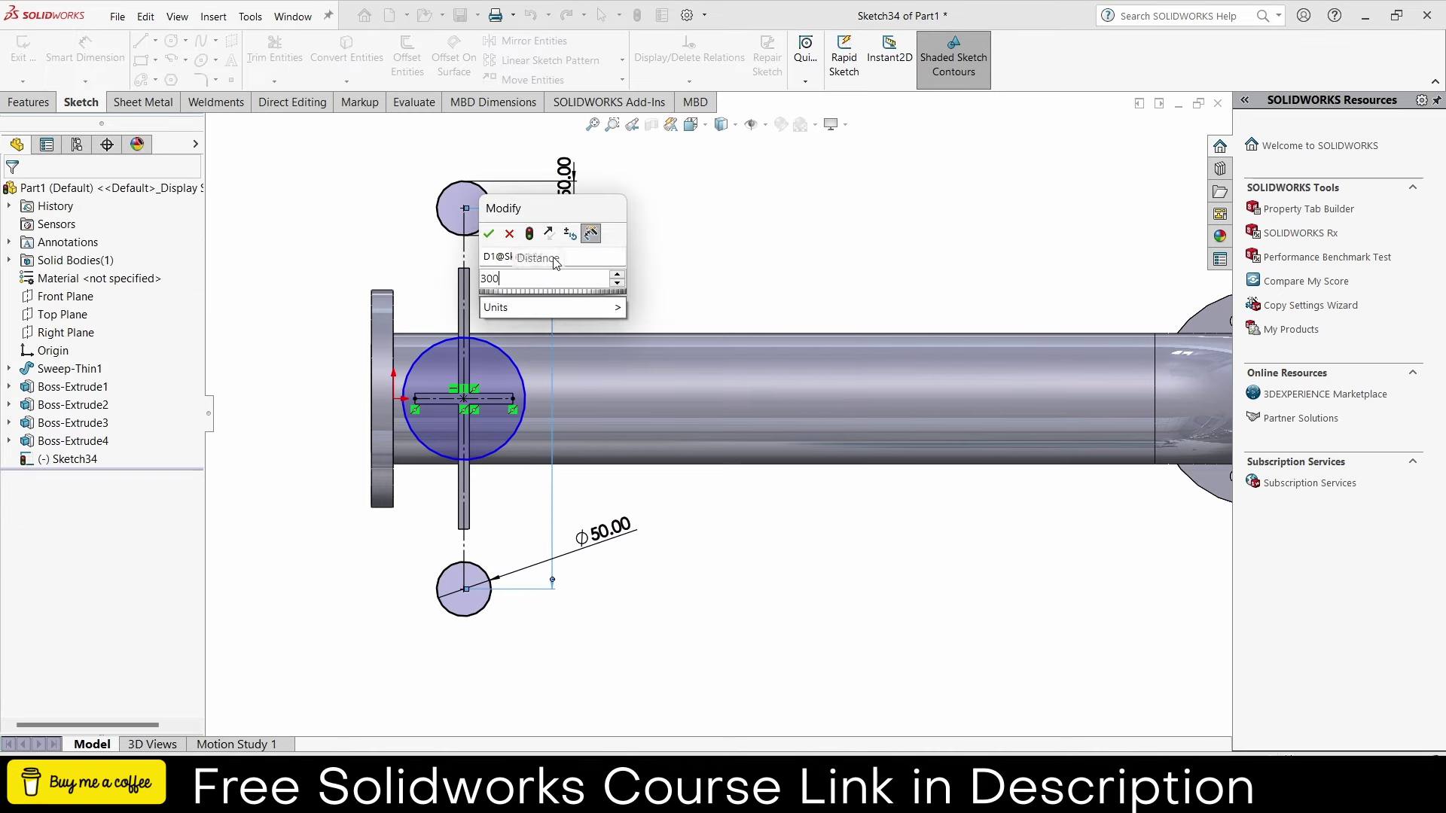
{"action": "key", "text": "Return"}
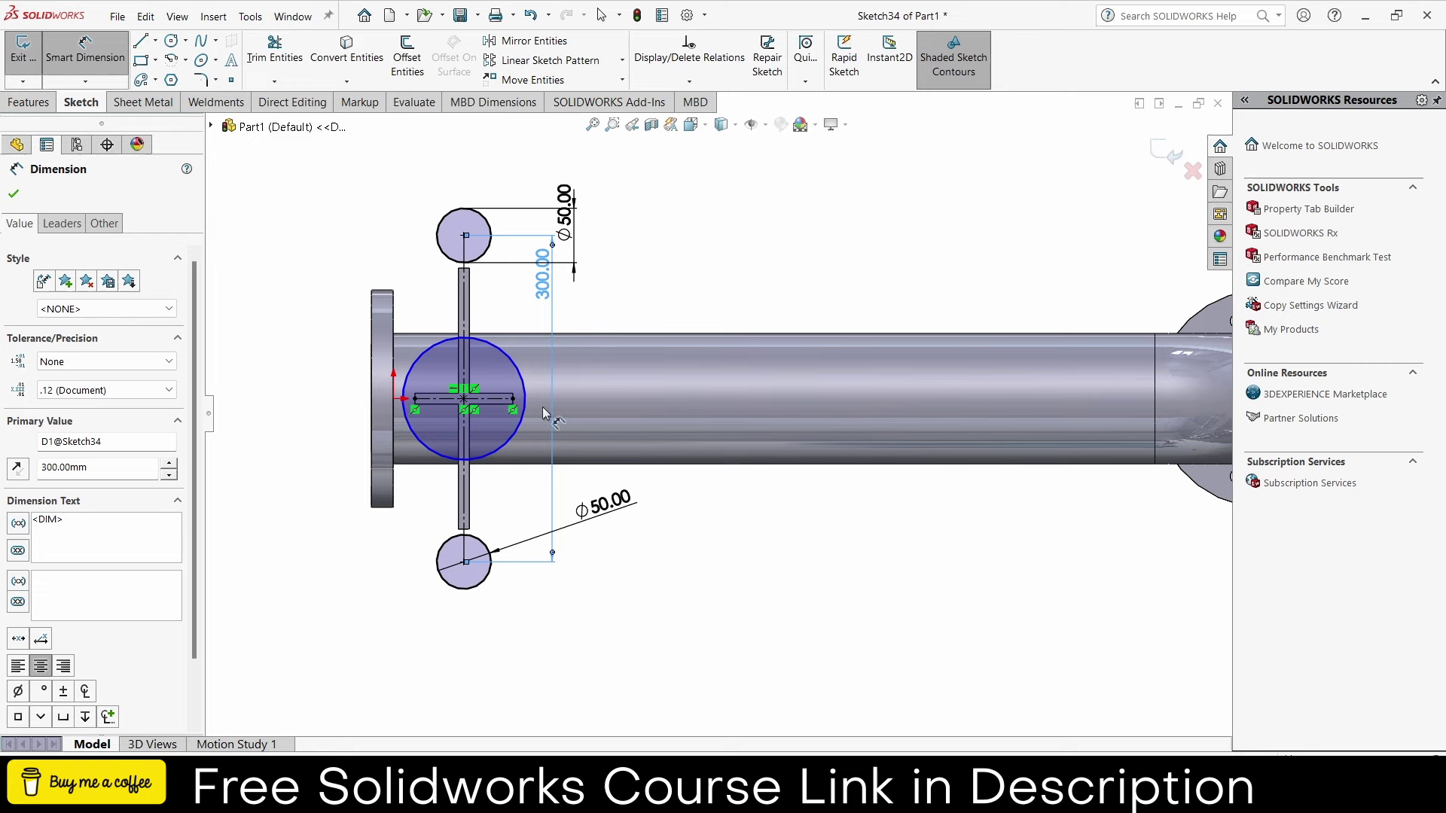
{"action": "left_click", "coordinate": [525, 403]}
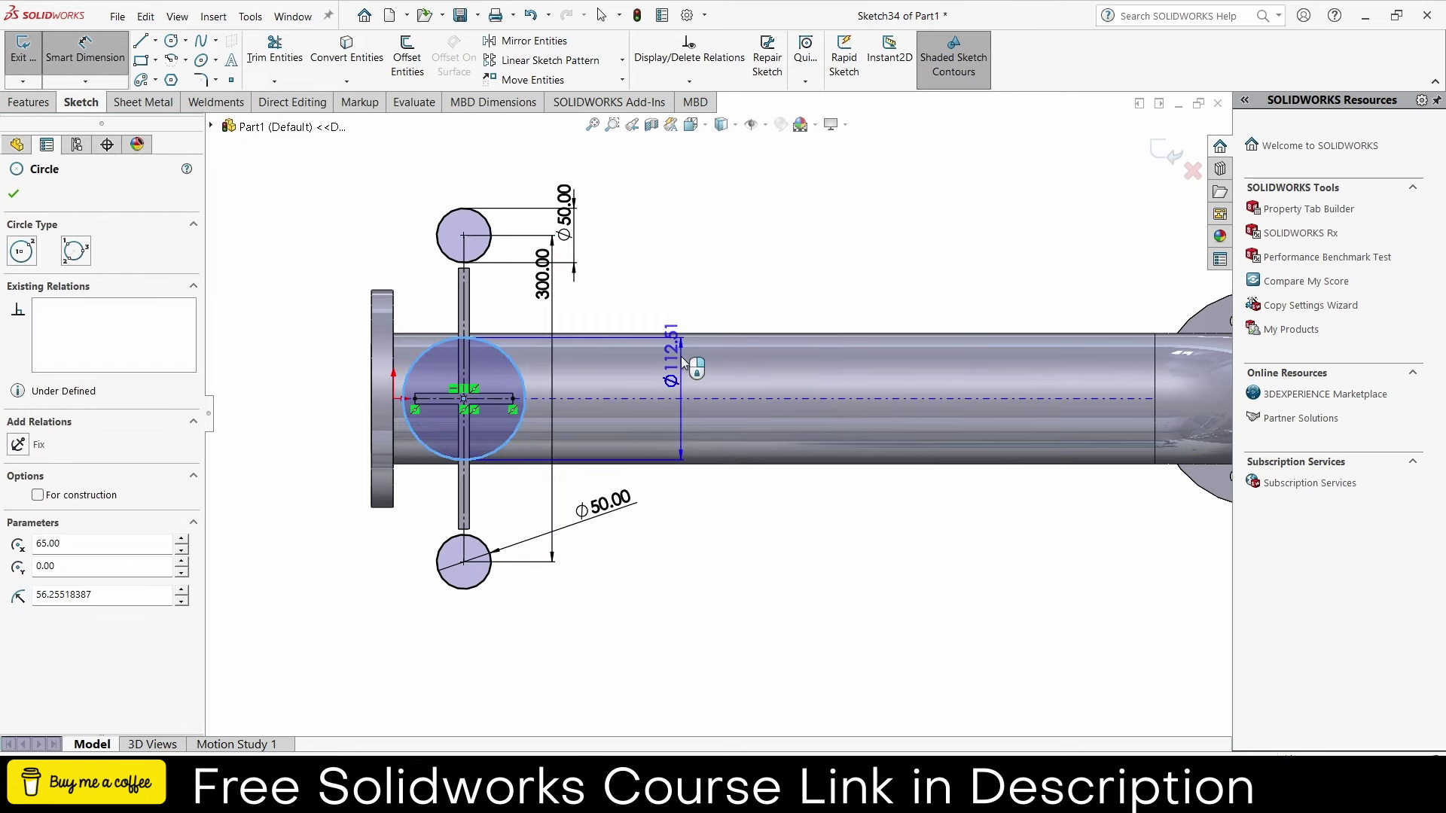
{"action": "left_click", "coordinate": [680, 361]}
{"action": "type", "text": "110"}
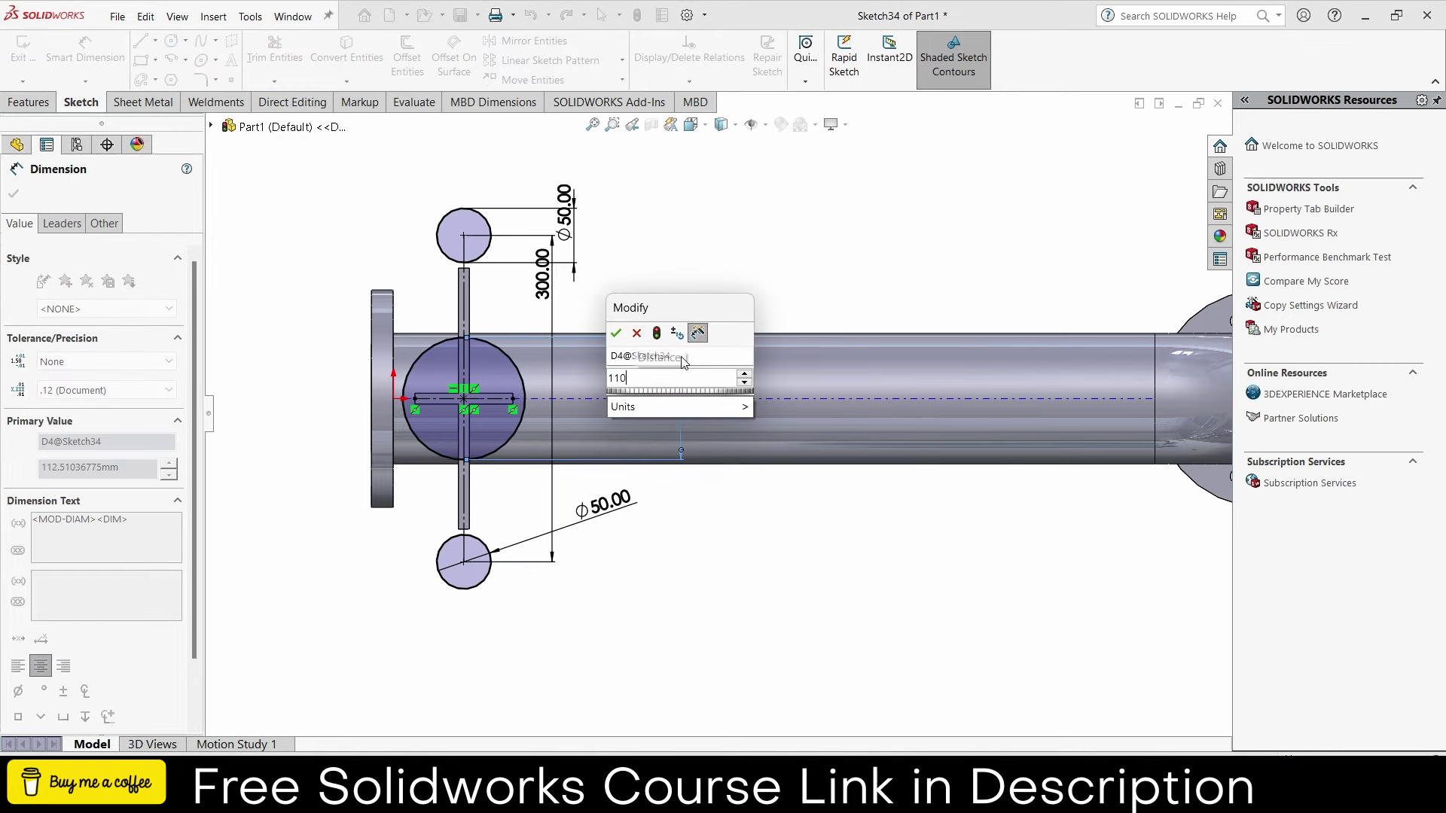
{"action": "key", "text": "Return"}
{"action": "key", "text": "Escape"}
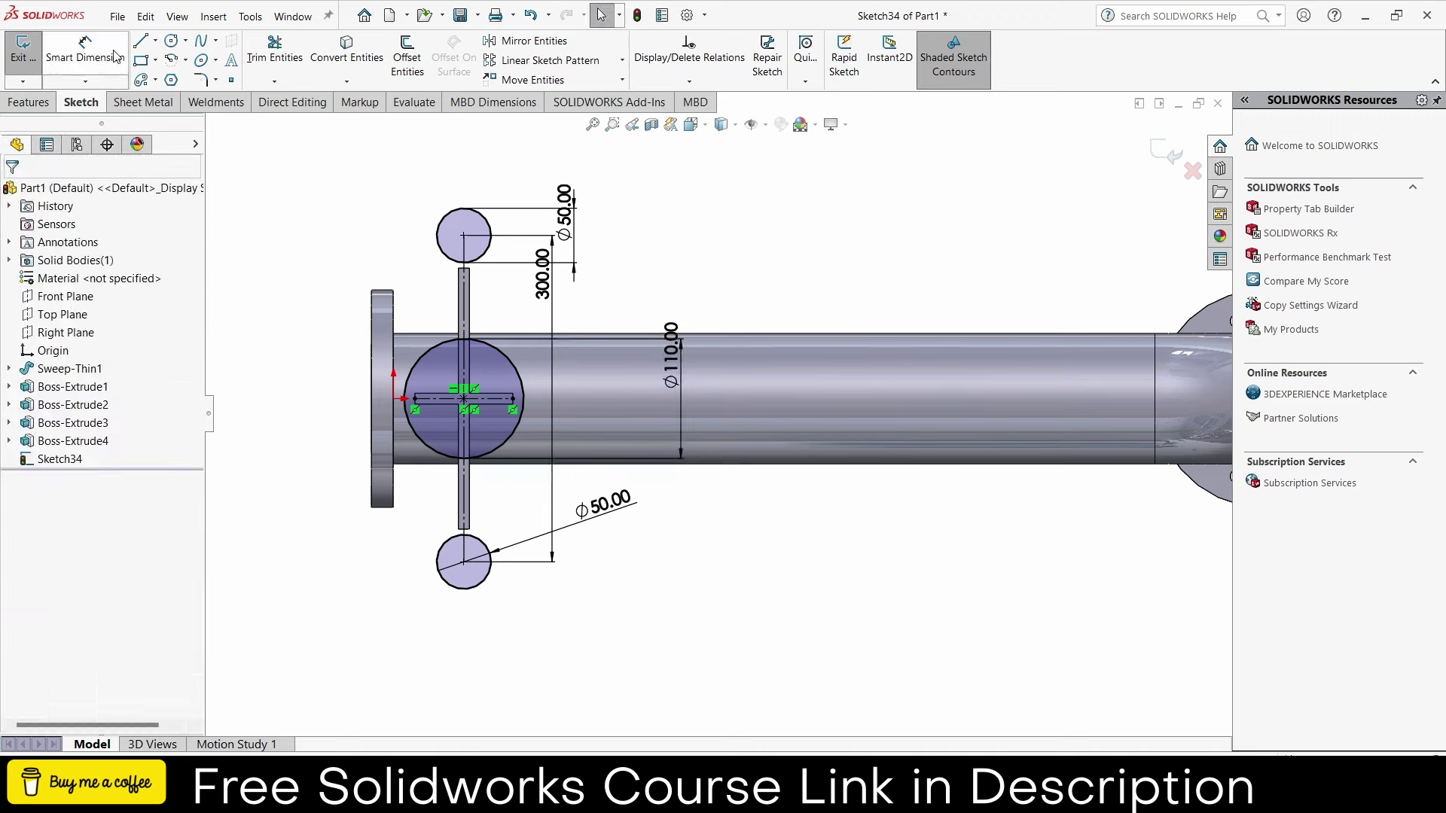
- Draw lines from both sides of the top circle down to the large circle
{"action": "left_click", "coordinate": [140, 40]}
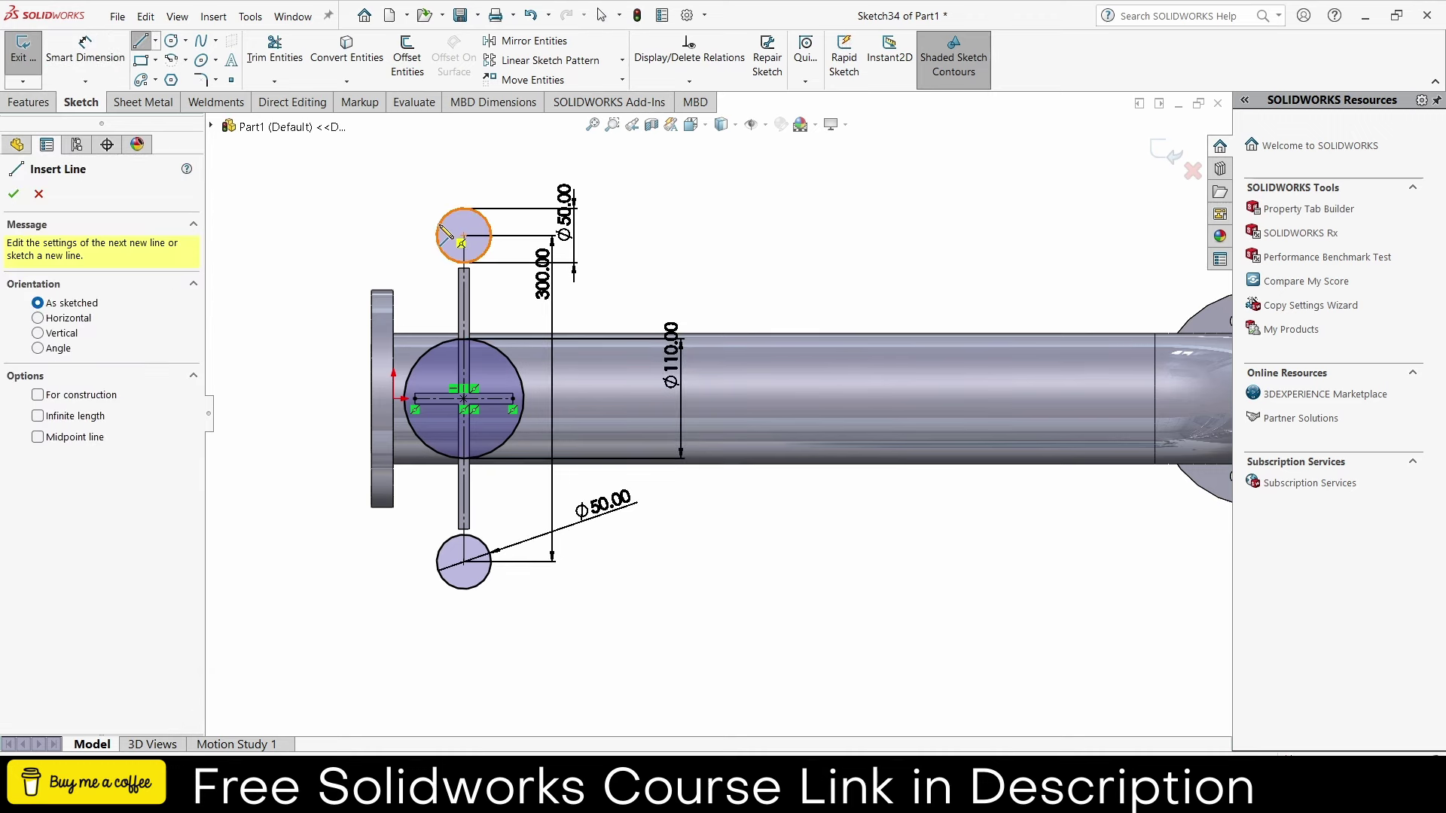
{"action": "left_click", "coordinate": [438, 230]}
{"action": "left_click", "coordinate": [405, 388]}
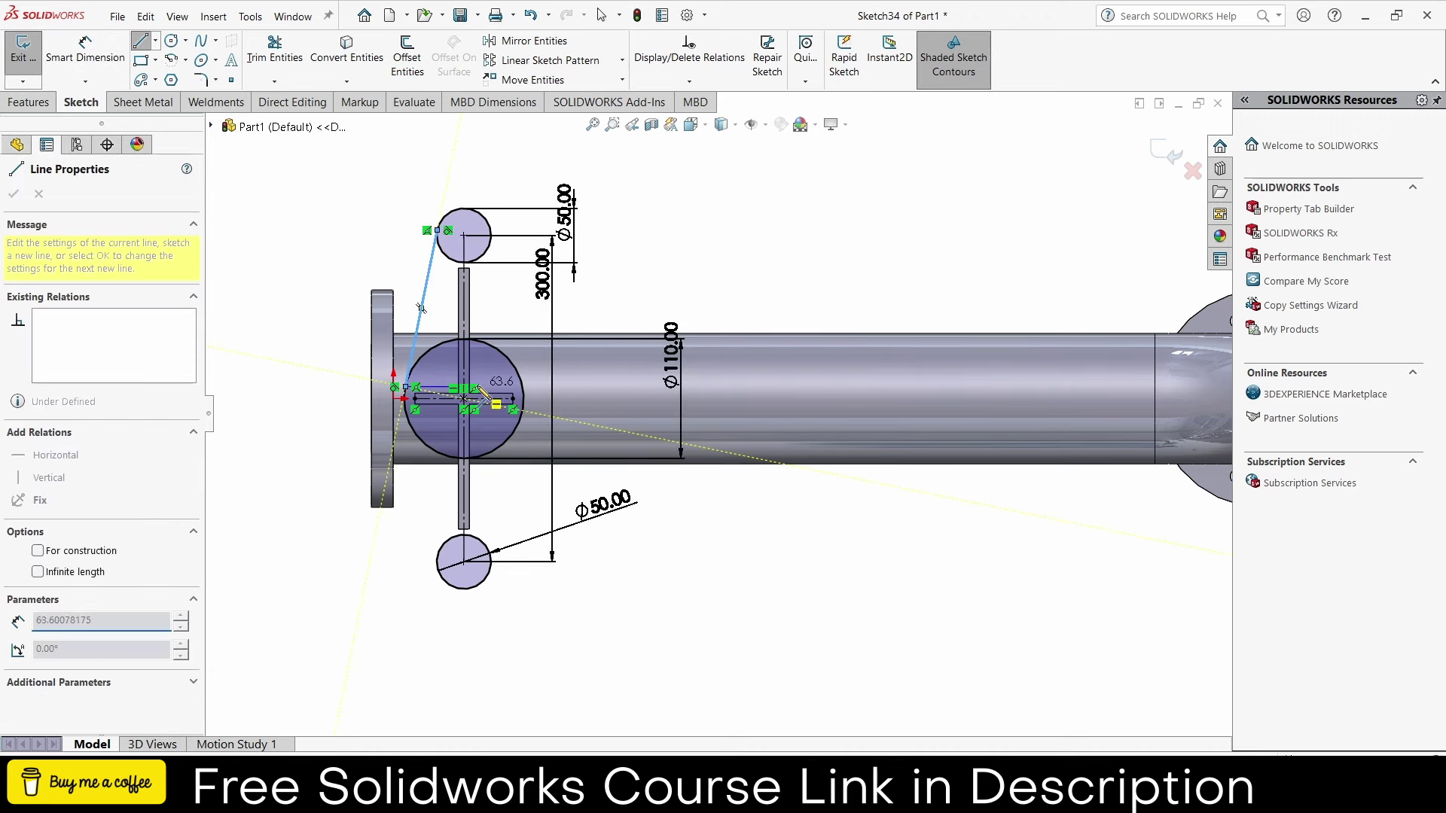
{"action": "key", "text": "Escape"}
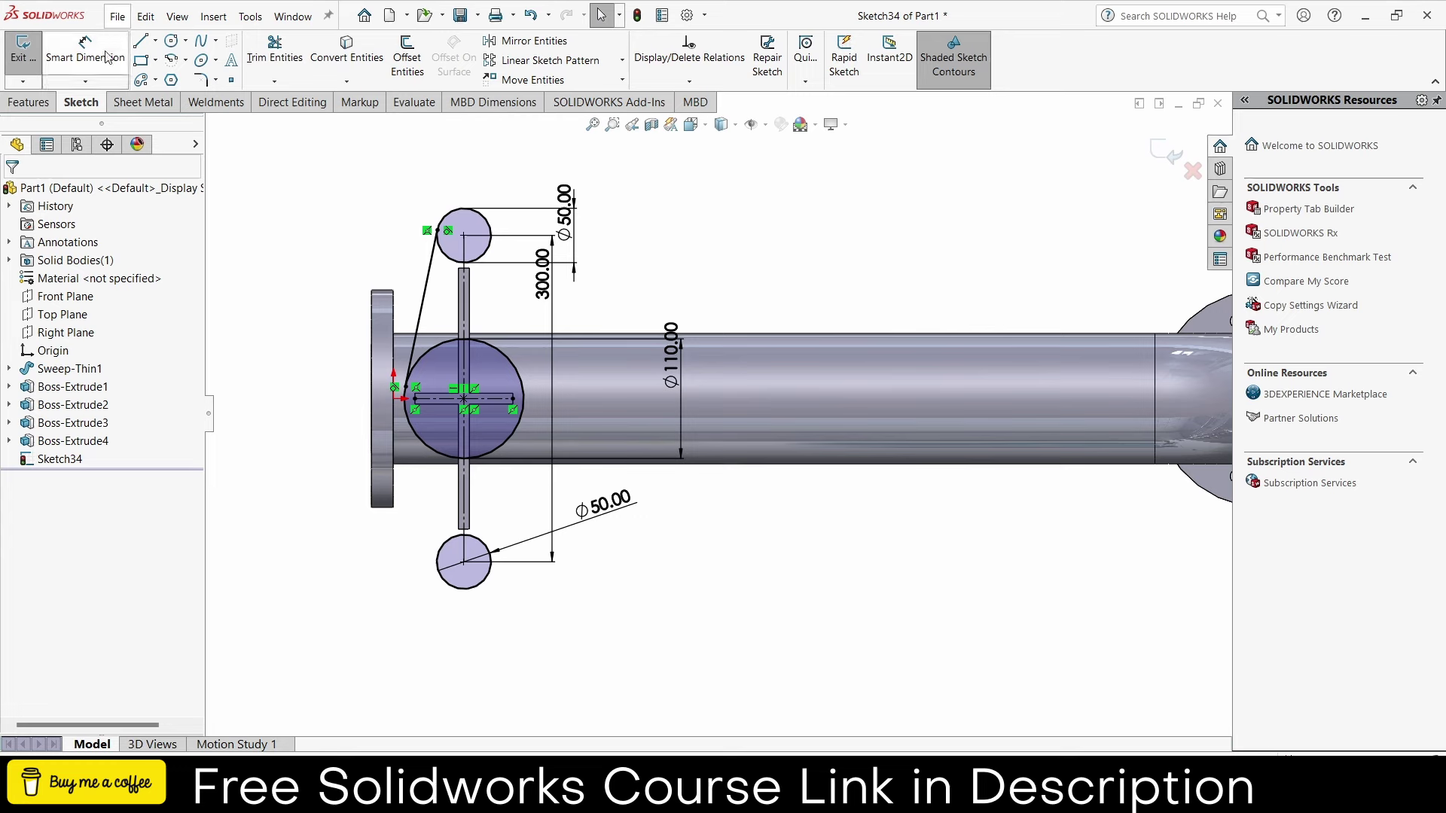
{"action": "left_click", "coordinate": [140, 40]}
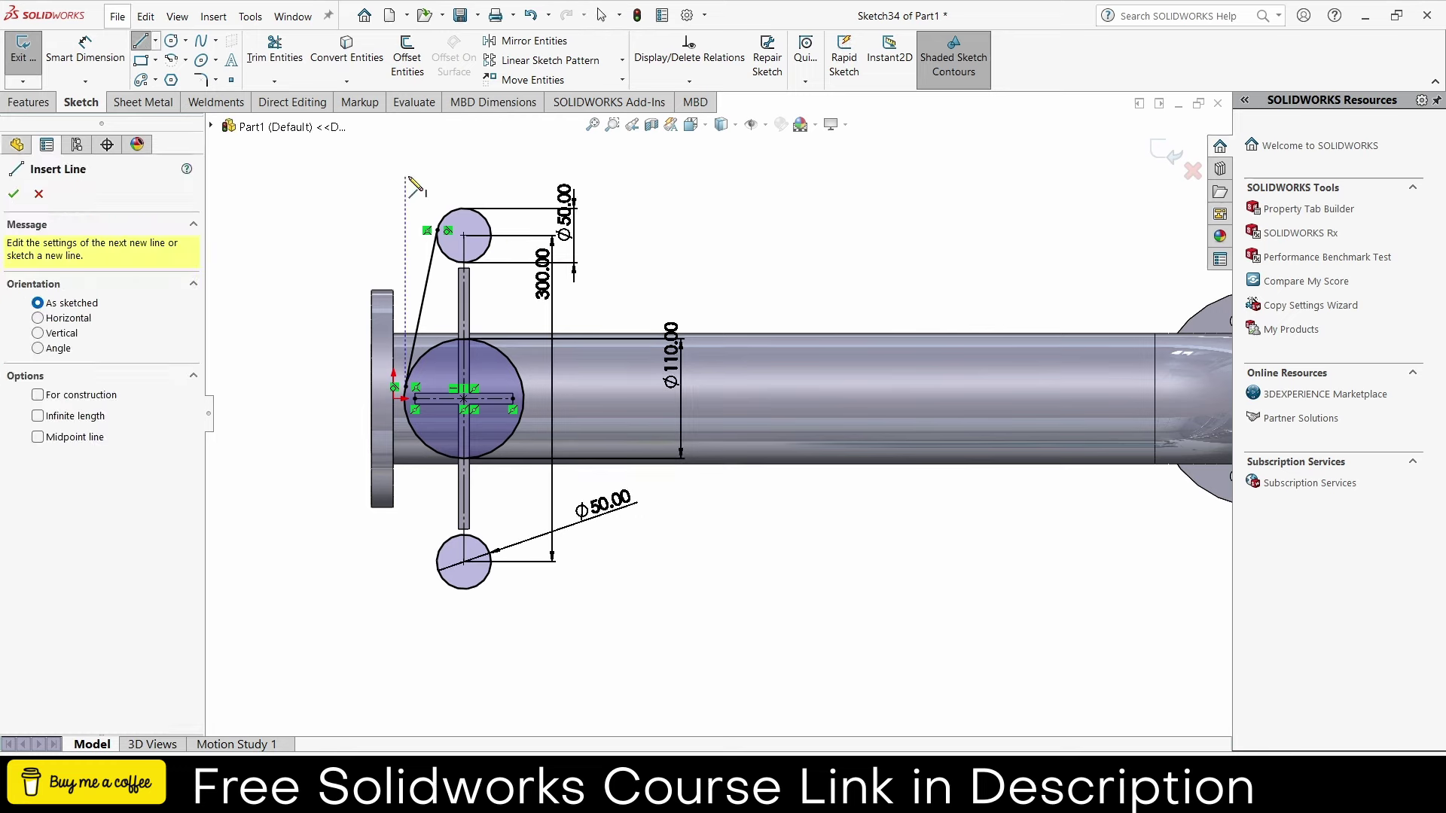
{"action": "left_click", "coordinate": [491, 236]}
{"action": "left_click", "coordinate": [526, 393]}
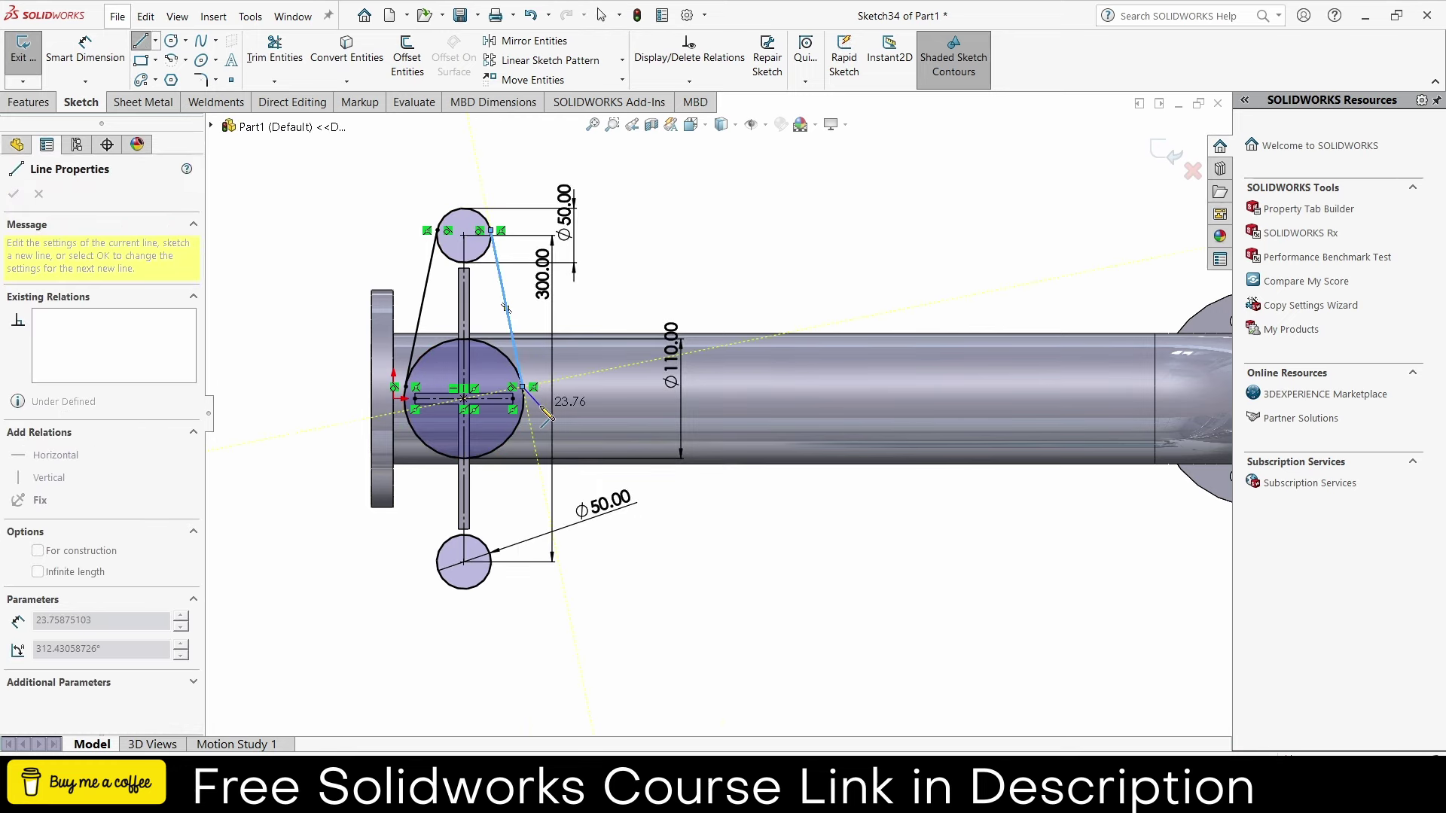
{"action": "key", "text": "Escape"}
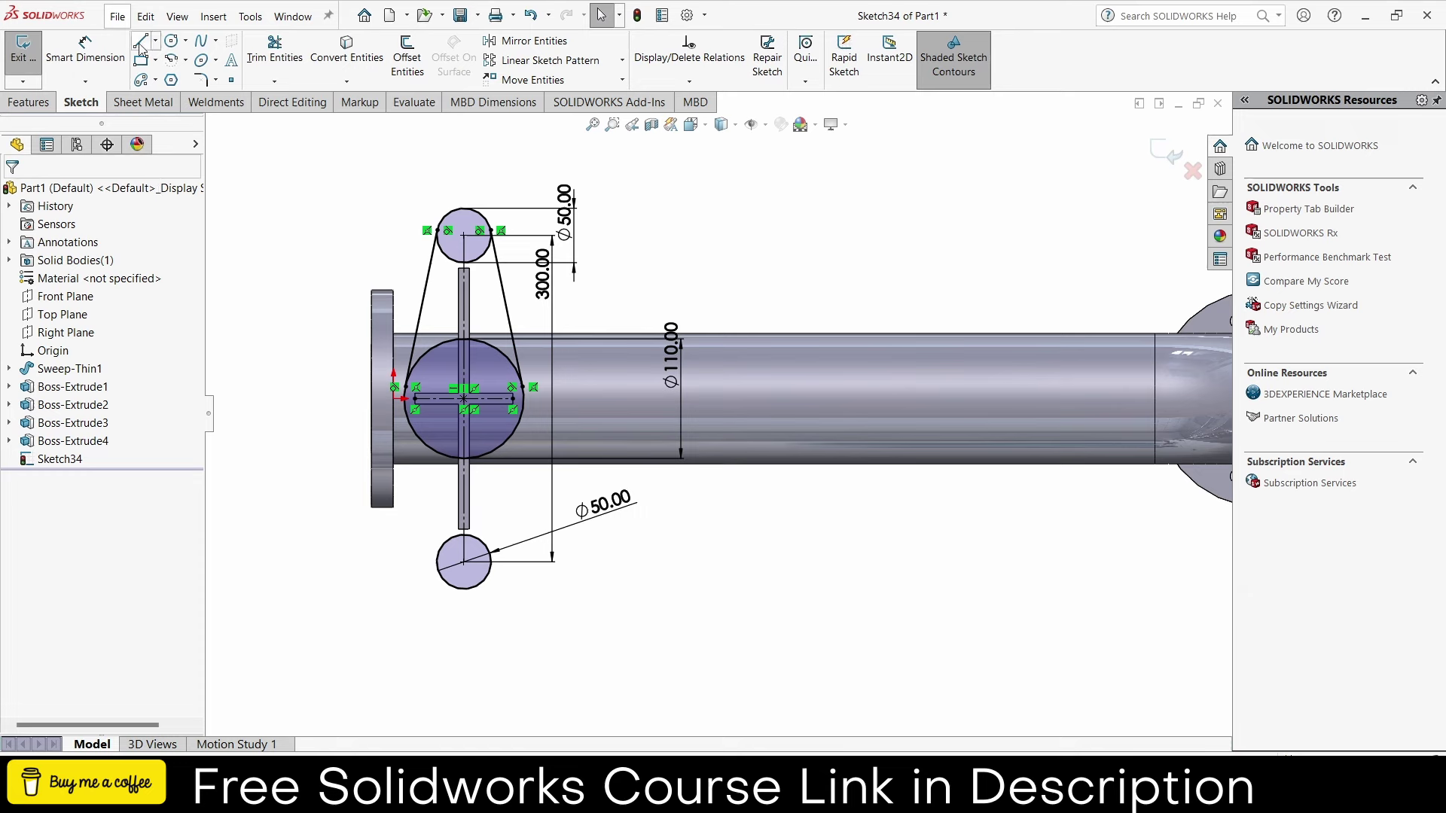
- Draw a line from the bottom circle's left edge to the large circle, tangent to the bottom circle
{"action": "left_click", "coordinate": [140, 41]}
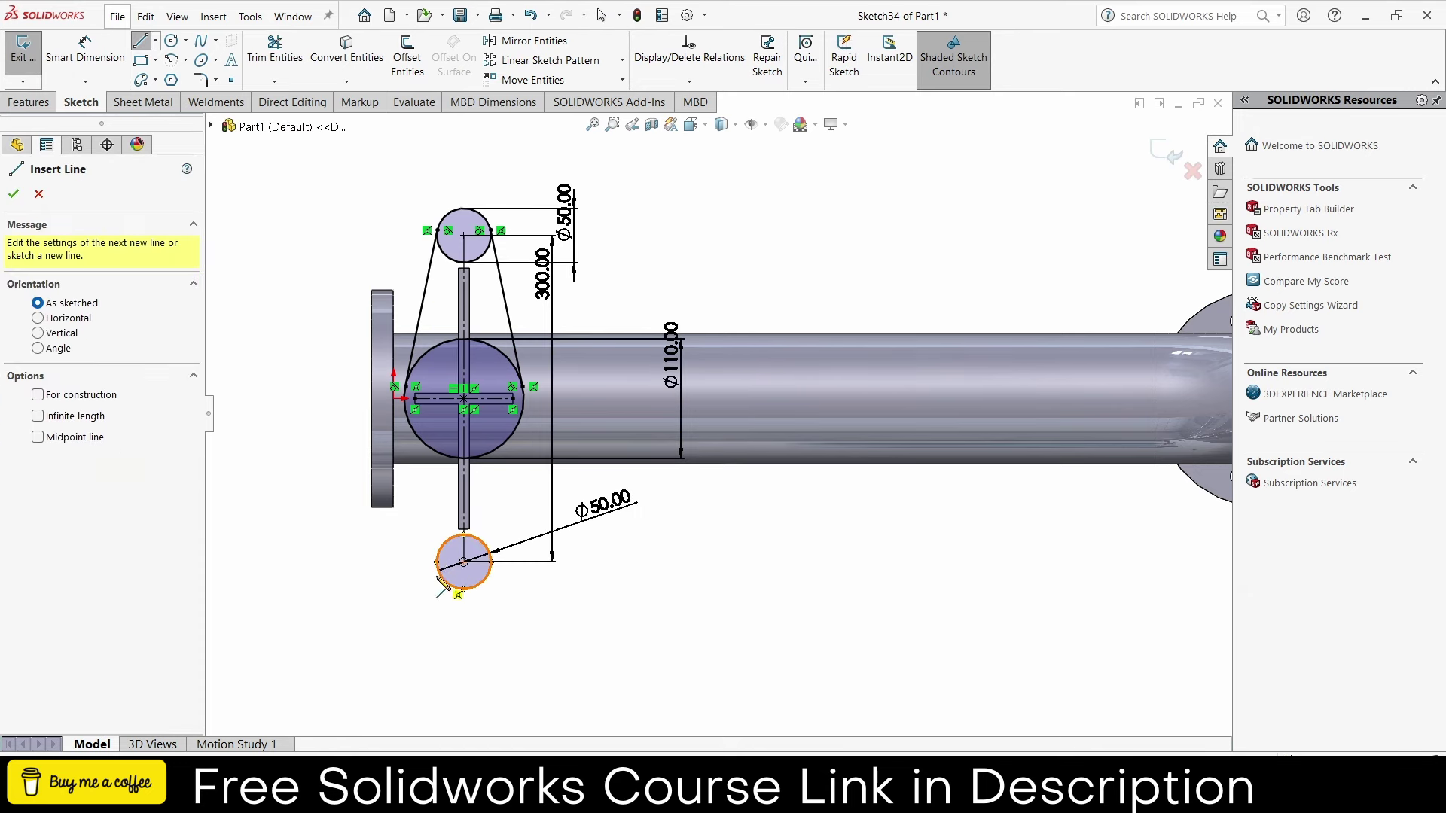
{"action": "left_click", "coordinate": [438, 567]}
{"action": "left_click", "coordinate": [406, 411]}
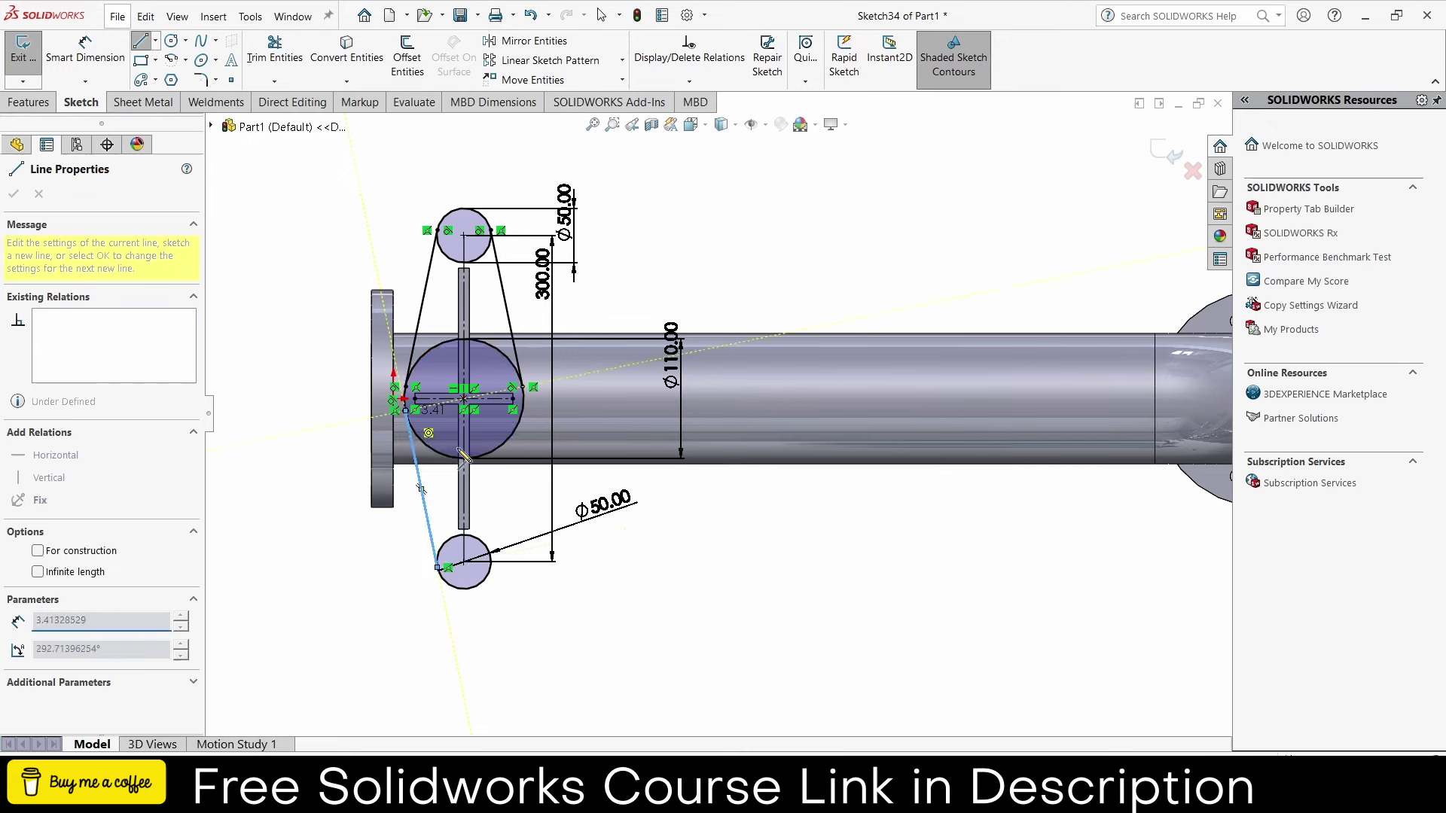
{"action": "key", "text": "Escape"}
{"action": "scroll", "coordinate": [482, 564], "scroll_direction": "down", "scroll_amount": 3}
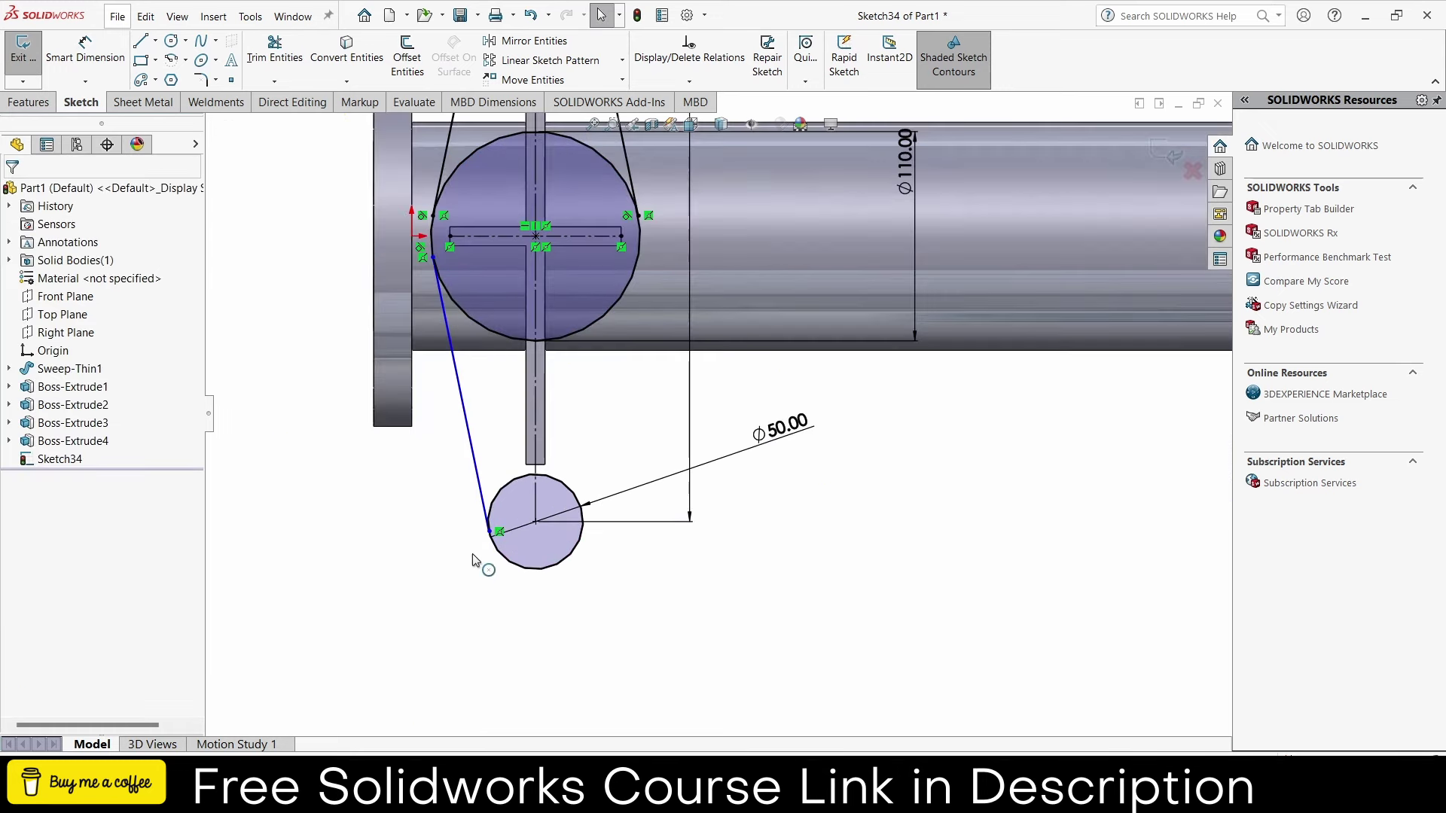
{"action": "scroll", "coordinate": [511, 545], "scroll_direction": "down", "scroll_amount": 3}
{"action": "left_click", "coordinate": [570, 461]}
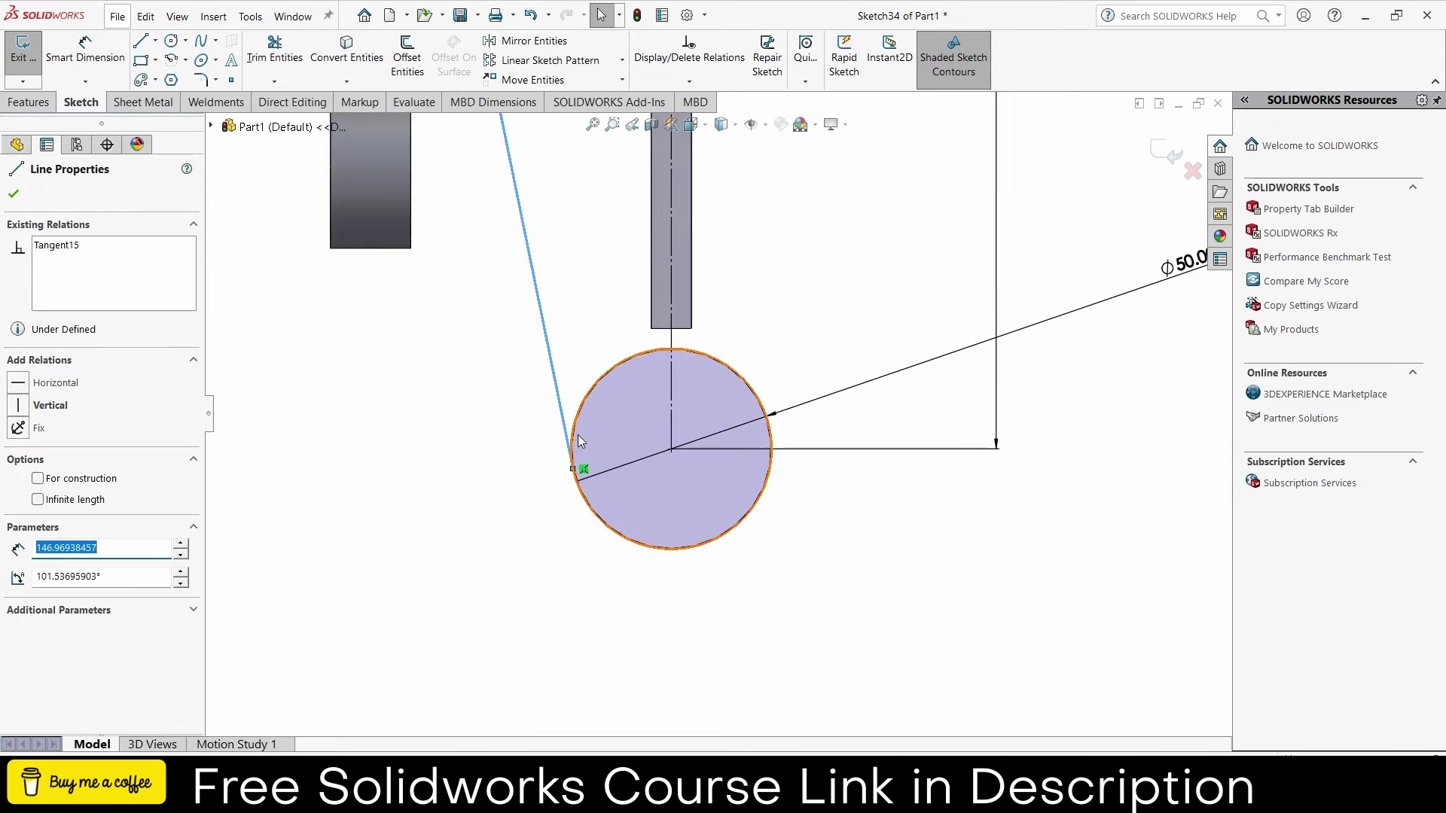
{"action": "left_click", "coordinate": [576, 428], "text": "ctrl"}
{"action": "left_click", "coordinate": [619, 361]}
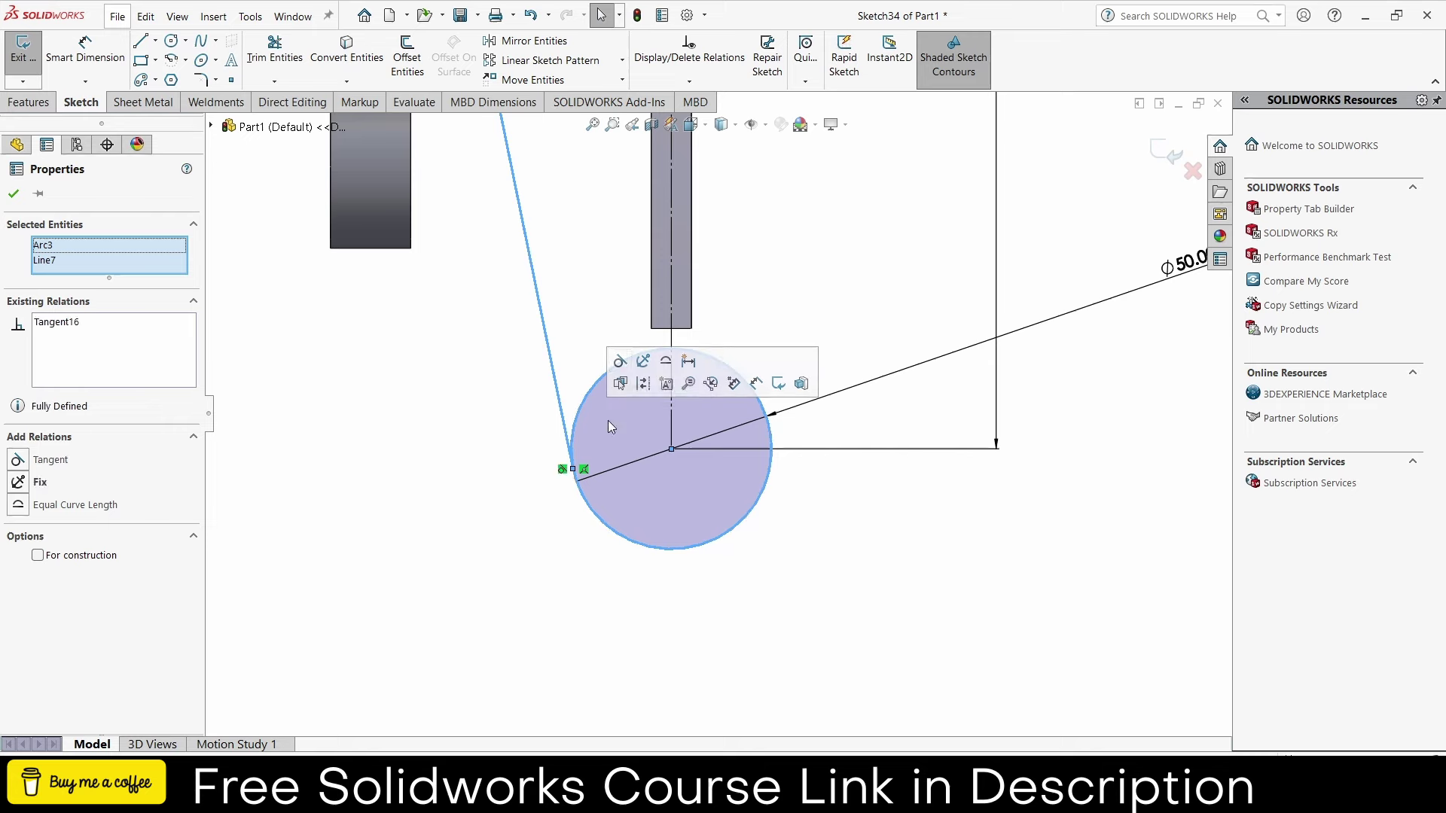
{"action": "left_click", "coordinate": [481, 409]}
{"action": "scroll", "coordinate": [486, 414], "scroll_direction": "up", "scroll_amount": 2}
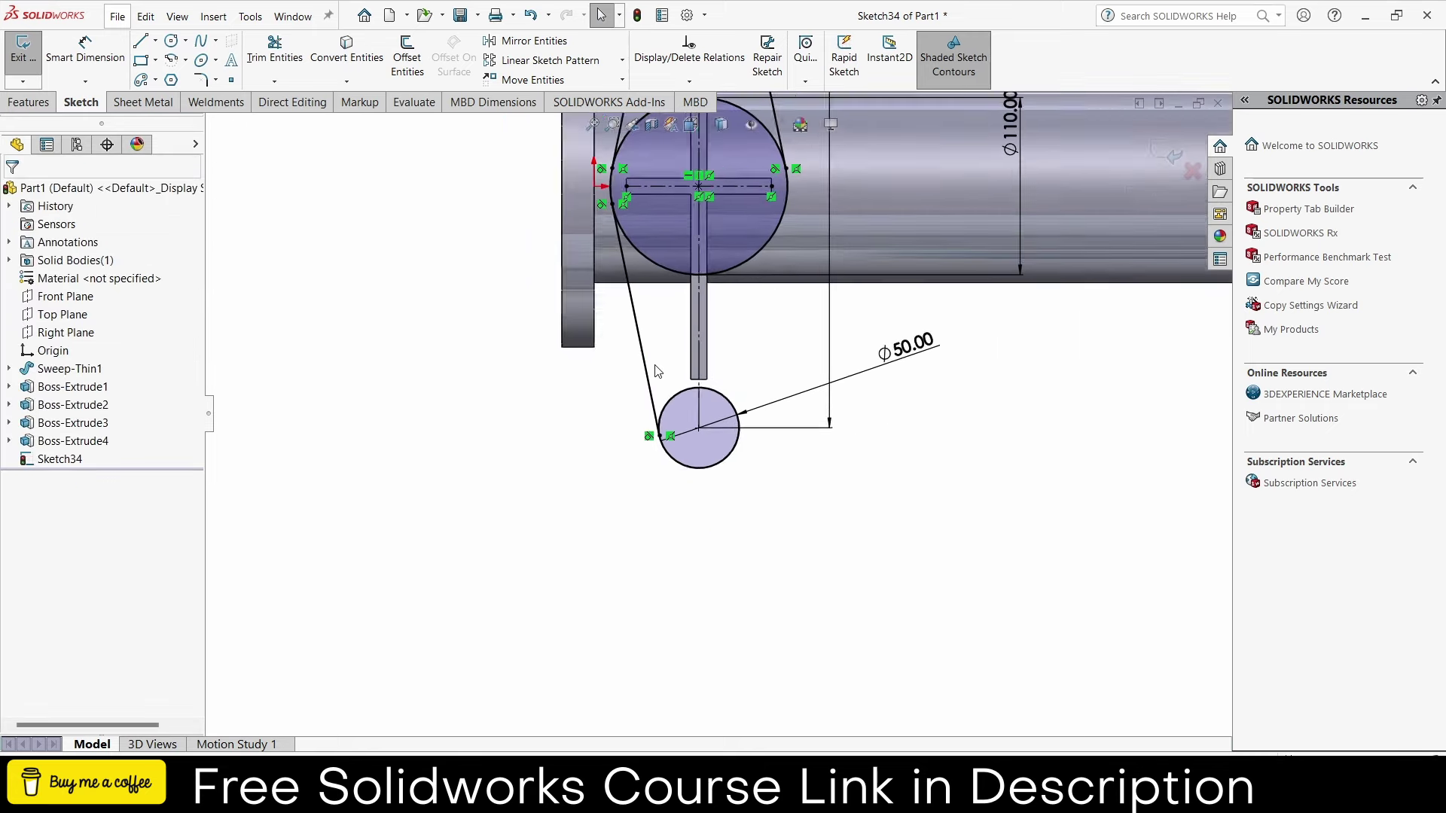
{"action": "scroll", "coordinate": [490, 413], "scroll_direction": "up", "scroll_amount": 3}
- Draw the right-side line from the large circle tangent to the bottom circle
{"action": "left_click", "coordinate": [140, 40]}
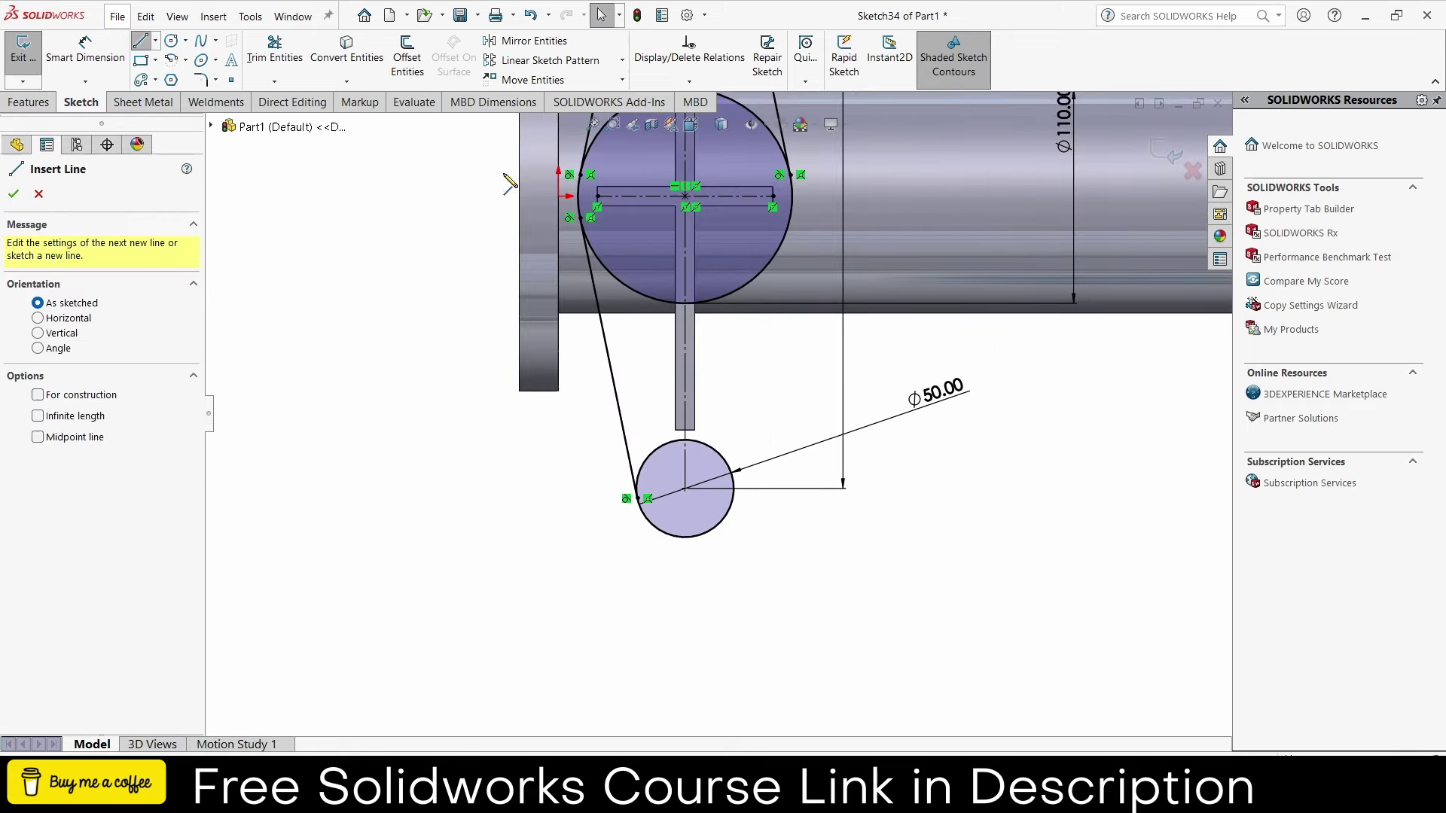
{"action": "left_click", "coordinate": [791, 217]}
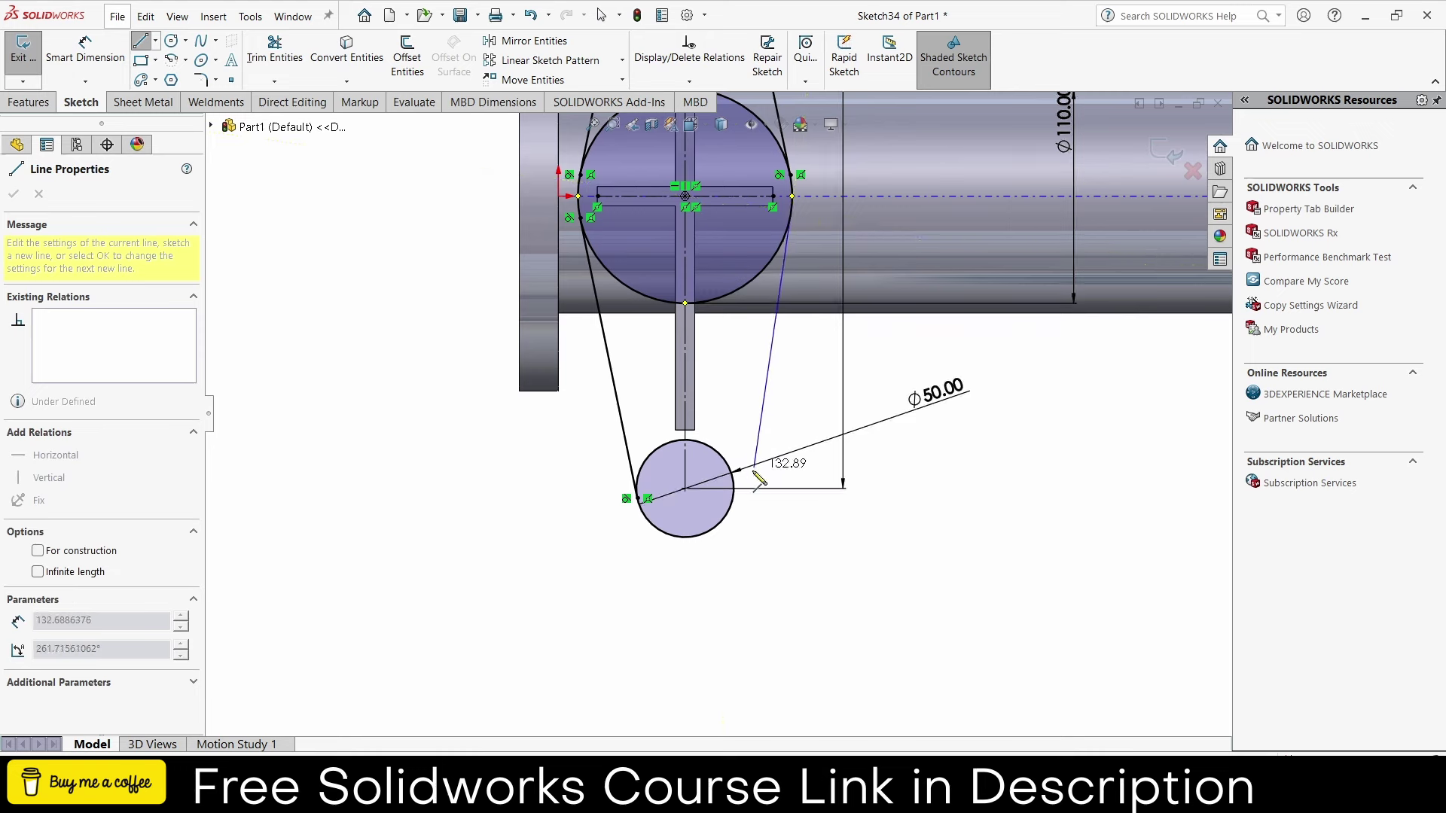
{"action": "left_click", "coordinate": [736, 509]}
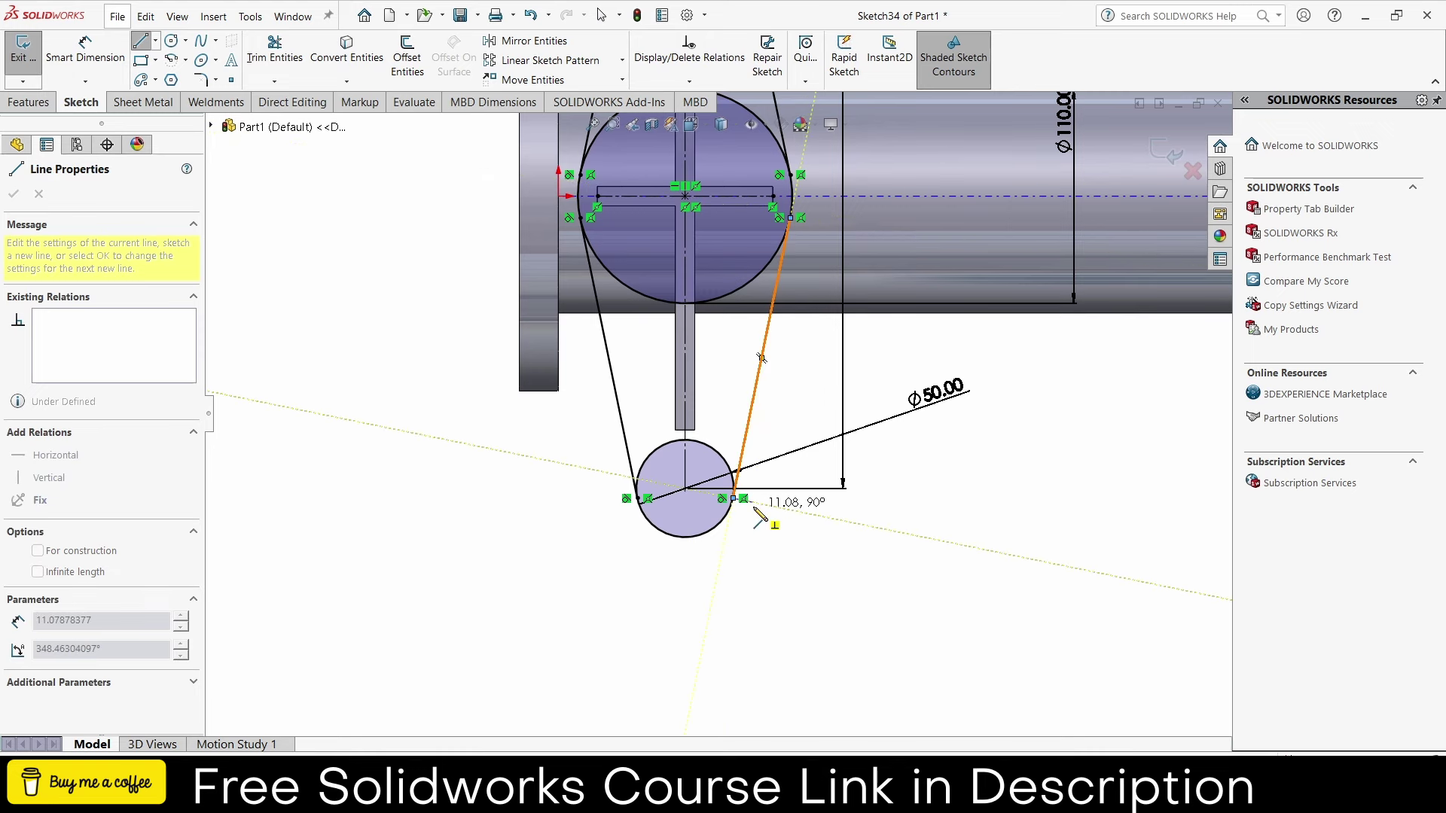
{"action": "key", "text": "Escape"}
{"action": "scroll", "coordinate": [968, 476], "scroll_direction": "up", "scroll_amount": 3}
{"action": "scroll", "coordinate": [705, 265], "scroll_direction": "down", "scroll_amount": 1}
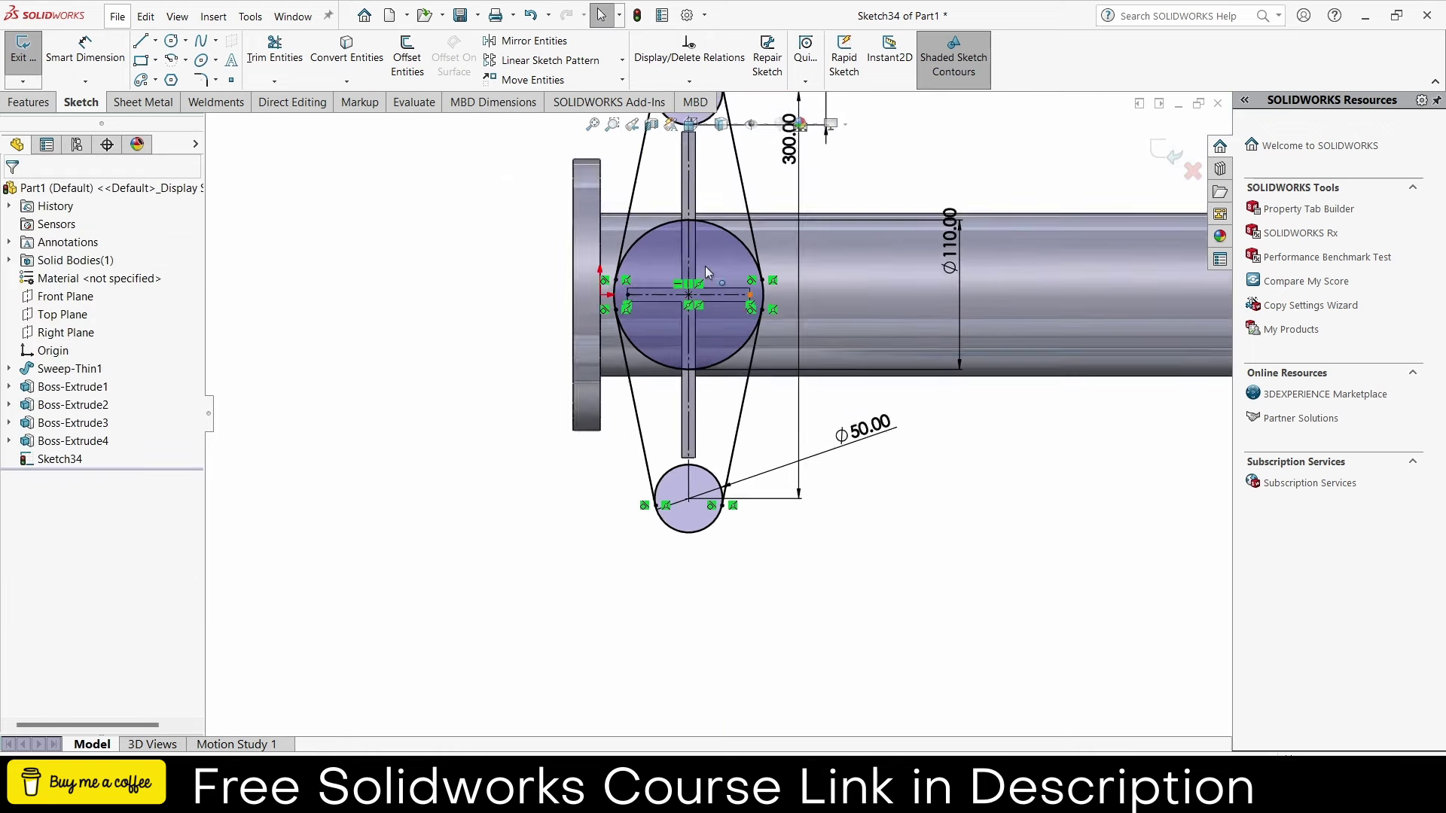
{"action": "scroll", "coordinate": [697, 262], "scroll_direction": "down", "scroll_amount": 2}
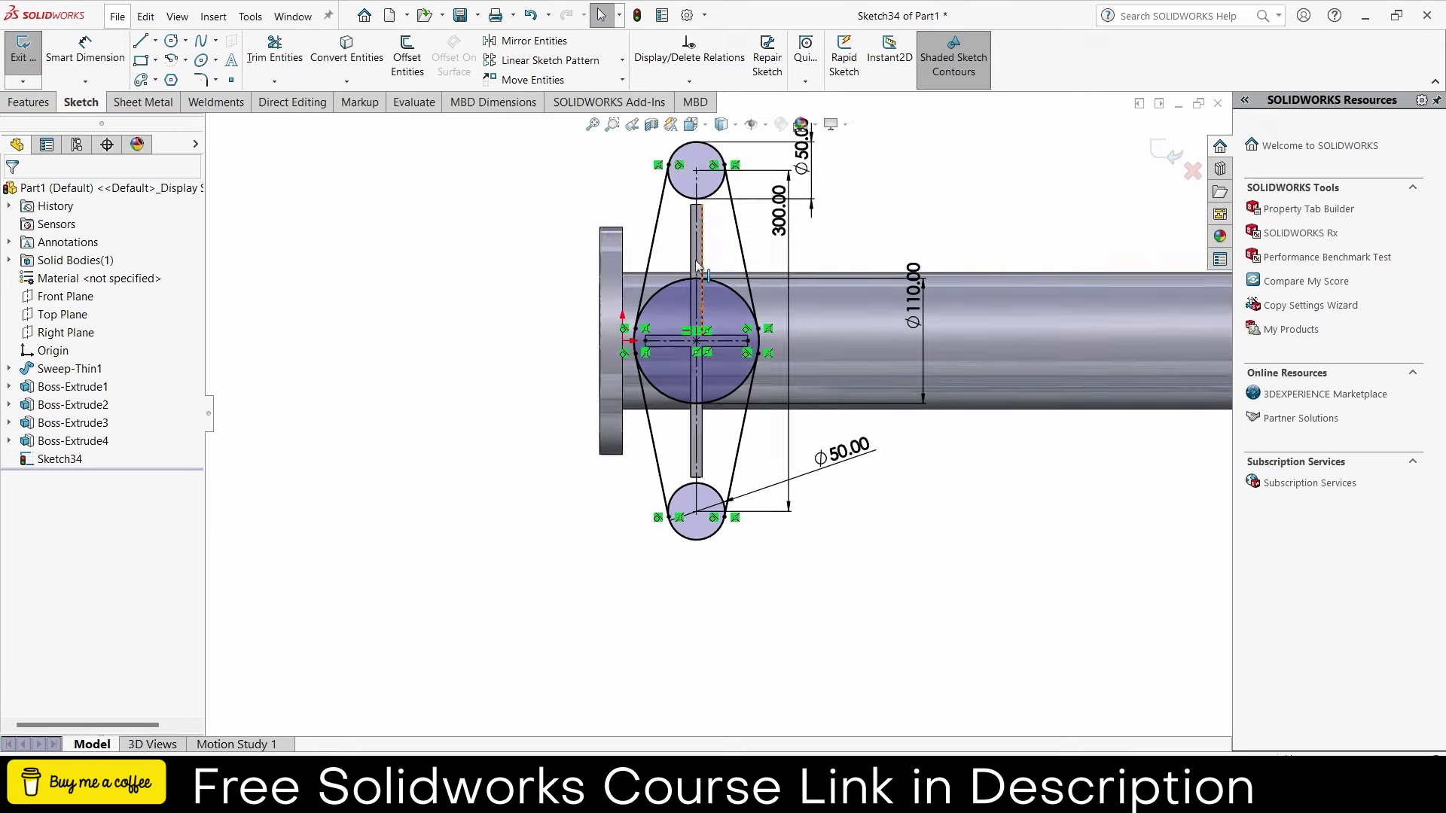
{"action": "scroll", "coordinate": [719, 415], "scroll_direction": "up", "scroll_amount": 2}
- Draw small hole circles at the centres of the bottom and top Ø50 circles
{"action": "left_click", "coordinate": [170, 42]}
{"action": "scroll", "coordinate": [577, 399], "scroll_direction": "down", "scroll_amount": 3}
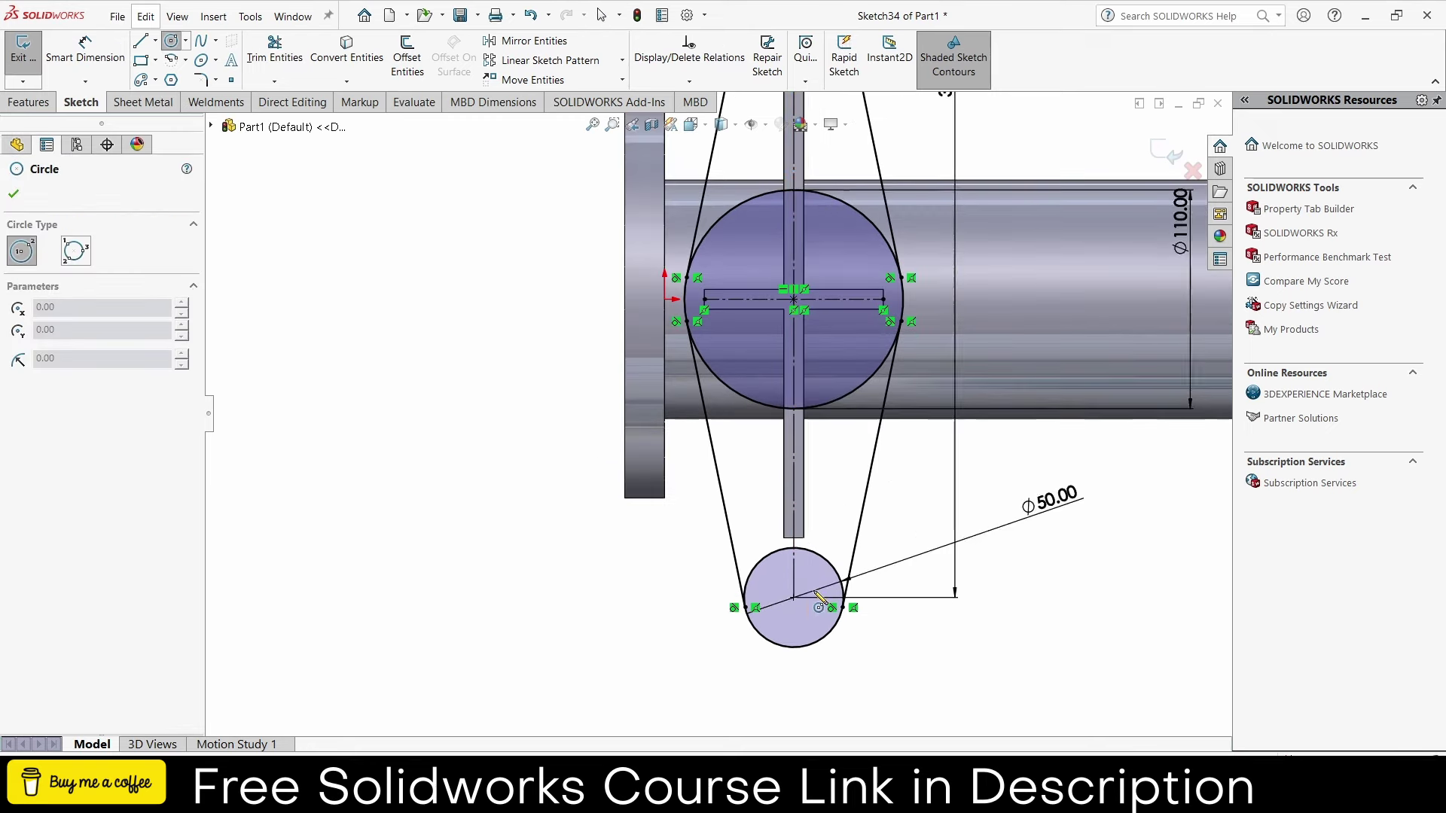
{"action": "left_click_drag", "start_coordinate": [793, 597], "coordinate": [805, 601]}
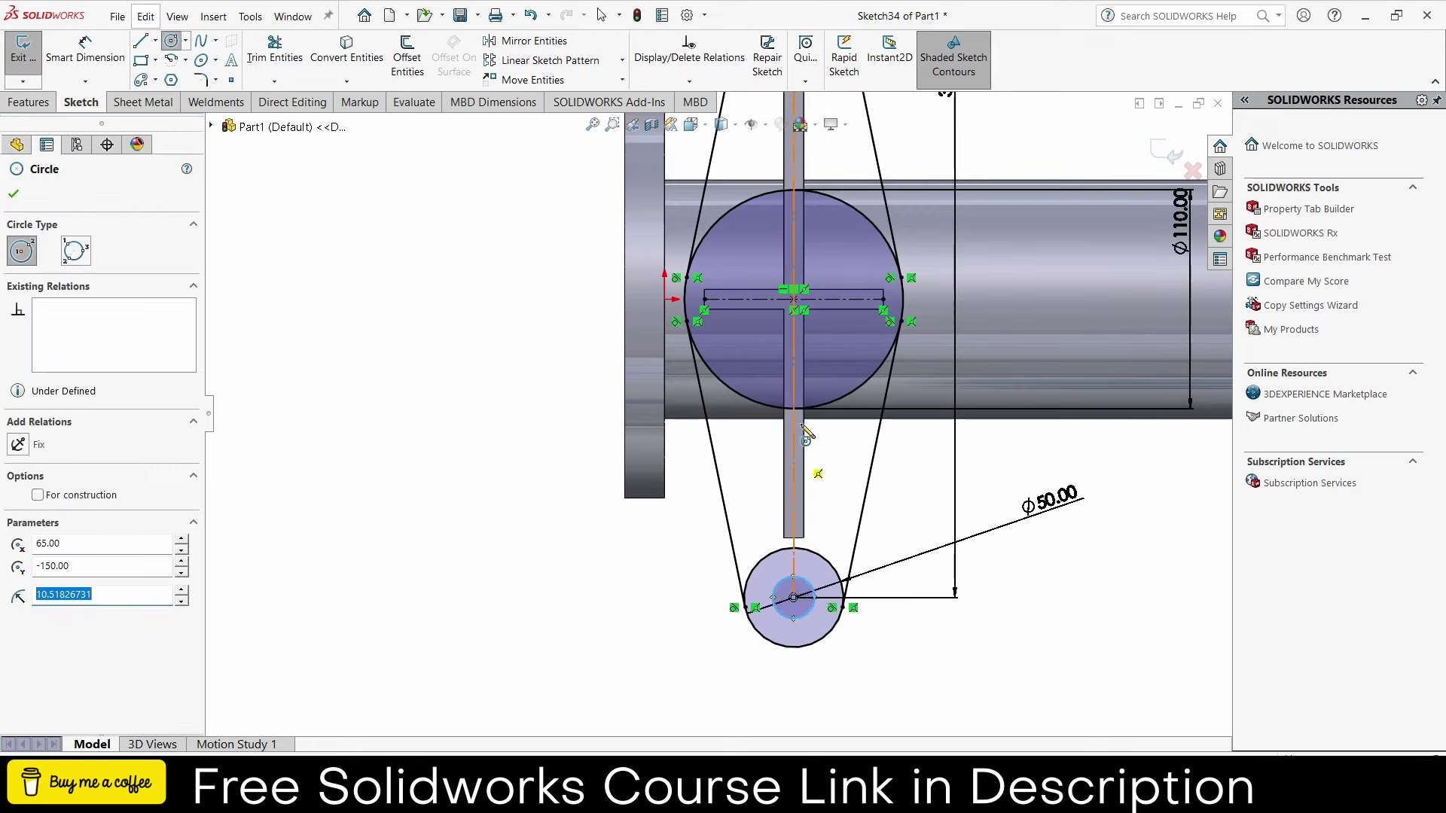
{"action": "scroll", "coordinate": [719, 412], "scroll_direction": "up", "scroll_amount": 2}
{"action": "left_click_drag", "start_coordinate": [761, 174], "coordinate": [769, 187]}
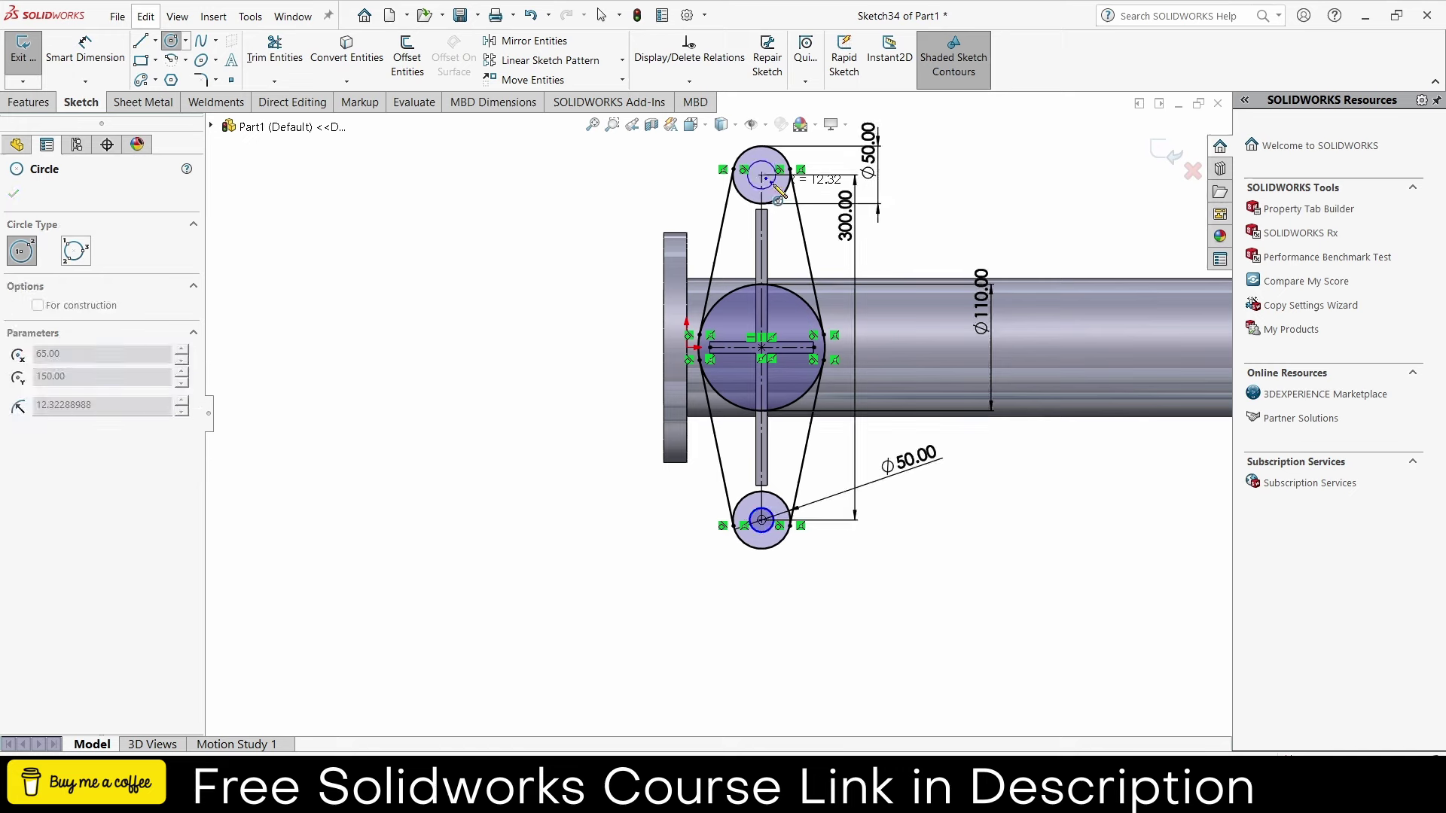
- Dimension both small hole circles to Ø20
{"action": "left_click", "coordinate": [100, 55]}
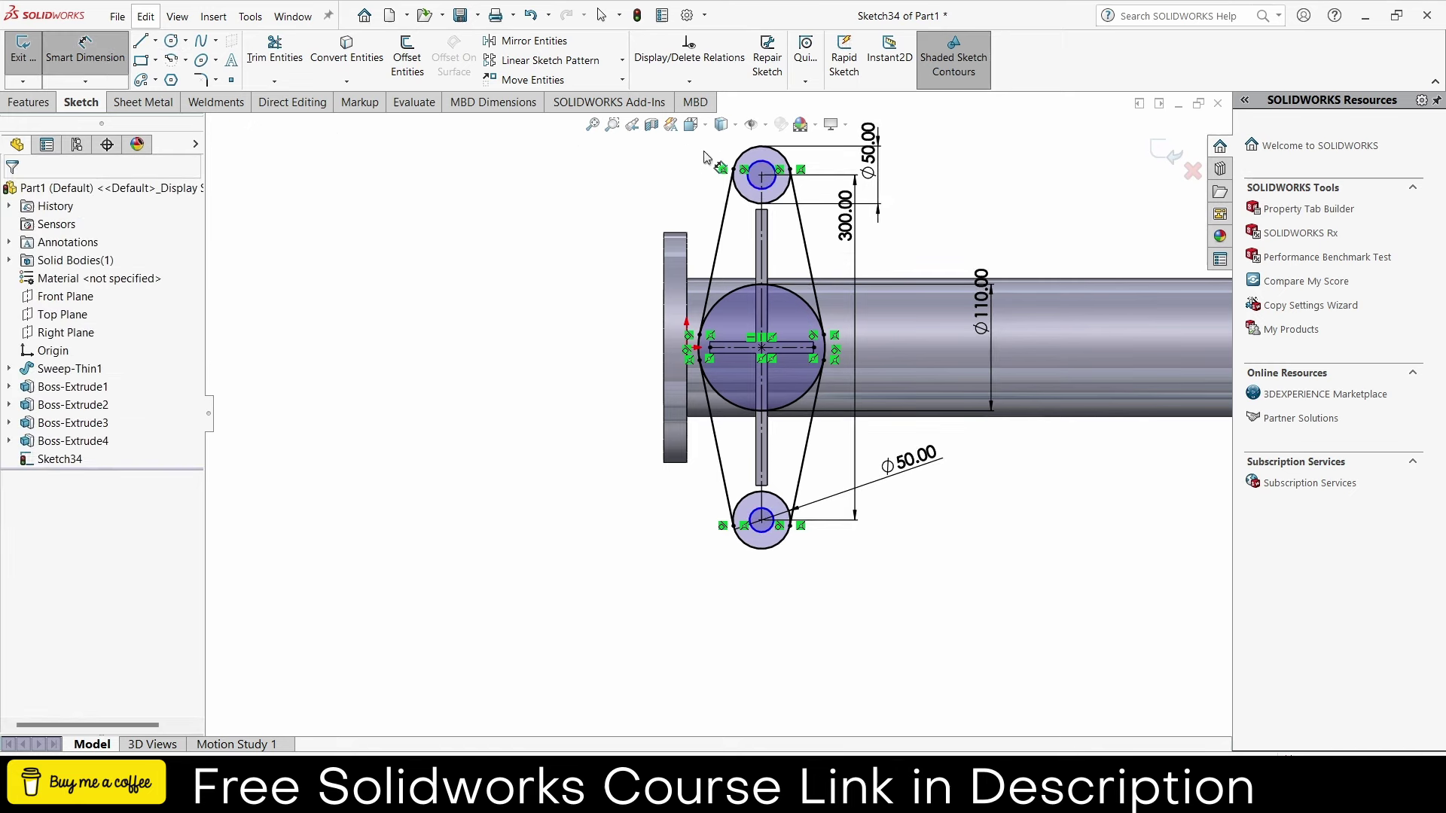
{"action": "left_click", "coordinate": [755, 170]}
{"action": "left_click", "coordinate": [602, 175]}
{"action": "key", "text": "Return"}
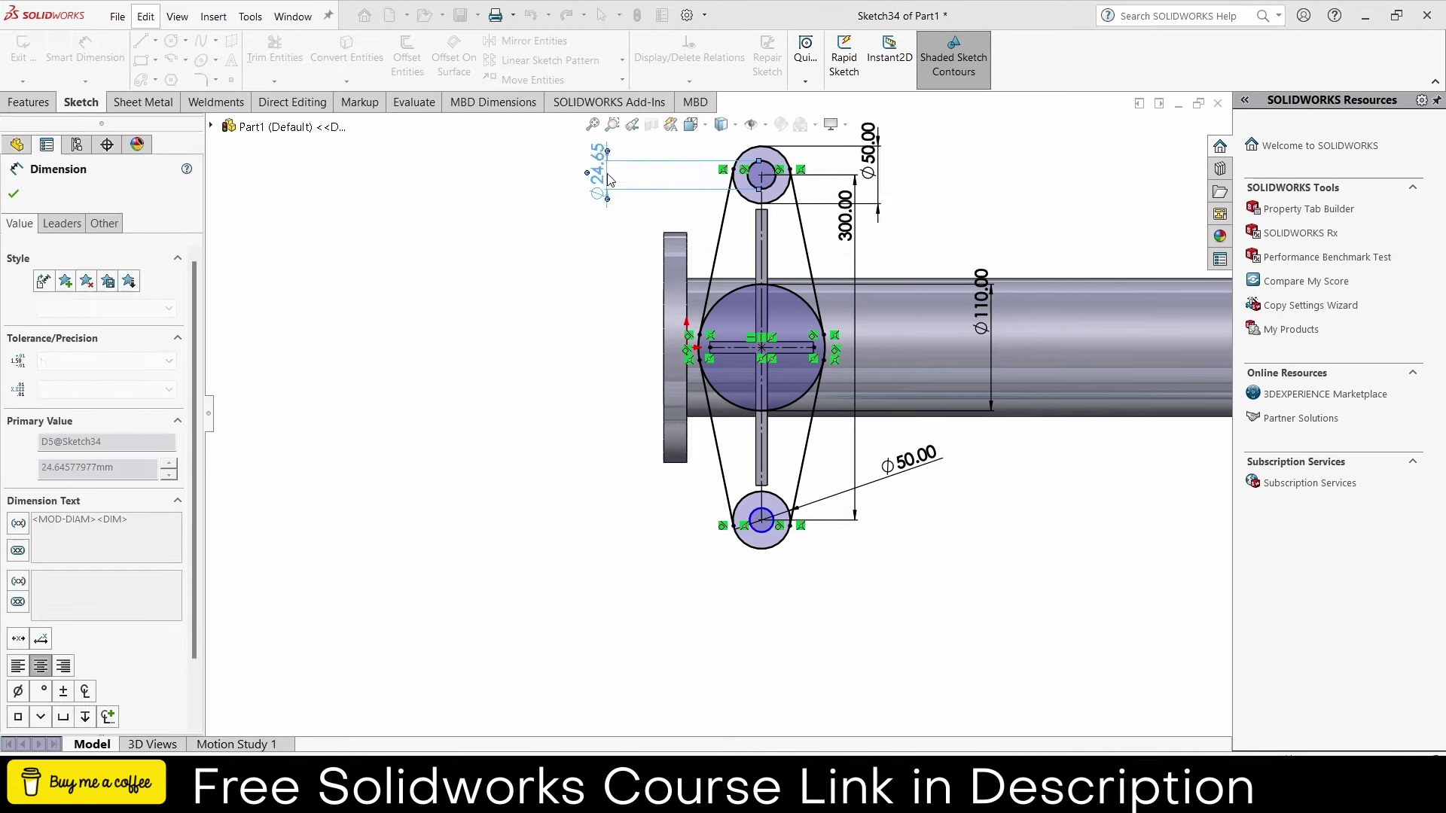
{"action": "key", "text": "Return"}
{"action": "left_click", "coordinate": [768, 526]}
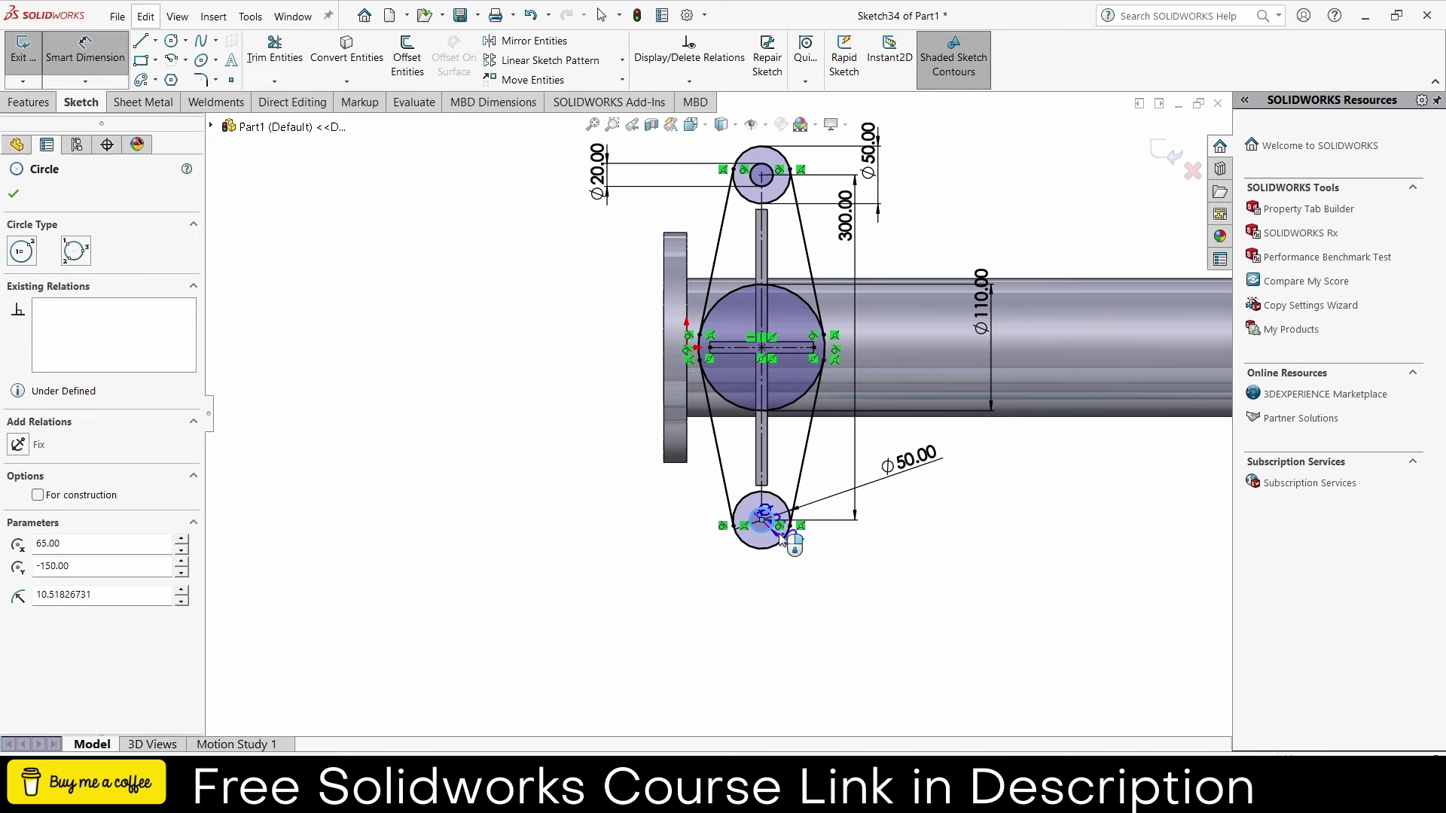
{"action": "left_click", "coordinate": [823, 555]}
{"action": "type", "text": "20"}
{"action": "key", "text": "Return"}
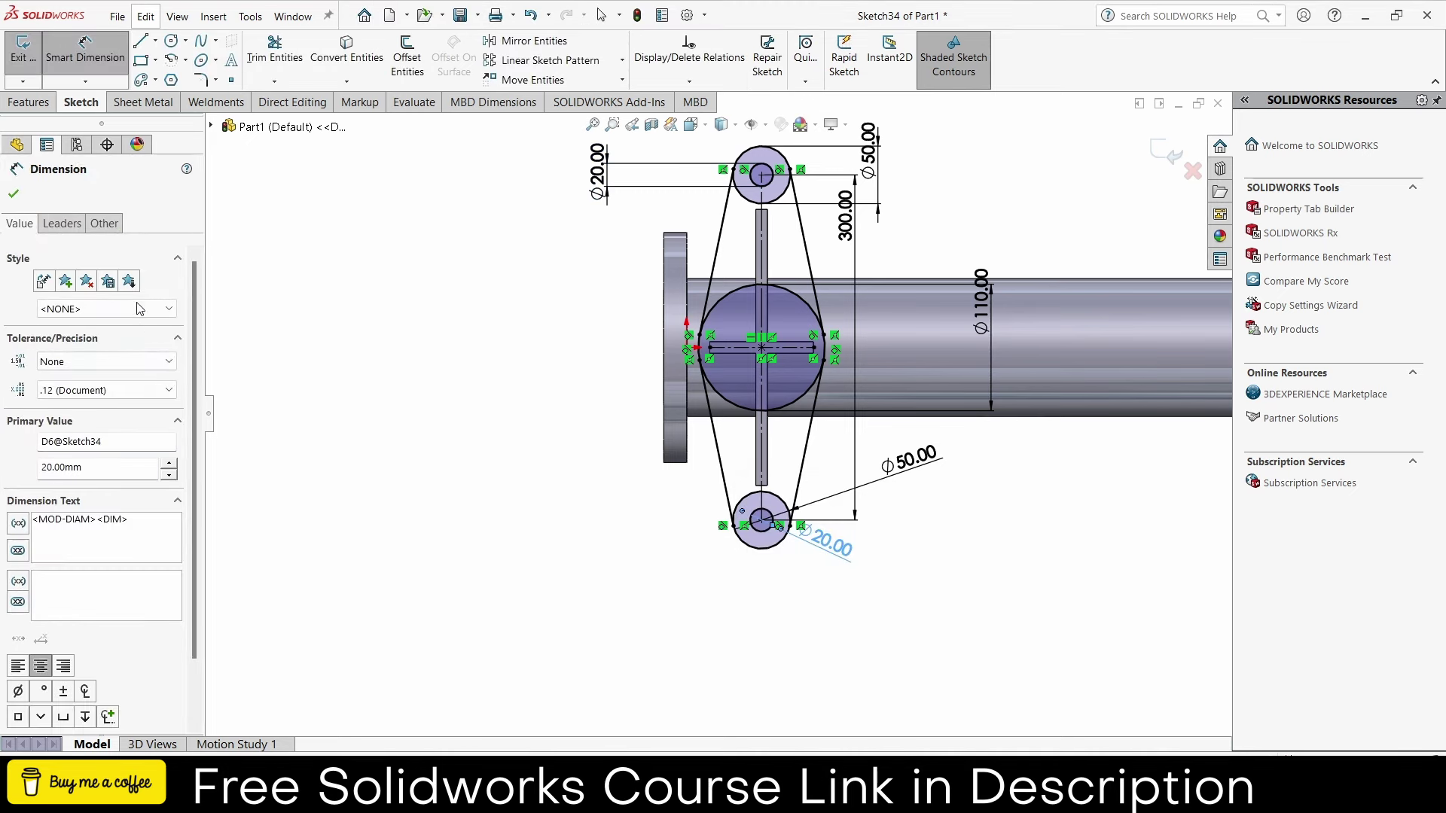
{"action": "left_click", "coordinate": [30, 102]}
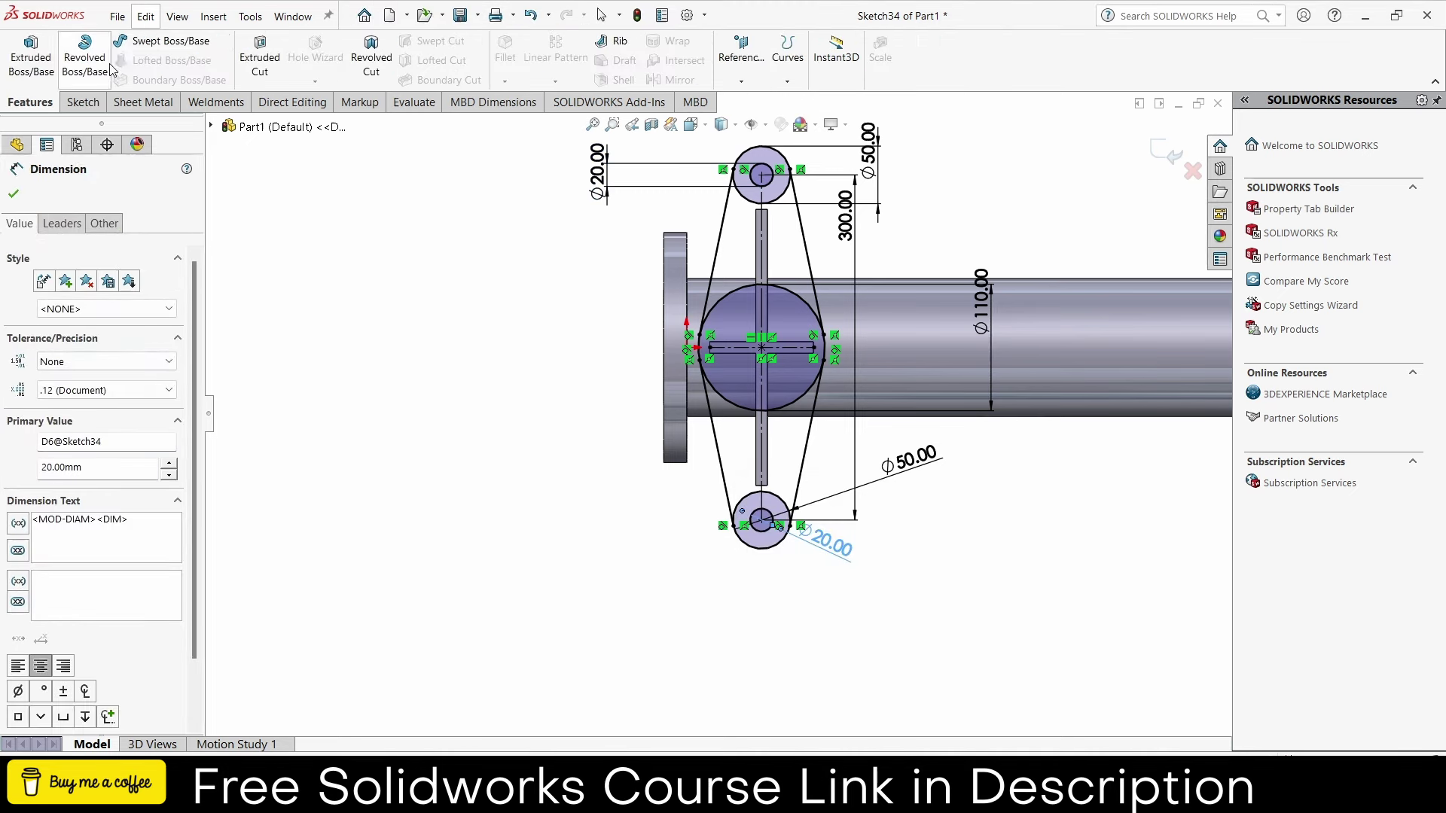
- Start an Extruded Boss/Base and select the nine bracket sketch regions
{"action": "left_click", "coordinate": [31, 53]}
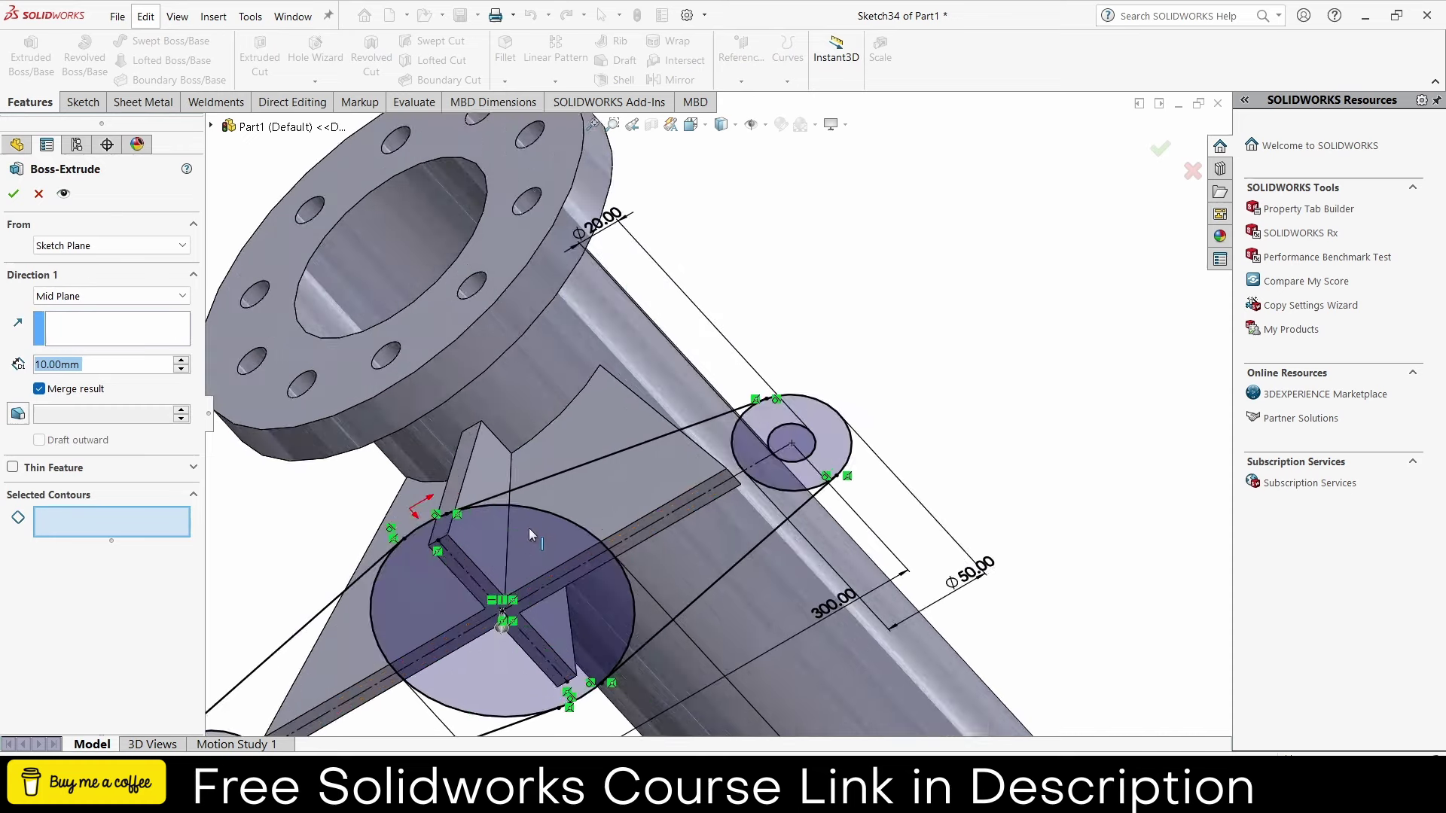
{"action": "left_click", "coordinate": [531, 530]}
{"action": "left_click", "coordinate": [577, 585]}
{"action": "left_click", "coordinate": [615, 490]}
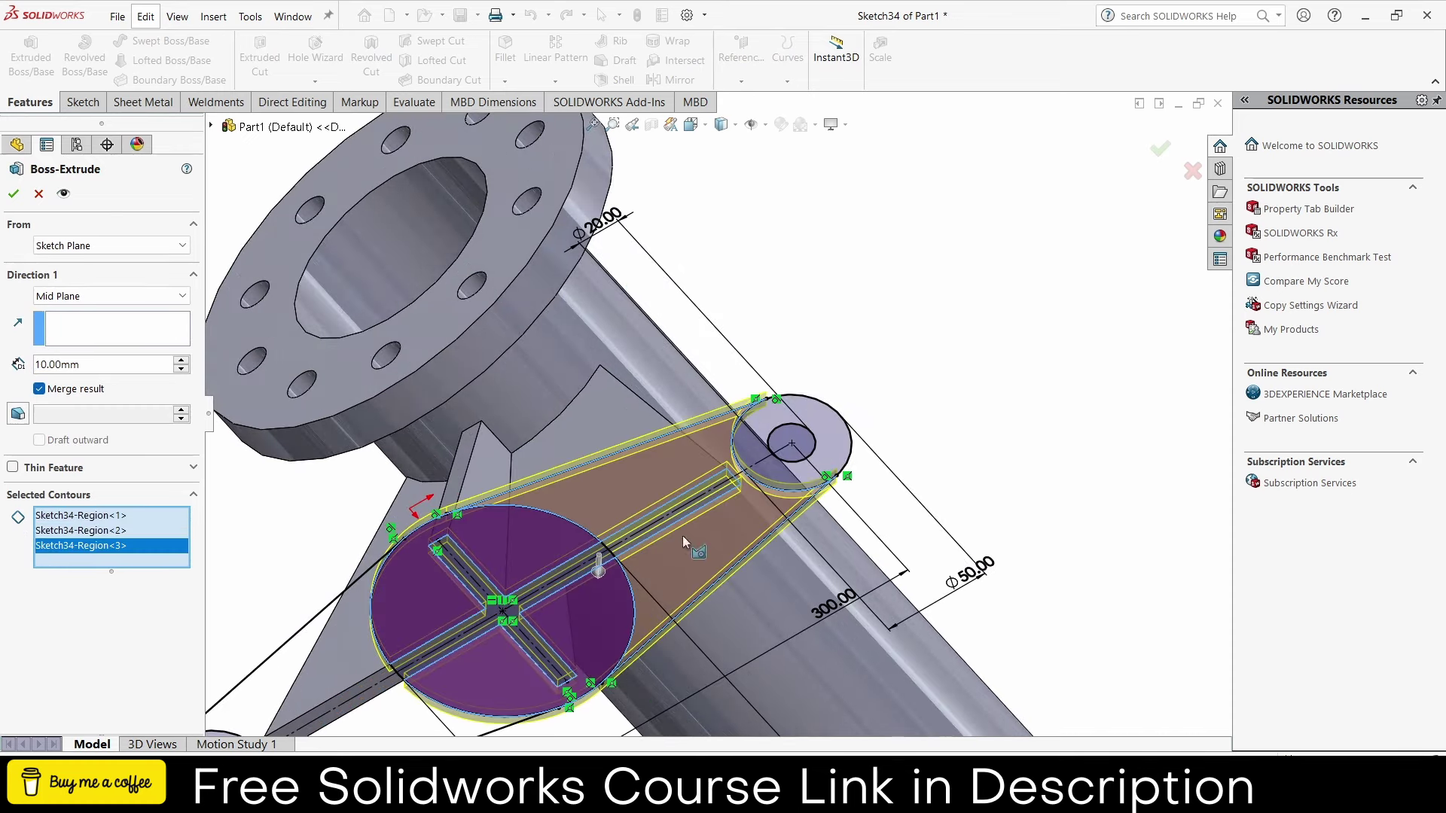
{"action": "scroll", "coordinate": [803, 431], "scroll_direction": "down", "scroll_amount": 3}
{"action": "left_click", "coordinate": [827, 336]}
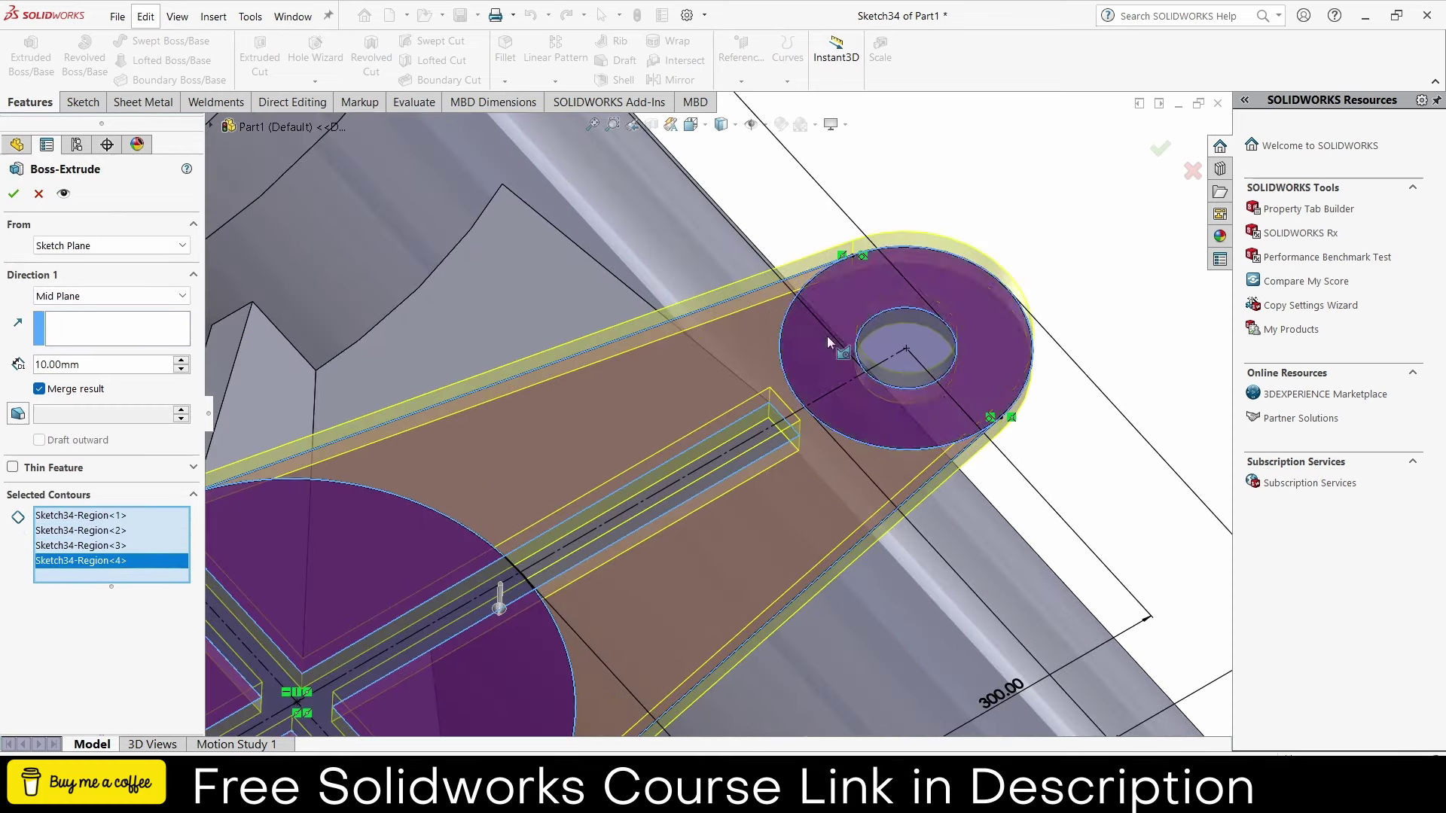
{"action": "scroll", "coordinate": [797, 427], "scroll_direction": "up", "scroll_amount": 1}
{"action": "scroll", "coordinate": [526, 556], "scroll_direction": "down", "scroll_amount": 2}
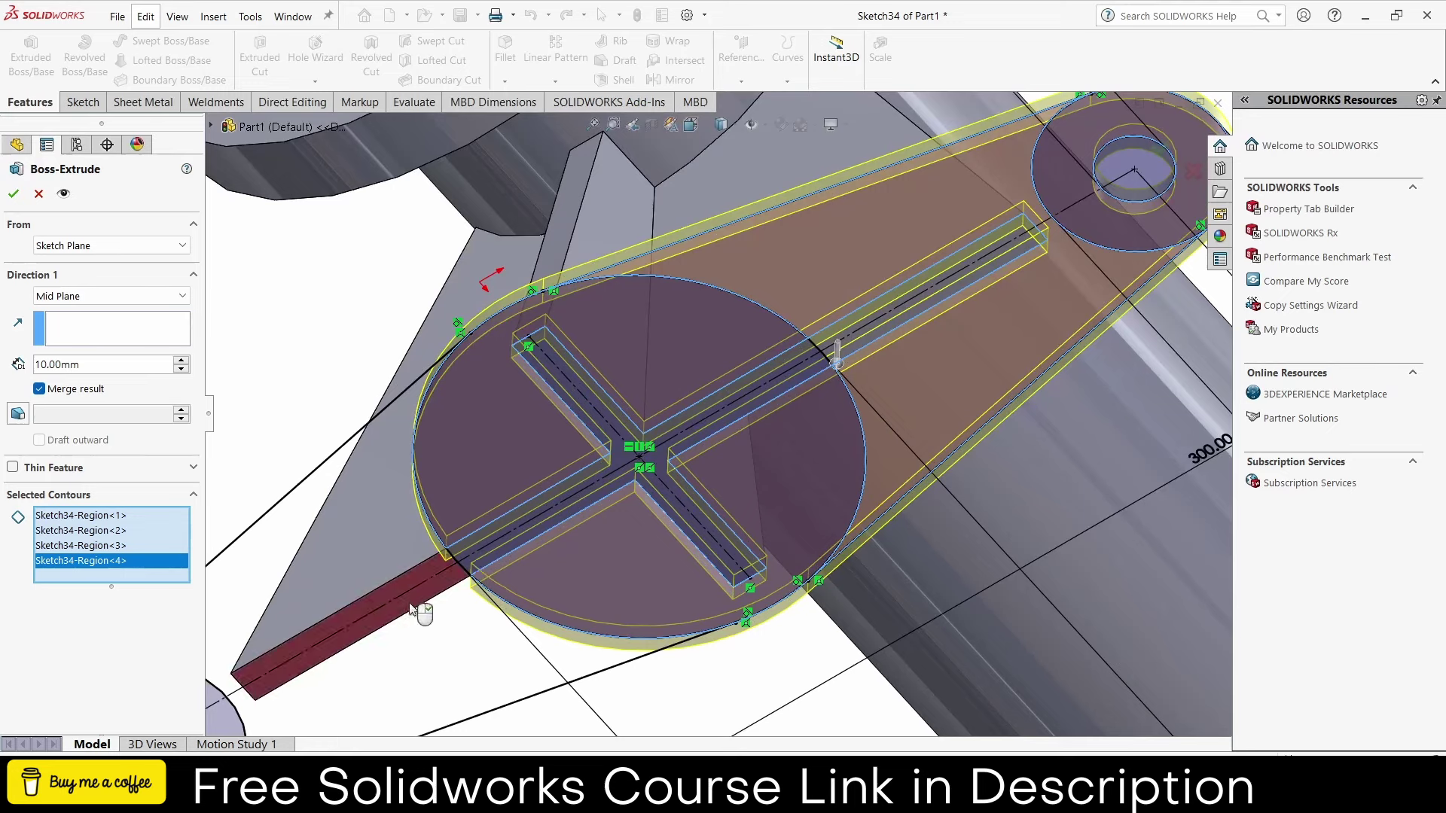
{"action": "left_click", "coordinate": [422, 602]}
{"action": "left_click", "coordinate": [494, 554]}
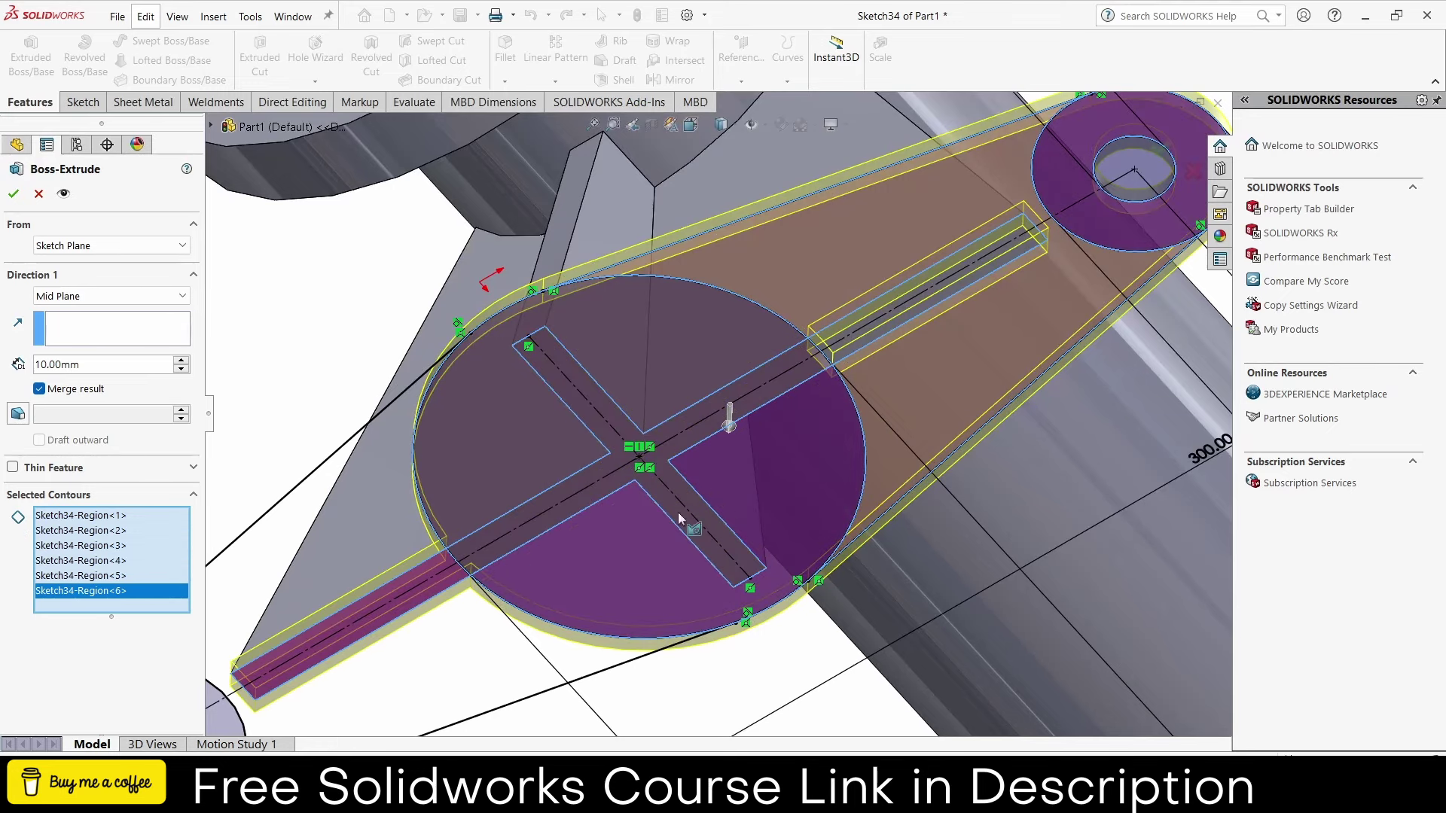
{"action": "left_click", "coordinate": [901, 314]}
{"action": "scroll", "coordinate": [718, 430], "scroll_direction": "up", "scroll_amount": 3}
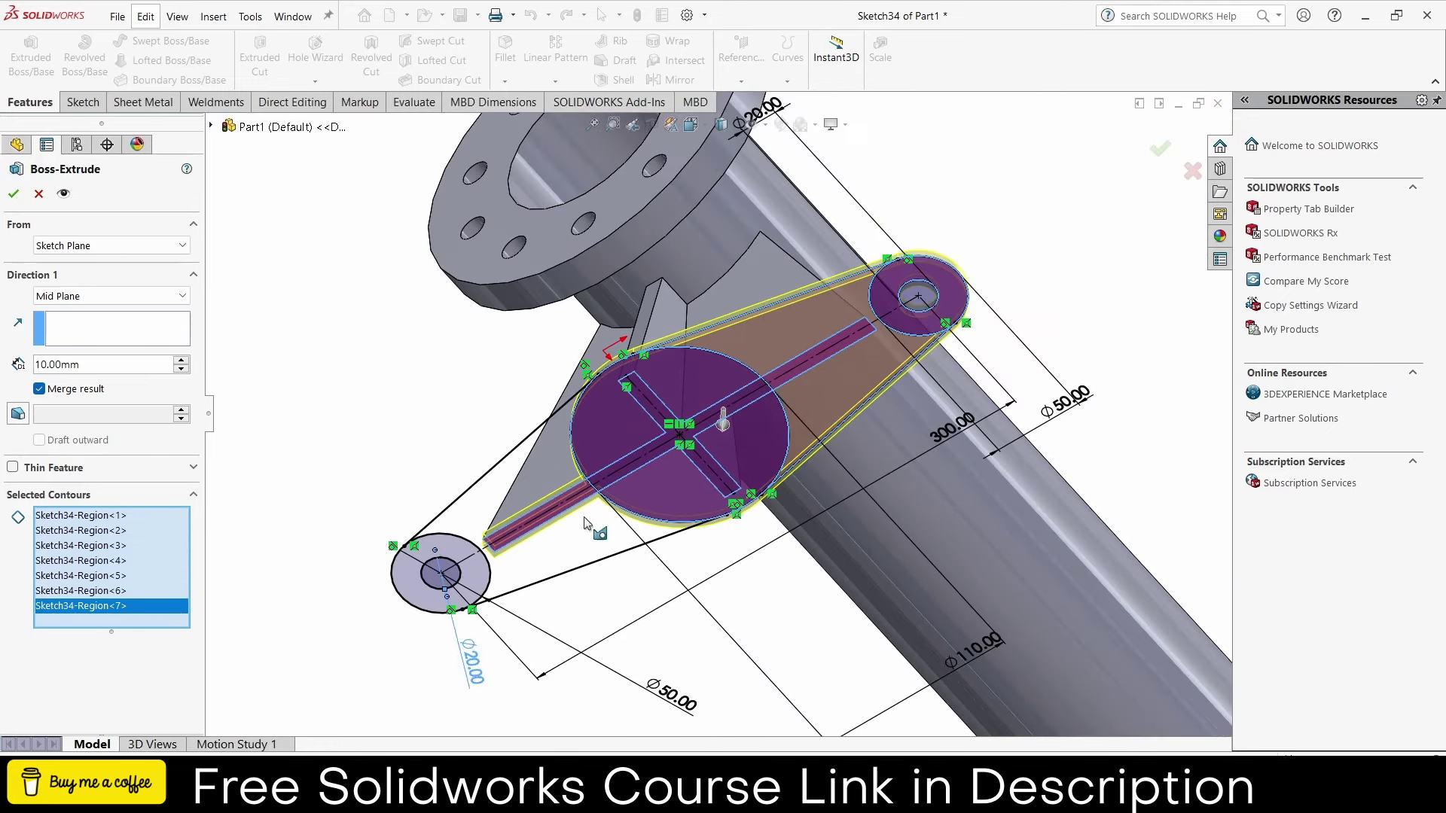
{"action": "left_click", "coordinate": [491, 494]}
{"action": "left_click", "coordinate": [465, 558]}
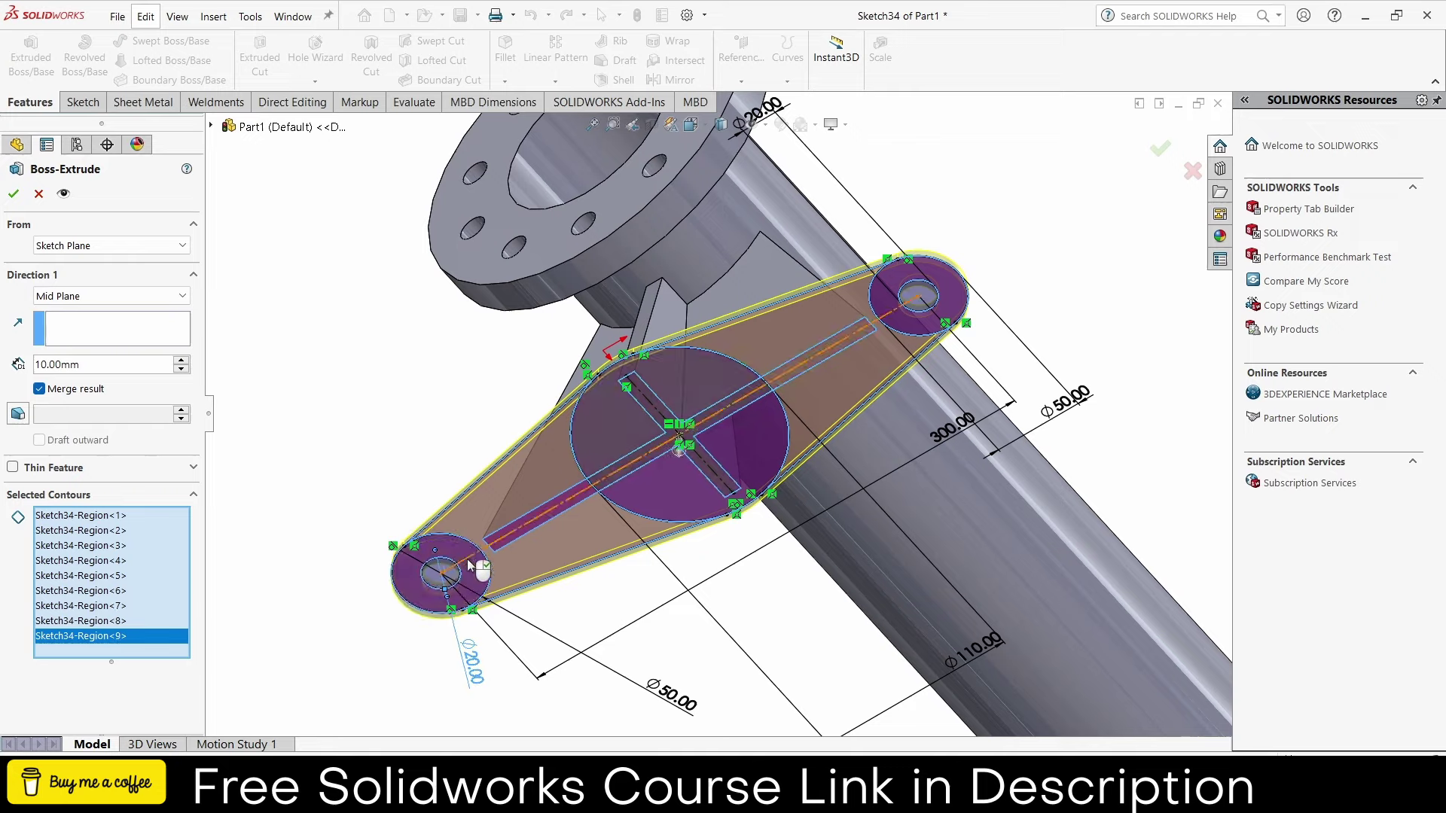
{"action": "mouse_move", "coordinate": [467, 559]}
{"action": "middle_mouse_down"}
{"action": "mouse_move", "coordinate": [631, 542]}
{"action": "mouse_move", "coordinate": [172, 473]}
{"action": "middle_mouse_up"}
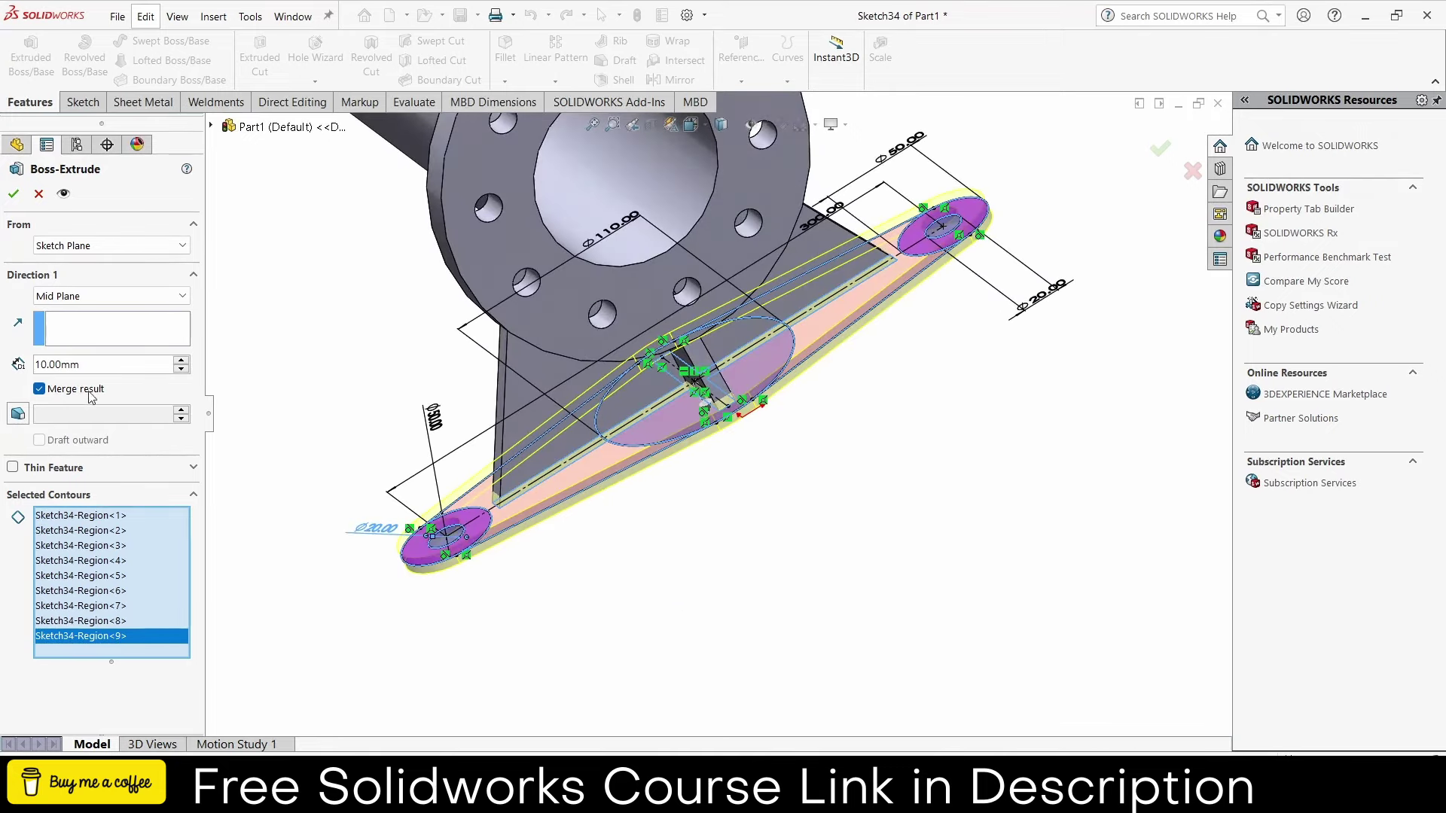
- Extrude the selected regions Blind to a 20 mm depth and accept the feature
{"action": "type", "text": "20"}
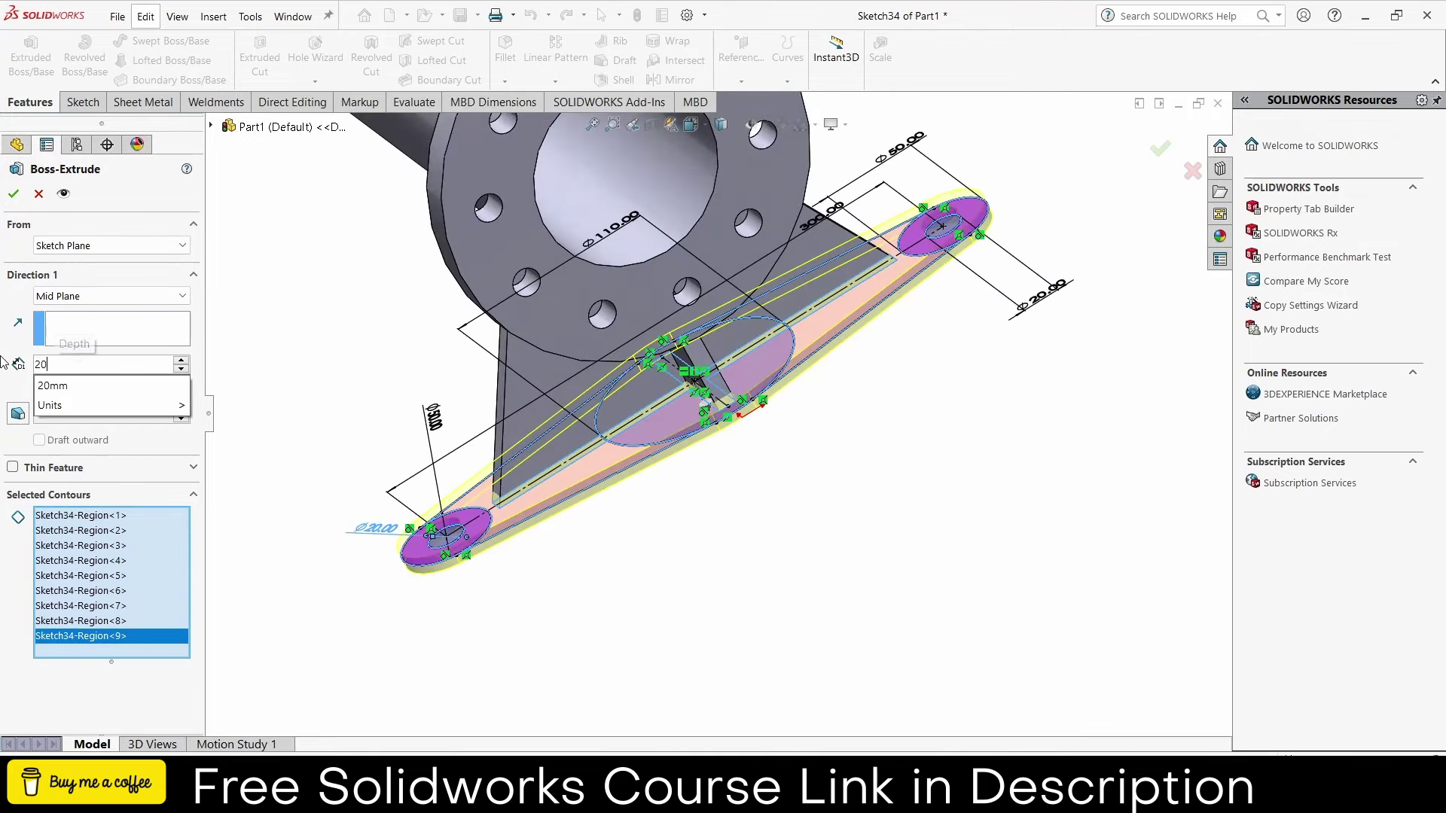
{"action": "key", "text": "Return"}
{"action": "left_click", "coordinate": [50, 299]}
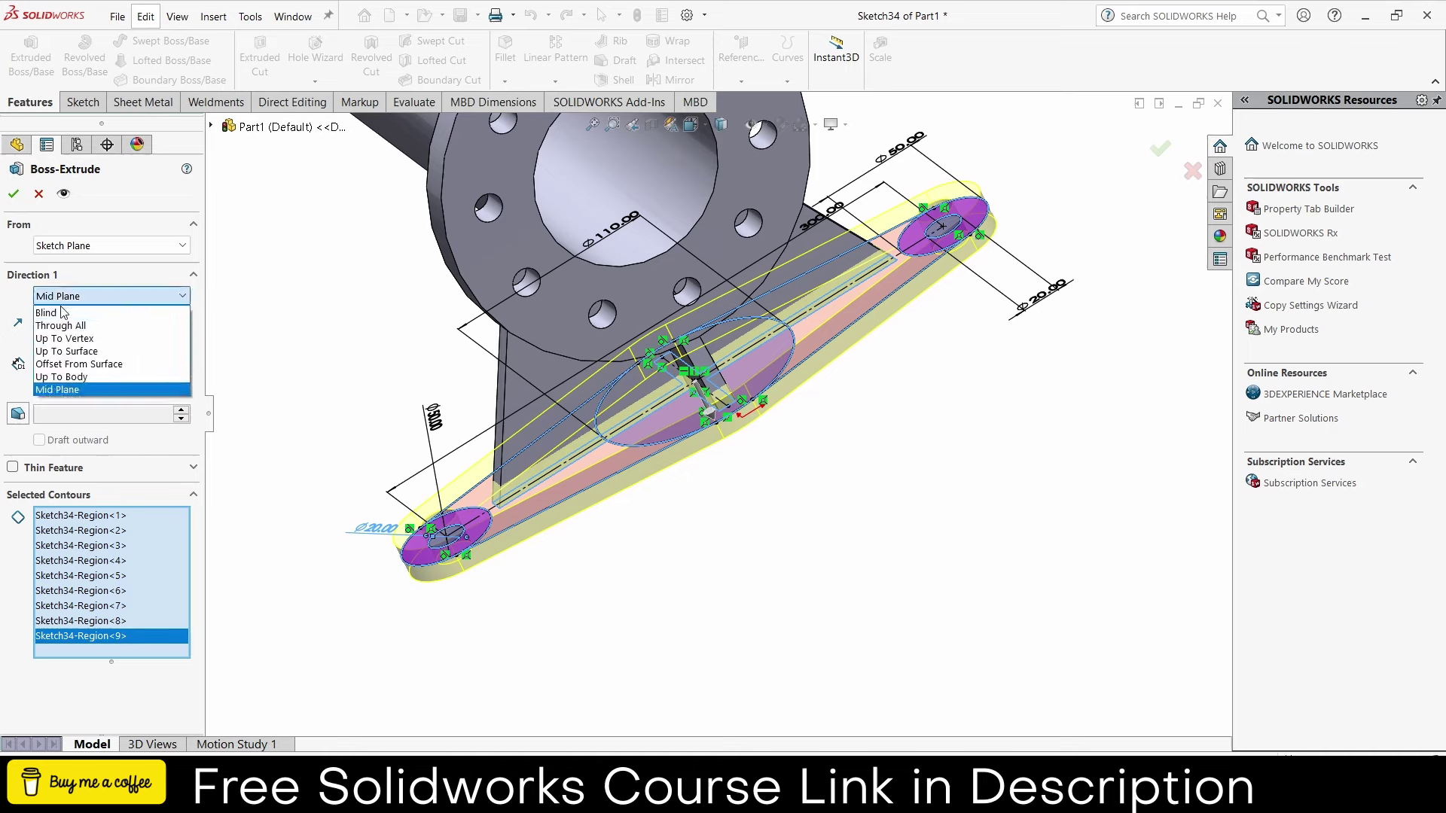
{"action": "left_click", "coordinate": [64, 314]}
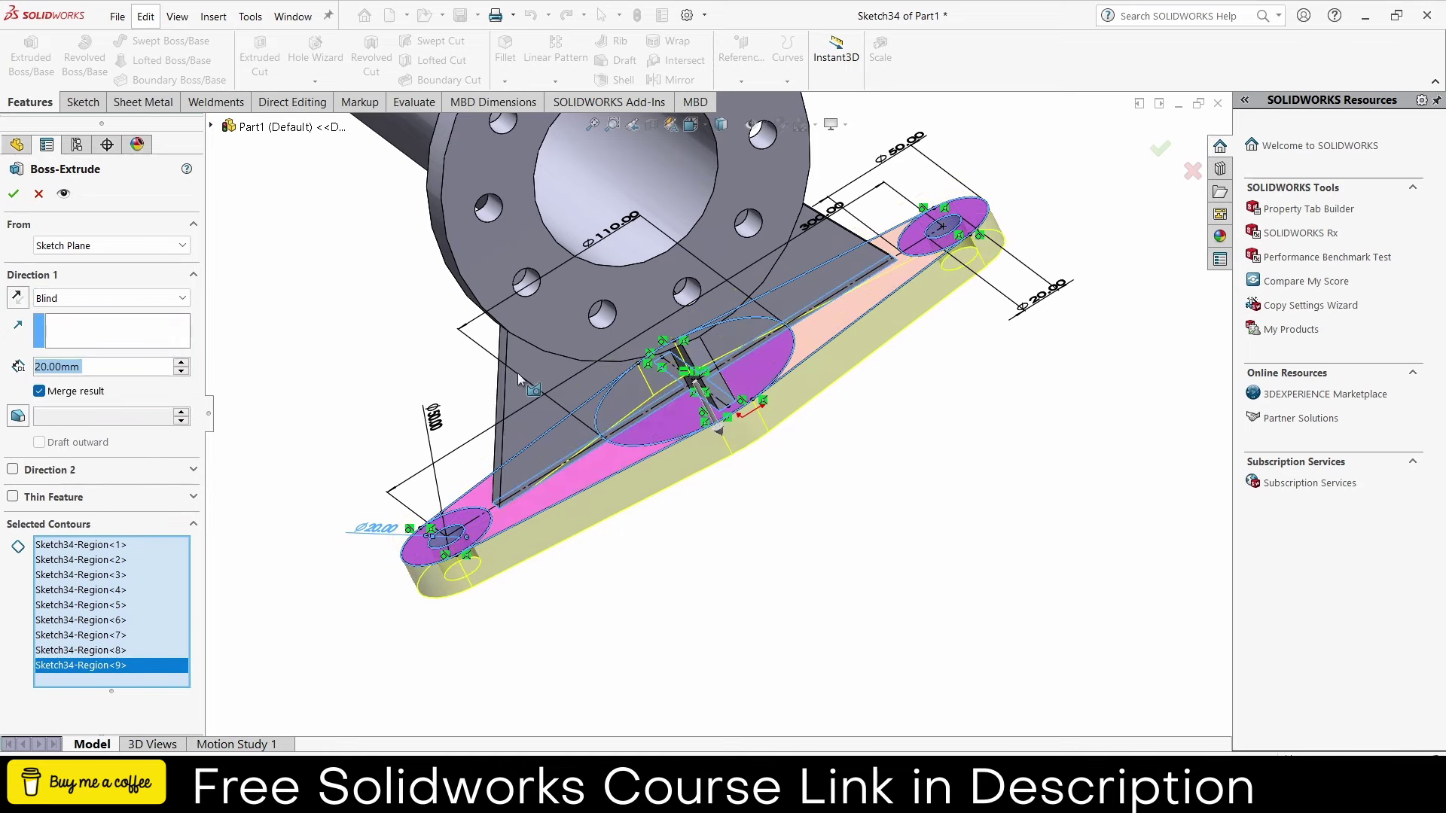
{"action": "scroll", "coordinate": [517, 373], "scroll_direction": "down", "scroll_amount": 5}
{"action": "scroll", "coordinate": [503, 369], "scroll_direction": "up", "scroll_amount": 5}
{"action": "scroll", "coordinate": [504, 369], "scroll_direction": "up", "scroll_amount": 3}
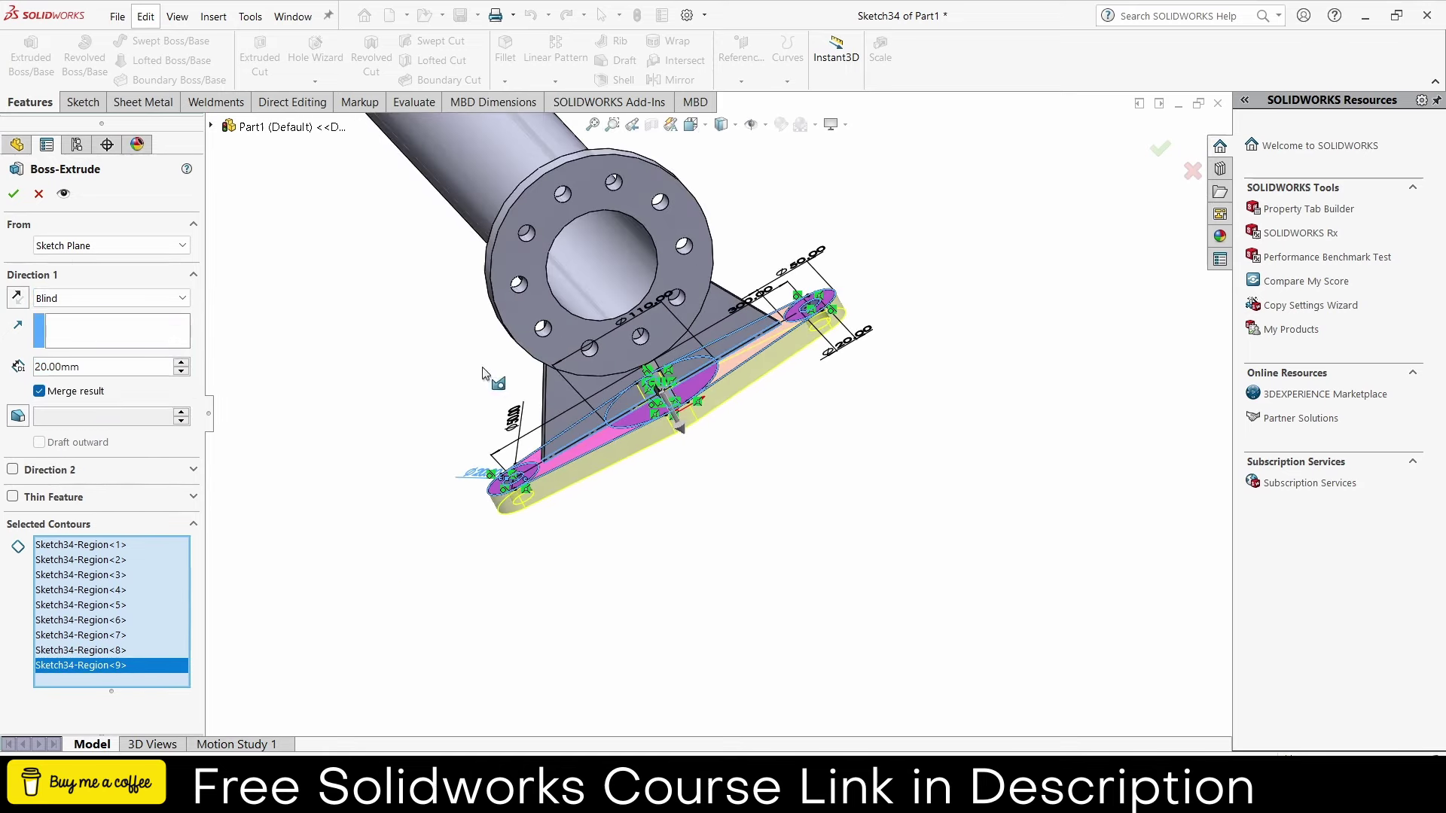
{"action": "left_click", "coordinate": [12, 194]}
- Show the whole part in the Isometric view orientation
{"action": "mouse_move", "coordinate": [639, 381]}
{"action": "middle_mouse_down"}
{"action": "mouse_move", "coordinate": [717, 340]}
{"action": "mouse_move", "coordinate": [788, 358]}
{"action": "mouse_move", "coordinate": [745, 331]}
{"action": "middle_mouse_up"}
{"action": "scroll", "coordinate": [717, 341], "scroll_direction": "up", "scroll_amount": 3}
{"action": "scroll", "coordinate": [743, 332], "scroll_direction": "down", "scroll_amount": 3}
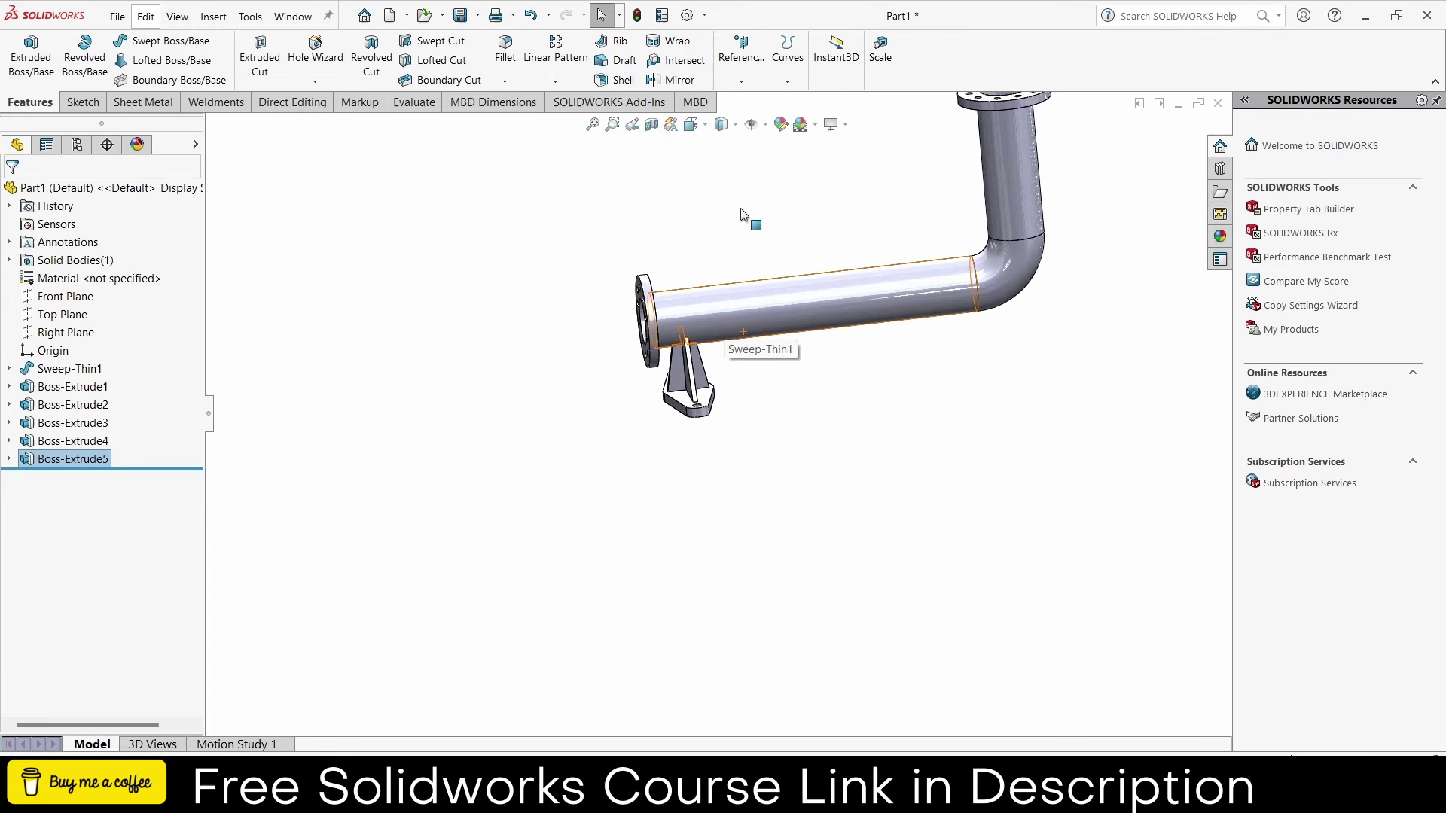
{"action": "left_click", "coordinate": [704, 128]}
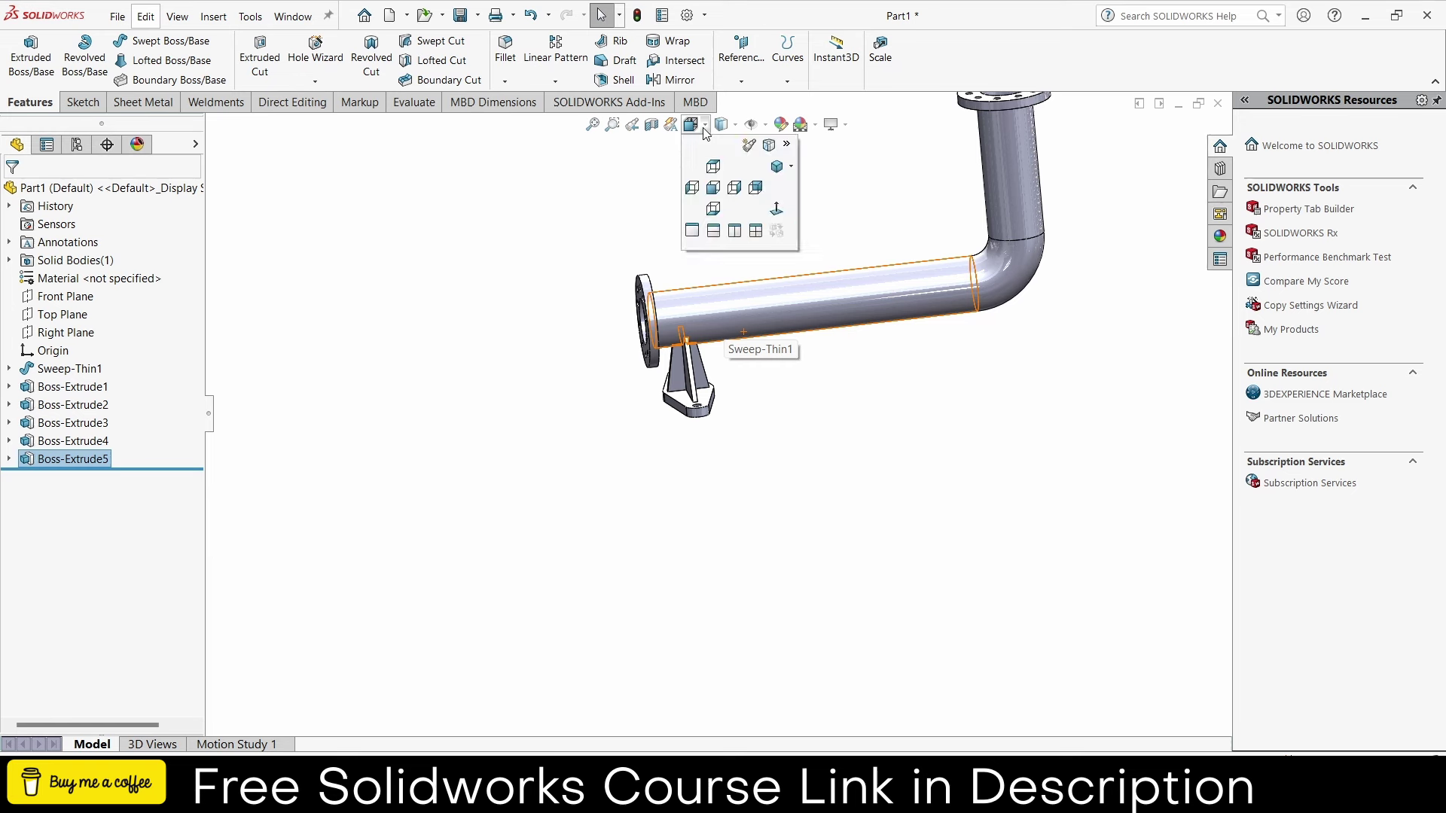
{"action": "left_click", "coordinate": [780, 168]}
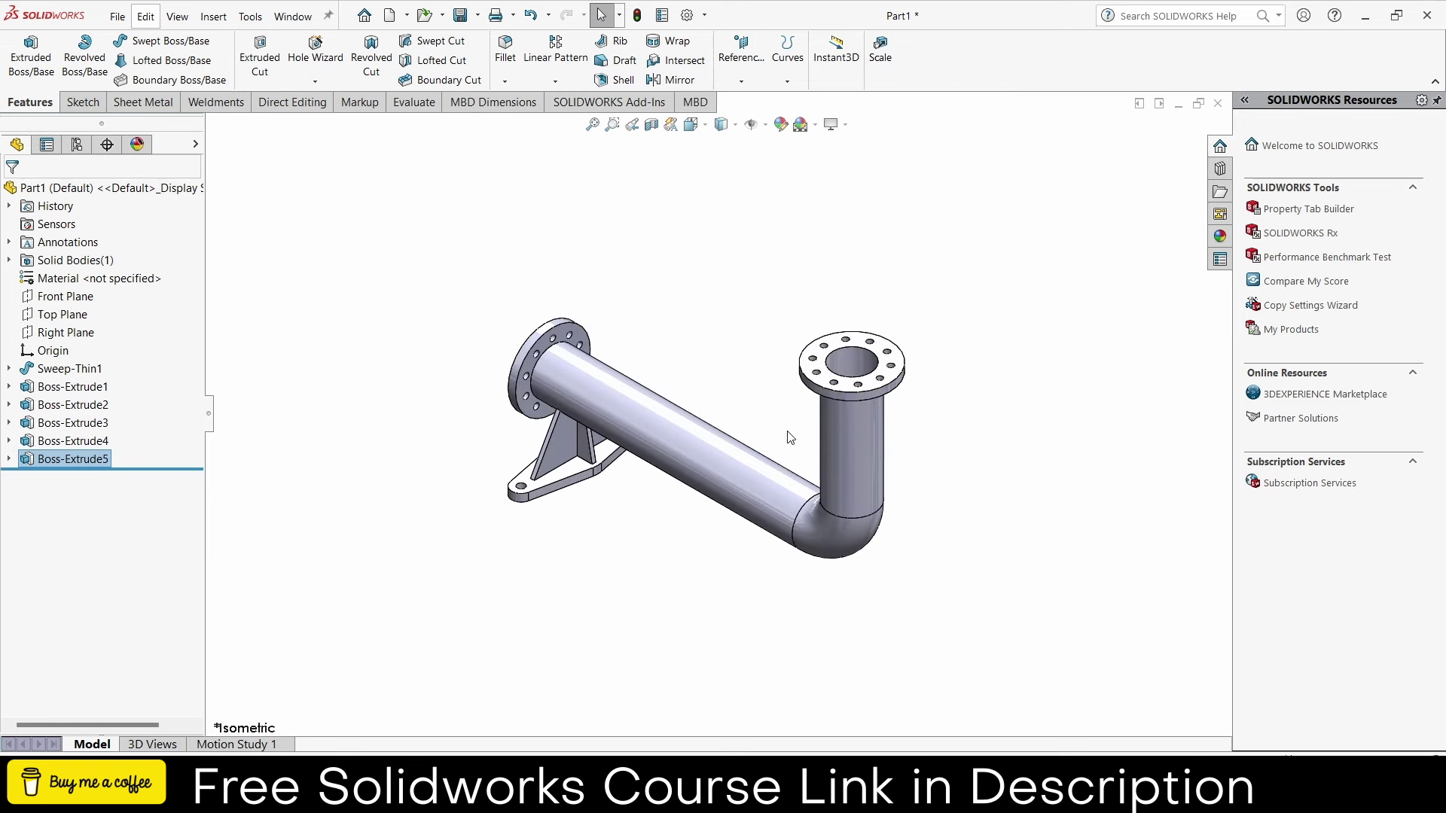
- Switch the display to the Four View layout: Front, Left, Top and Trimetric
{"action": "scroll", "coordinate": [705, 437], "scroll_direction": "down", "scroll_amount": 1}
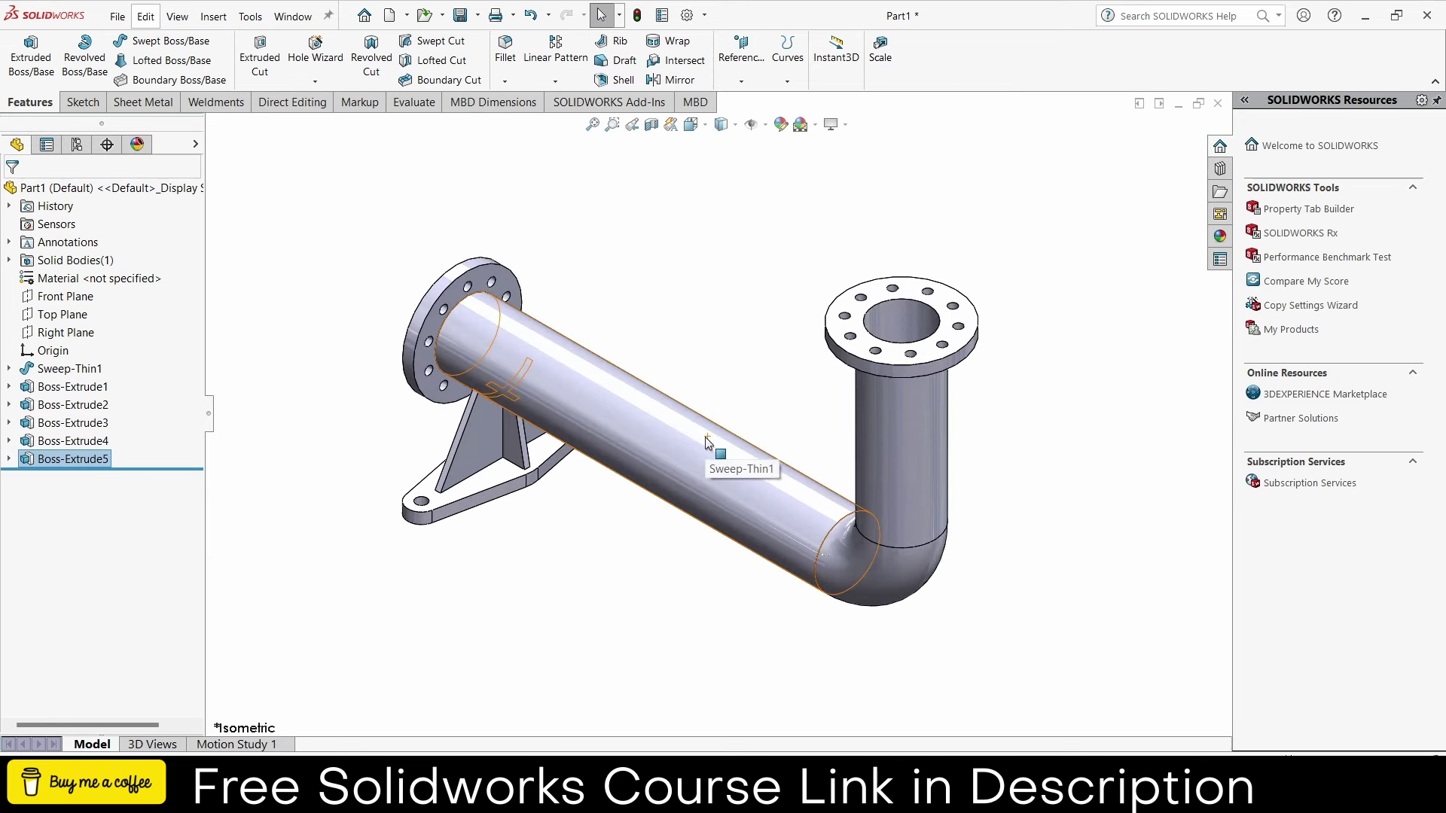
{"action": "scroll", "coordinate": [705, 437], "scroll_direction": "down", "scroll_amount": 1}
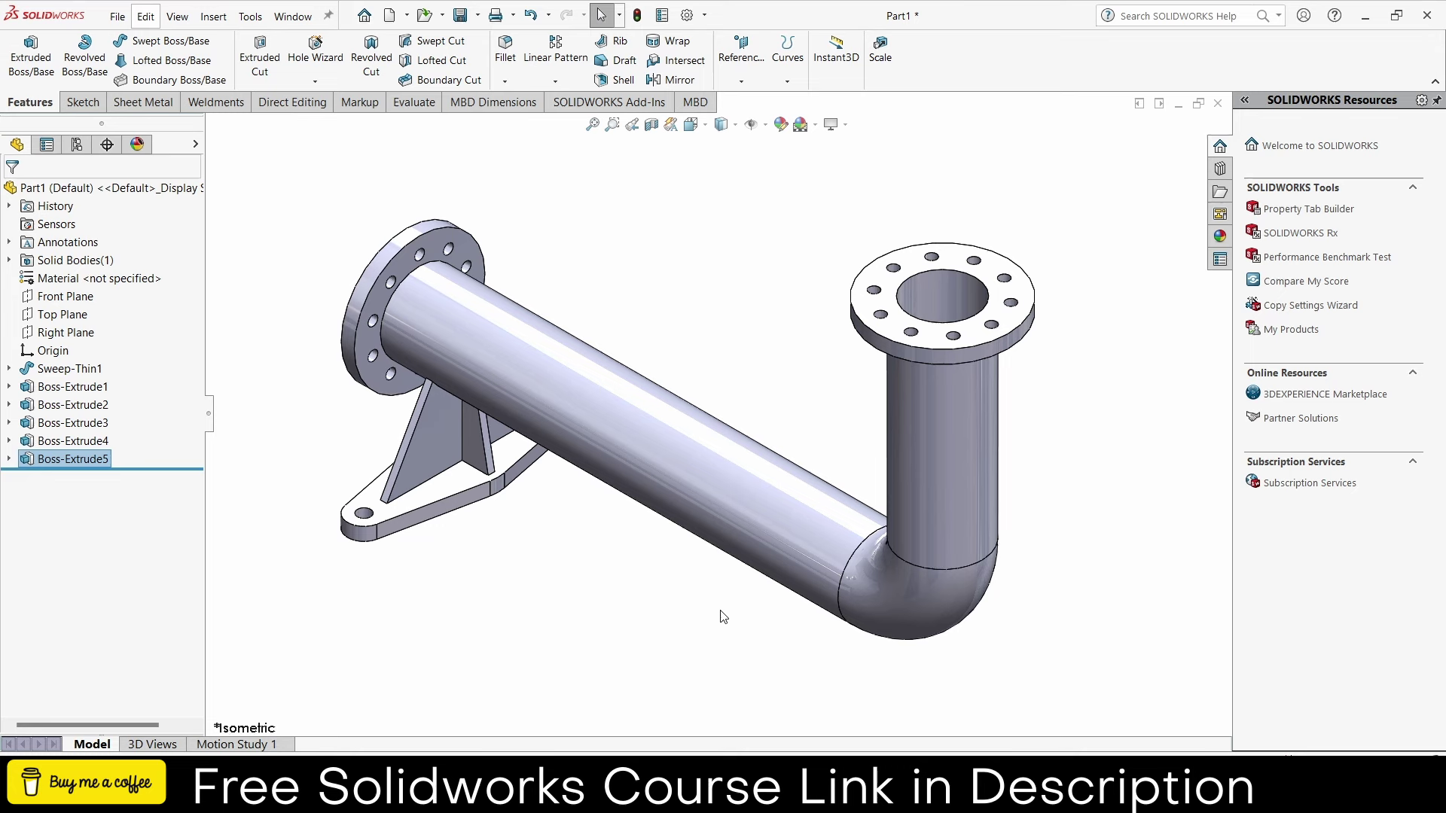
{"action": "left_click", "coordinate": [707, 132]}
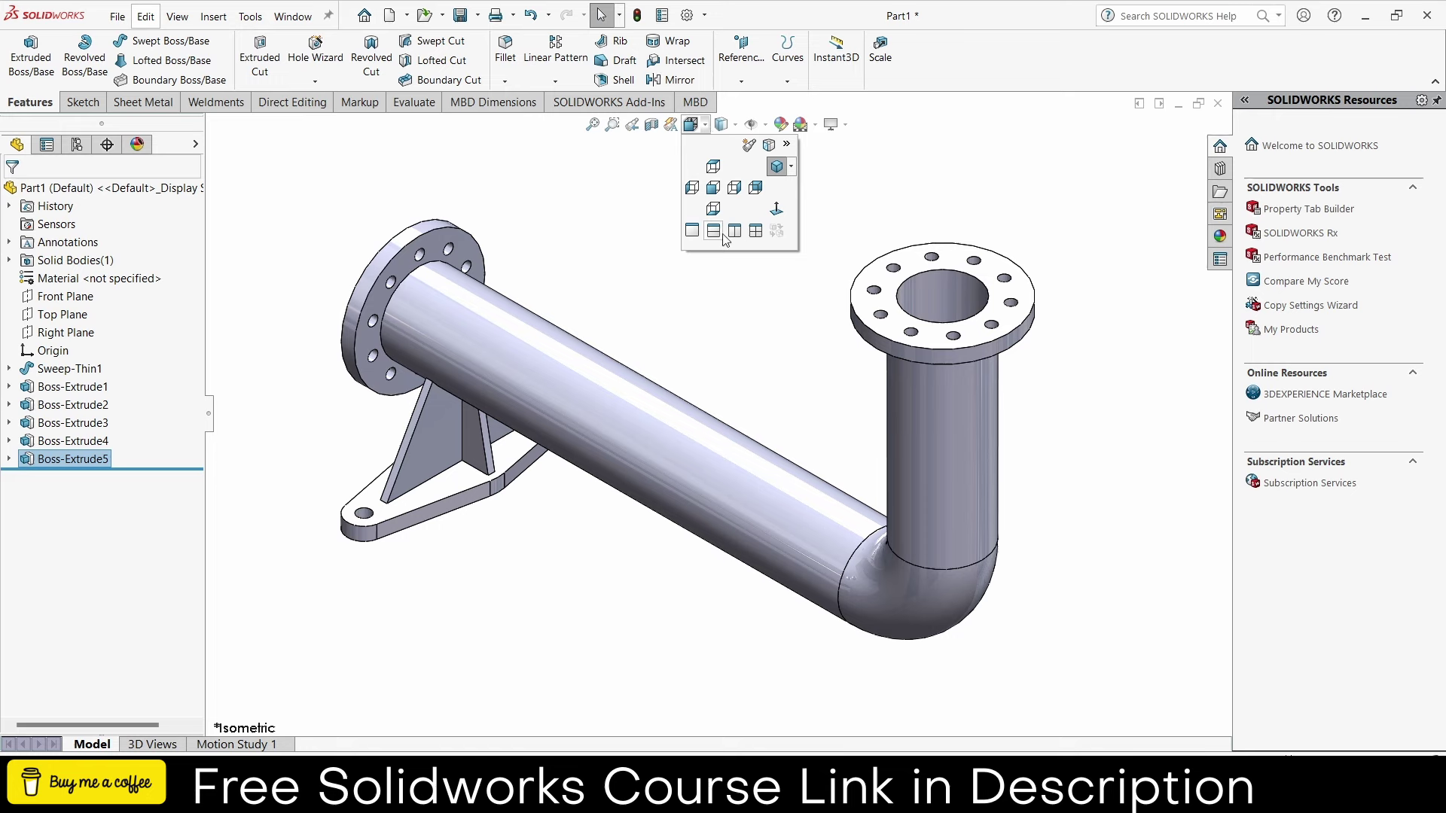
{"action": "left_click", "coordinate": [756, 231]}
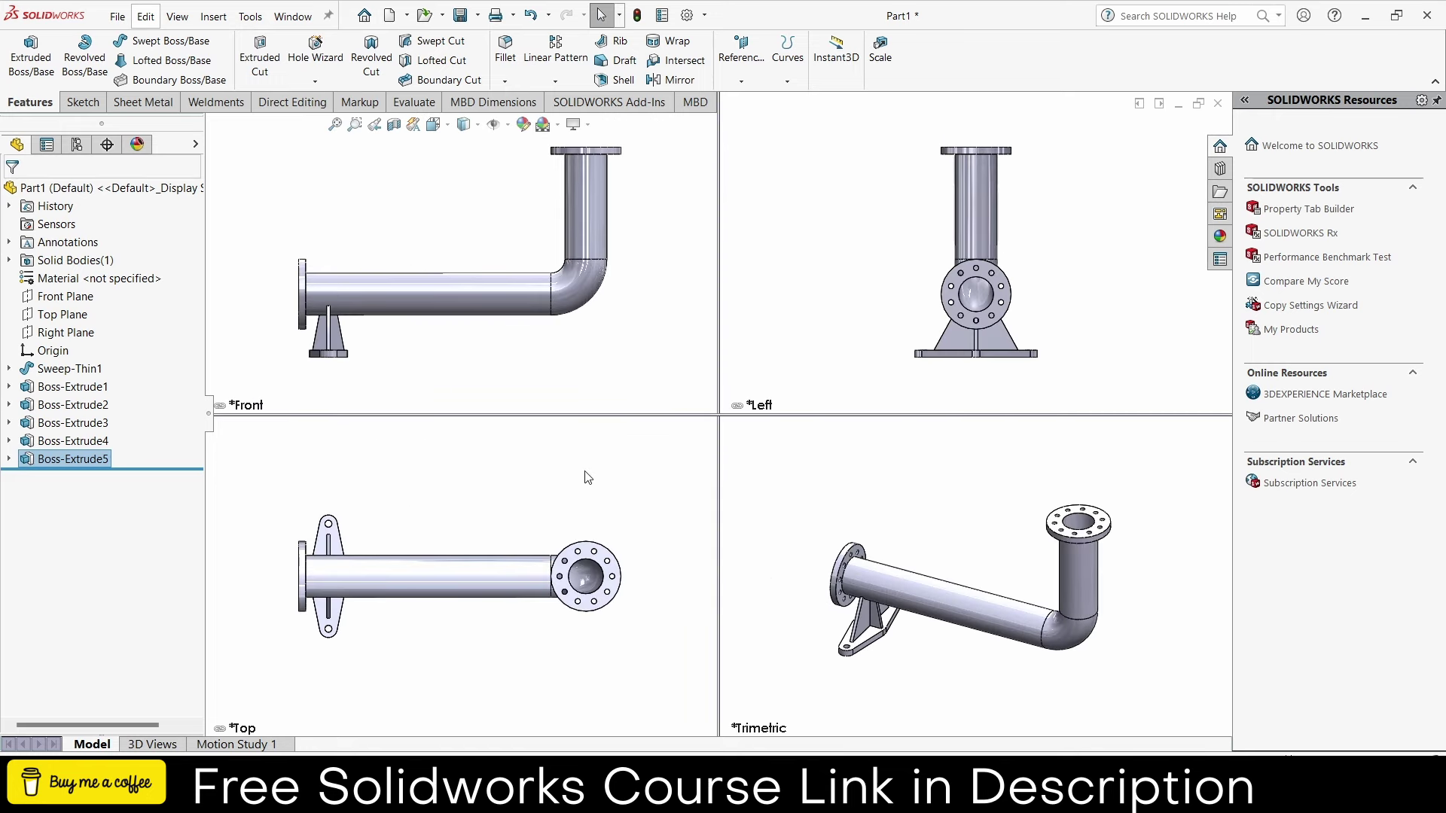